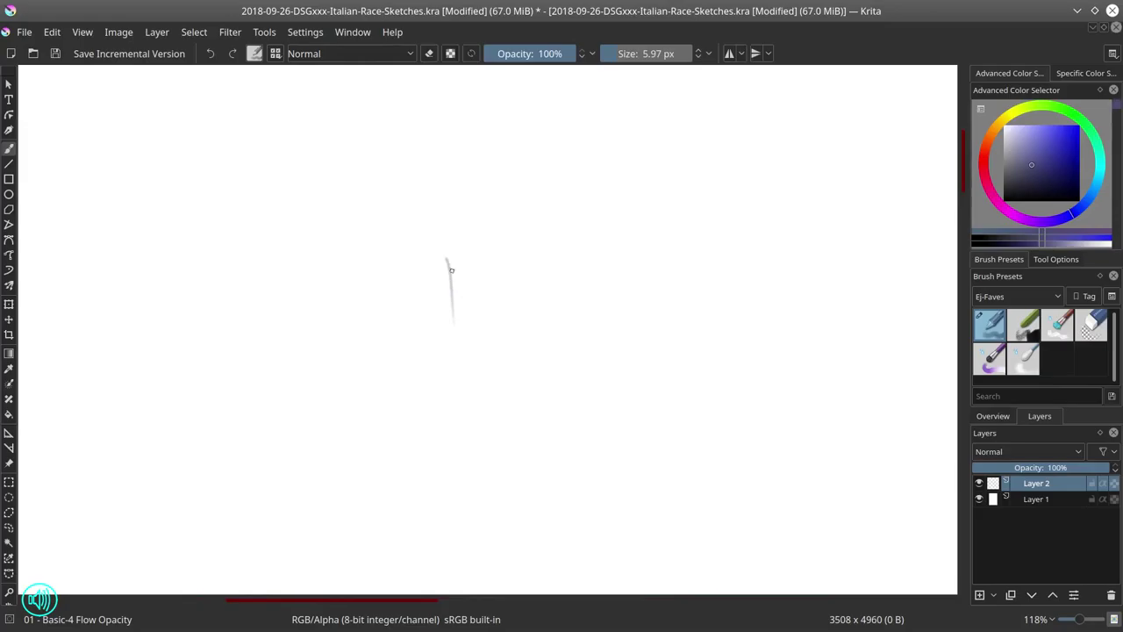
Sketch the first boxy building outlines in black pencil.
drag(509, 227, 510, 323)
key(d)
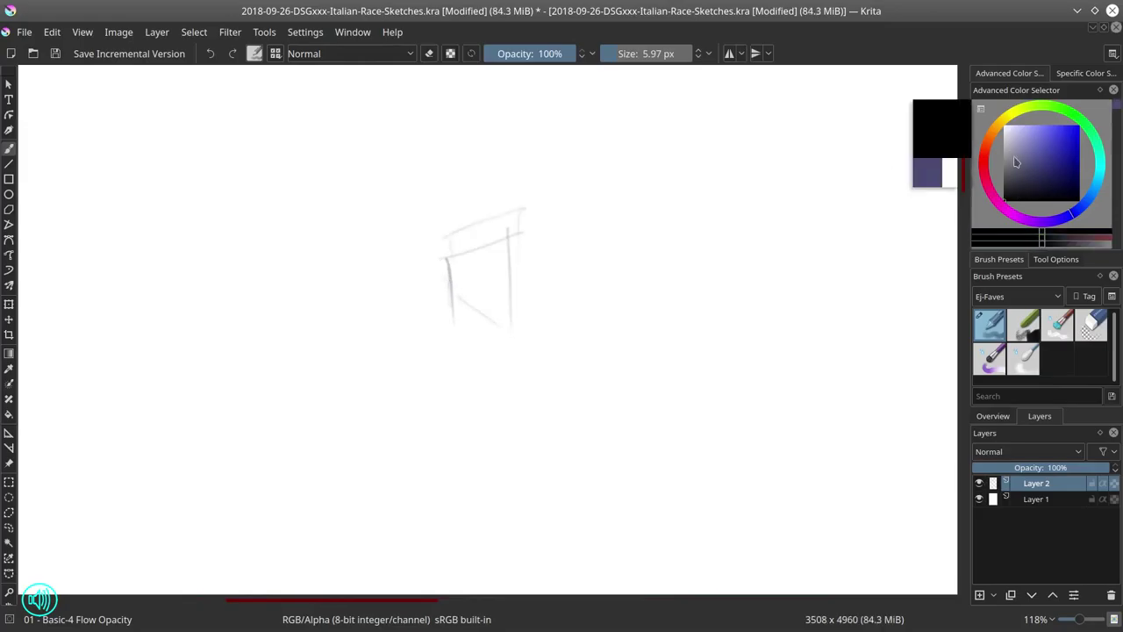
mouse_move(521, 211)
mouse_down()
mouse_move(603, 216)
mouse_move(606, 252)
mouse_up()
drag(525, 200, 529, 169)
drag(543, 218, 596, 185)
drag(602, 254, 602, 335)
drag(522, 309, 597, 303)
drag(470, 290, 510, 321)
Add more building outlines across the hilltop.
drag(469, 255, 468, 302)
drag(465, 226, 553, 195)
mouse_move(602, 139)
mouse_down()
mouse_move(601, 200)
mouse_move(649, 123)
mouse_up()
drag(618, 162, 679, 140)
drag(668, 92, 669, 132)
drag(636, 215, 635, 250)
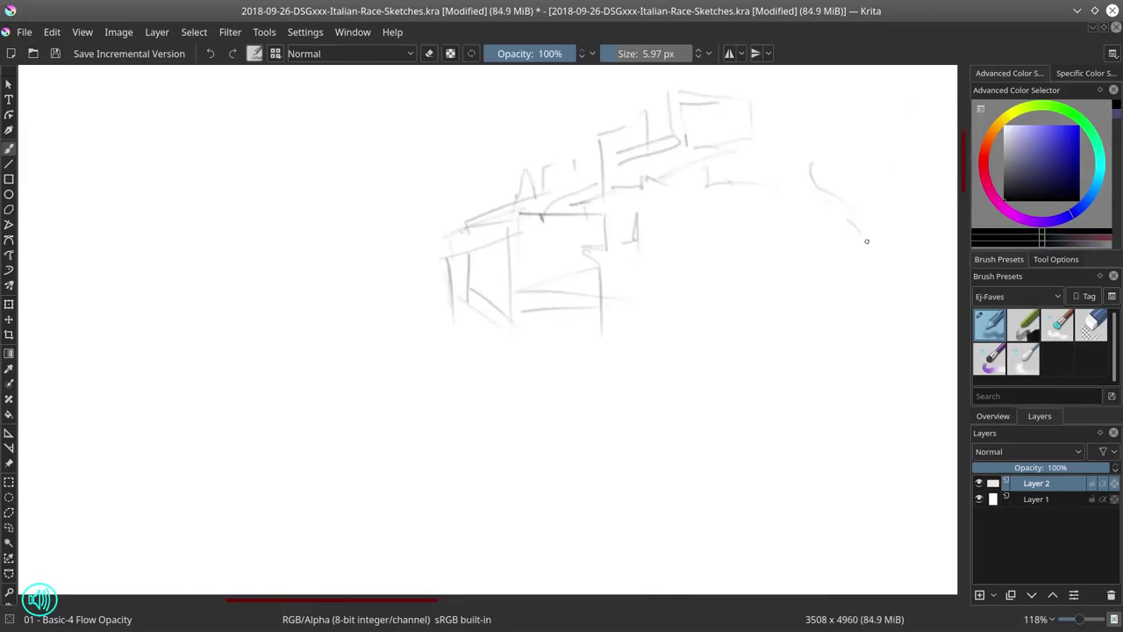
Sketch the long road curve and tall wavy trees below the buildings.
mouse_move(866, 241)
mouse_down()
mouse_move(821, 274)
mouse_move(428, 421)
mouse_up()
drag(446, 264, 497, 326)
drag(593, 202, 595, 245)
drag(675, 105, 675, 311)
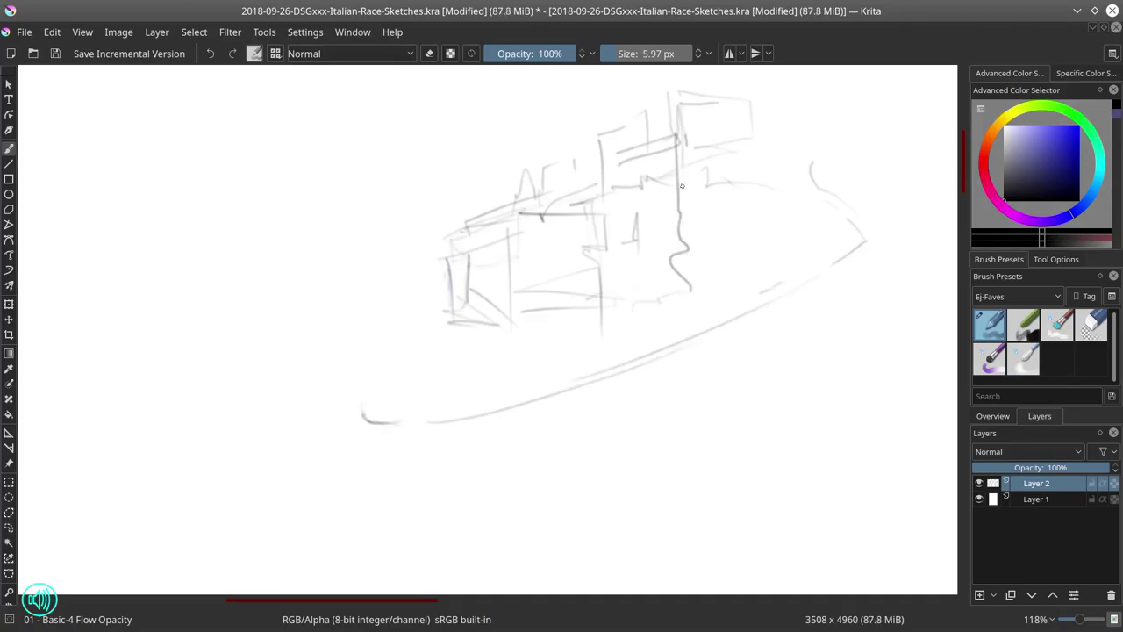
drag(682, 169, 702, 253)
drag(703, 233, 710, 298)
drag(750, 128, 753, 282)
drag(760, 138, 767, 246)
Add vertical strokes and curved road edge lines.
drag(379, 229, 378, 373)
drag(388, 322, 391, 378)
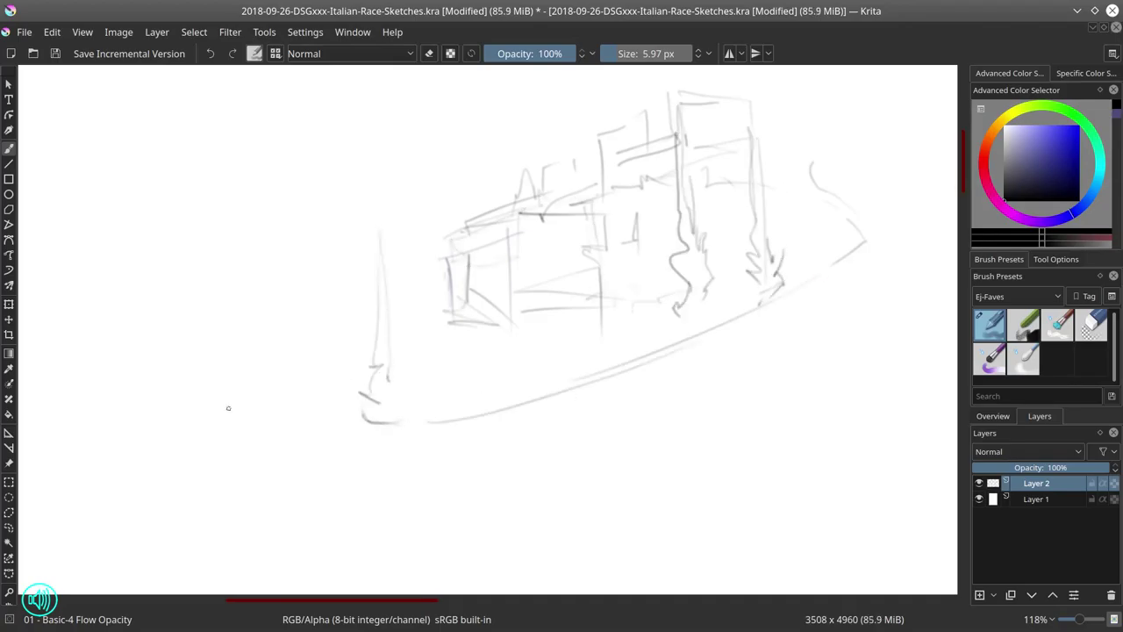
drag(344, 432, 642, 369)
drag(561, 386, 681, 350)
drag(360, 421, 751, 331)
drag(850, 178, 791, 309)
Extend the road sweeping down-left to a hooked end with an outer edge.
drag(239, 392, 312, 381)
drag(289, 391, 167, 453)
drag(298, 386, 144, 458)
mouse_move(338, 377)
mouse_down()
mouse_move(118, 451)
mouse_move(78, 540)
mouse_up()
mouse_move(323, 379)
mouse_down()
mouse_move(84, 523)
mouse_move(398, 583)
mouse_move(911, 451)
mouse_up()
mouse_move(362, 372)
mouse_down()
mouse_move(303, 381)
mouse_move(370, 369)
mouse_up()
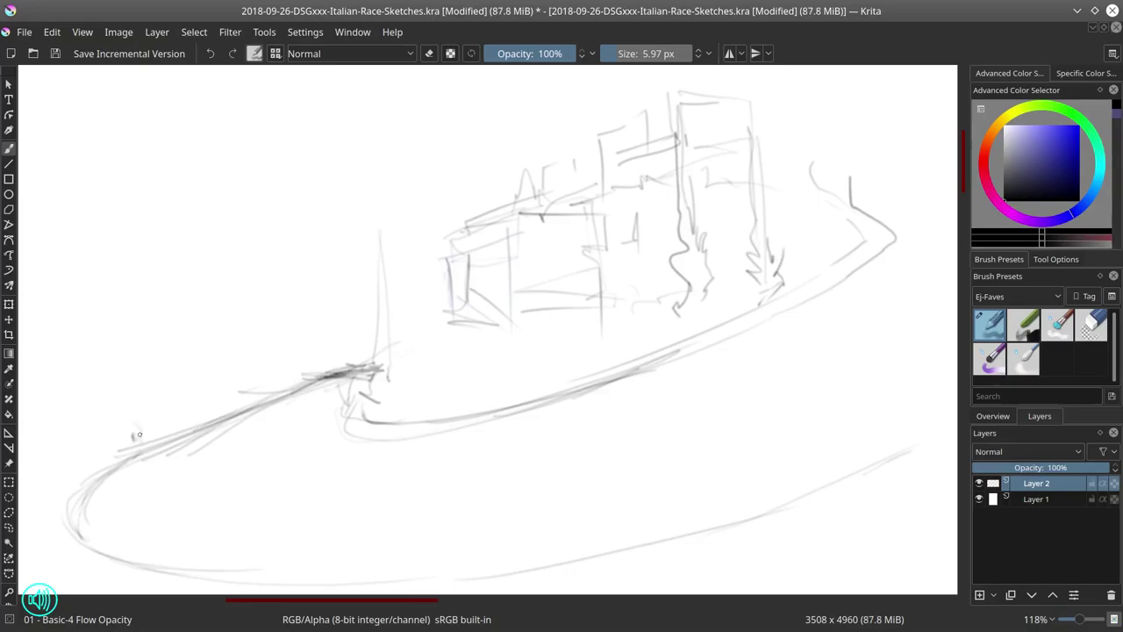
scroll(648, 325, down, 1)
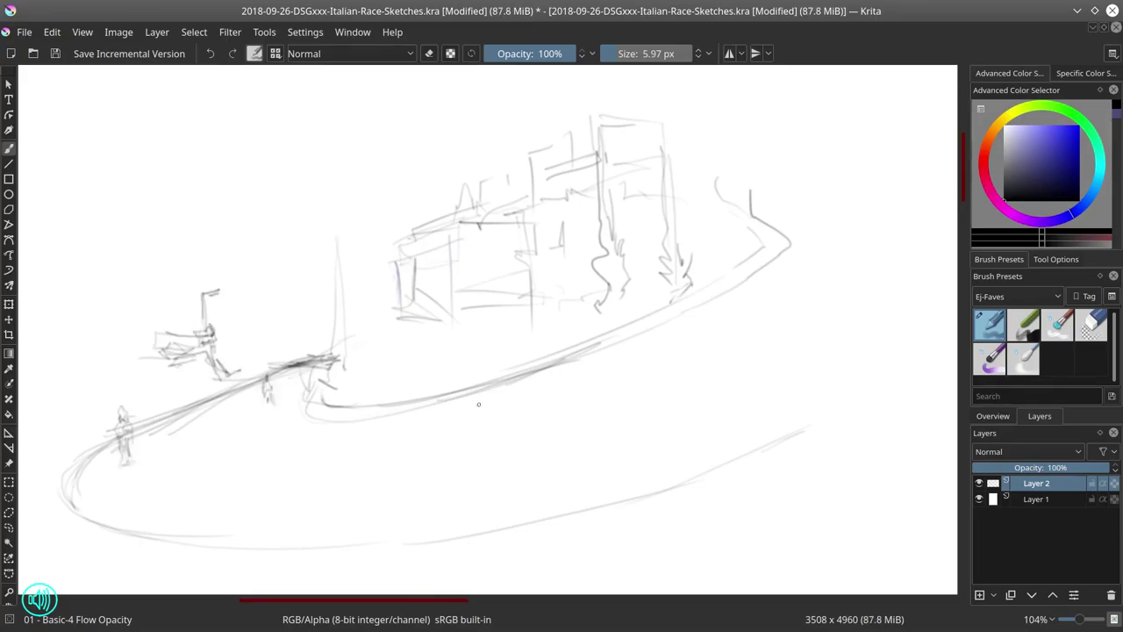
scroll(464, 399, right, 10)
click(992, 415)
On blank canvas to the right, sketch boxy buildings and a long rooftop line.
mouse_move(370, 241)
mouse_down()
mouse_move(373, 280)
mouse_move(431, 234)
mouse_up()
drag(372, 240, 484, 256)
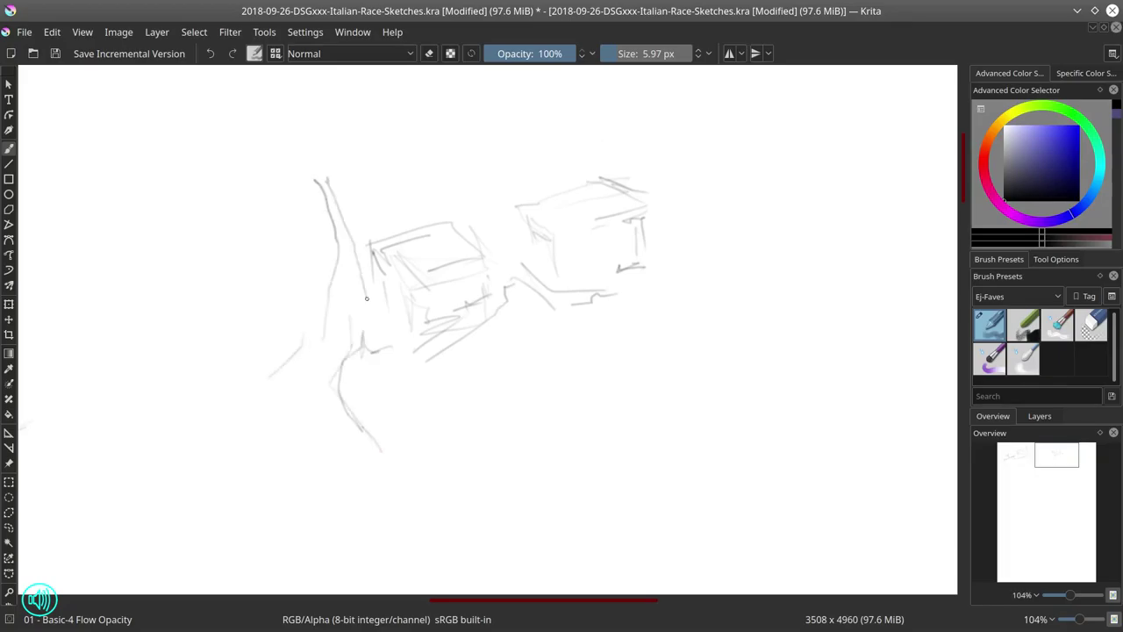
drag(397, 244, 412, 307)
mouse_move(393, 239)
mouse_down()
mouse_move(499, 282)
mouse_move(423, 356)
mouse_up()
mouse_move(338, 175)
mouse_down()
mouse_move(344, 151)
mouse_move(509, 107)
mouse_up()
drag(342, 162, 345, 202)
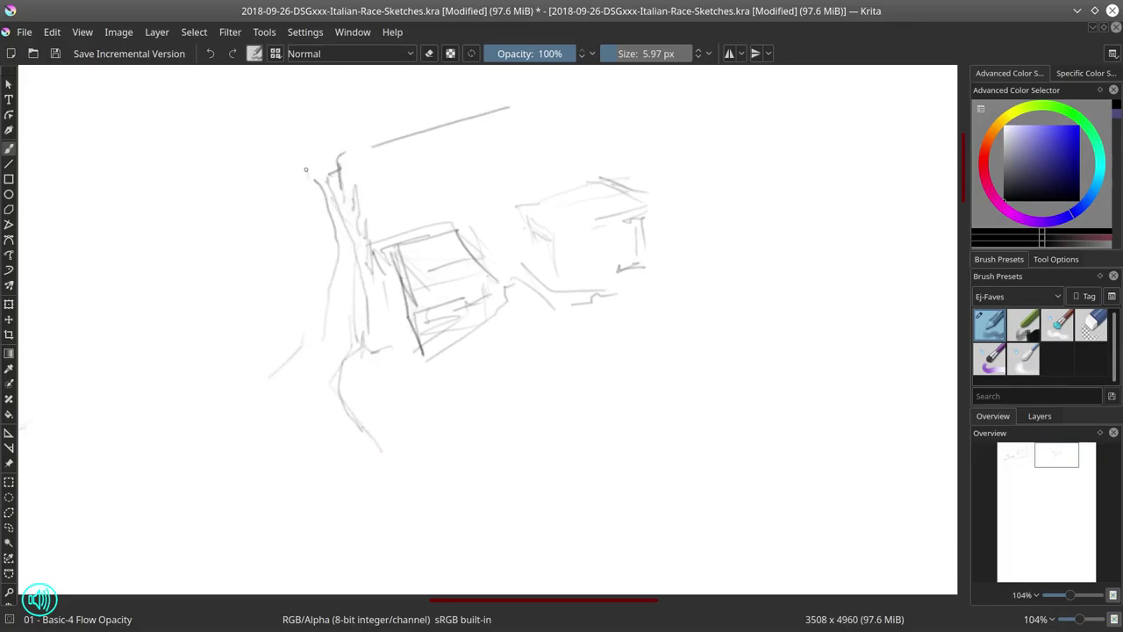
Sketch the sloping road with a small racer on it.
drag(184, 424, 114, 489)
drag(199, 405, 325, 321)
drag(79, 489, 203, 404)
drag(339, 390, 415, 471)
drag(223, 412, 263, 377)
drag(245, 426, 286, 367)
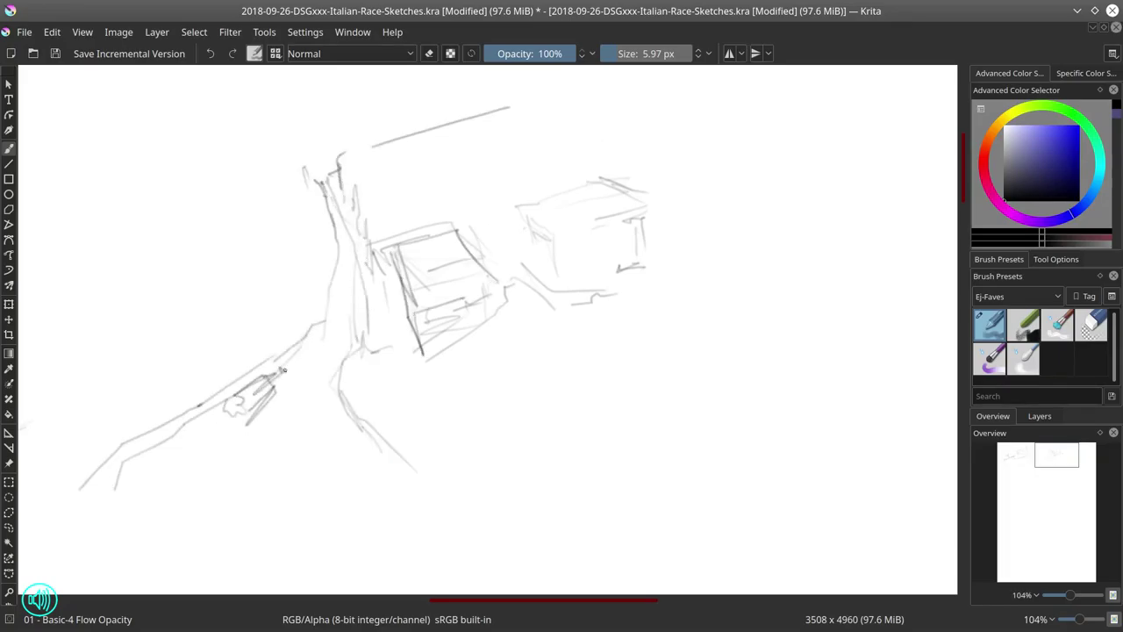
drag(260, 325, 290, 386)
drag(303, 409, 282, 368)
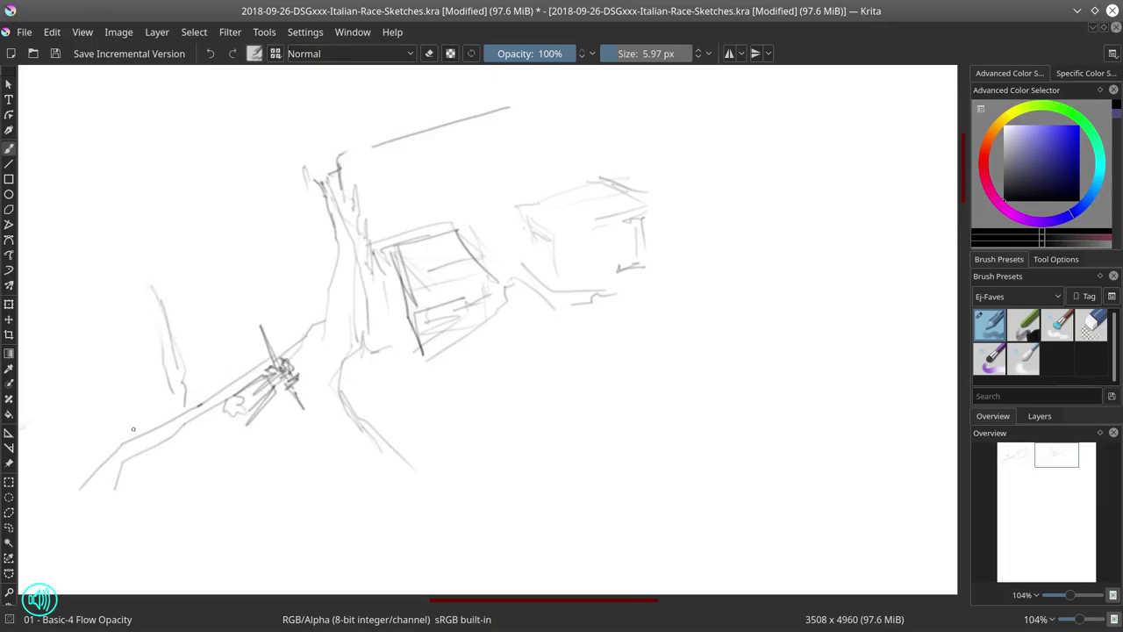
Add tall vertical tree strokes along the left side.
drag(131, 427, 84, 283)
drag(88, 259, 132, 369)
drag(43, 288, 95, 419)
drag(77, 366, 84, 390)
drag(210, 371, 194, 276)
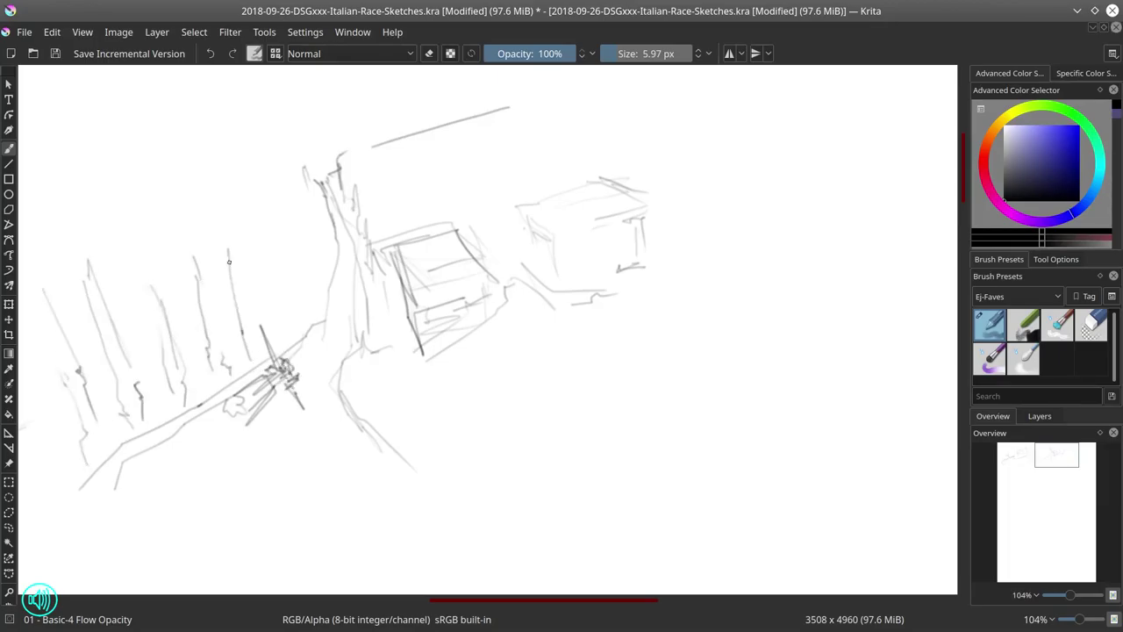
drag(302, 495, 665, 395)
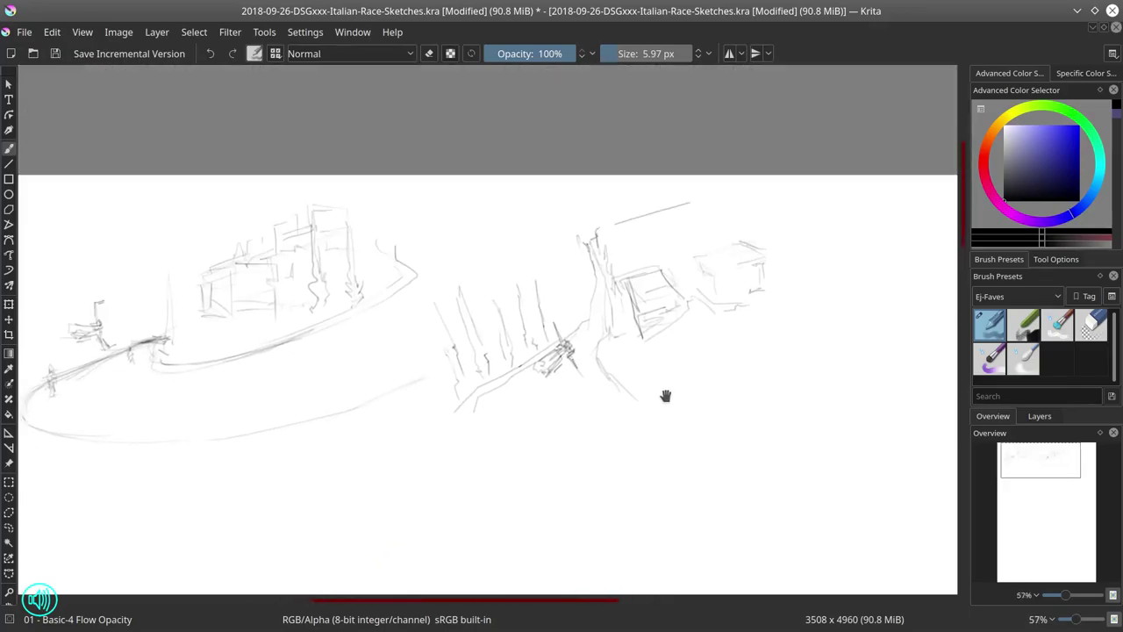
Save the document, then save a copy as 2018-09-26-DSGxxx-Italian-Race.kra.
click(24, 32)
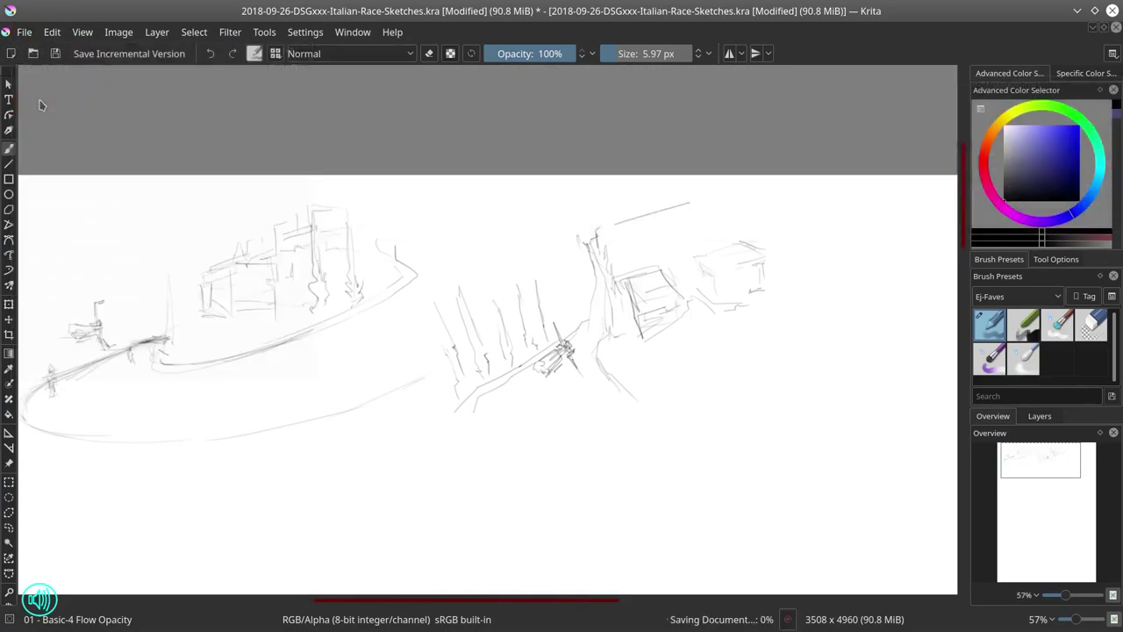
click(39, 104)
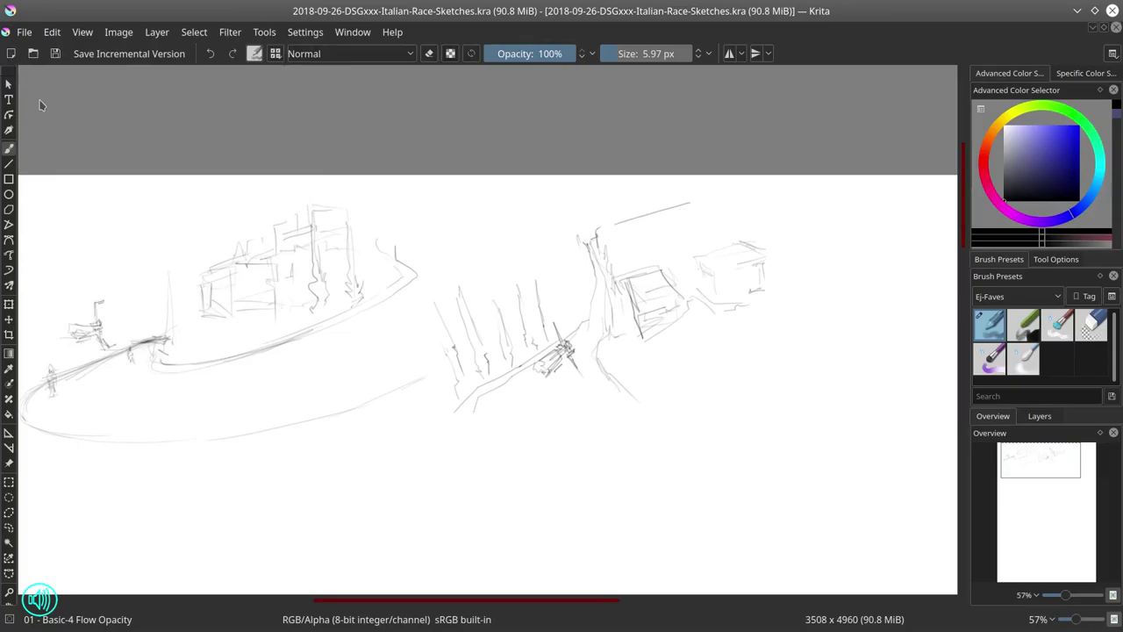
click(24, 32)
click(39, 123)
double_click(728, 388)
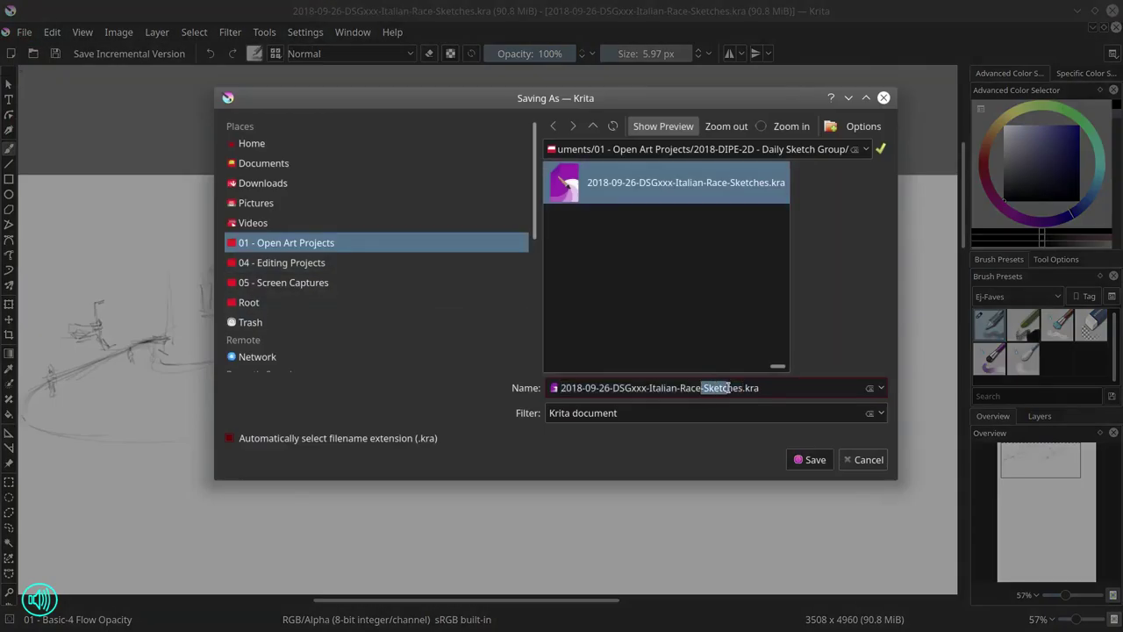
key(BackSpace)
key(BackSpace)
click(815, 460)
Shift the sketch layer to the right before cropping.
key(c)
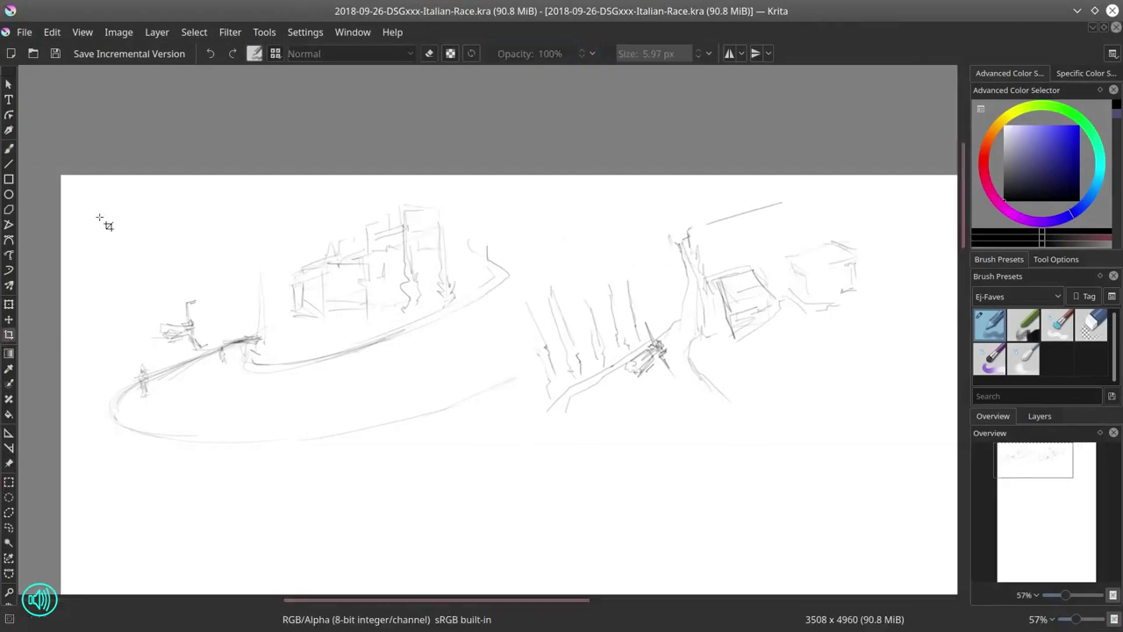
mouse_move(71, 200)
mouse_down()
mouse_move(643, 445)
mouse_move(637, 454)
mouse_up()
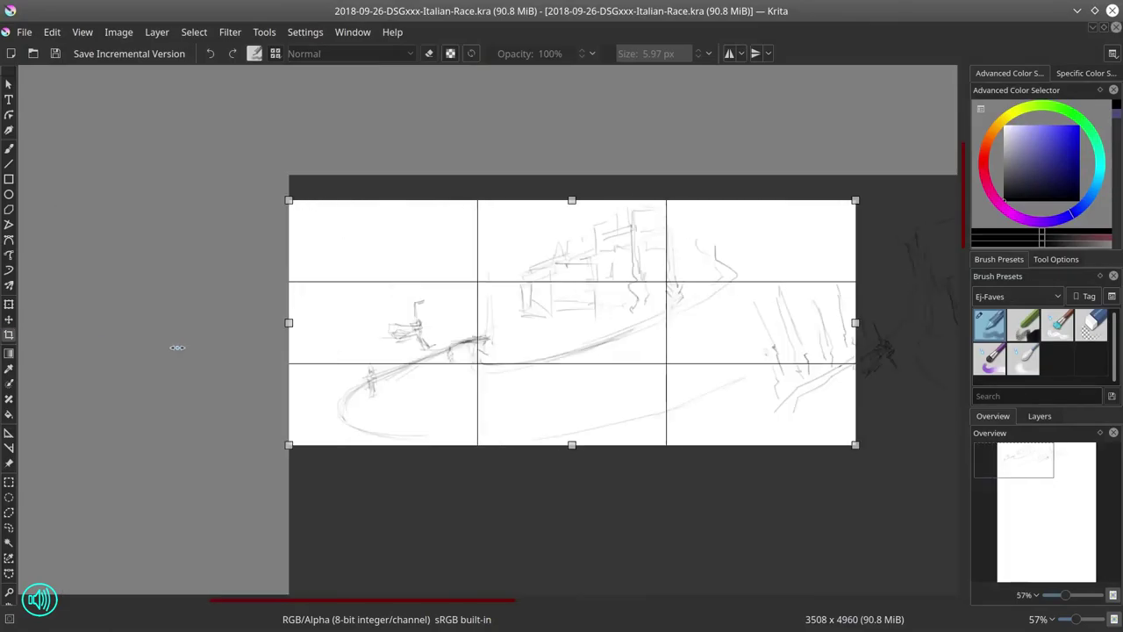
key(Escape)
key(t)
drag(401, 332, 506, 341)
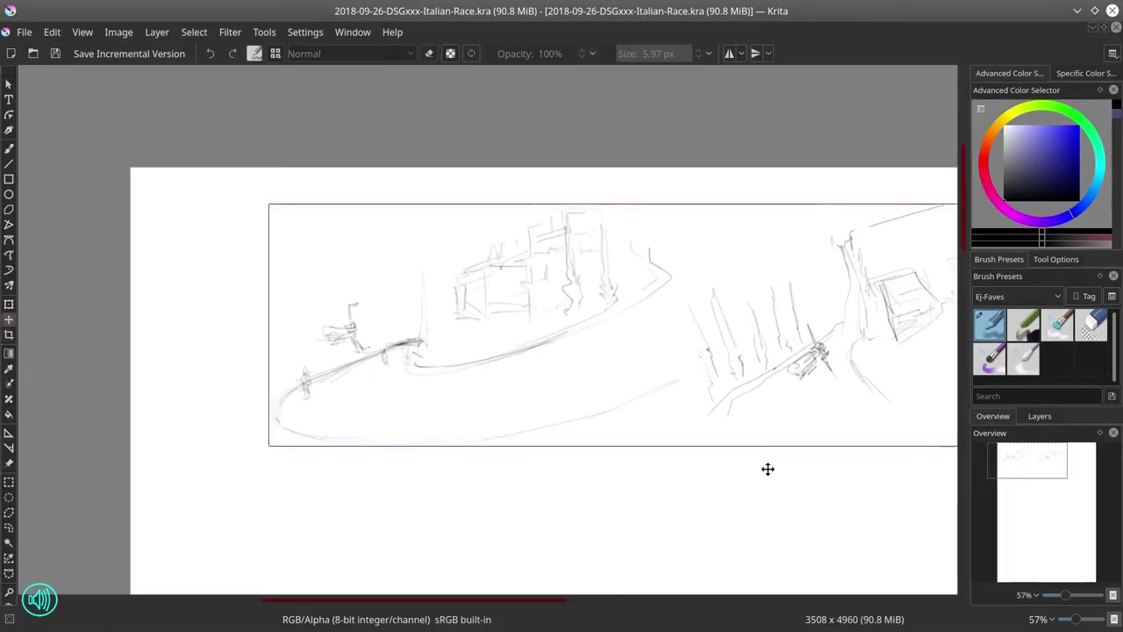
Crop the canvas tightly around the first race sketch.
key(c)
mouse_move(66, 188)
mouse_down()
mouse_move(372, 354)
mouse_move(720, 454)
mouse_move(682, 451)
mouse_up()
drag(66, 321, 138, 321)
drag(682, 347, 621, 342)
drag(139, 319, 99, 319)
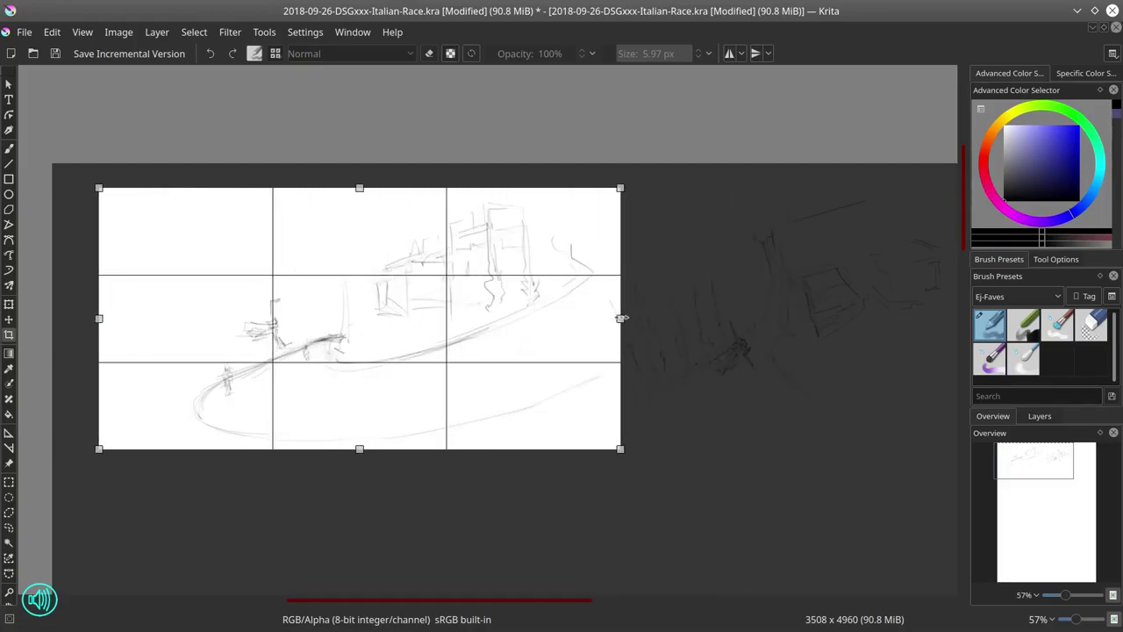
key(Return)
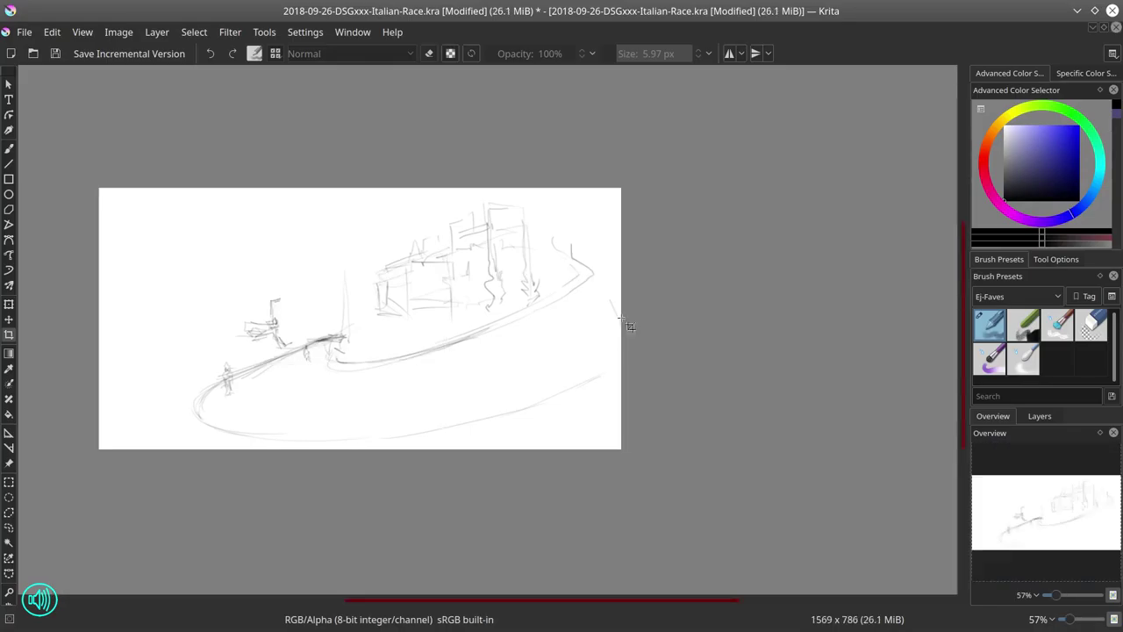
Add a new empty Layer 3 and return to the sketching brush.
click(25, 31)
key(Escape)
click(1039, 416)
click(980, 596)
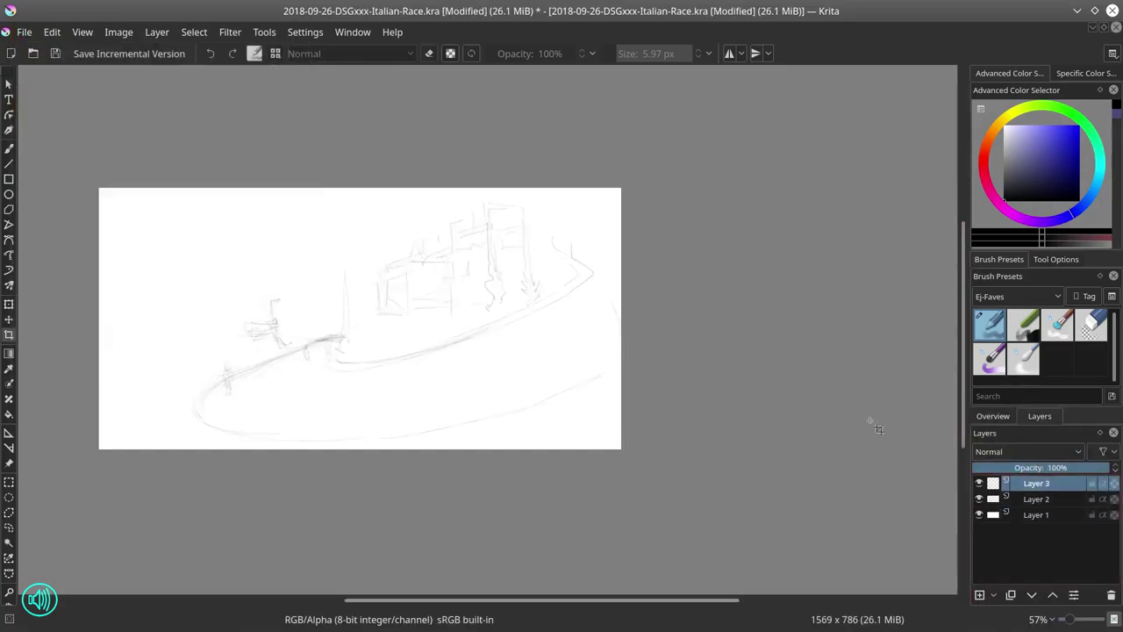
key(b)
Resize the canvas to 1560 x 780.
click(118, 32)
click(155, 105)
key(Return)
key(ctrl+alt+c)
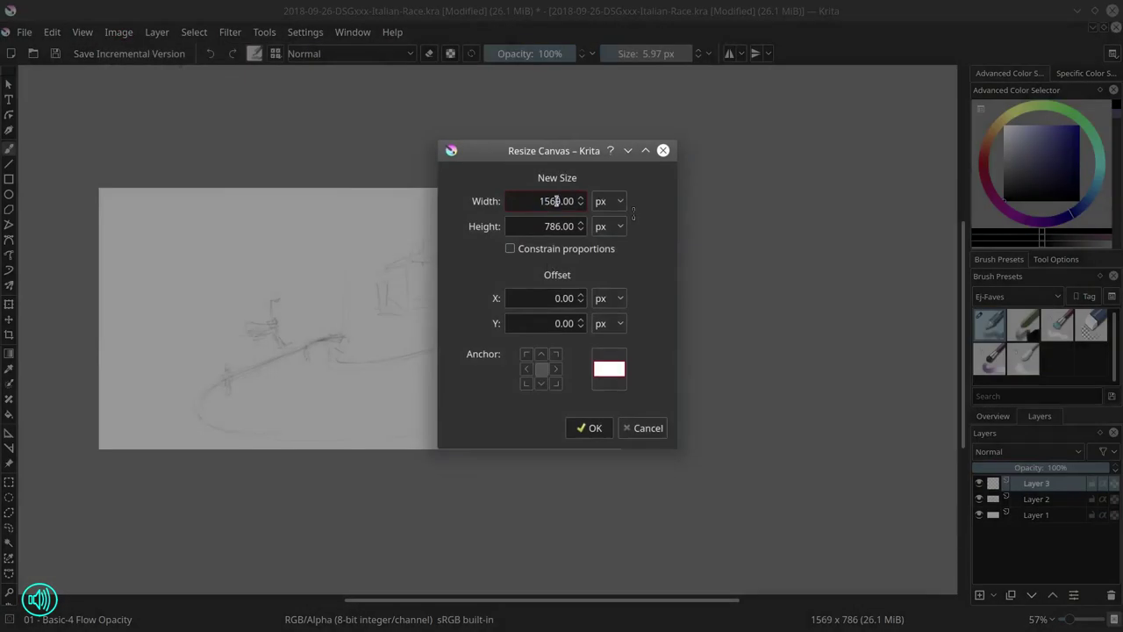
double_click(557, 202)
text(1560)
double_click(556, 226)
text(780)
key(Return)
Save, then ink darker strokes along the road front and edge.
click(58, 54)
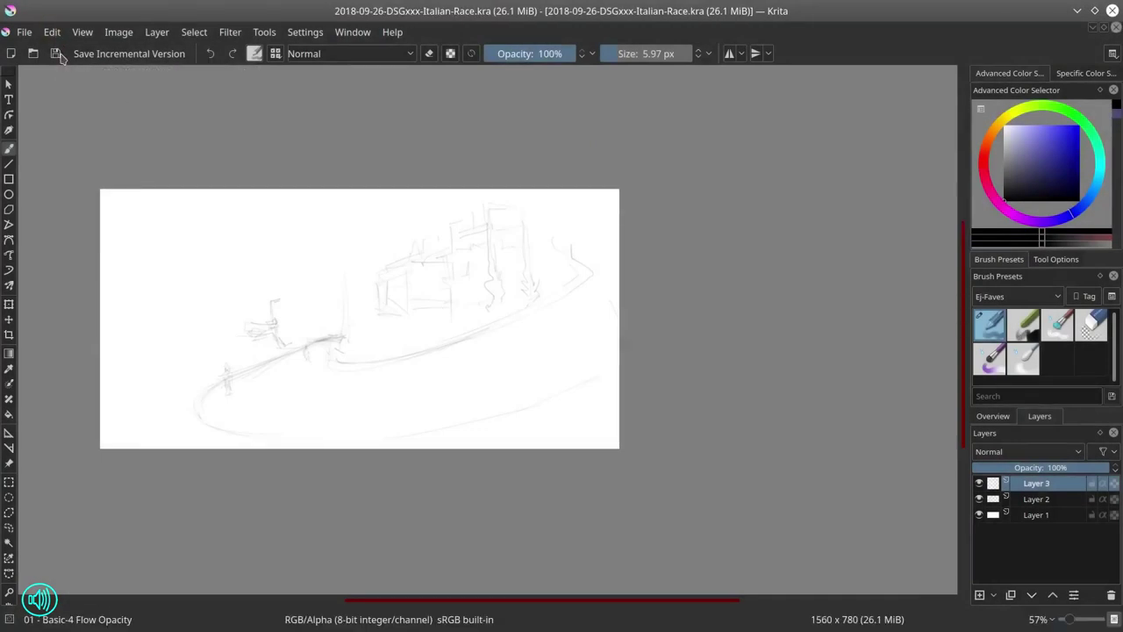
key(2)
mouse_move(456, 358)
mouse_down()
mouse_move(465, 331)
mouse_move(504, 369)
mouse_move(557, 366)
mouse_up()
mouse_move(595, 355)
mouse_down()
mouse_move(531, 402)
mouse_move(735, 344)
mouse_up()
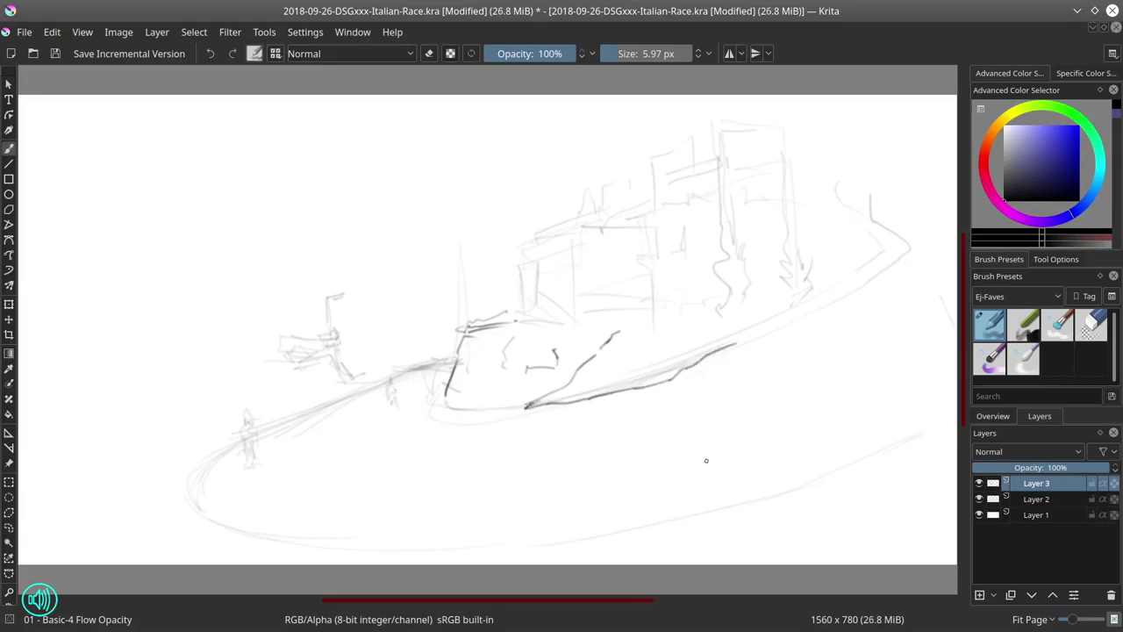
scroll(753, 420, down, 2)
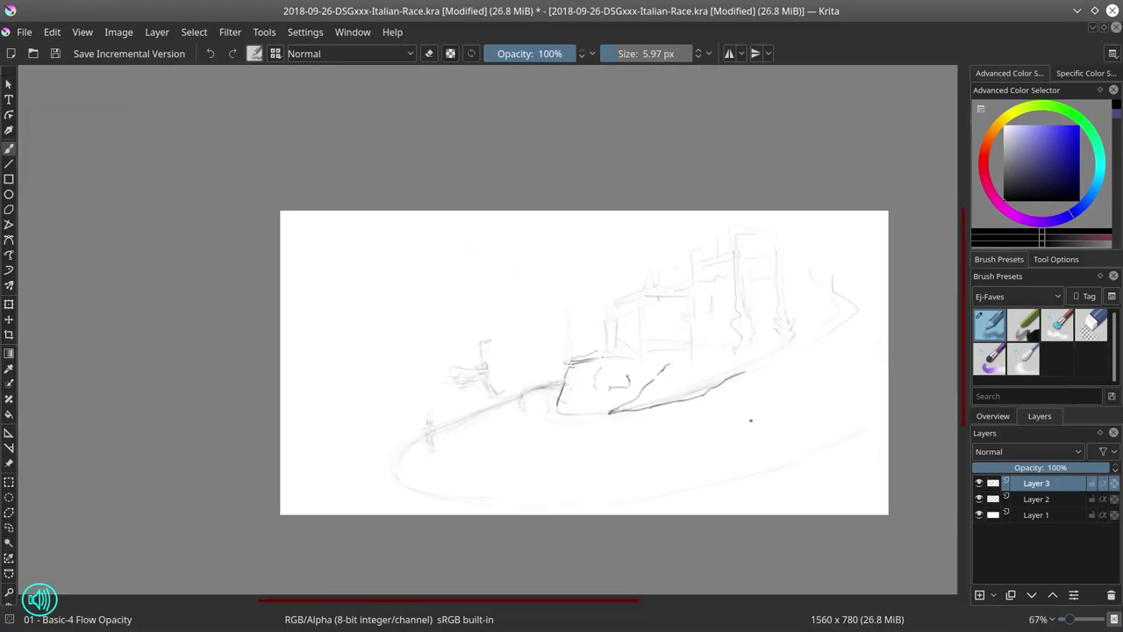
Add a vanishing point assistant with a custom green colour.
click(9, 432)
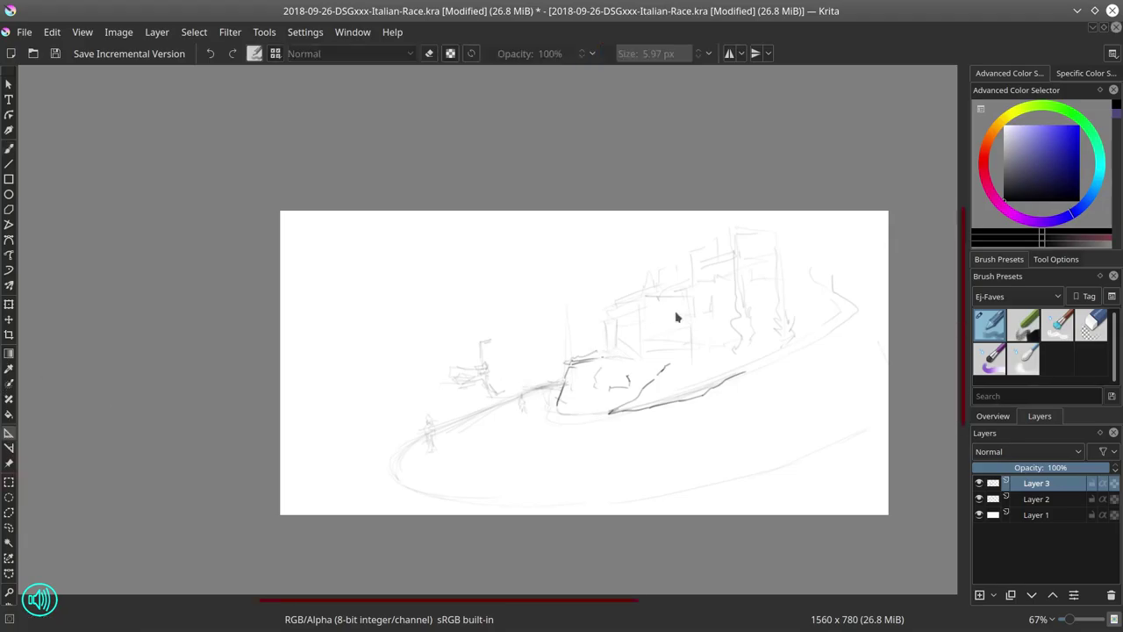
click(1055, 259)
click(1035, 300)
click(1022, 429)
click(376, 342)
click(982, 371)
click(1086, 389)
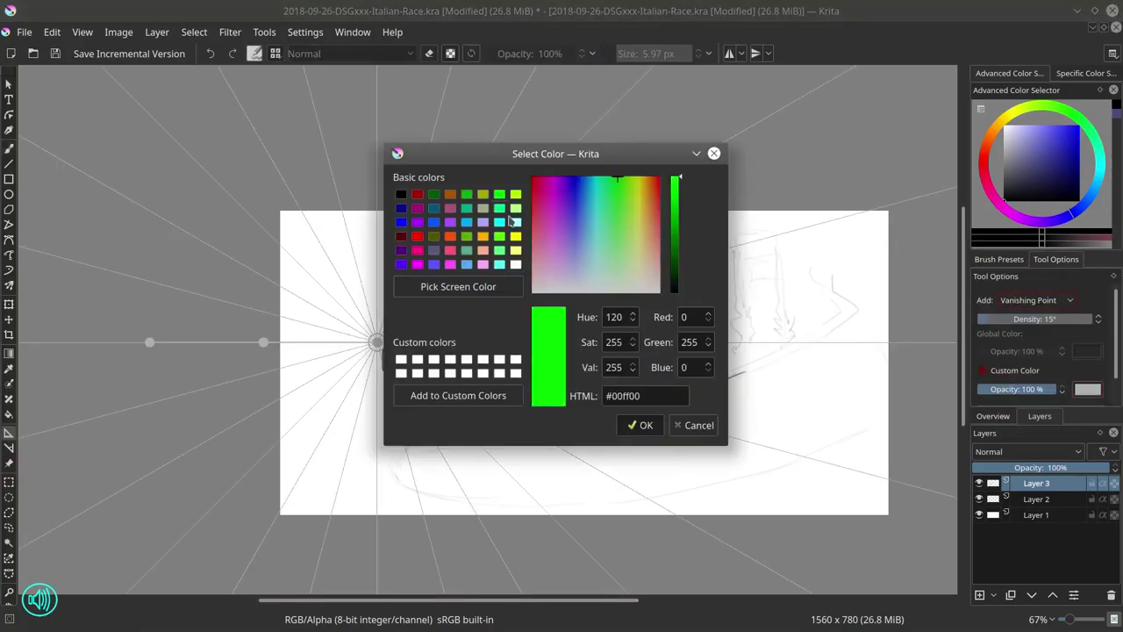
key(Return)
Align the green guide with the road at 4° density and place a second vanishing point.
drag(605, 343, 644, 310)
drag(263, 342, 936, 372)
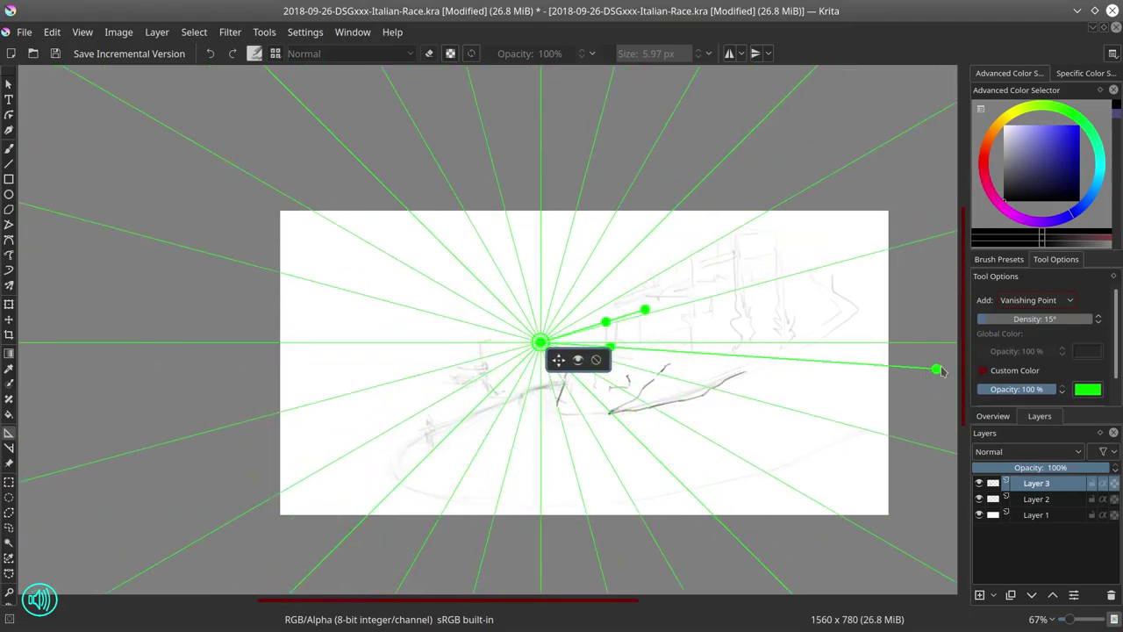
drag(807, 430, 564, 443)
drag(693, 384, 406, 361)
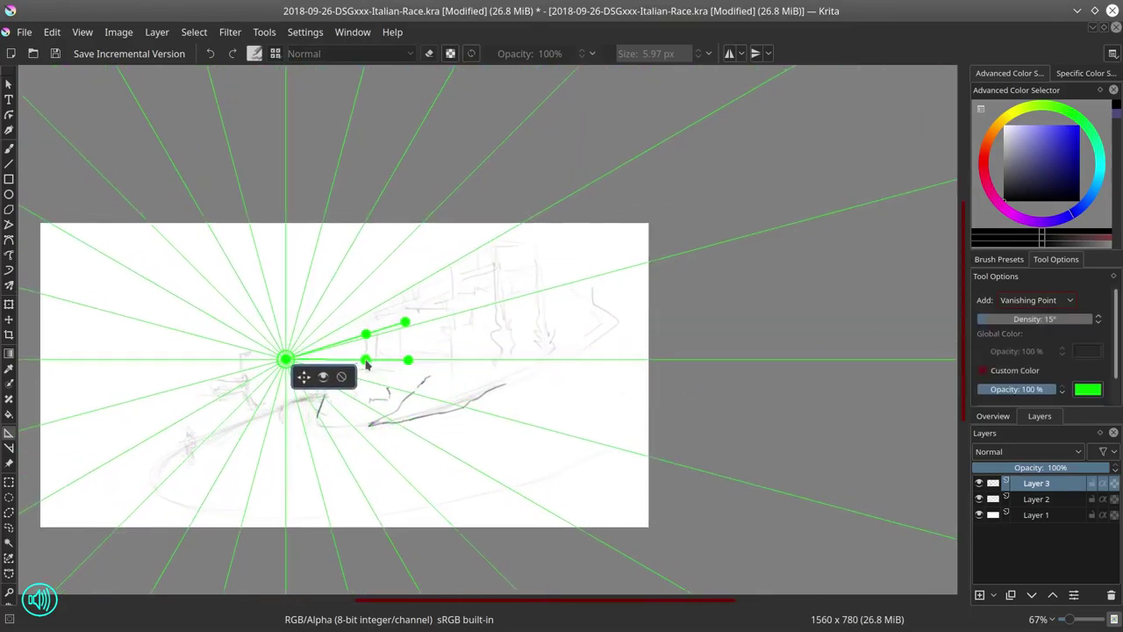
mouse_move(990, 319)
mouse_down()
mouse_move(960, 321)
mouse_move(1086, 331)
mouse_move(1080, 321)
mouse_move(979, 320)
mouse_up()
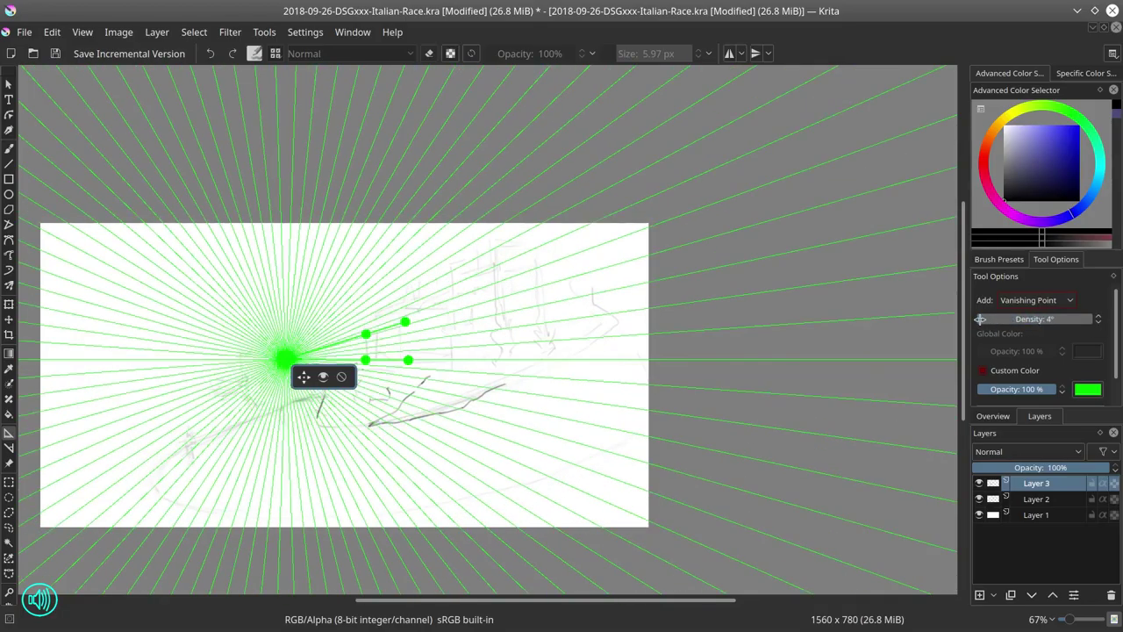
drag(413, 362, 408, 358)
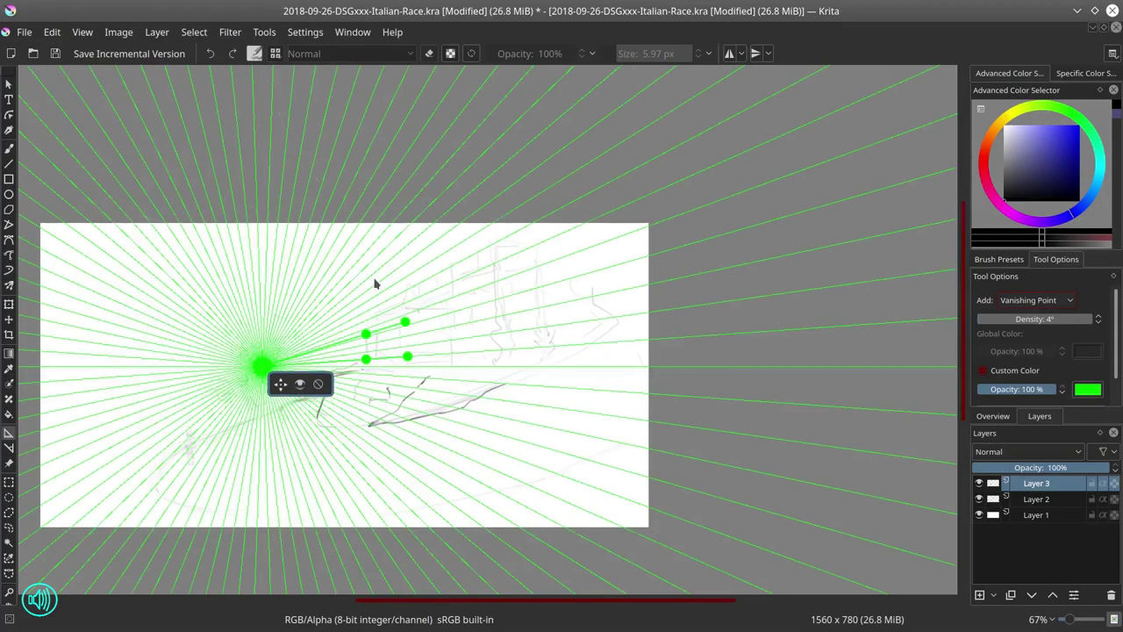
drag(373, 289, 327, 407)
click(1088, 351)
Give the new assistant a custom colour and fade the green guide to 50%.
key(Escape)
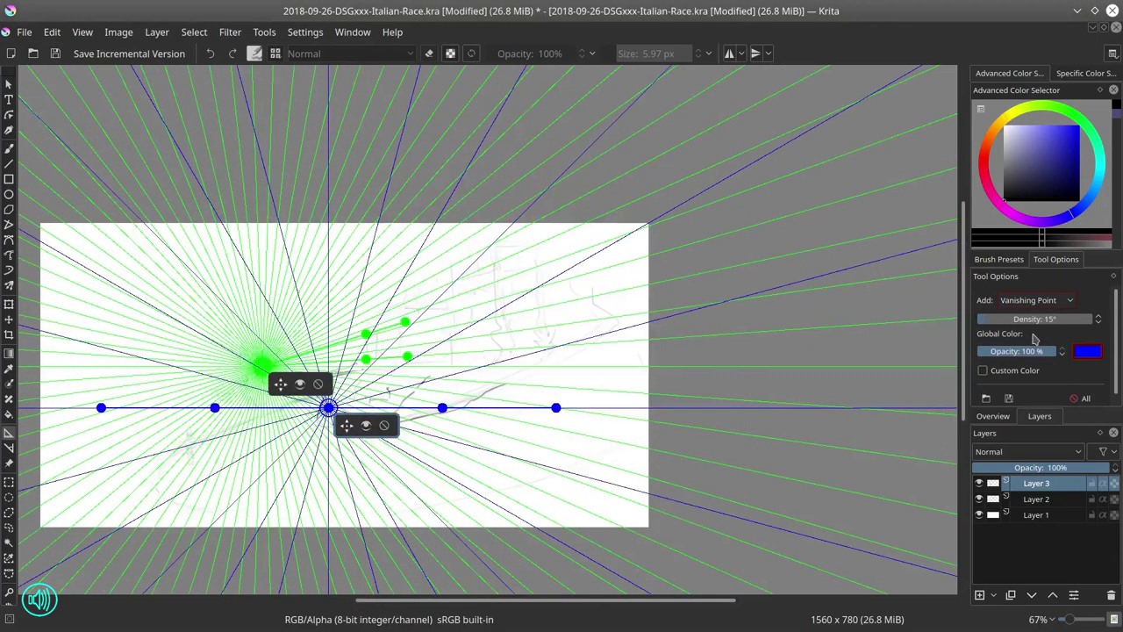
click(1015, 371)
click(1088, 388)
key(Escape)
click(280, 386)
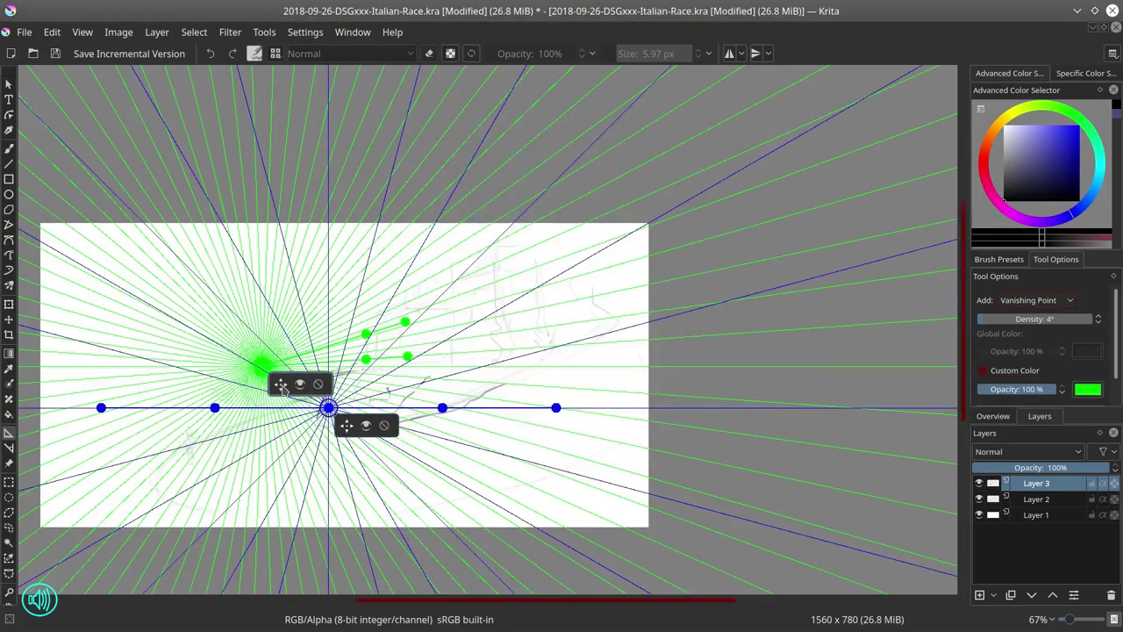
click(1019, 389)
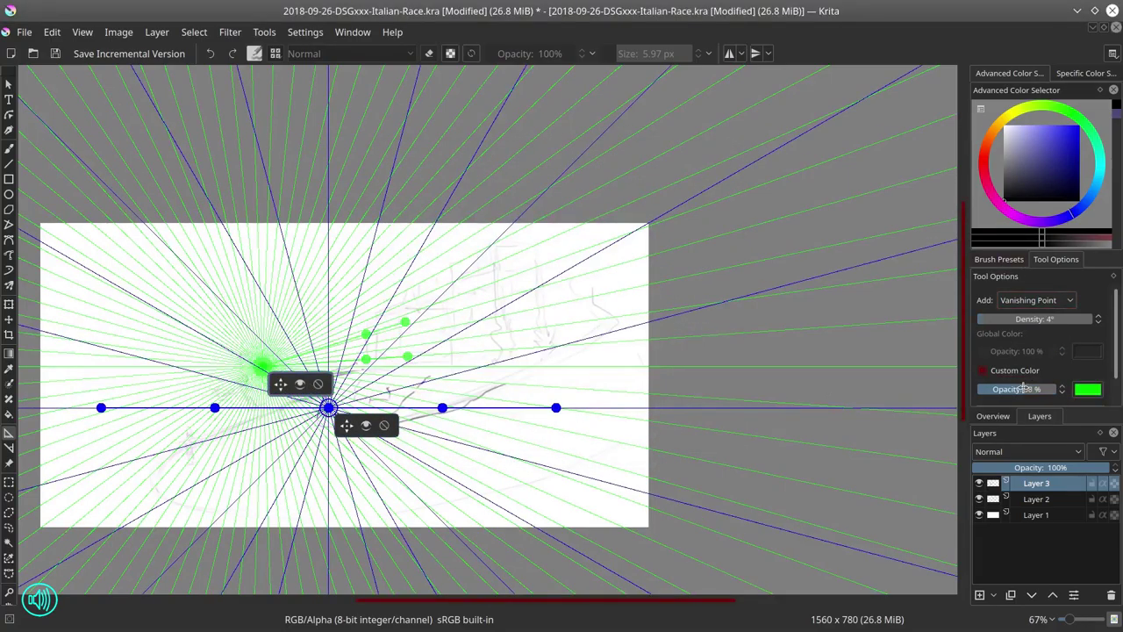
Move and tilt the blue vanishing point, with denser 8° lines.
click(327, 407)
drag(214, 407, 201, 442)
drag(444, 411, 323, 443)
drag(1018, 318, 982, 318)
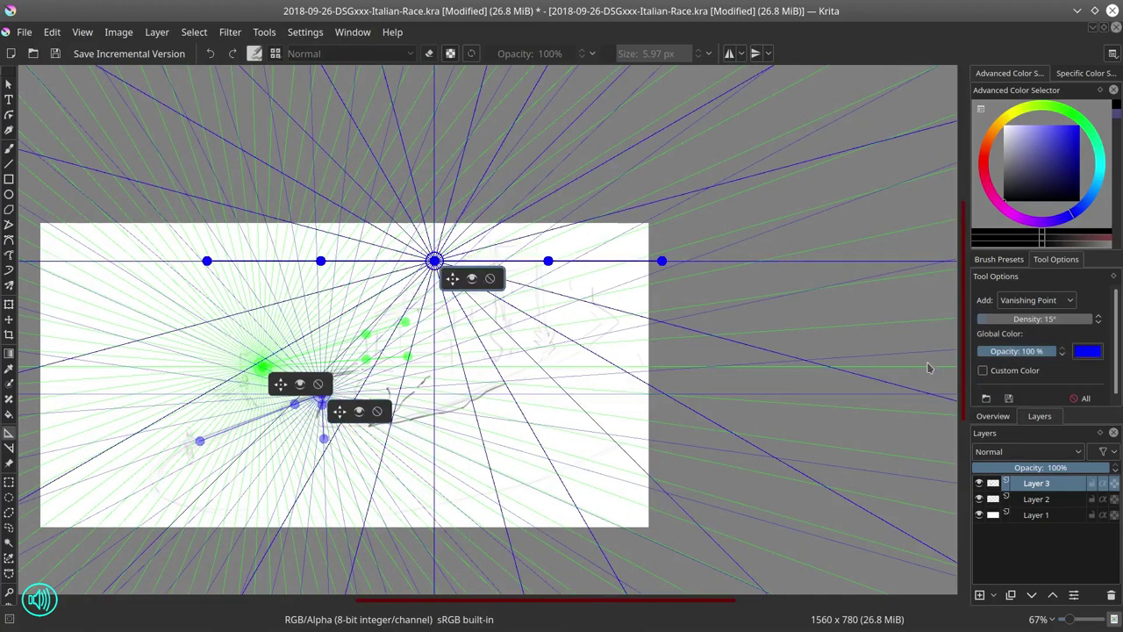
Add a magenta vanishing point tilted downward, with denser lines at 50% opacity.
click(1087, 389)
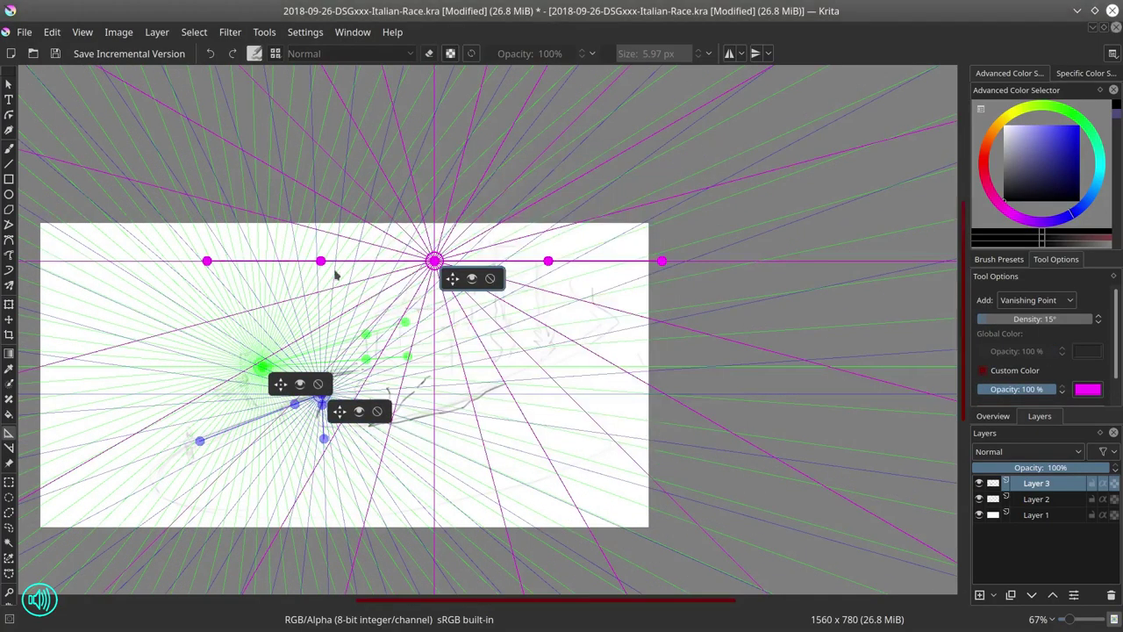
drag(321, 260, 293, 415)
drag(547, 260, 389, 489)
drag(293, 415, 405, 389)
drag(990, 319, 977, 320)
click(1017, 389)
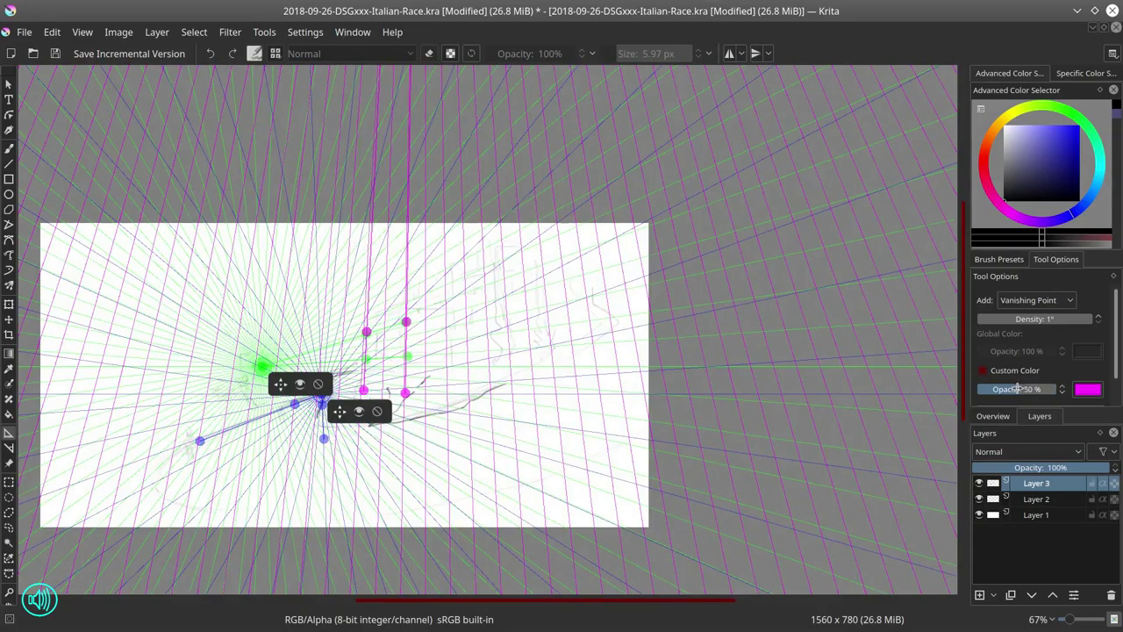
Preview the guides with the freehand brush and lower magenta opacity to about 30%.
click(1005, 259)
click(10, 150)
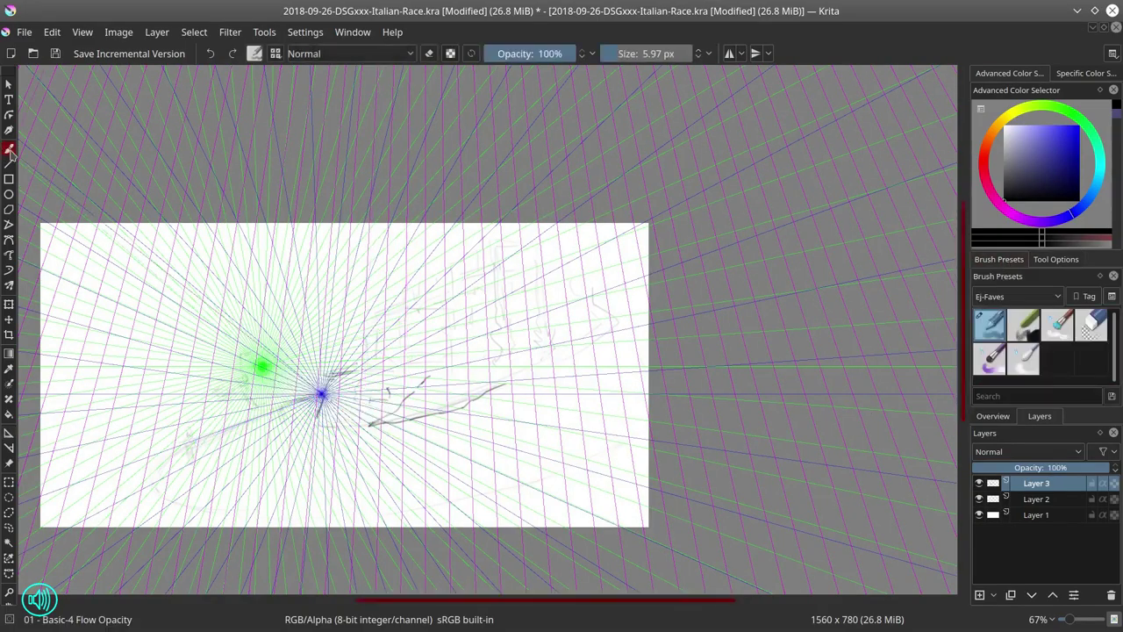
click(9, 432)
click(1055, 260)
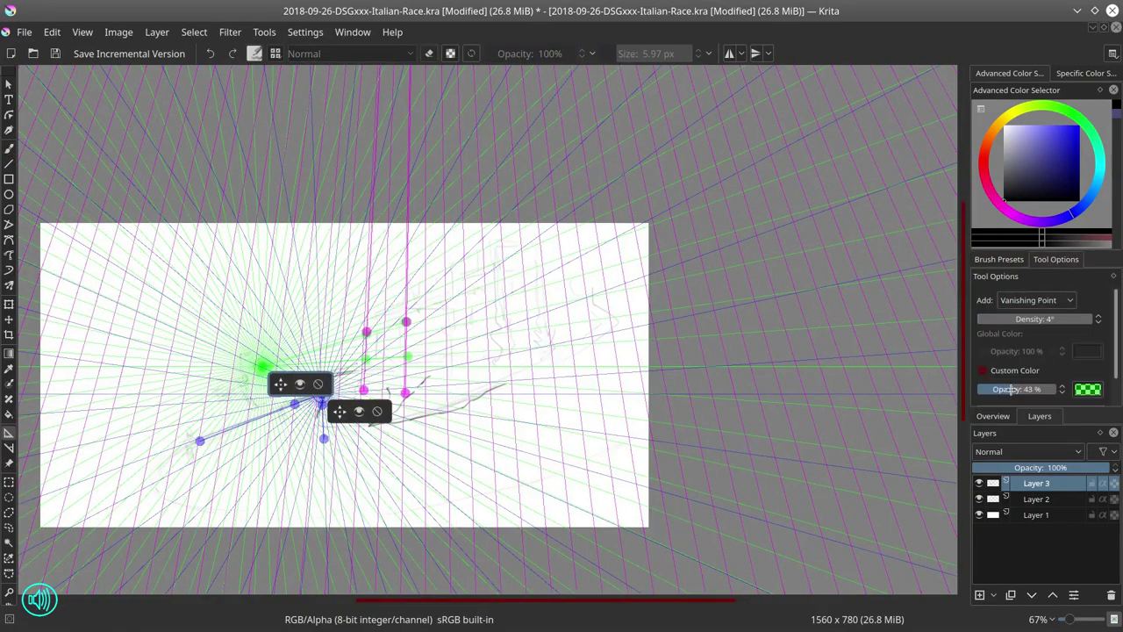
scroll(895, 288, up, 8)
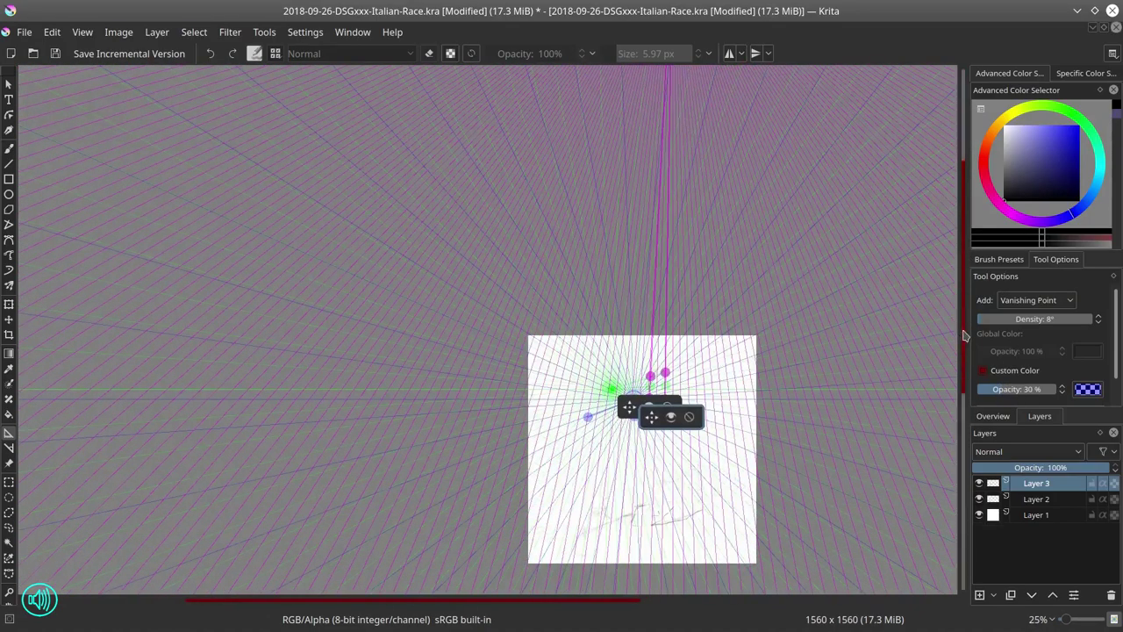
scroll(908, 239, up, 2)
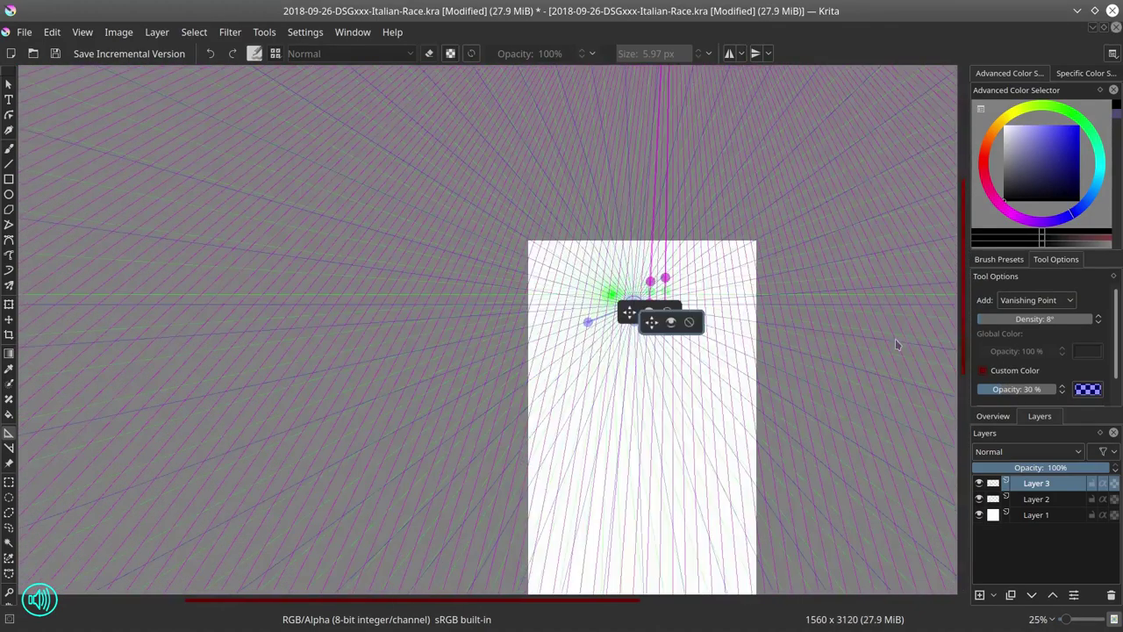
click(1001, 388)
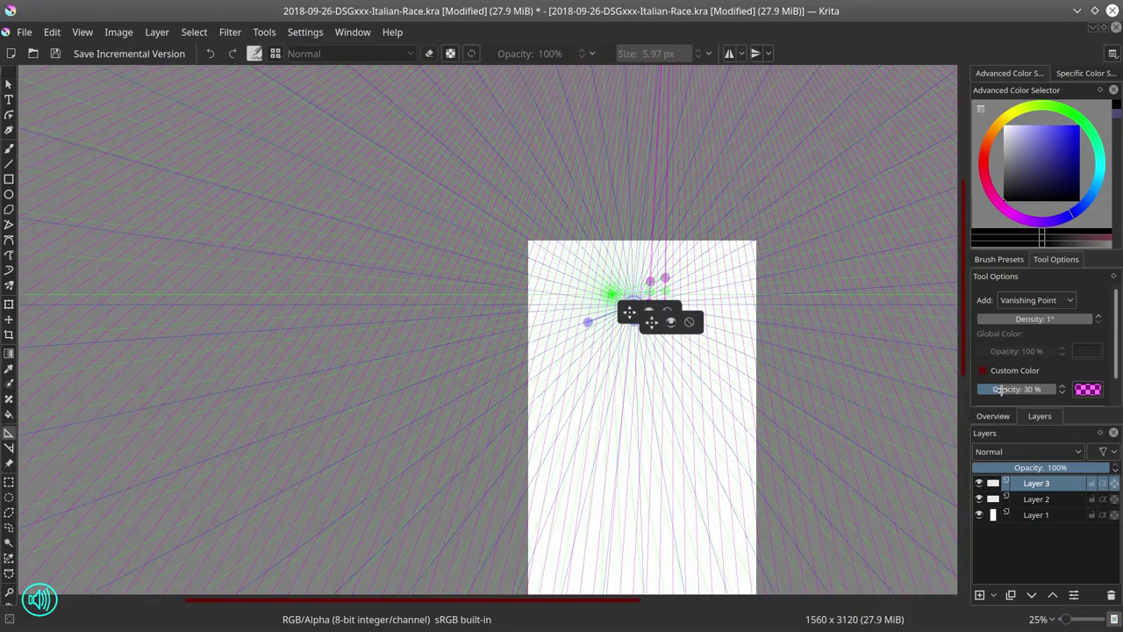
With Layer 2 selected, save and close the Italian-Race image, then reopen it.
click(8, 148)
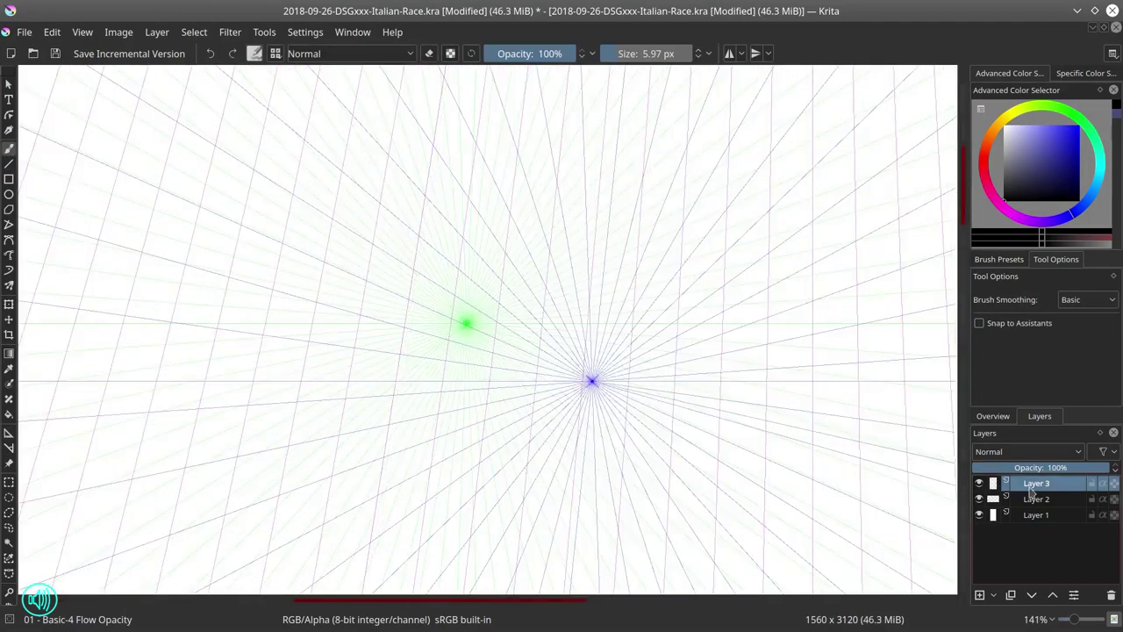
click(1000, 498)
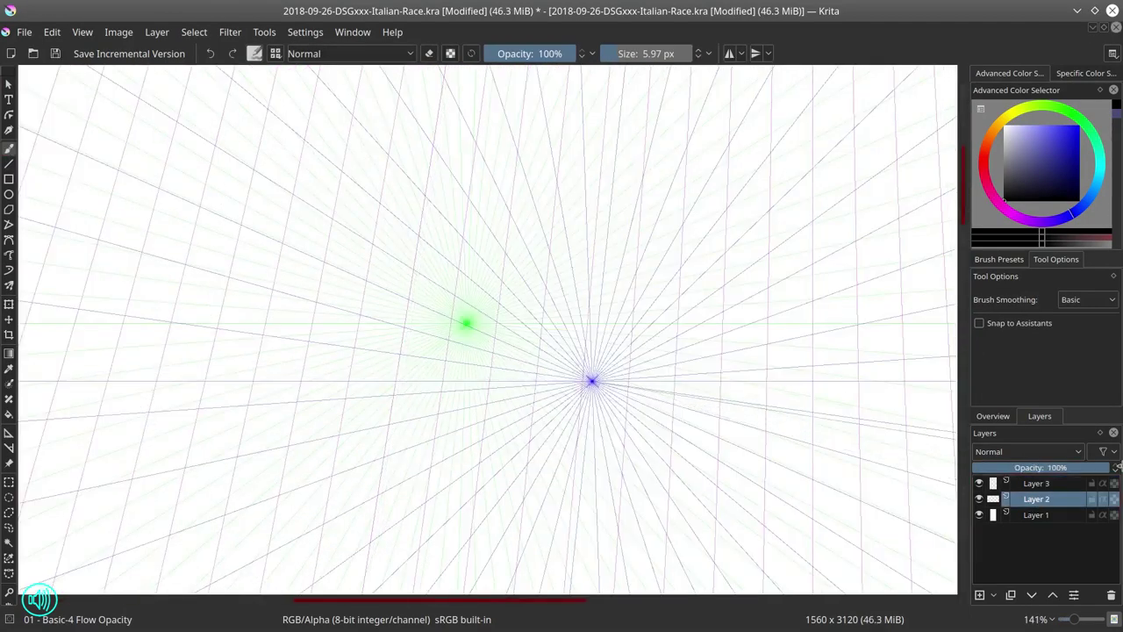
key(ctrl+s)
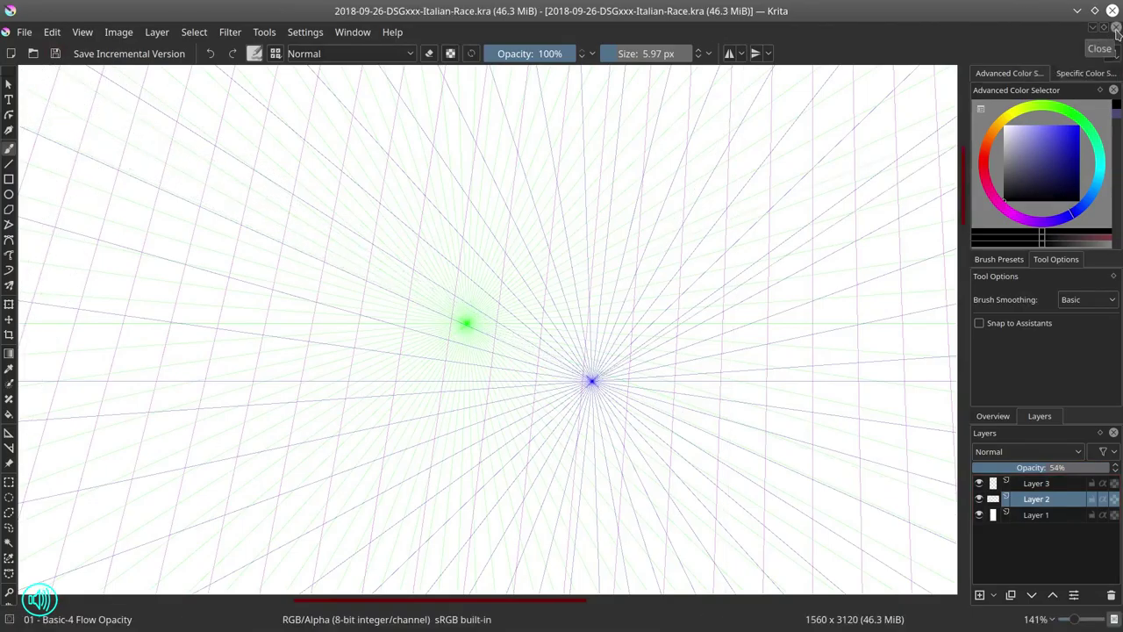
key(ctrl+w)
click(422, 478)
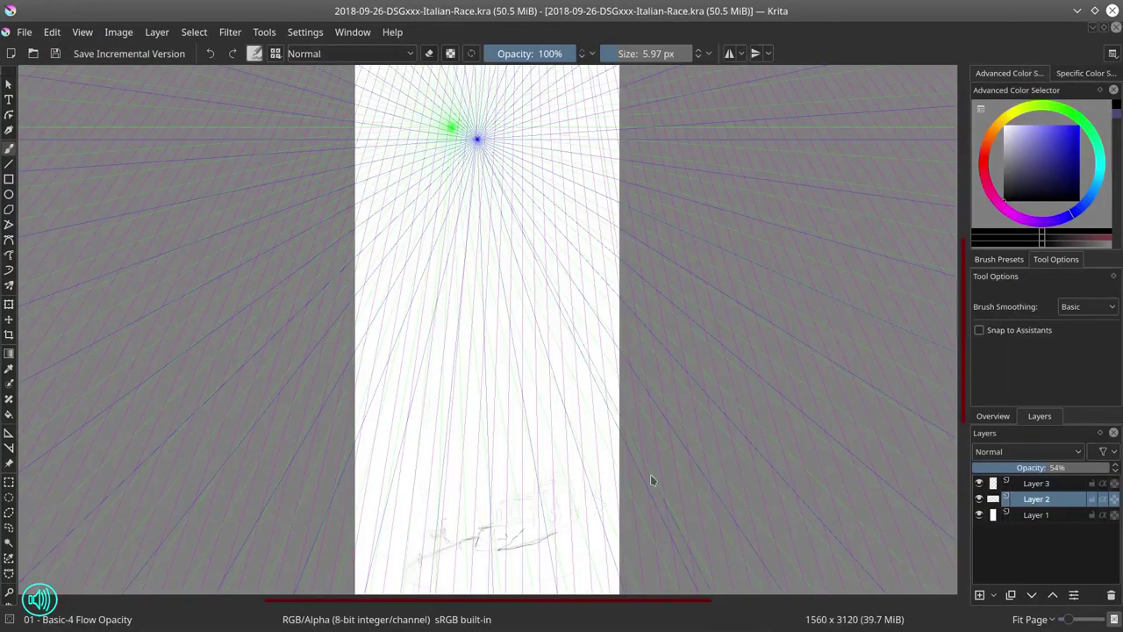
Check Image Properties, then crop the canvas to 1560×779 around the line sketch.
click(119, 32)
click(127, 55)
key(Return)
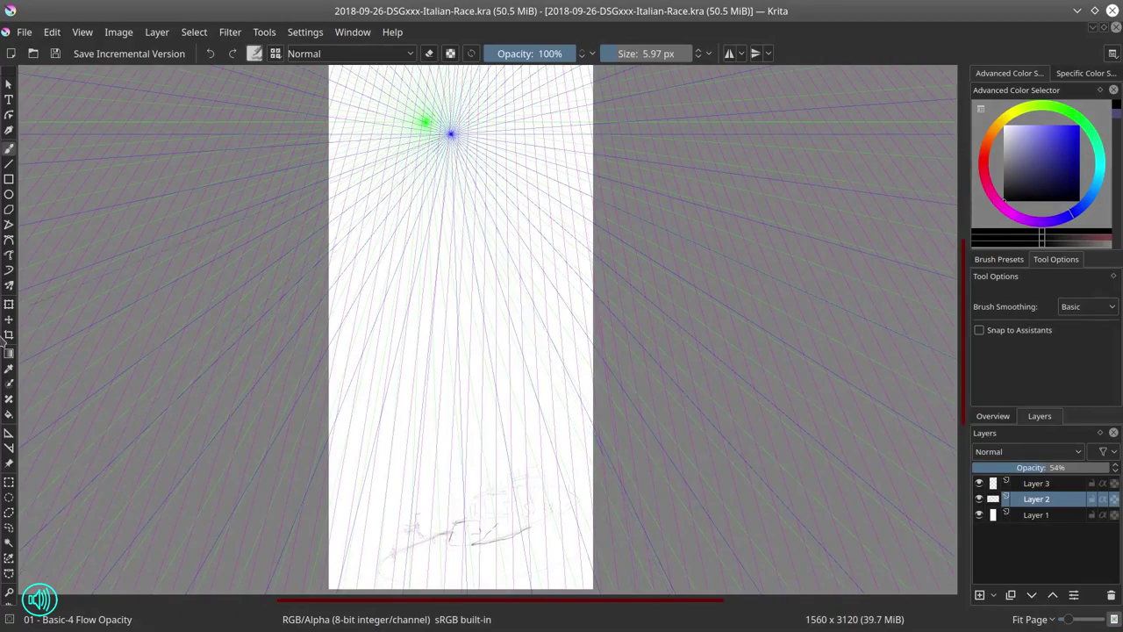
click(9, 334)
drag(346, 343, 587, 592)
key(Return)
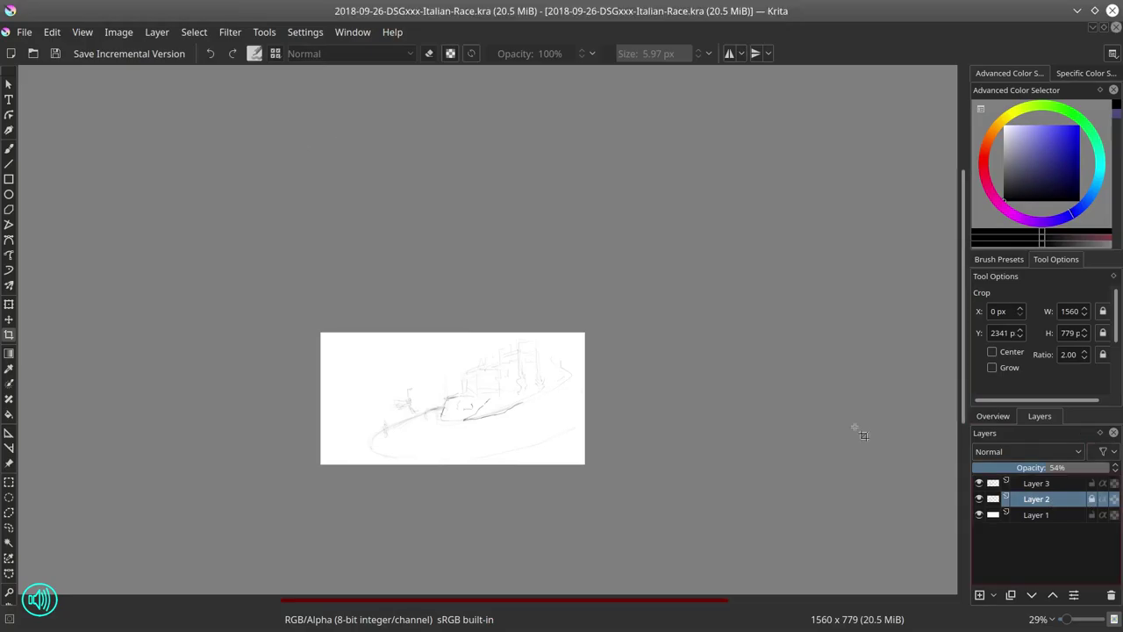
click(8, 431)
Place a faint vanishing point on the sketch horizon and tighten its guide rays to 5°.
click(1034, 300)
click(1035, 430)
click(376, 387)
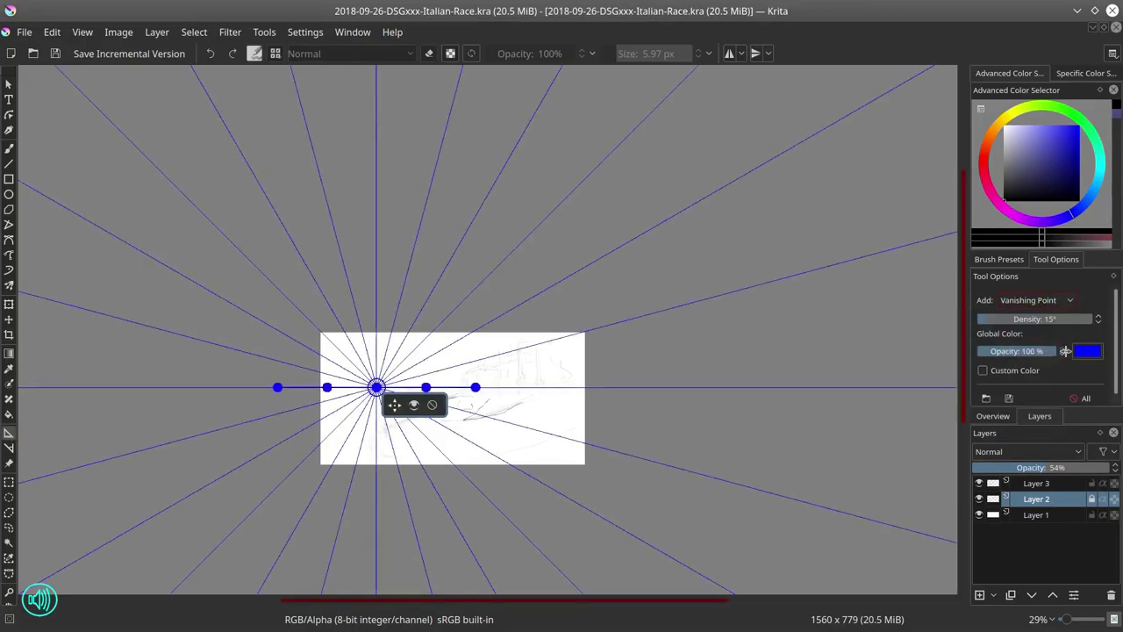
click(982, 370)
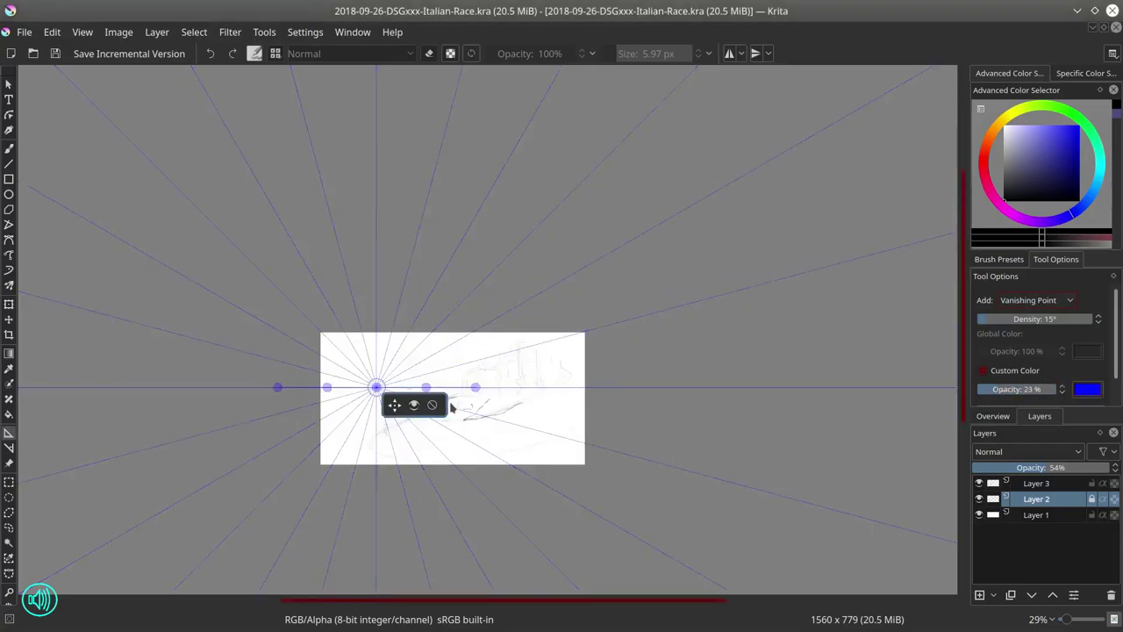
drag(326, 387, 430, 376)
scroll(438, 386, up, 5)
drag(389, 324, 564, 345)
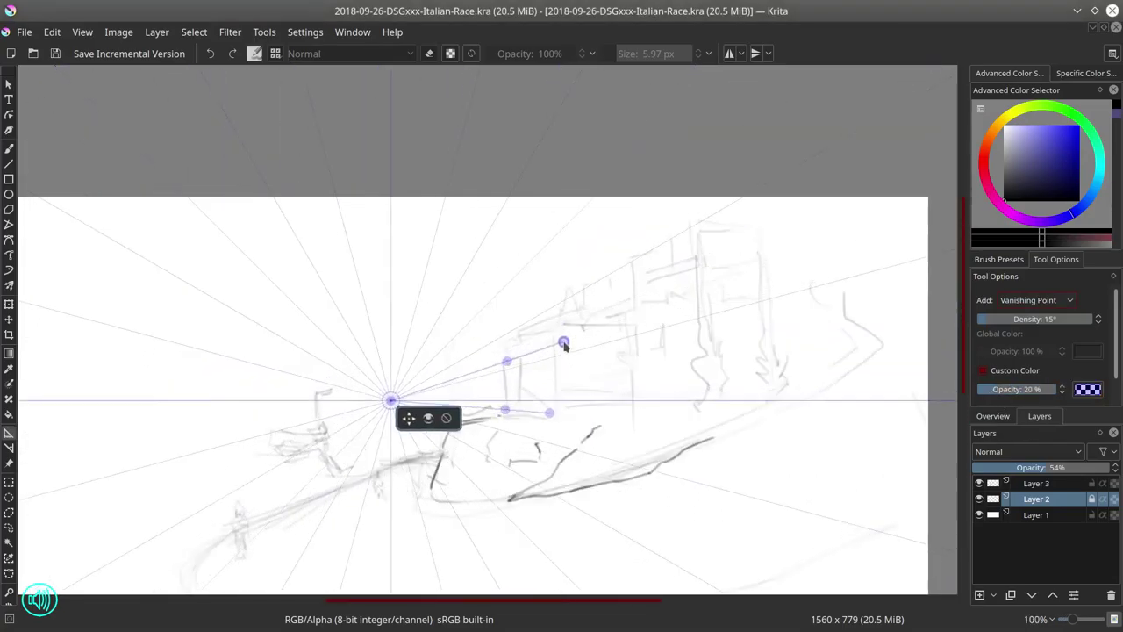
drag(549, 413, 582, 404)
click(983, 318)
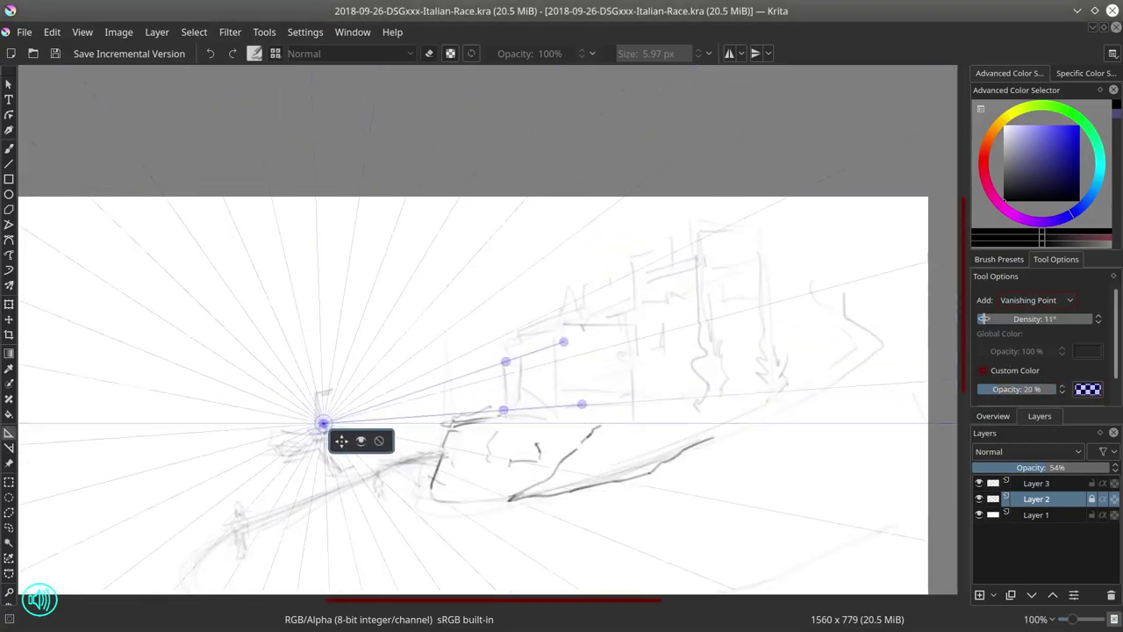
drag(983, 318, 981, 319)
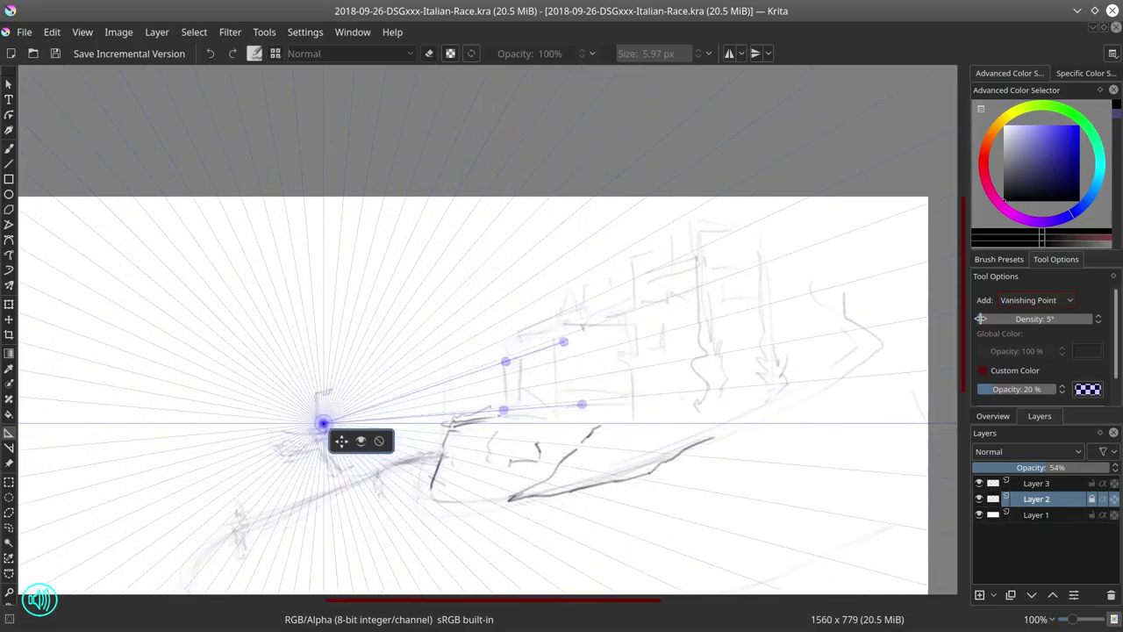
Add a second vanishing point with cyan guides at lowered opacity.
click(491, 285)
click(1088, 388)
click(596, 216)
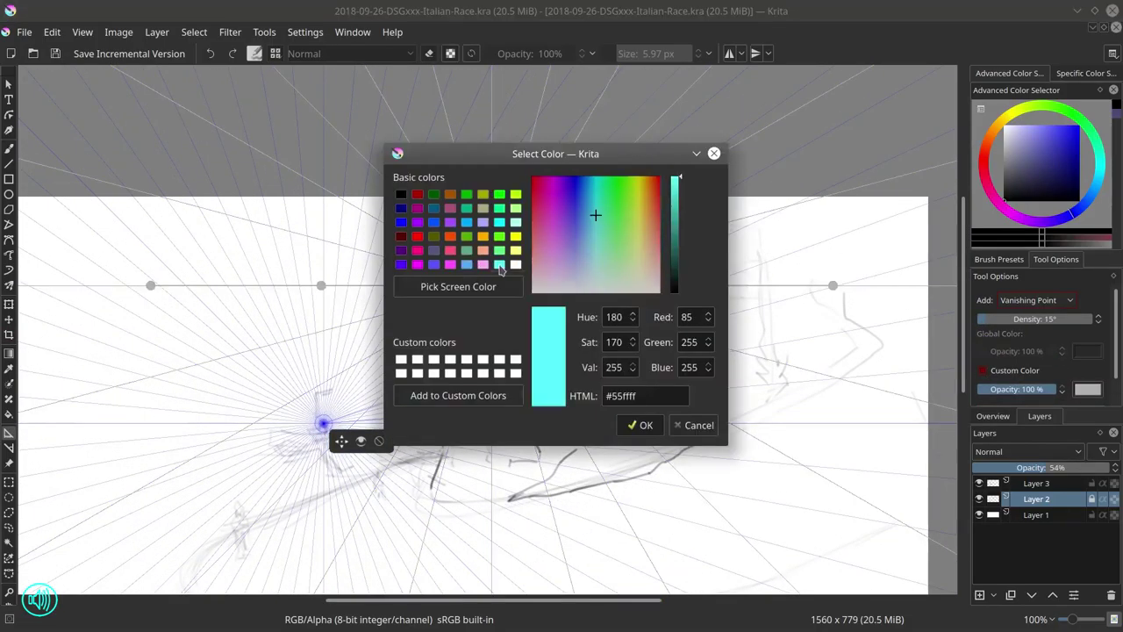
click(632, 423)
click(994, 392)
click(563, 342)
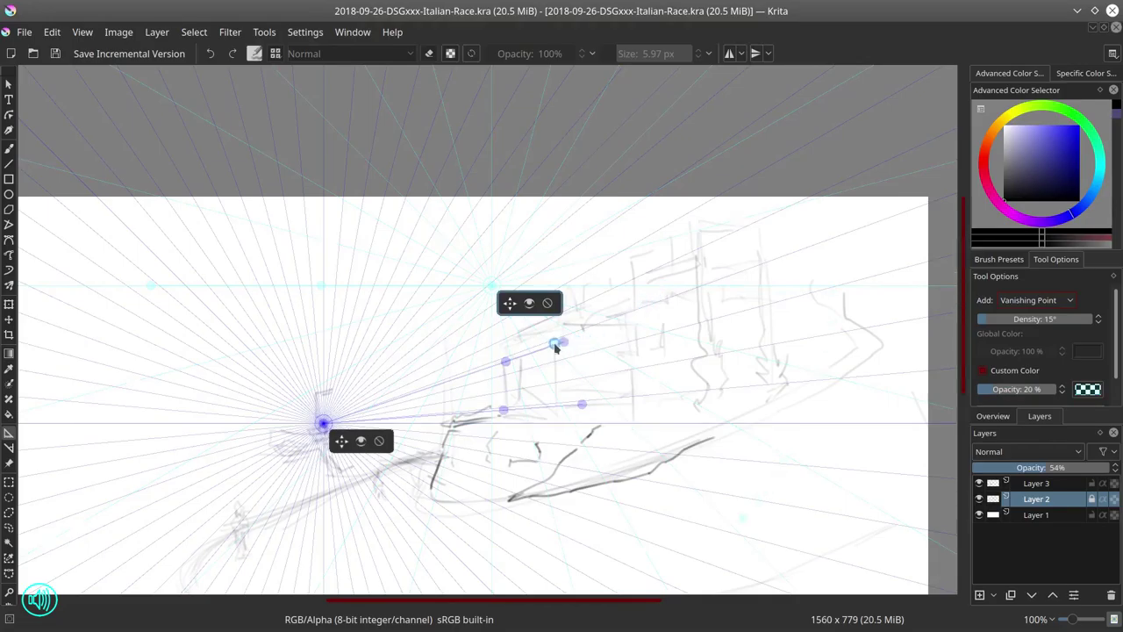
drag(573, 475, 564, 380)
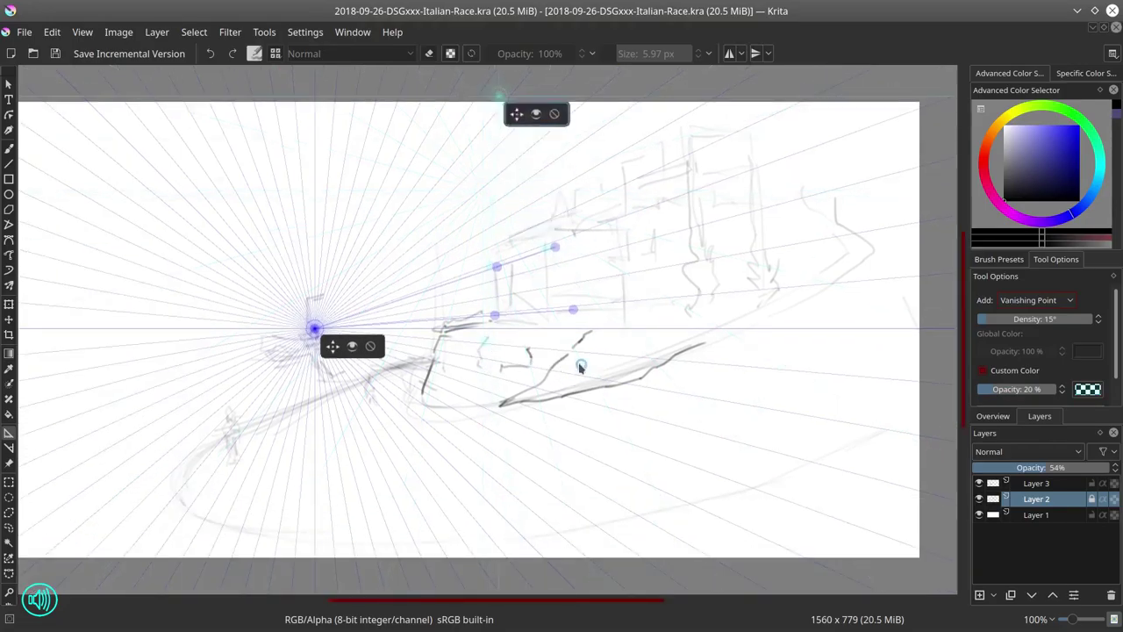
Recolour the vertical guides green, darken the grid and straighten the guide.
click(1087, 389)
click(500, 250)
click(641, 425)
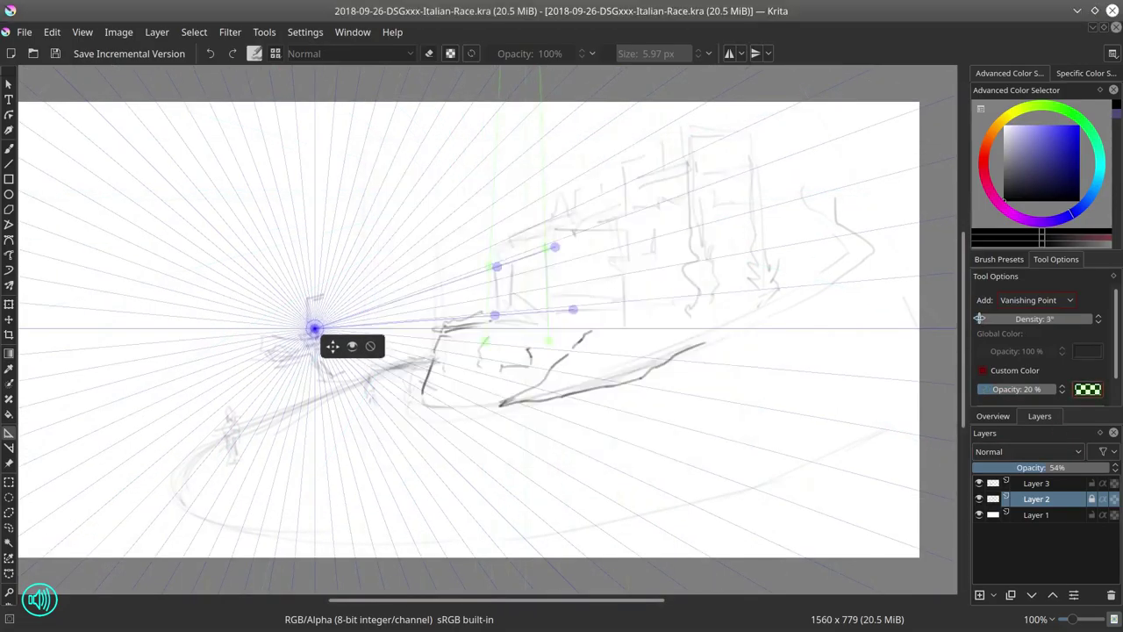
click(1087, 388)
click(641, 425)
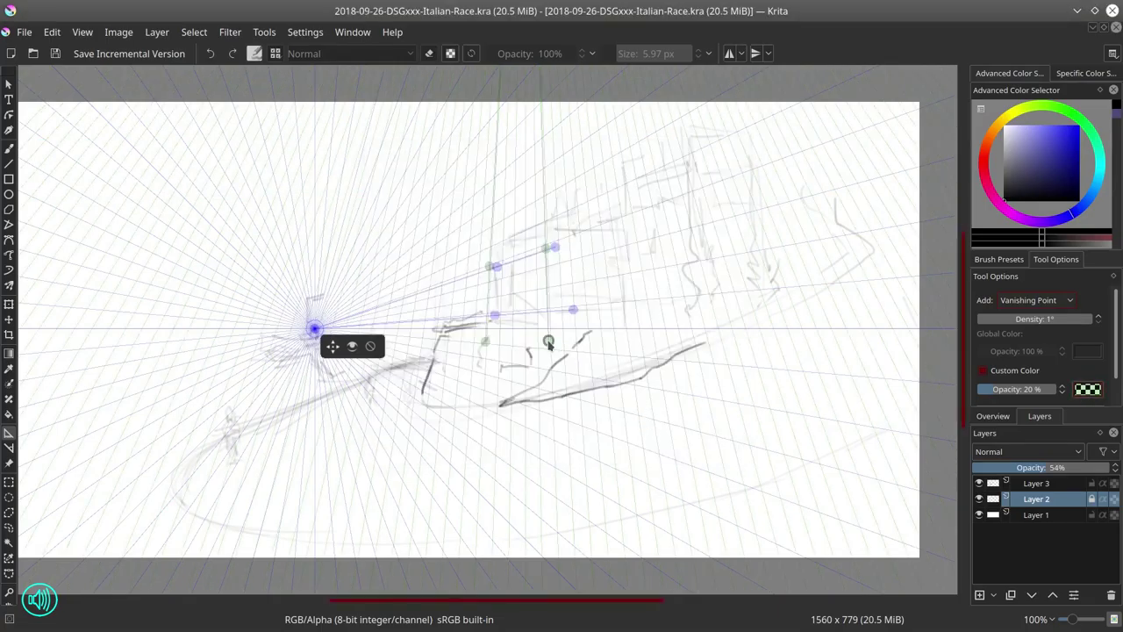
drag(487, 345, 489, 344)
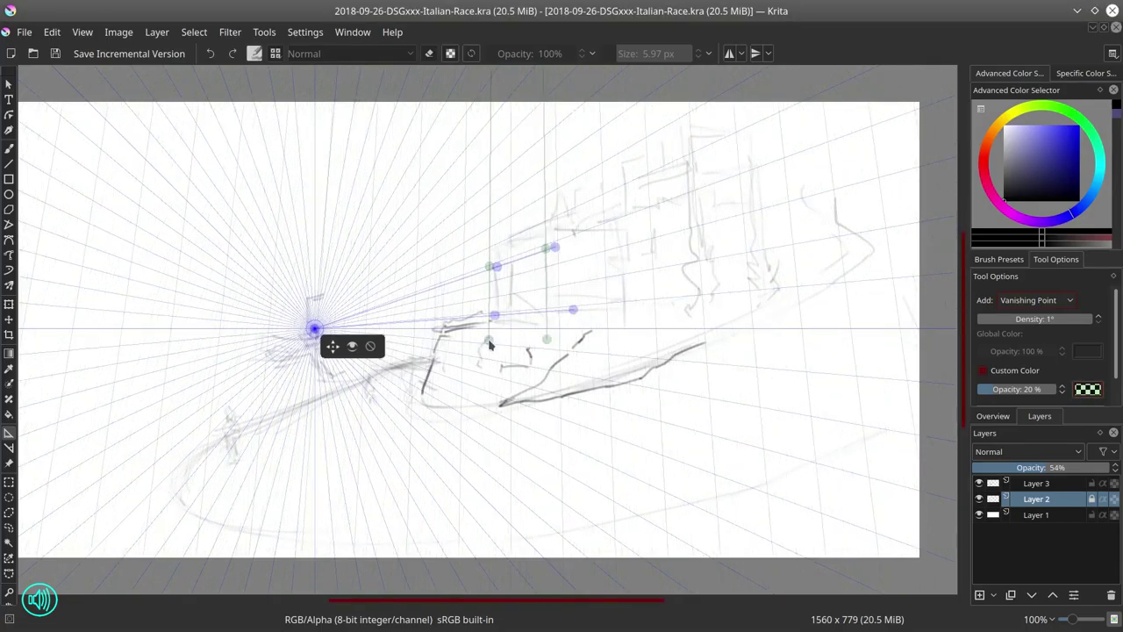
Switch to the Freehand Brush on Layer 3 and show the brush presets.
click(9, 149)
click(1029, 488)
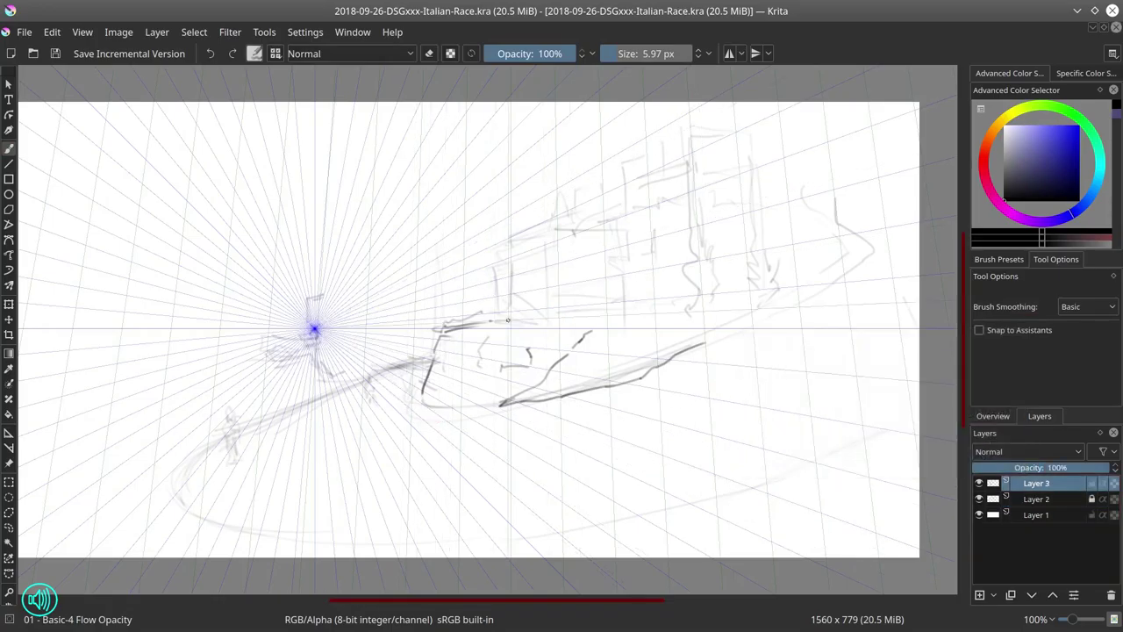
click(998, 259)
Sketch the boat's edges and cabin outline, erasing to lighten the cabin strokes.
mouse_move(474, 312)
mouse_down()
mouse_move(507, 322)
mouse_move(635, 307)
mouse_up()
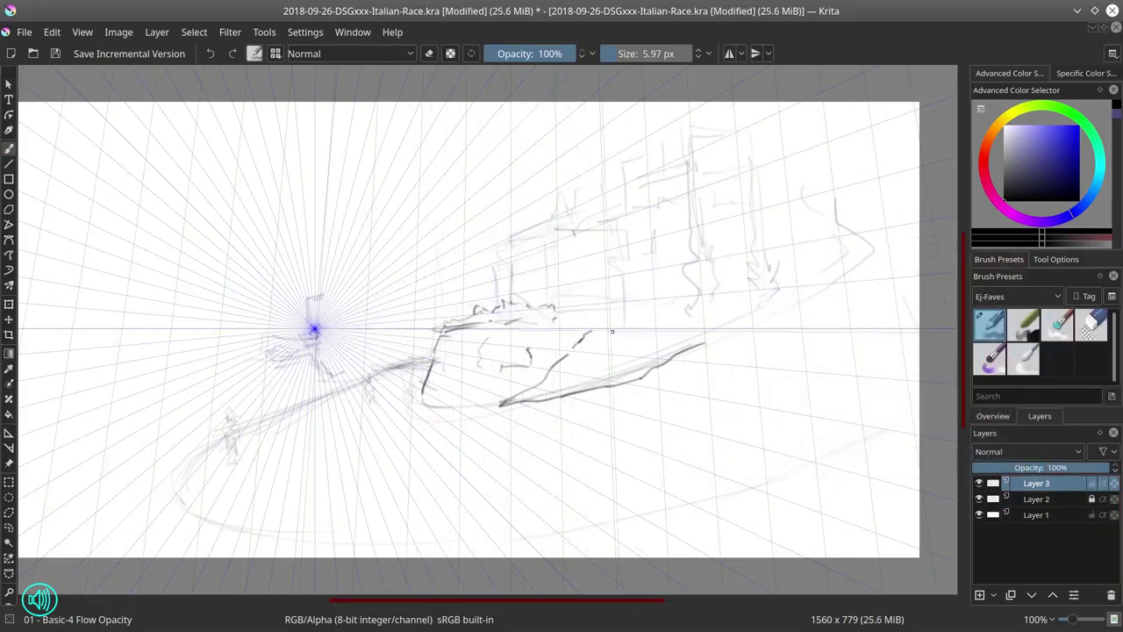
mouse_move(509, 308)
mouse_down()
mouse_move(556, 306)
mouse_move(613, 326)
mouse_up()
drag(546, 261, 547, 305)
mouse_move(494, 272)
mouse_down()
mouse_move(495, 306)
mouse_move(546, 256)
mouse_move(614, 250)
mouse_up()
mouse_move(550, 261)
mouse_down()
mouse_move(625, 280)
mouse_move(621, 270)
mouse_move(619, 302)
mouse_up()
mouse_move(617, 255)
mouse_down()
mouse_move(647, 293)
mouse_move(695, 320)
mouse_up()
key(e)
drag(575, 346, 630, 256)
key(e)
Draw a long hull line, two masts and wavy foliage beside them.
drag(702, 344, 829, 293)
mouse_move(838, 283)
mouse_down()
mouse_move(873, 250)
mouse_move(837, 219)
mouse_move(841, 207)
mouse_up()
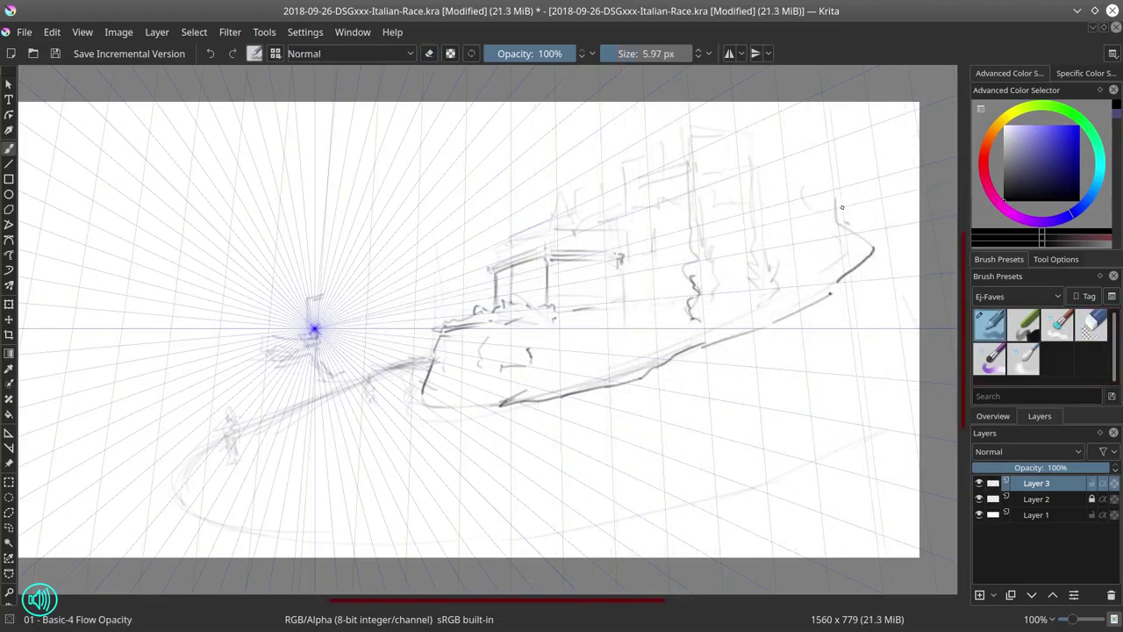
mouse_move(691, 279)
mouse_down()
mouse_move(696, 167)
mouse_move(720, 312)
mouse_move(753, 277)
mouse_move(751, 201)
mouse_up()
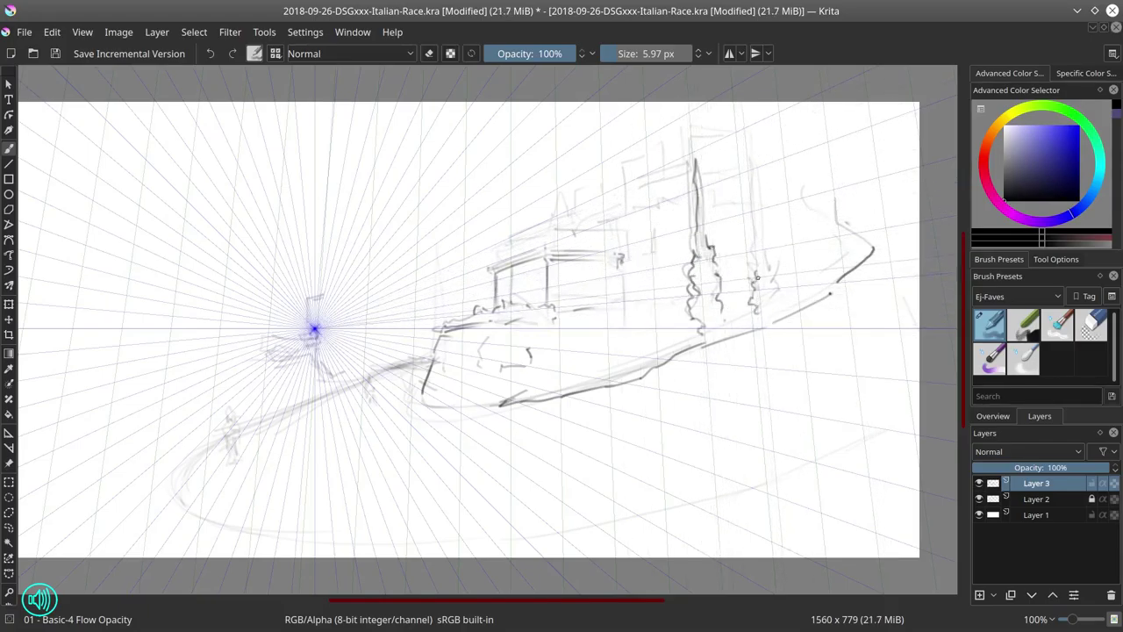
drag(754, 272, 752, 171)
drag(754, 215, 753, 158)
drag(760, 215, 777, 280)
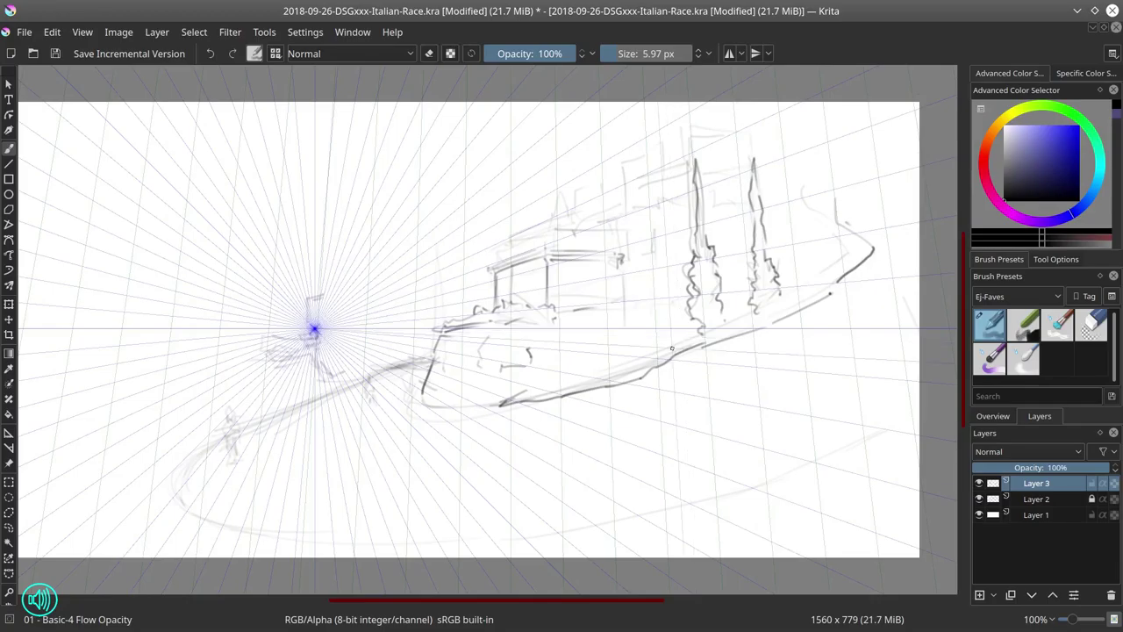
Add hillside building edges and darken the hill's lower edge to its right end.
drag(613, 293, 639, 272)
mouse_move(620, 302)
mouse_down()
mouse_move(643, 326)
mouse_move(616, 324)
mouse_move(649, 303)
mouse_move(648, 269)
mouse_move(633, 326)
mouse_up()
drag(640, 255, 745, 249)
drag(630, 332, 612, 385)
mouse_move(544, 390)
mouse_down()
mouse_move(626, 369)
mouse_move(614, 380)
mouse_up()
key(e)
key(e)
mouse_move(627, 333)
mouse_down()
mouse_move(698, 328)
mouse_move(705, 278)
mouse_move(686, 333)
mouse_up()
mouse_move(774, 254)
mouse_down()
mouse_move(838, 274)
mouse_move(852, 263)
mouse_up()
drag(848, 263, 814, 298)
Outline a bumpy foliage mass and a pointed cypress above the buildings.
mouse_move(575, 244)
mouse_down()
mouse_move(624, 209)
mouse_move(676, 235)
mouse_up()
mouse_move(555, 215)
mouse_down()
mouse_move(562, 249)
mouse_move(574, 240)
mouse_up()
drag(494, 273, 535, 263)
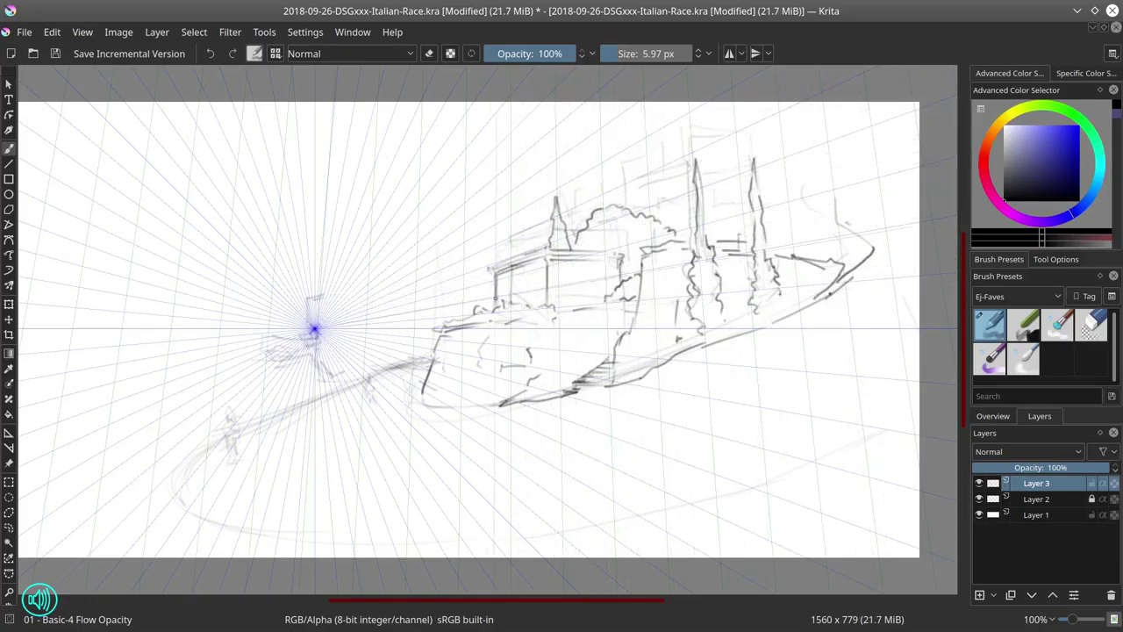
mouse_move(469, 298)
mouse_down()
mouse_move(536, 281)
mouse_move(579, 316)
mouse_up()
Add a right cypress stroke, a building top line and a small house roof.
drag(775, 263, 779, 293)
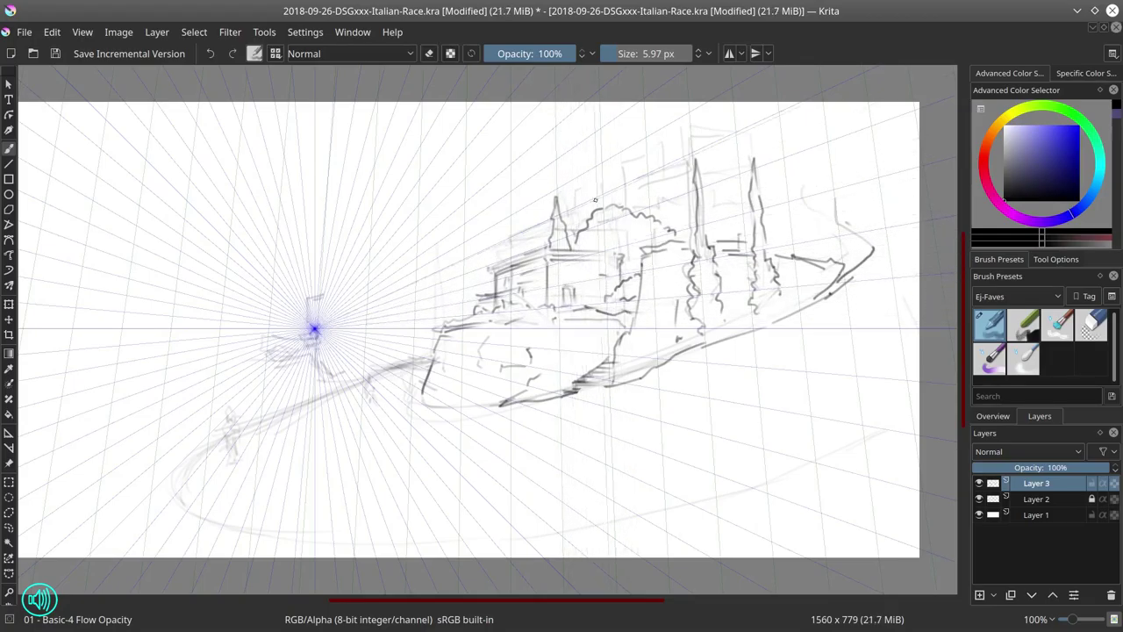
drag(779, 230, 743, 230)
mouse_move(651, 160)
mouse_down()
mouse_move(583, 198)
mouse_move(651, 165)
mouse_move(668, 215)
mouse_move(636, 210)
mouse_move(692, 186)
mouse_move(686, 238)
mouse_move(695, 198)
mouse_up()
mouse_move(695, 198)
mouse_down()
mouse_move(709, 215)
mouse_move(757, 207)
mouse_move(767, 255)
mouse_up()
Reinforce the small roof and sketch building lines at the hill's right end.
drag(763, 155, 767, 193)
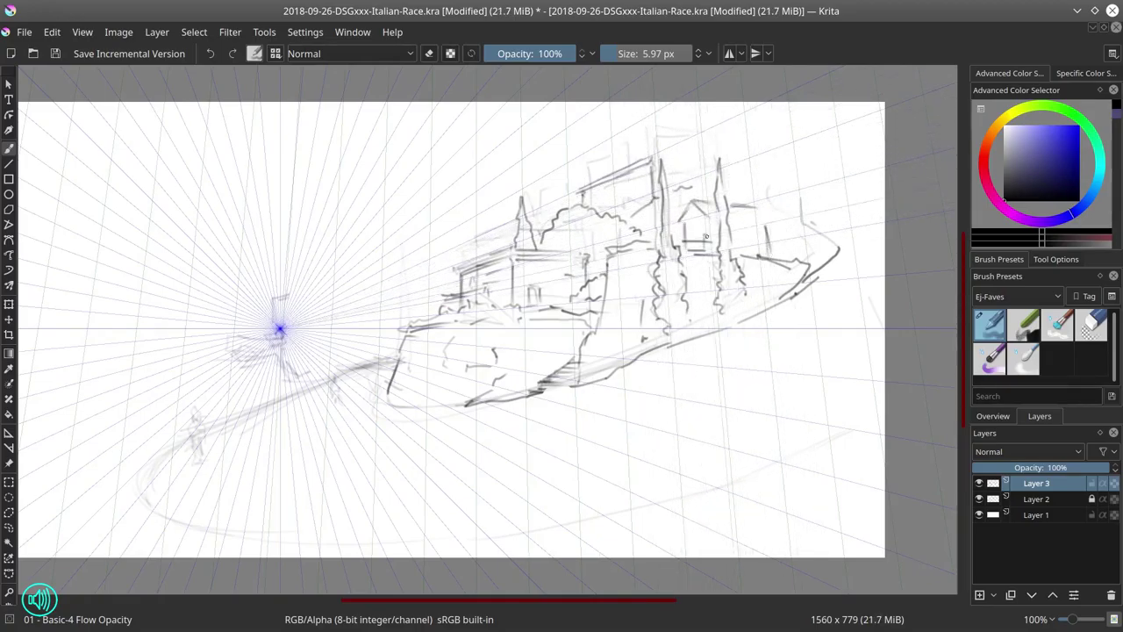
mouse_move(681, 220)
mouse_down()
mouse_move(742, 220)
mouse_move(698, 203)
mouse_move(774, 212)
mouse_move(786, 257)
mouse_move(776, 250)
mouse_move(807, 256)
mouse_up()
mouse_move(733, 226)
mouse_down()
mouse_move(758, 235)
mouse_move(761, 253)
mouse_move(833, 248)
mouse_up()
drag(747, 261, 834, 249)
mouse_move(804, 192)
mouse_down()
mouse_move(843, 200)
mouse_move(805, 219)
mouse_up()
drag(833, 226, 838, 253)
Outline a box-shaped building, erasing and redrawing its lines and thickening its top.
drag(810, 211, 838, 231)
drag(733, 189, 805, 189)
mouse_move(761, 188)
mouse_down()
mouse_move(767, 229)
mouse_move(805, 219)
mouse_up()
mouse_move(761, 216)
mouse_down()
mouse_move(798, 229)
mouse_move(763, 200)
mouse_move(772, 225)
mouse_move(809, 210)
mouse_up()
key(e)
key(e)
drag(731, 194, 809, 188)
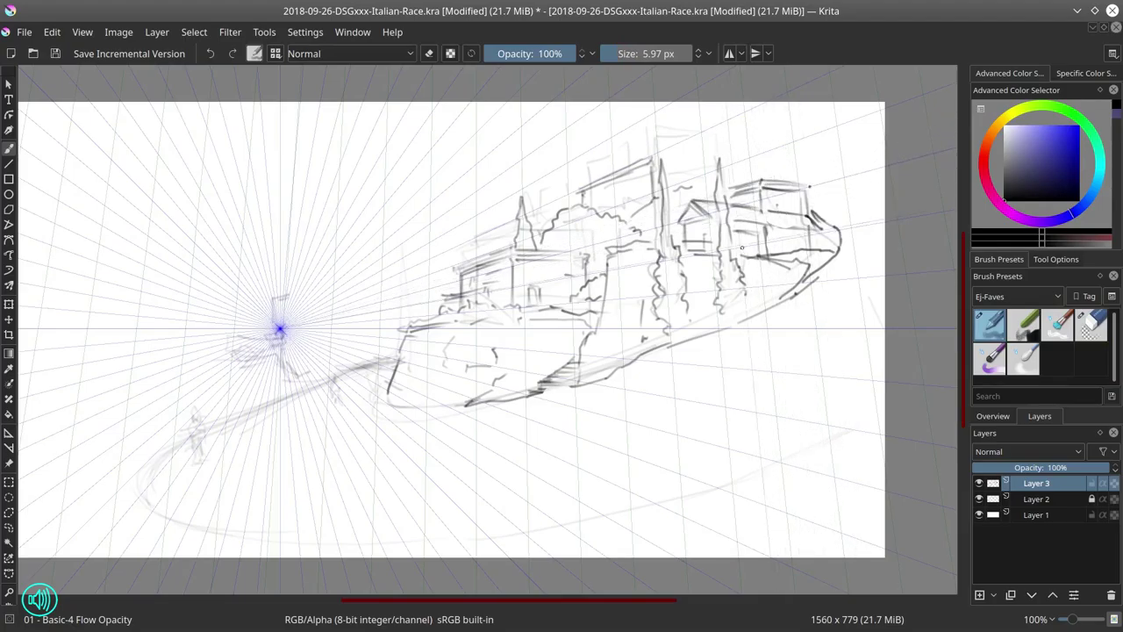
drag(734, 234, 742, 249)
mouse_move(610, 239)
mouse_down()
mouse_move(716, 238)
mouse_move(717, 252)
mouse_move(818, 264)
mouse_move(779, 297)
mouse_up()
Reshape the hill's right end with the eraser and sketch a tall cypress there.
key(e)
key(e)
drag(813, 237, 849, 249)
key(slash)
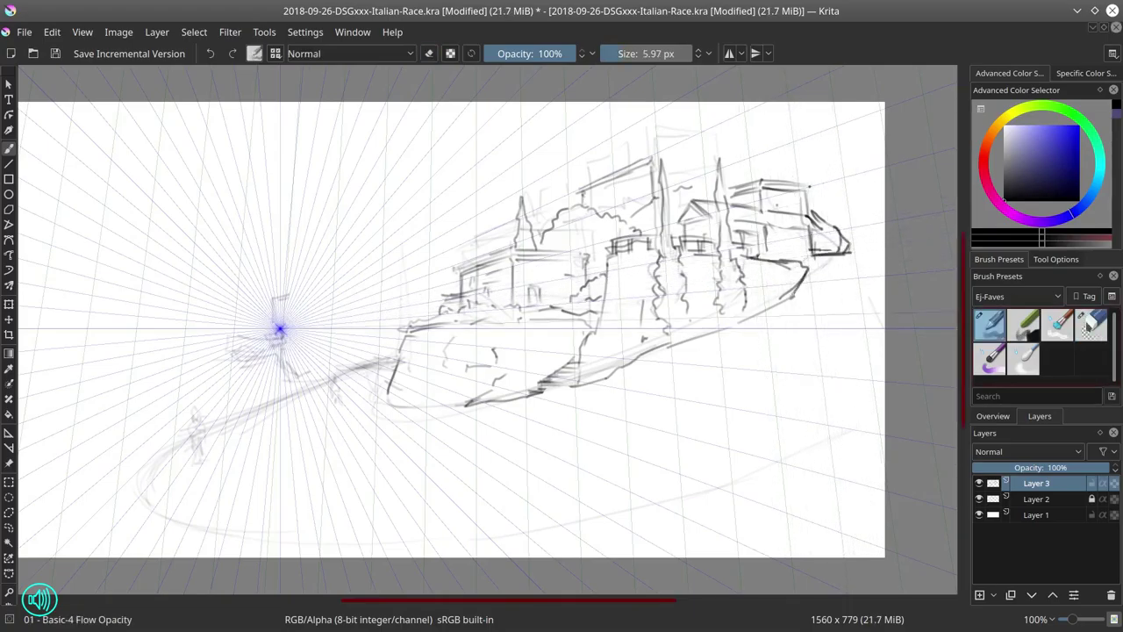
key(slash)
drag(814, 124, 825, 233)
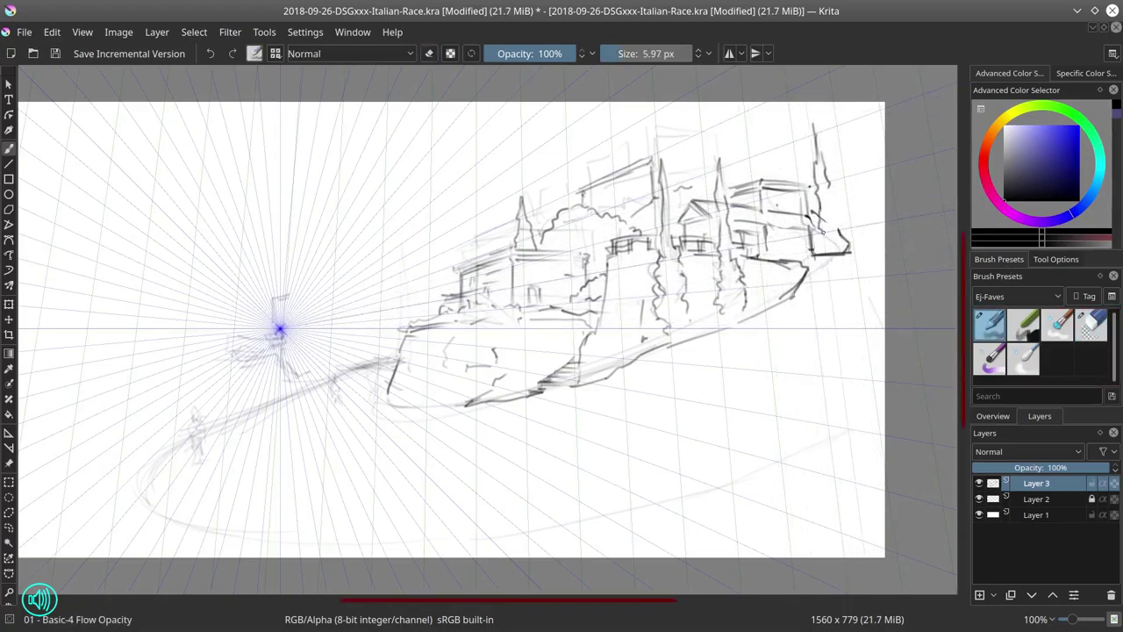
drag(829, 186, 844, 235)
Add windows and roofs to the upper building.
mouse_move(605, 188)
mouse_down()
mouse_move(607, 203)
mouse_move(621, 196)
mouse_up()
drag(633, 177, 635, 193)
mouse_move(656, 160)
mouse_down()
mouse_move(698, 151)
mouse_move(665, 192)
mouse_move(665, 261)
mouse_up()
key(slash)
key(slash)
Darken the hill's base curve and left corner, and detail the upper building.
drag(654, 320, 659, 338)
mouse_move(811, 274)
mouse_down()
mouse_move(667, 360)
mouse_move(539, 391)
mouse_up()
mouse_move(392, 381)
mouse_down()
mouse_move(380, 403)
mouse_move(430, 409)
mouse_up()
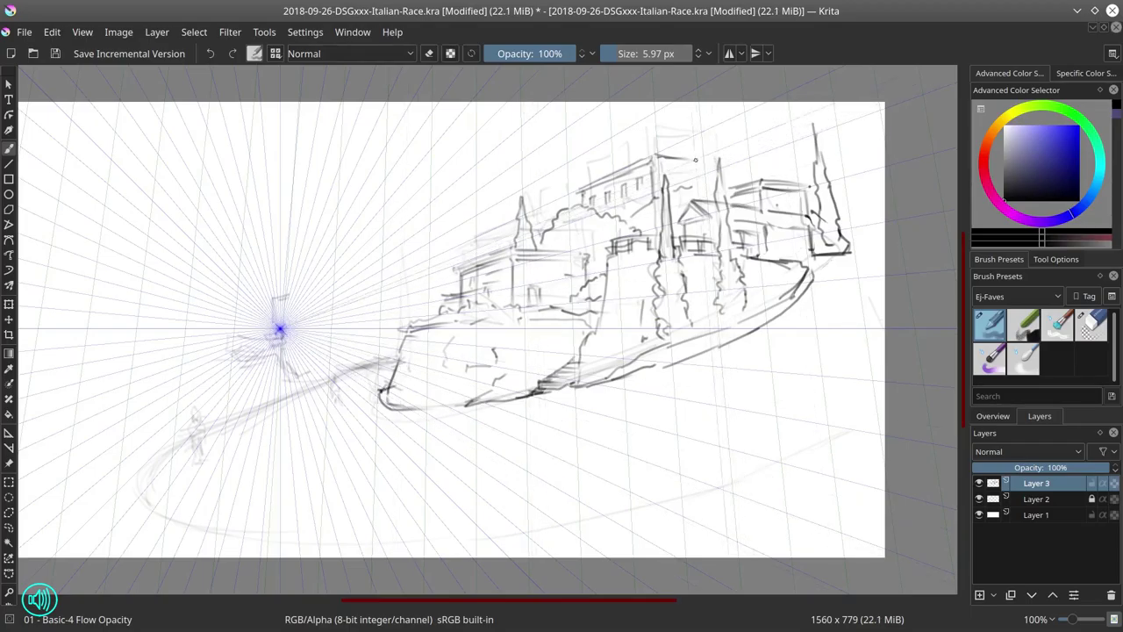
drag(693, 160, 705, 184)
drag(660, 163, 693, 181)
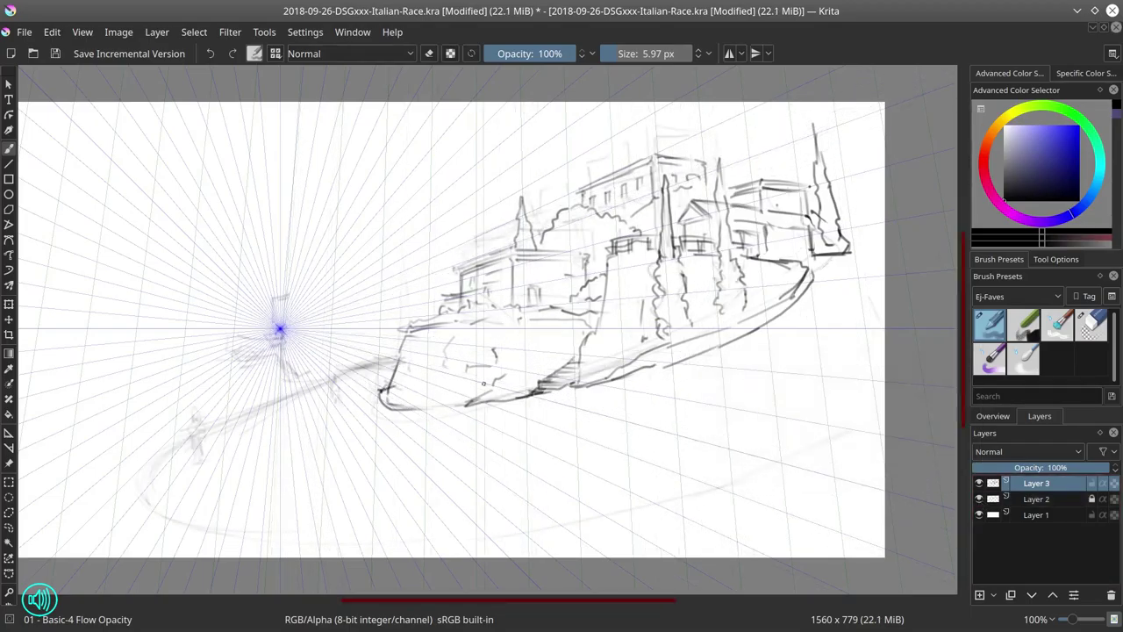
Draw the long curving road along the bottom, zoomed out to 86%.
drag(323, 488, 602, 400)
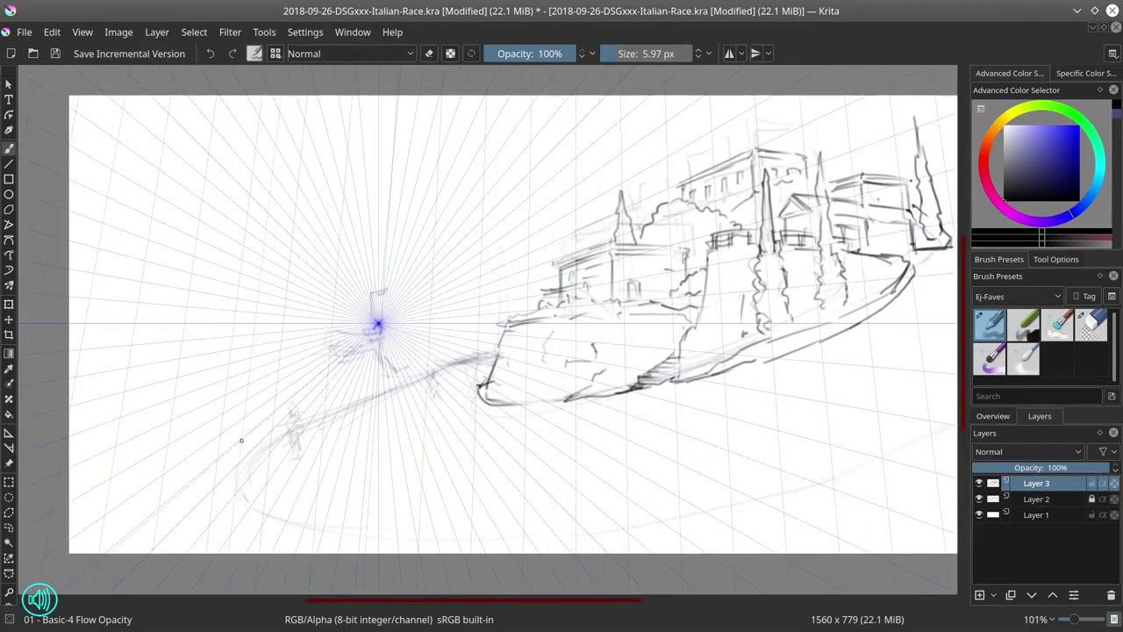
drag(240, 438, 342, 408)
mouse_move(249, 436)
mouse_down()
mouse_move(505, 355)
mouse_move(461, 326)
mouse_move(408, 373)
mouse_move(221, 458)
mouse_move(212, 474)
mouse_move(224, 513)
mouse_move(310, 537)
mouse_up()
key(minus)
mouse_move(269, 482)
mouse_down()
mouse_move(701, 430)
mouse_move(846, 386)
mouse_up()
drag(748, 169, 750, 127)
drag(682, 157, 693, 112)
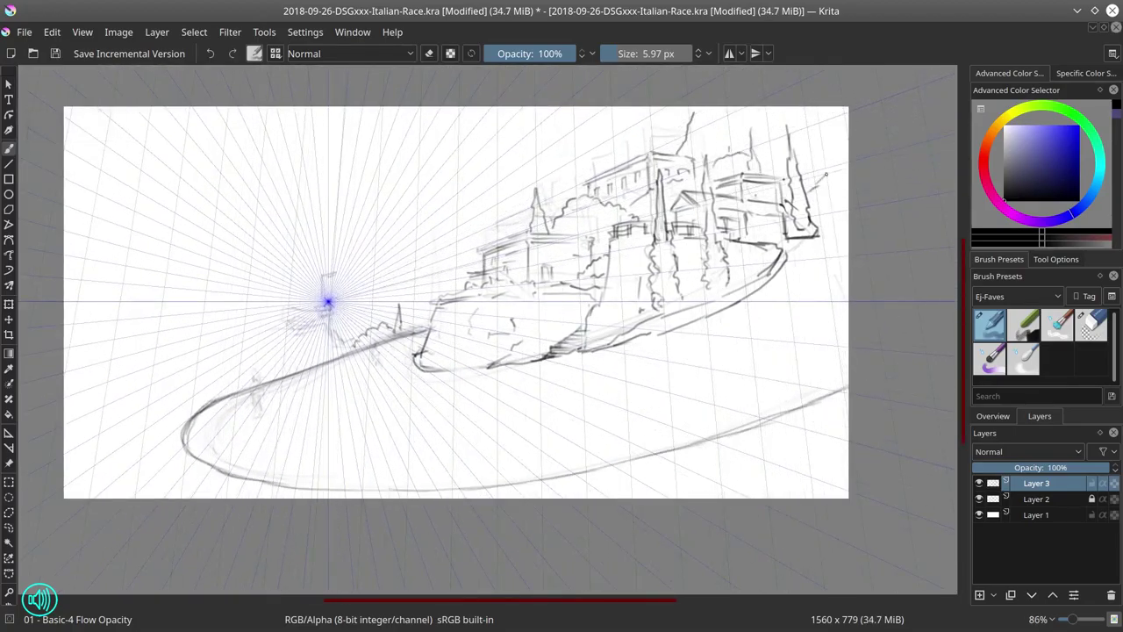
Erase the two stray strokes near the top and add a thin tree line on the right.
mouse_move(808, 182)
mouse_down()
mouse_move(845, 156)
mouse_move(809, 182)
mouse_up()
key(e)
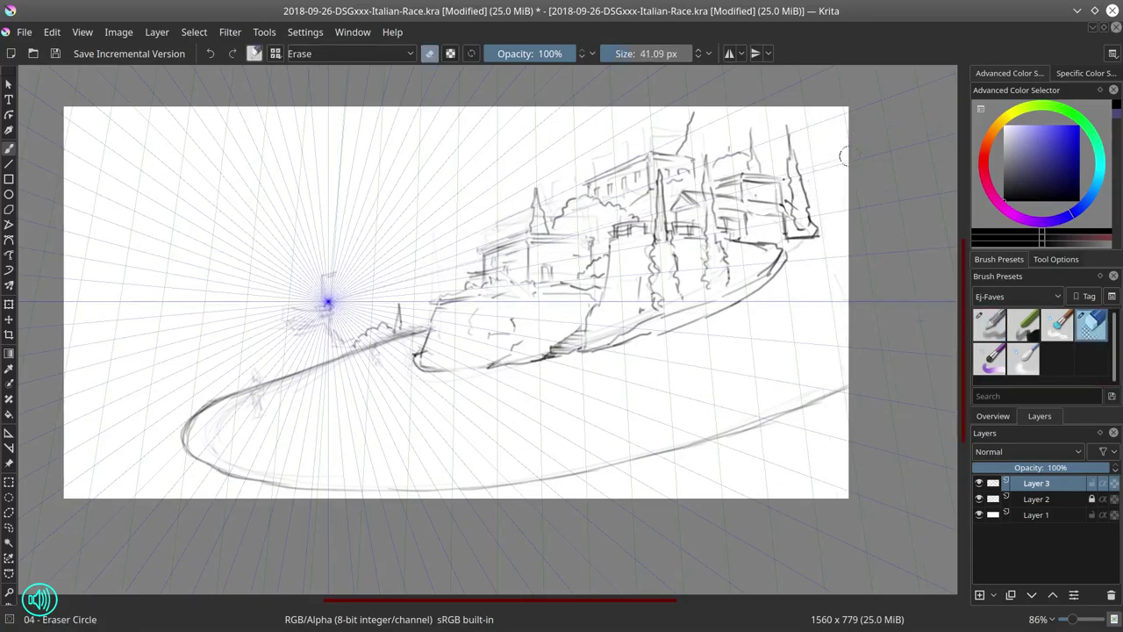
drag(693, 113, 682, 157)
key(e)
key(e)
key(e)
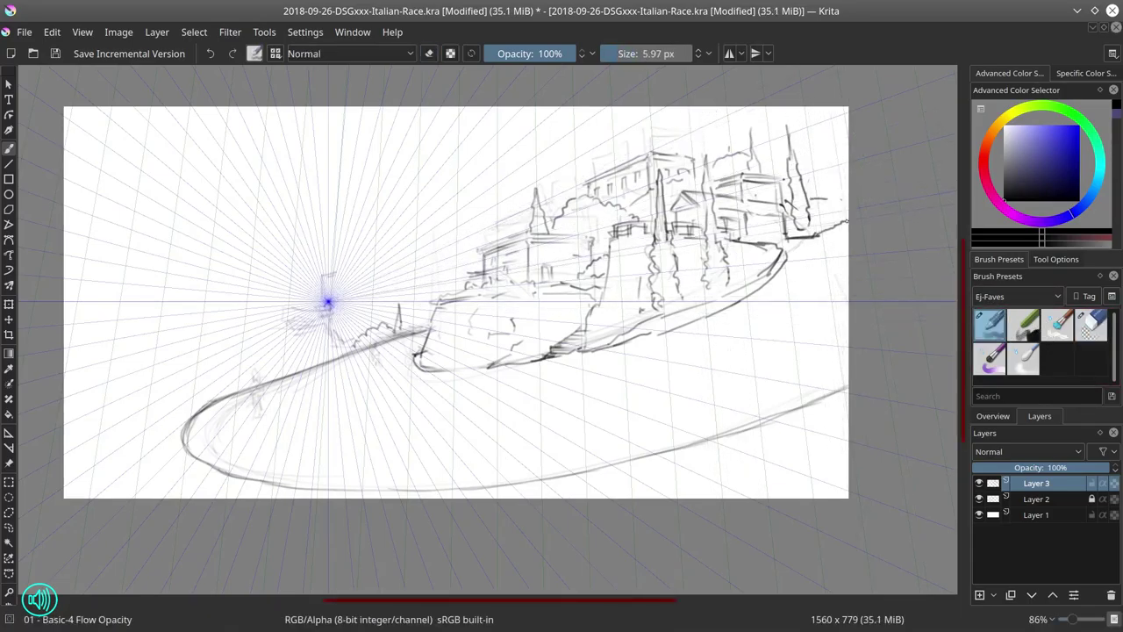
mouse_move(831, 204)
mouse_down()
mouse_move(828, 141)
mouse_move(828, 198)
mouse_up()
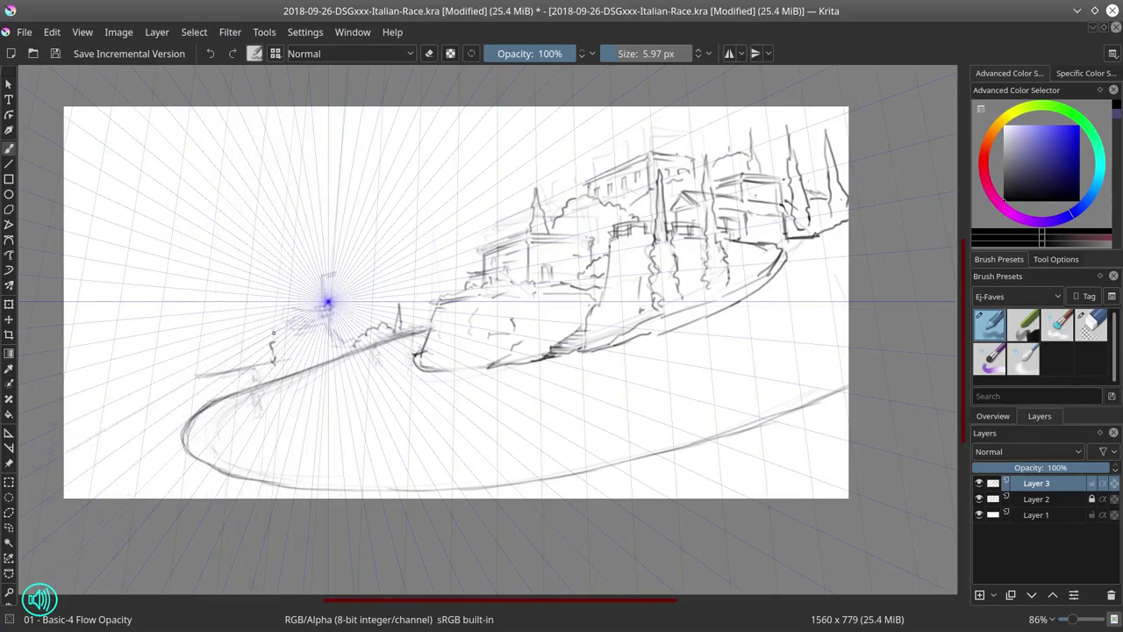
Undo the stray left strokes, erase small marks and draw a short vertical tree stroke at left.
key(ctrl+z)
key(ctrl+z)
key(e)
mouse_move(290, 330)
mouse_down()
mouse_move(267, 363)
mouse_move(219, 389)
mouse_move(262, 363)
mouse_up()
key(e)
mouse_move(458, 4)
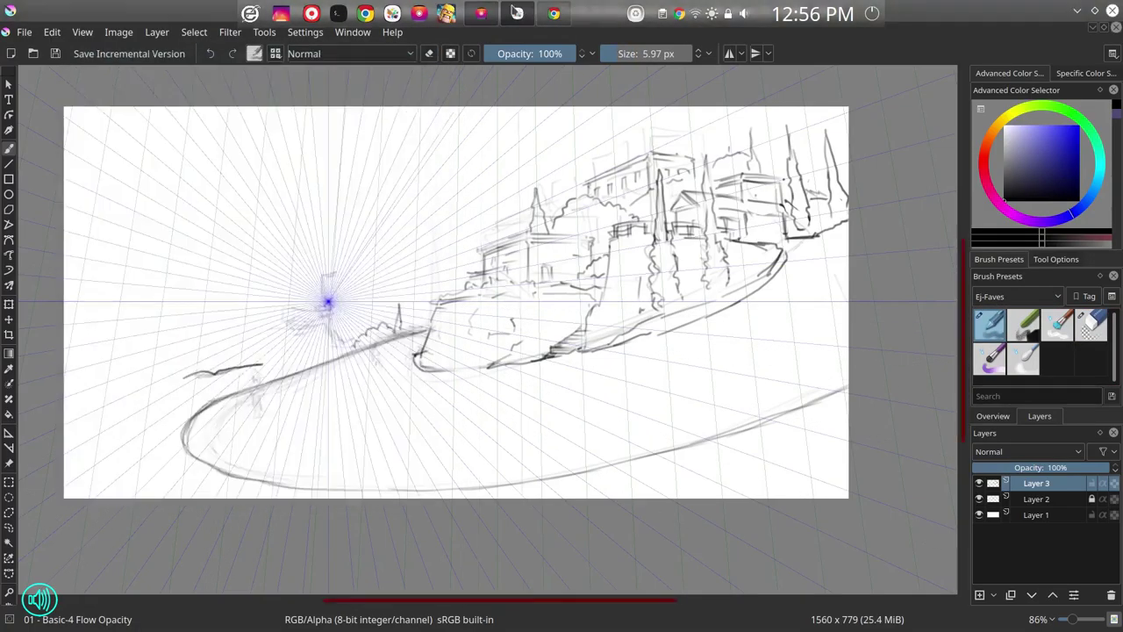
drag(174, 323, 166, 274)
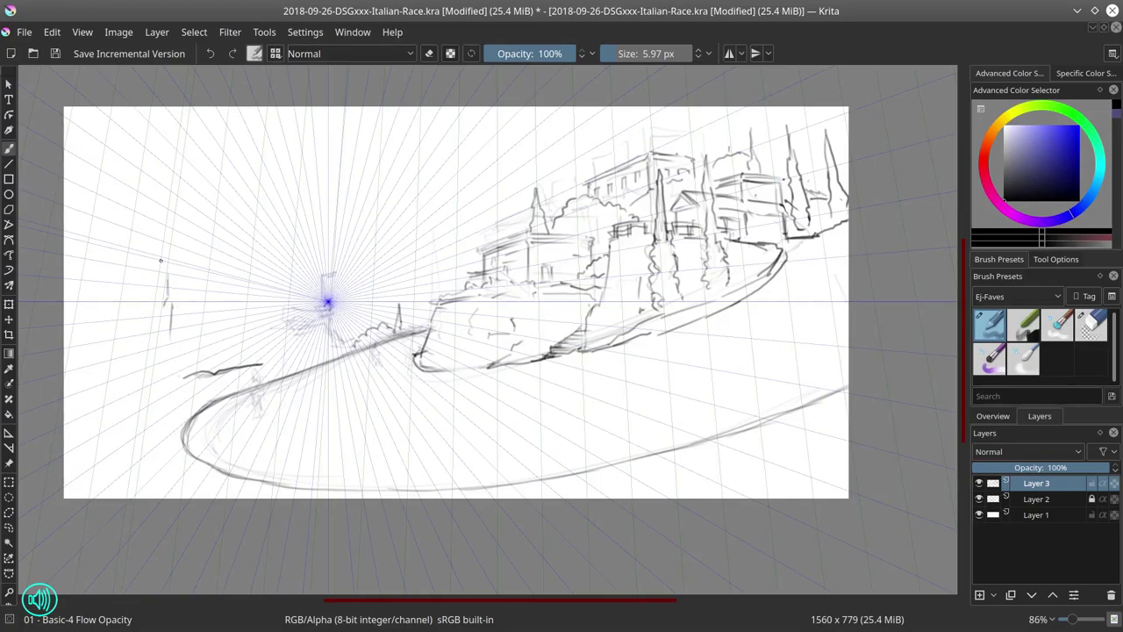
Add a short vertical stroke for the tree near the canvas's left side.
drag(165, 272, 156, 324)
Undo two edge strokes and draw a tall, full cypress at the left.
drag(89, 371, 91, 430)
mouse_move(104, 313)
mouse_down()
mouse_move(92, 348)
mouse_move(126, 420)
mouse_up()
key(ctrl+z)
key(ctrl+z)
drag(125, 425, 138, 423)
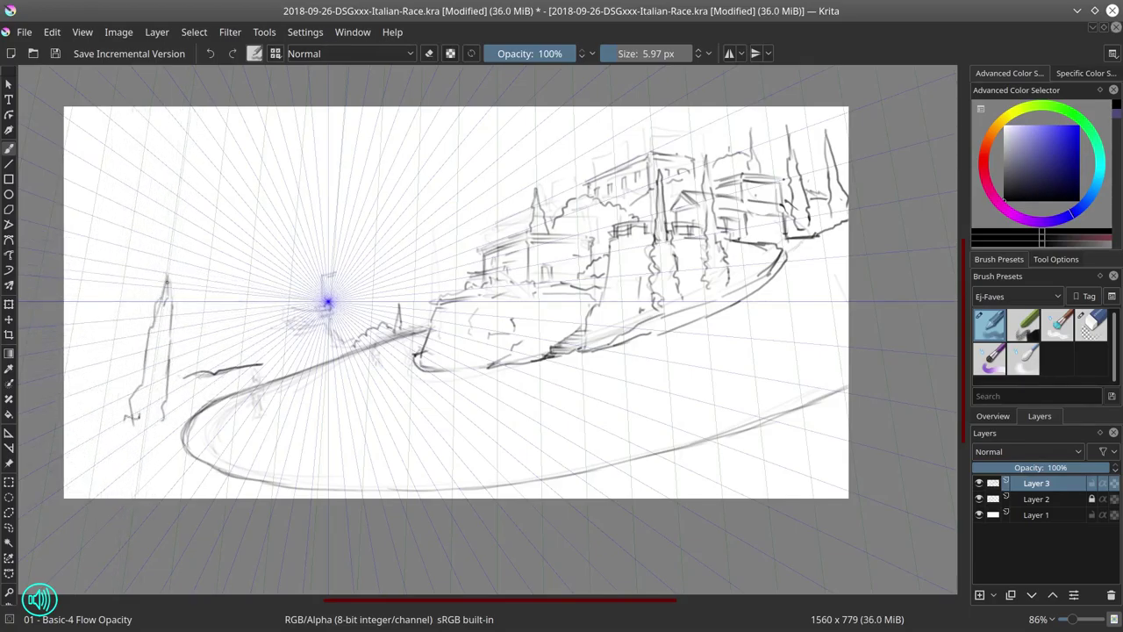
drag(174, 349, 158, 418)
drag(152, 302, 134, 417)
drag(180, 219, 173, 335)
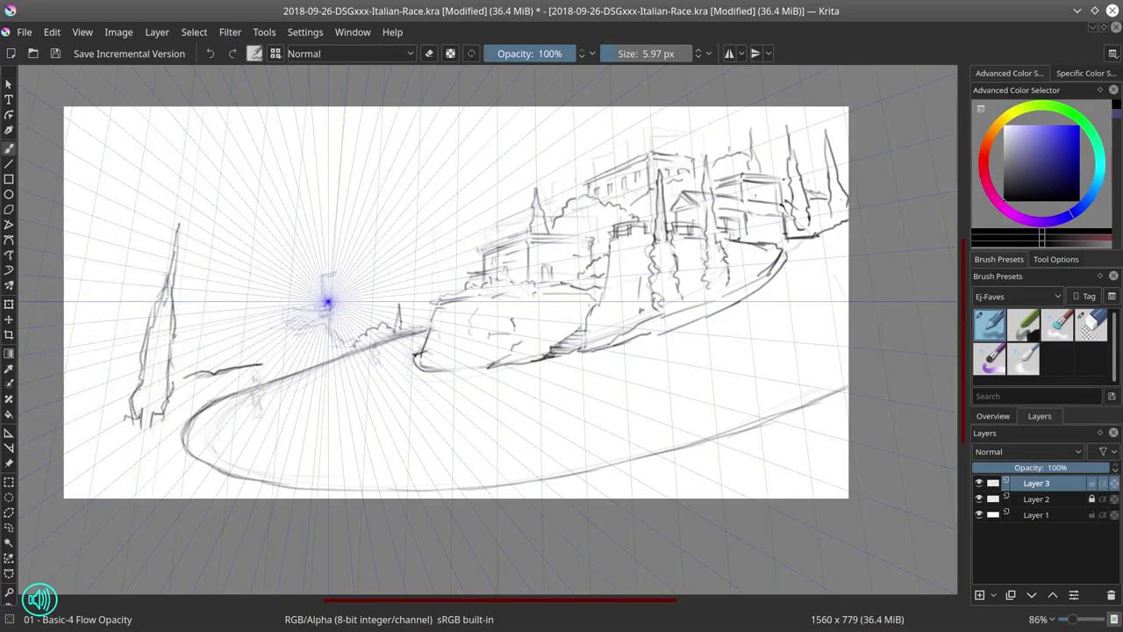
Sketch a second branched cypress at the far left and bushes along the road's far edge.
mouse_move(97, 409)
mouse_down()
mouse_move(107, 263)
mouse_move(91, 321)
mouse_up()
mouse_move(112, 241)
mouse_down()
mouse_move(96, 429)
mouse_move(79, 309)
mouse_up()
drag(69, 217, 96, 251)
drag(114, 265, 140, 314)
mouse_move(280, 360)
mouse_down()
mouse_move(410, 331)
mouse_move(410, 299)
mouse_up()
drag(415, 329, 414, 307)
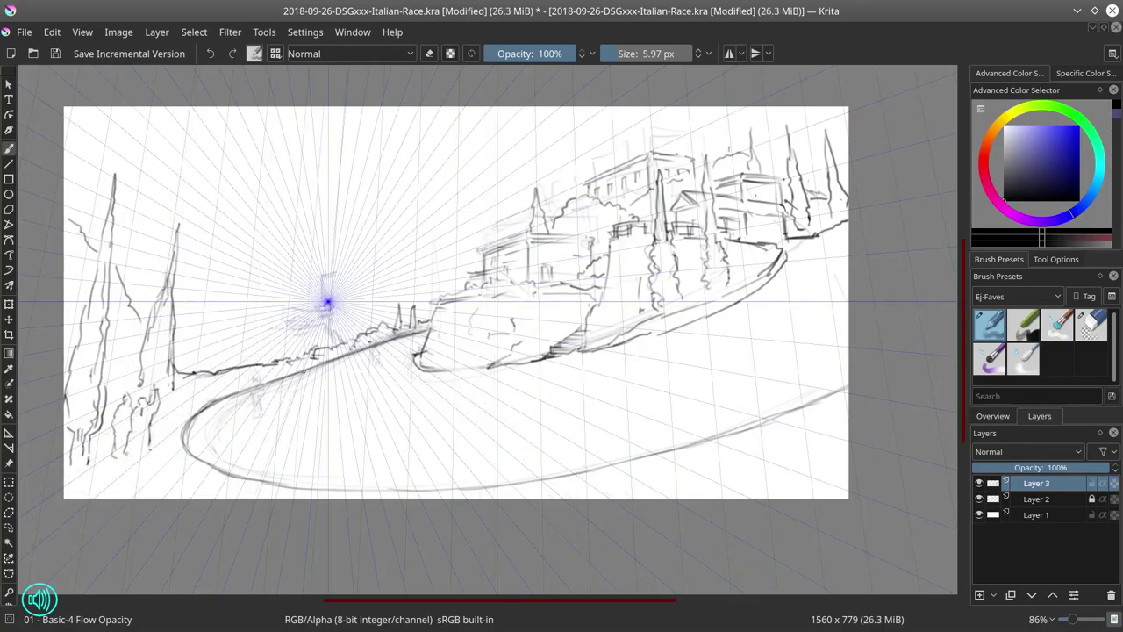
Hide the perspective guides and Layer 2, then pick the Eraser Circle preset.
click(9, 433)
click(1055, 258)
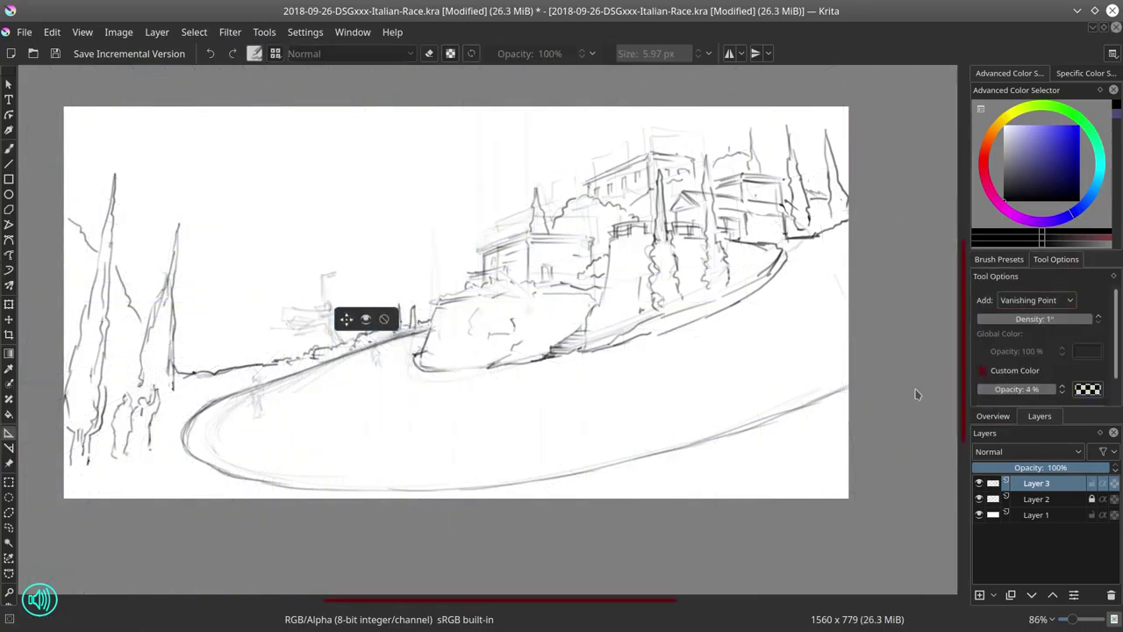
key(b)
click(979, 498)
click(998, 258)
click(1091, 324)
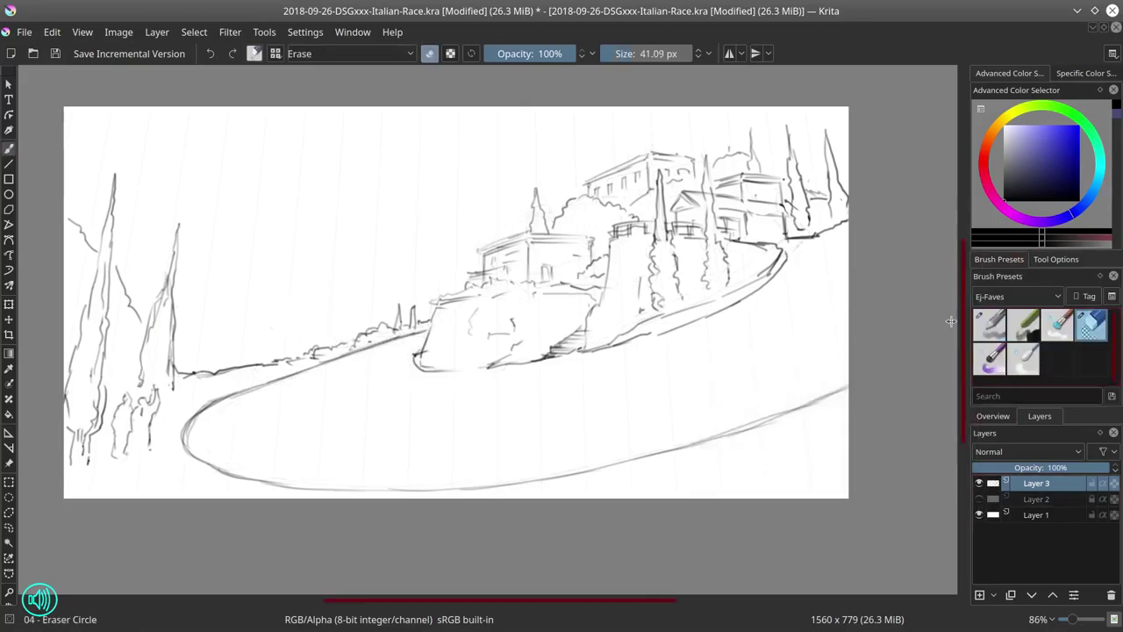
Erase the left cypress trees and the stray strokes near the bottom left.
mouse_move(151, 399)
mouse_down()
mouse_move(123, 439)
mouse_move(83, 453)
mouse_move(114, 202)
mouse_move(165, 333)
mouse_move(171, 386)
mouse_move(259, 365)
mouse_up()
key(slash)
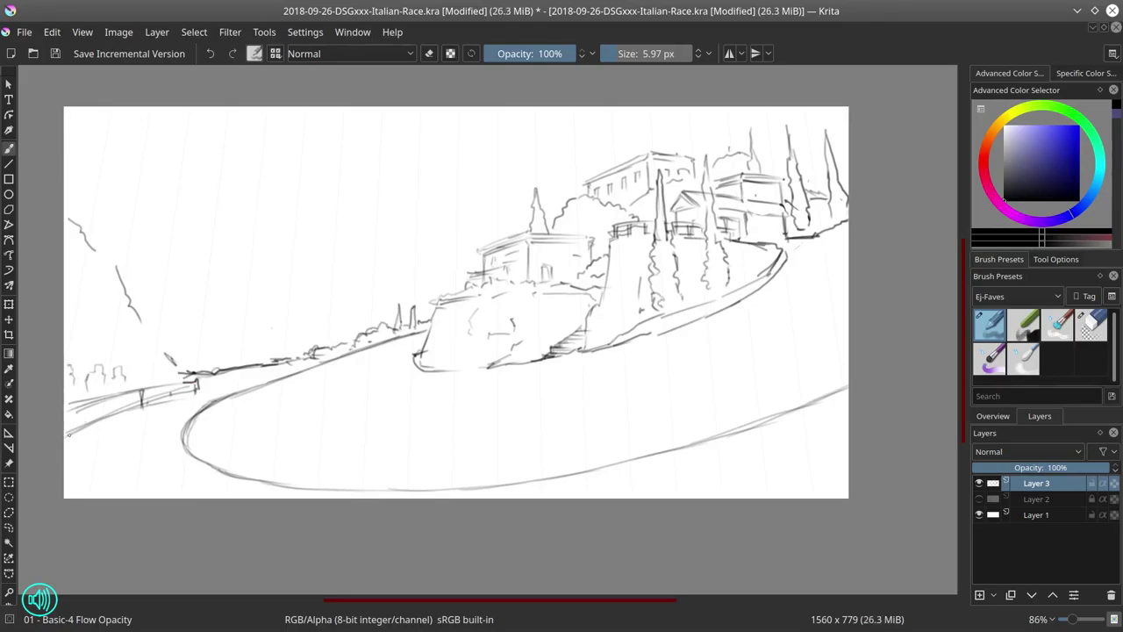
key(e)
drag(70, 369, 103, 388)
Hide Layer 2 and mirror the whole image horizontally.
click(979, 498)
key(e)
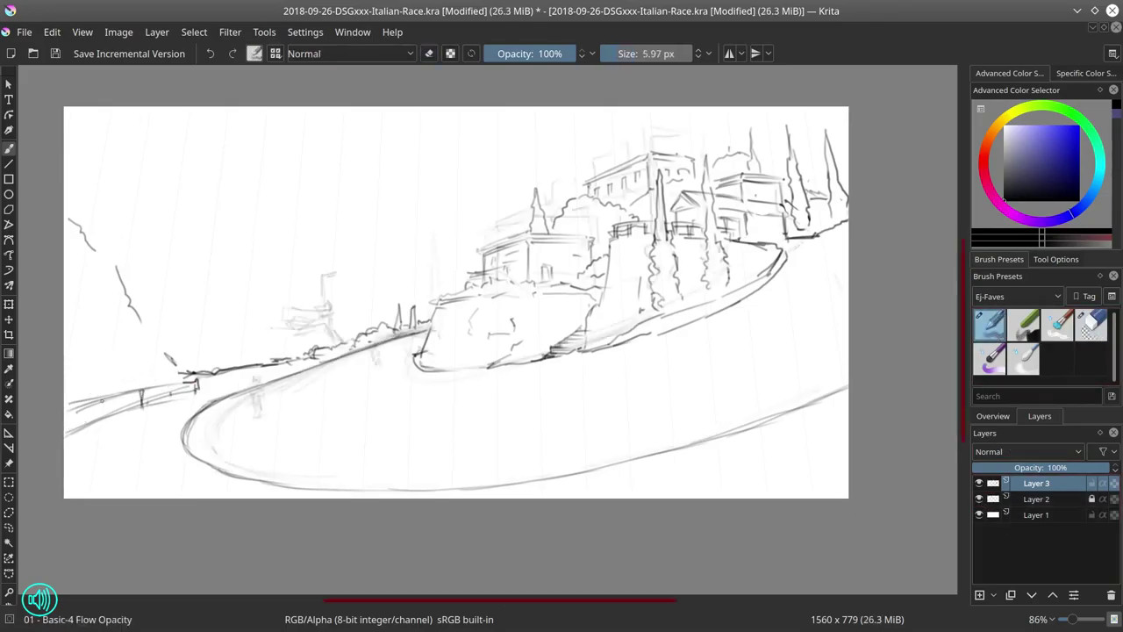
click(979, 498)
click(117, 32)
click(138, 193)
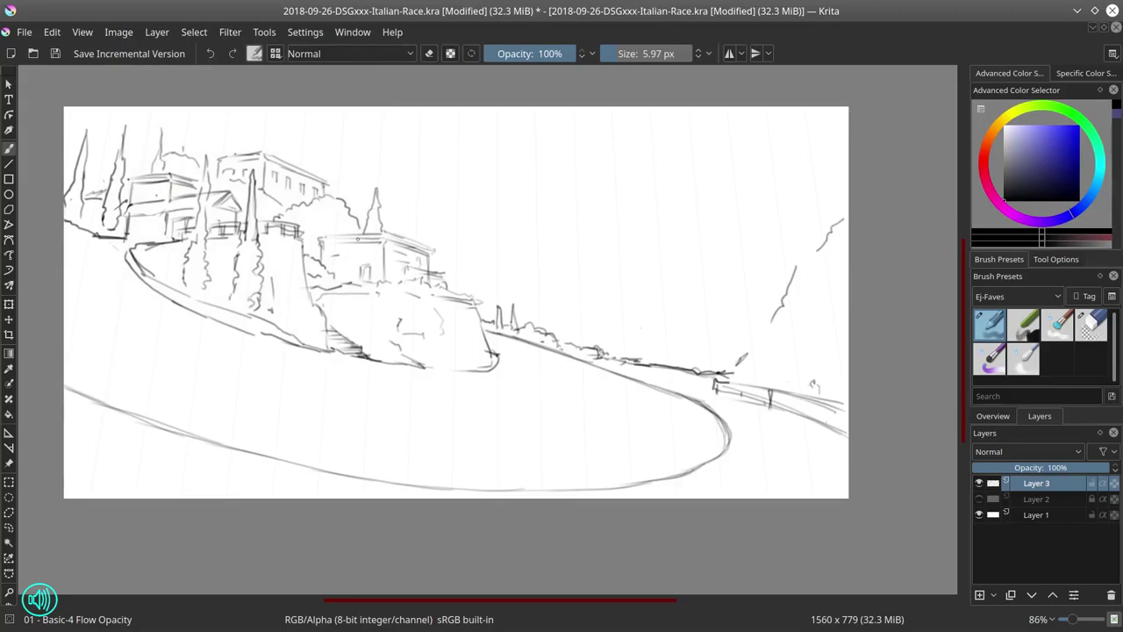
Add detail to the left building and draw the distant mountain ridge line.
key(slash)
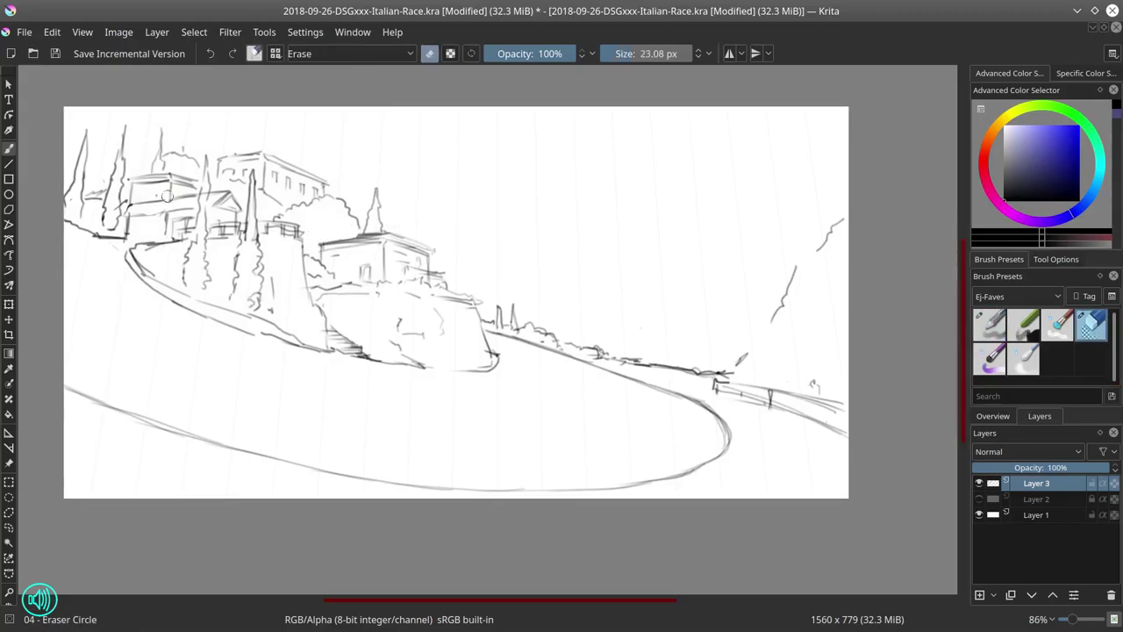
key(slash)
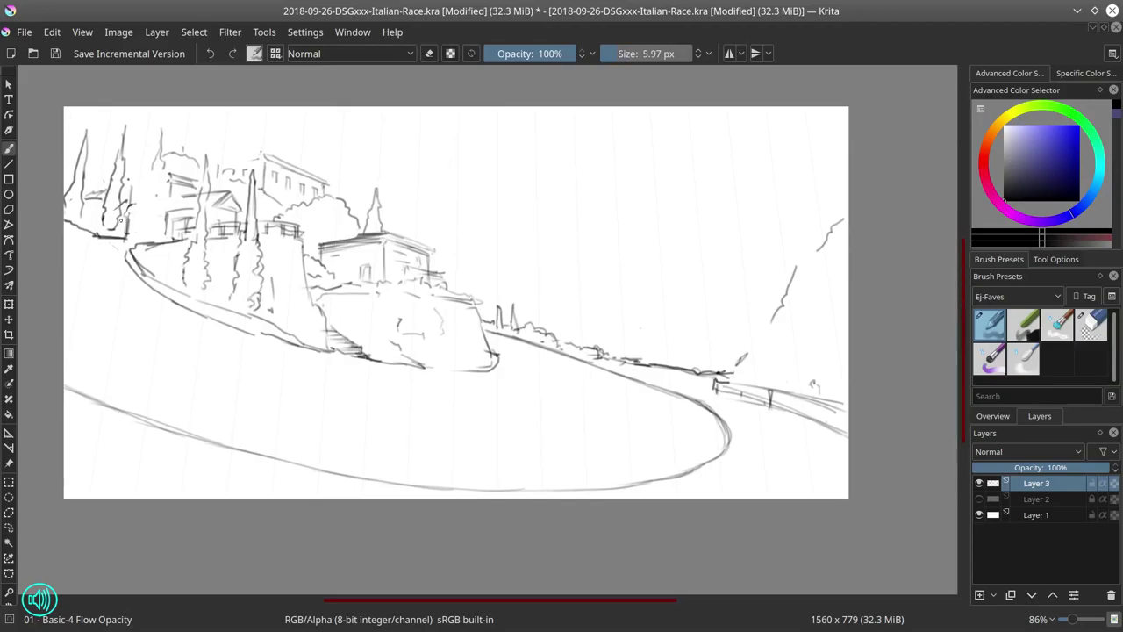
mouse_move(162, 200)
mouse_down()
mouse_move(133, 210)
mouse_move(159, 175)
mouse_up()
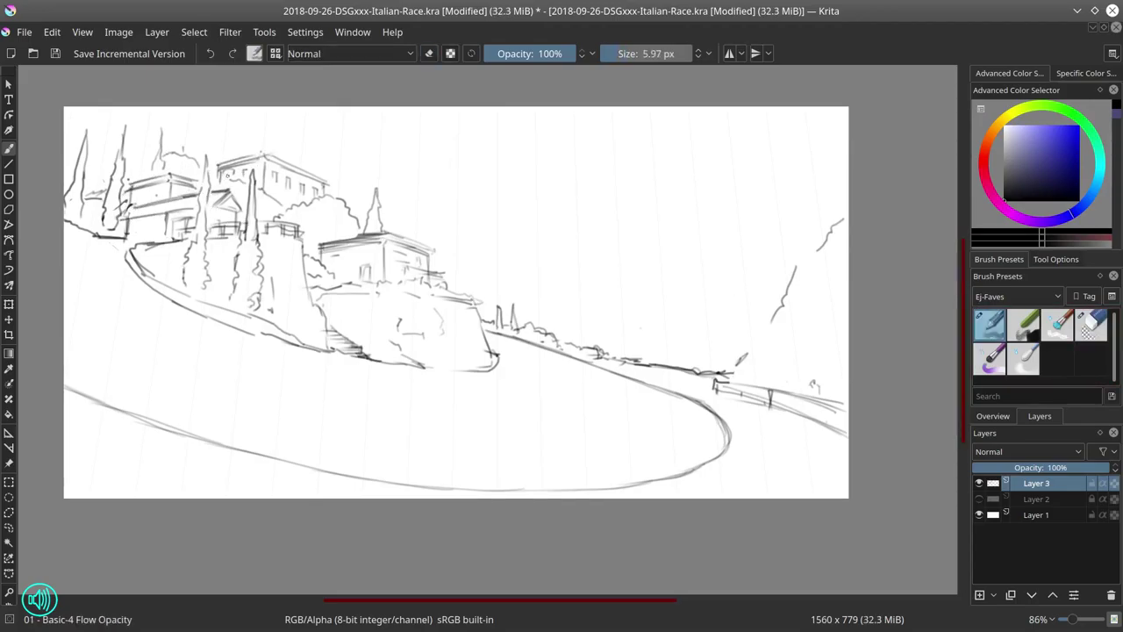
drag(451, 286, 677, 260)
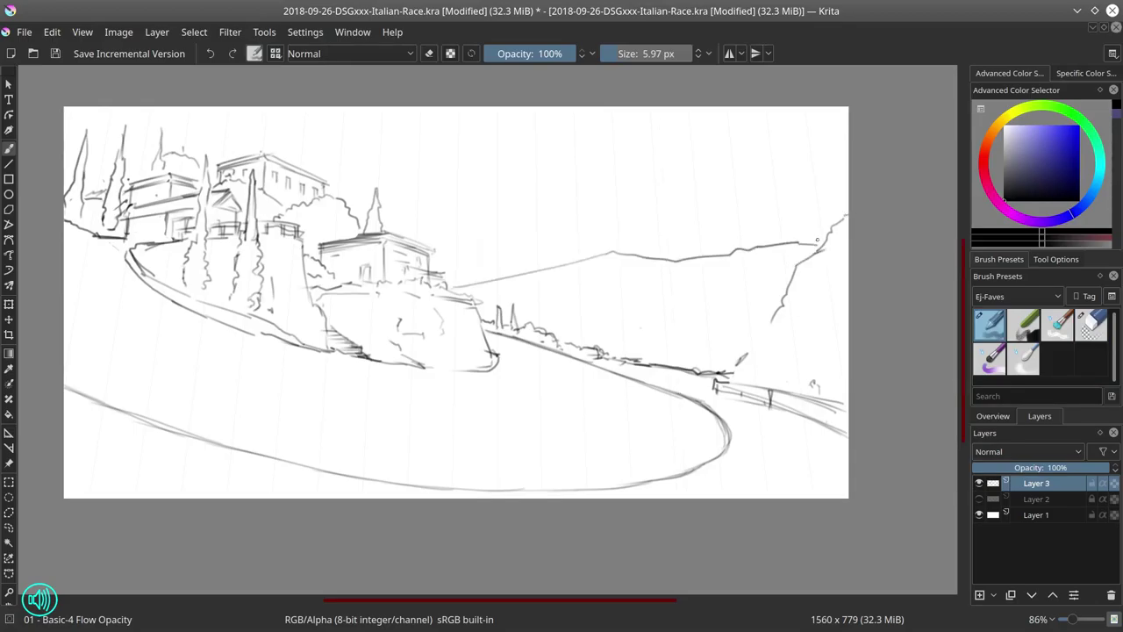
key(ctrl+z)
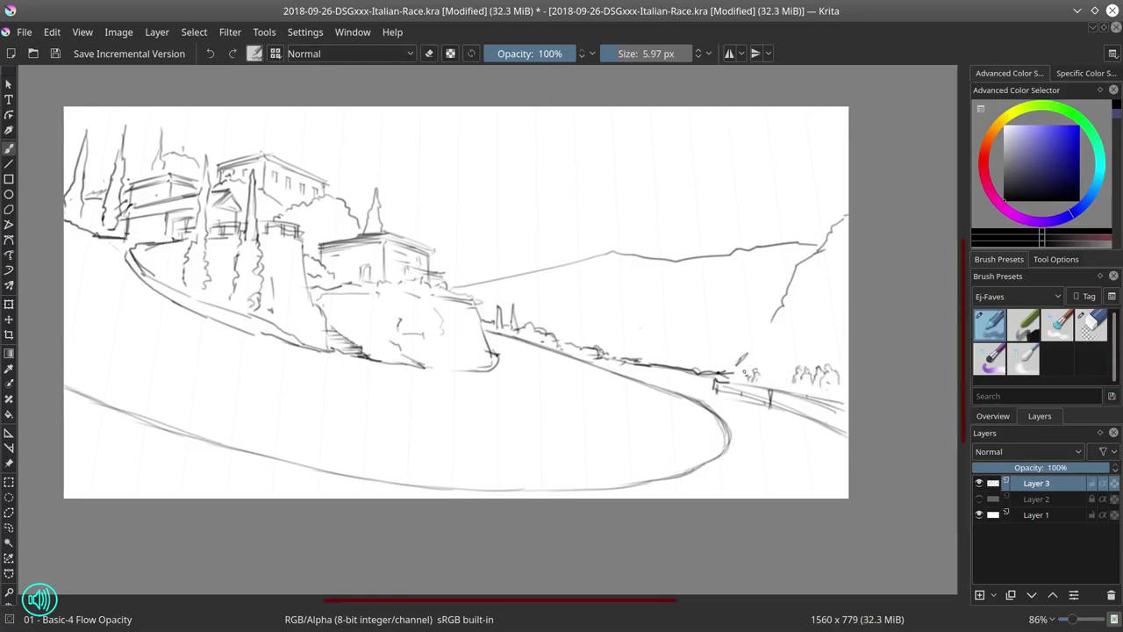
Add a short post by the road and erase the ridge line's right end.
drag(781, 370, 780, 386)
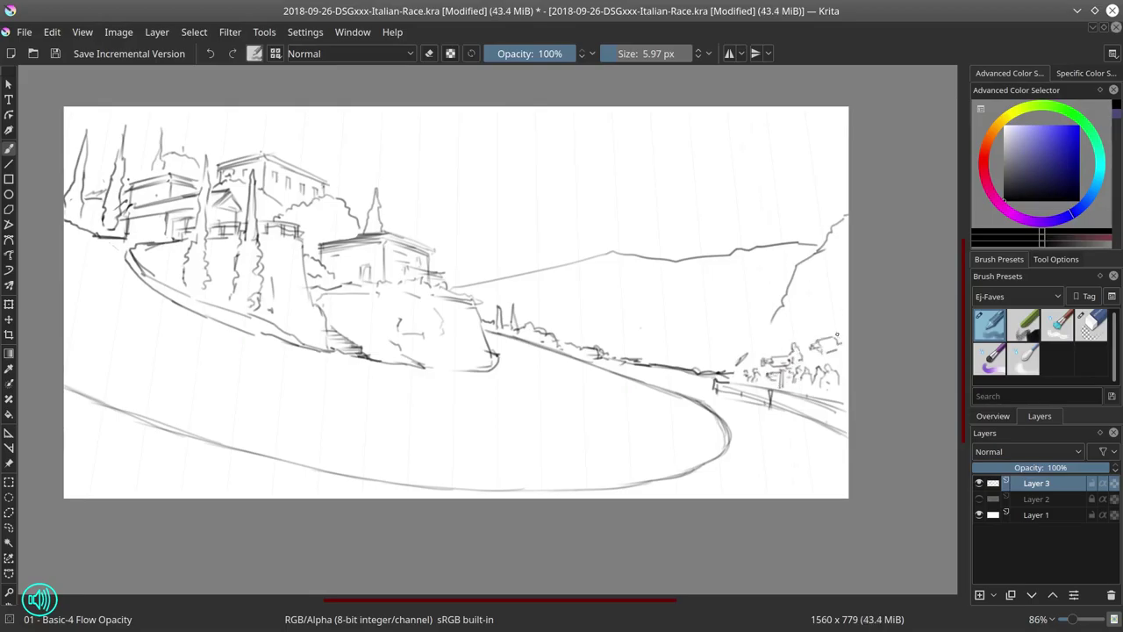
key(e)
drag(820, 248, 774, 320)
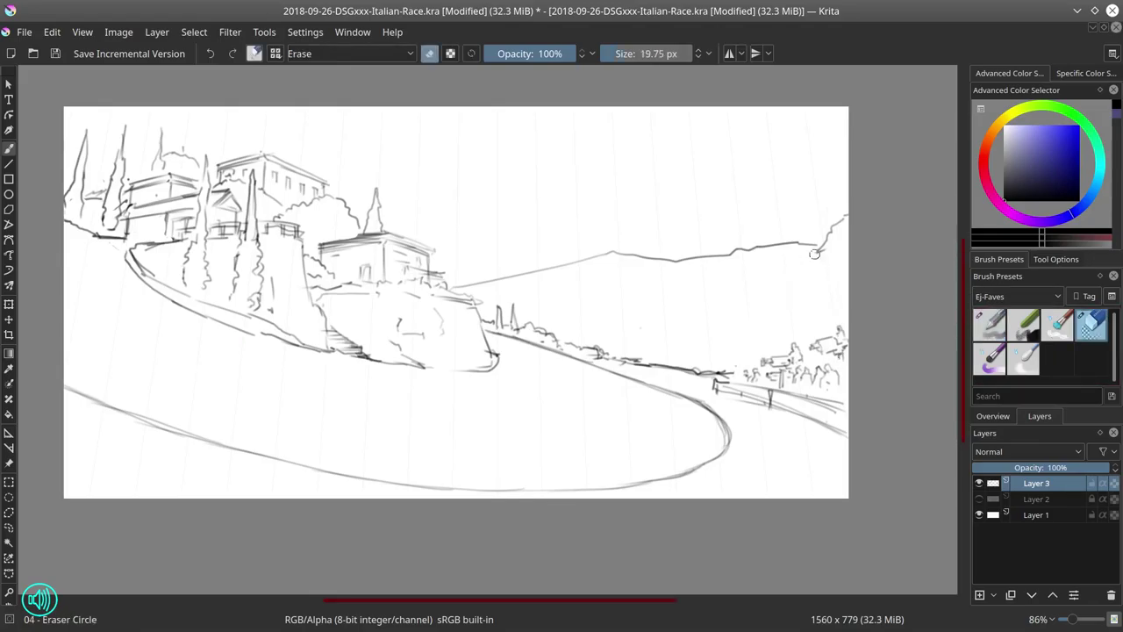
drag(846, 215, 811, 255)
key(e)
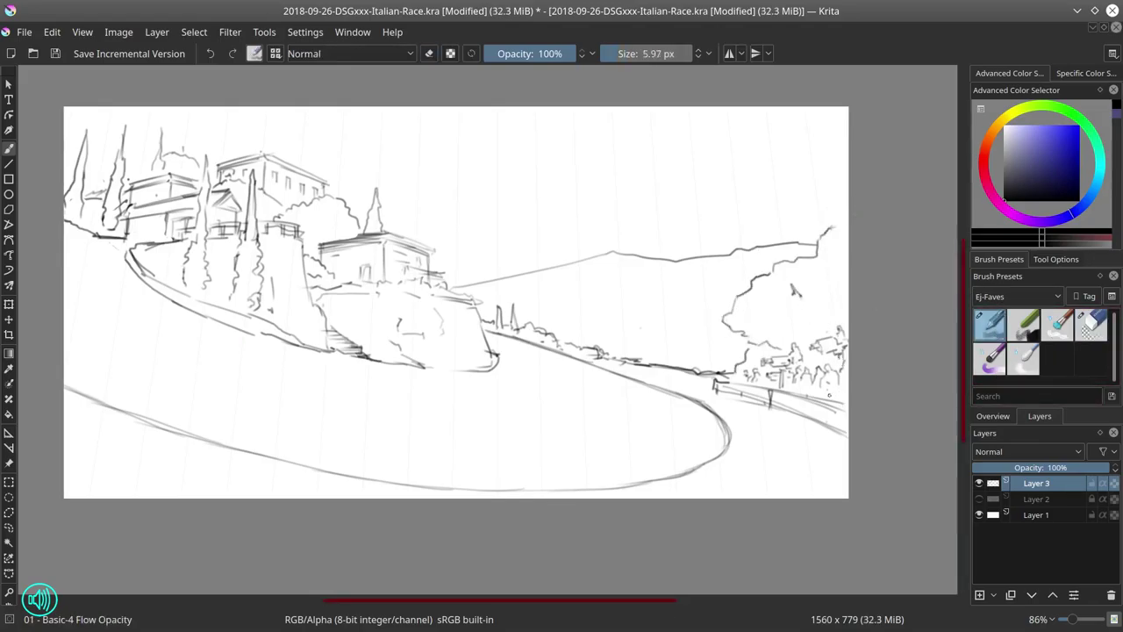
Show Layer 2 and add a vertical strut and underside strokes to the flying car.
click(979, 498)
scroll(625, 380, up, 4)
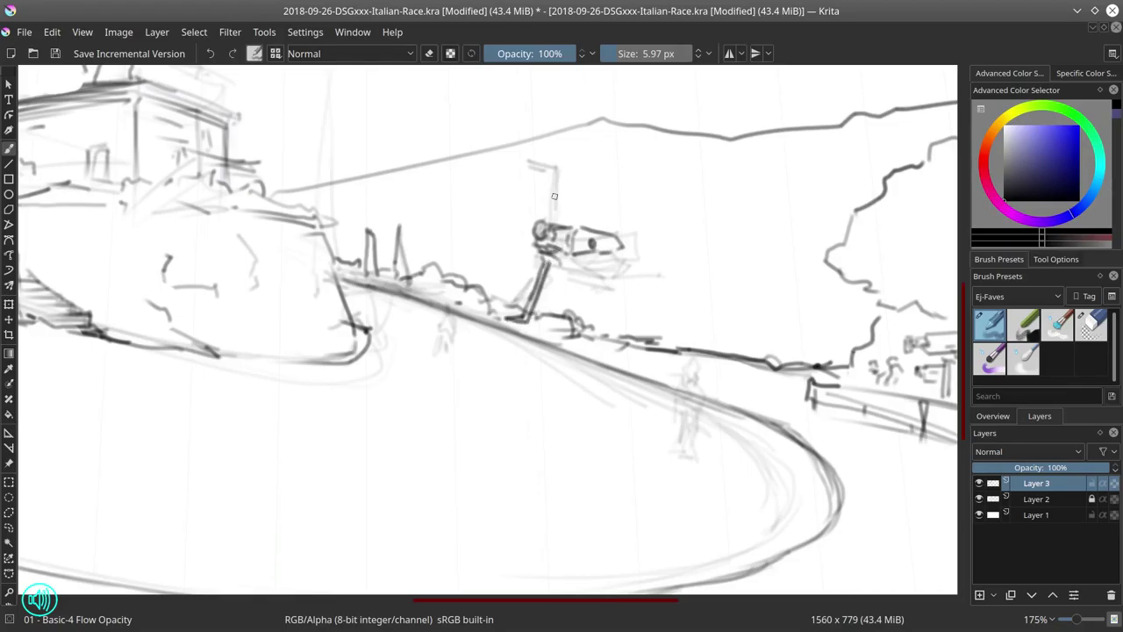
drag(555, 230, 547, 169)
drag(570, 261, 647, 269)
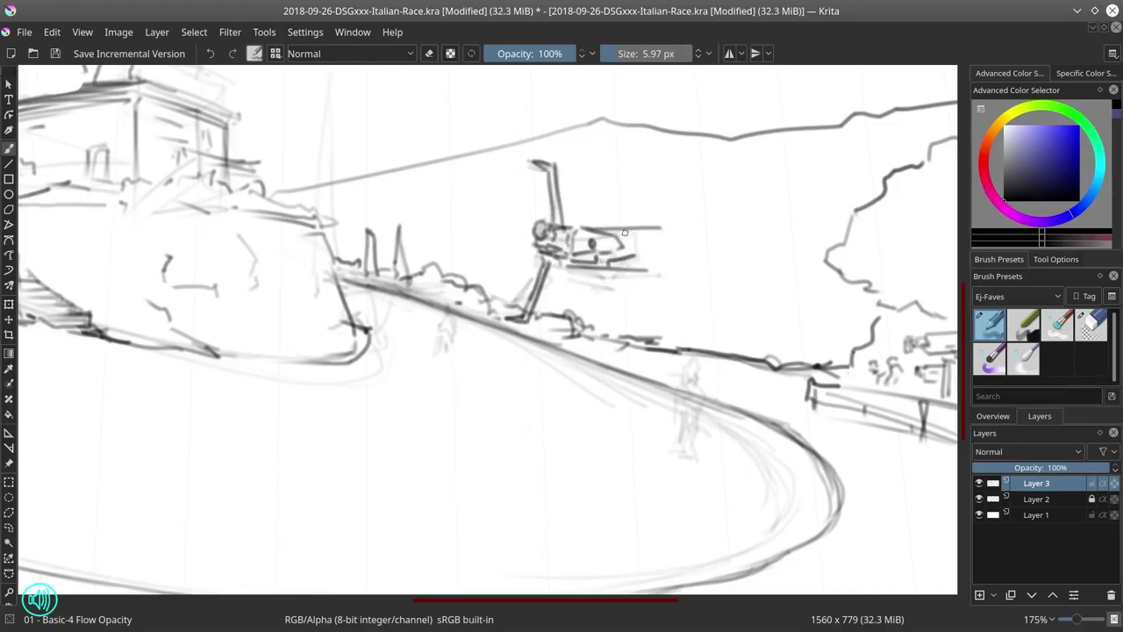
scroll(657, 418, down, 3)
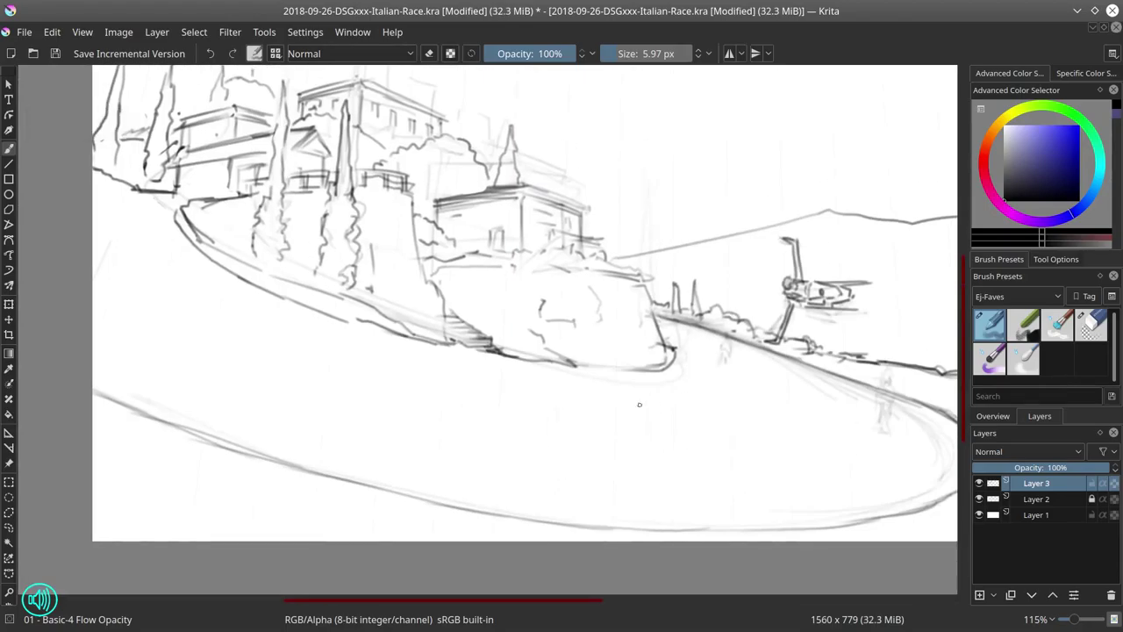
Sketch the second racer and crouched rider by the rock, extending the arm strokes rightward.
mouse_move(385, 350)
mouse_down()
mouse_move(415, 333)
mouse_move(386, 347)
mouse_move(375, 323)
mouse_move(395, 364)
mouse_move(355, 367)
mouse_move(395, 332)
mouse_up()
key(/)
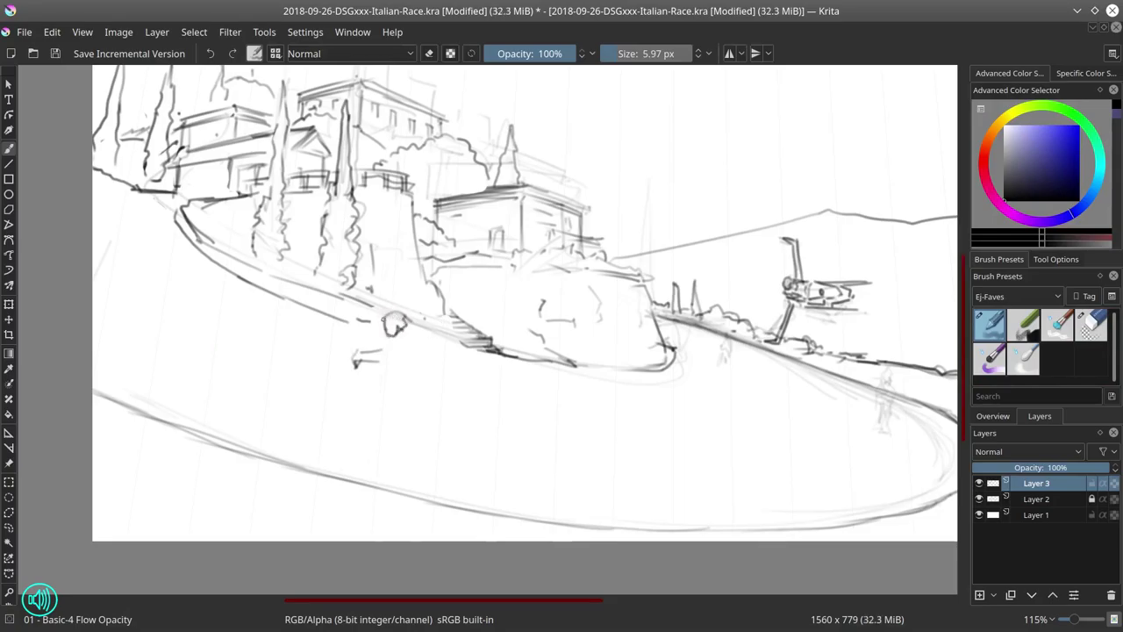
drag(358, 363, 396, 369)
mouse_move(409, 349)
mouse_down()
mouse_move(392, 324)
mouse_move(424, 325)
mouse_move(400, 367)
mouse_move(416, 376)
mouse_move(441, 343)
mouse_move(447, 366)
mouse_move(443, 348)
mouse_move(390, 378)
mouse_up()
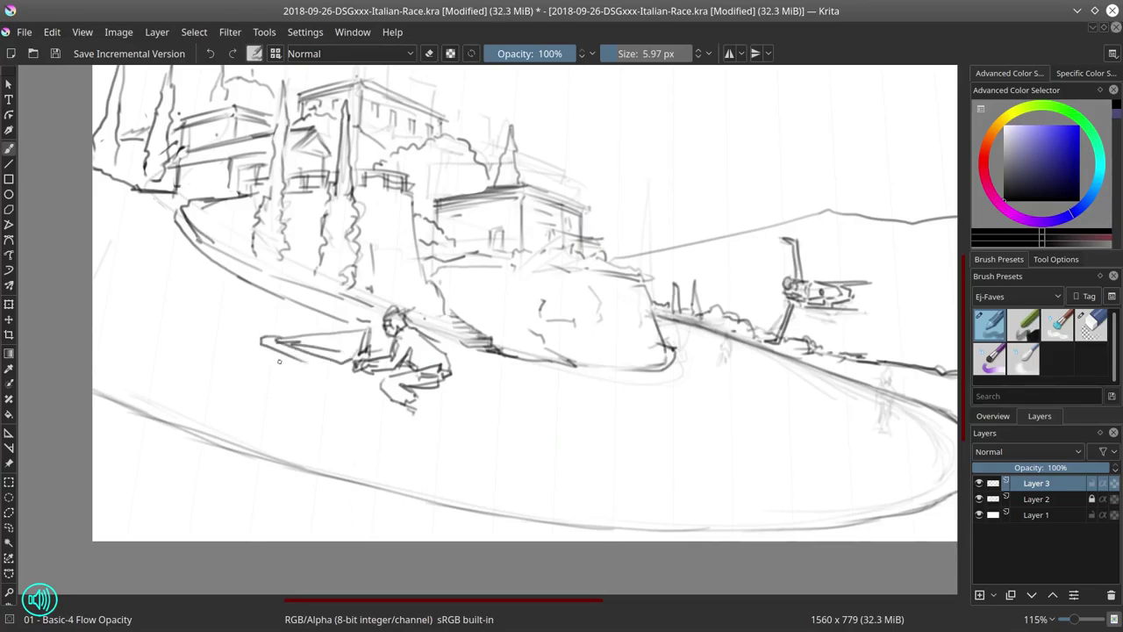
mouse_move(412, 375)
mouse_down()
mouse_move(437, 418)
mouse_move(408, 447)
mouse_up()
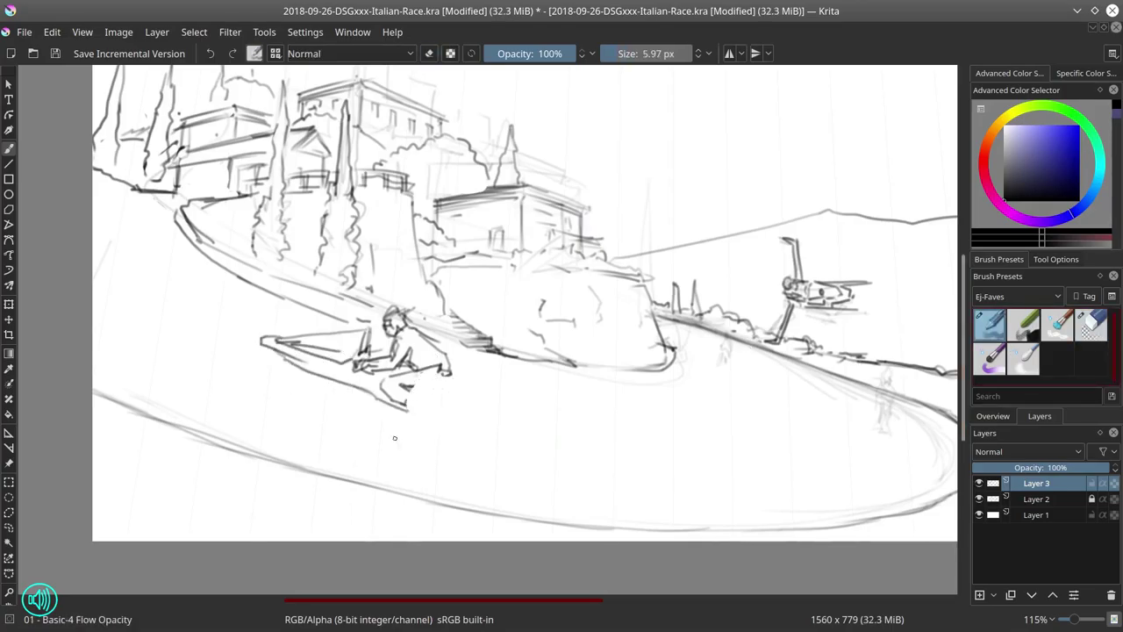
drag(424, 397, 438, 457)
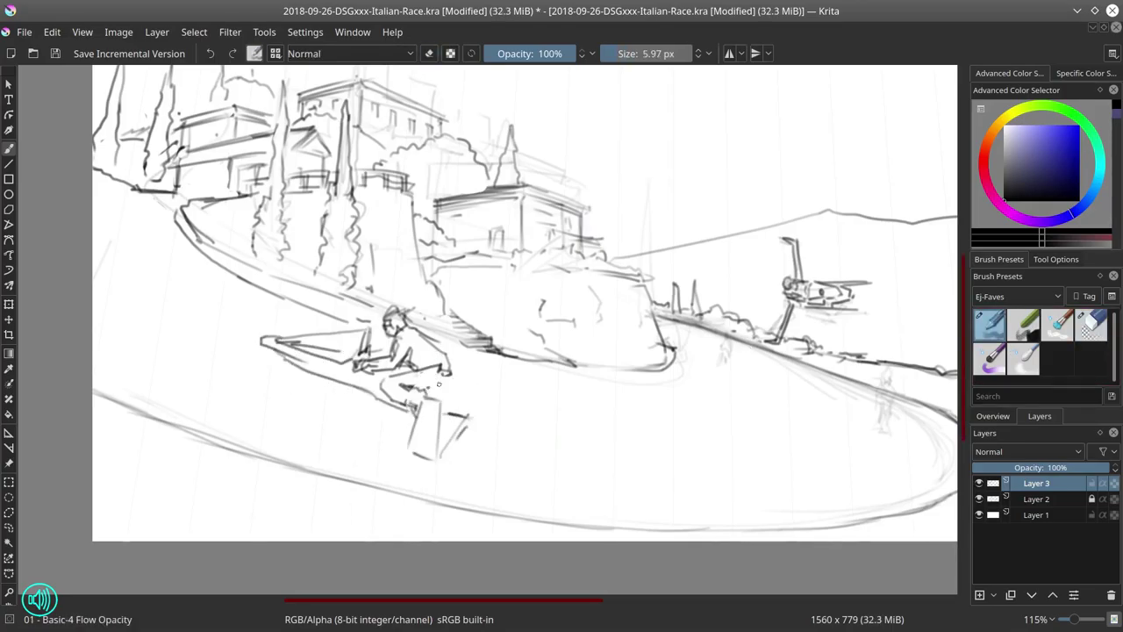
drag(426, 390, 456, 372)
mouse_move(453, 381)
mouse_down()
mouse_move(477, 392)
mouse_move(471, 344)
mouse_move(500, 363)
mouse_move(499, 353)
mouse_up()
key(slash)
key(slash)
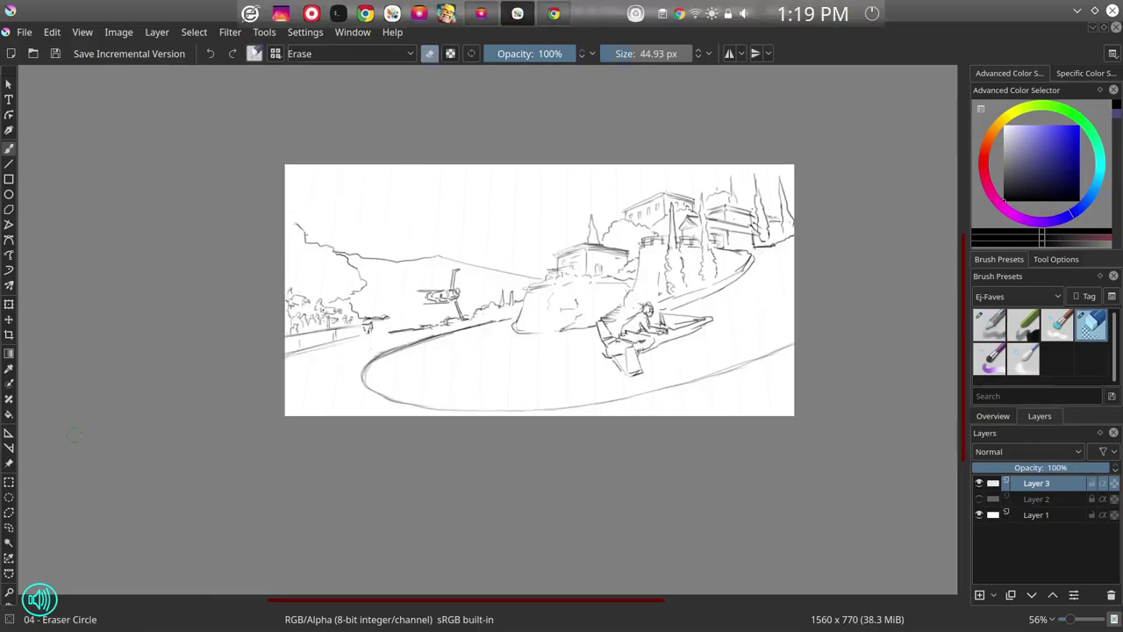
Erase the long thin line and the curved segment crossing the road.
key(ctrl+plus)
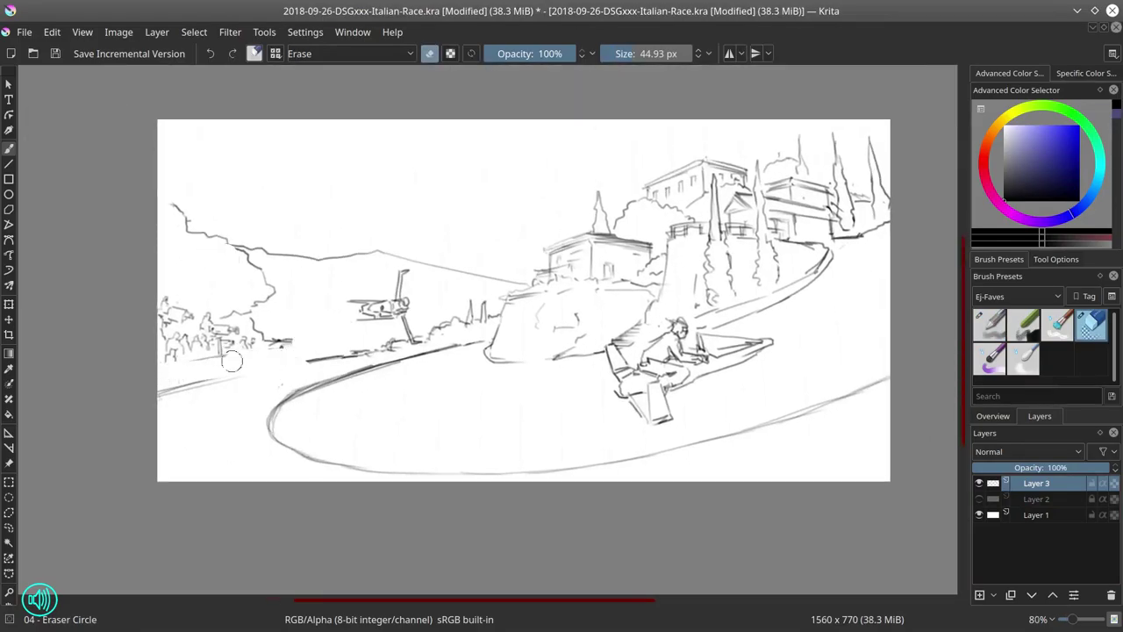
key(slash)
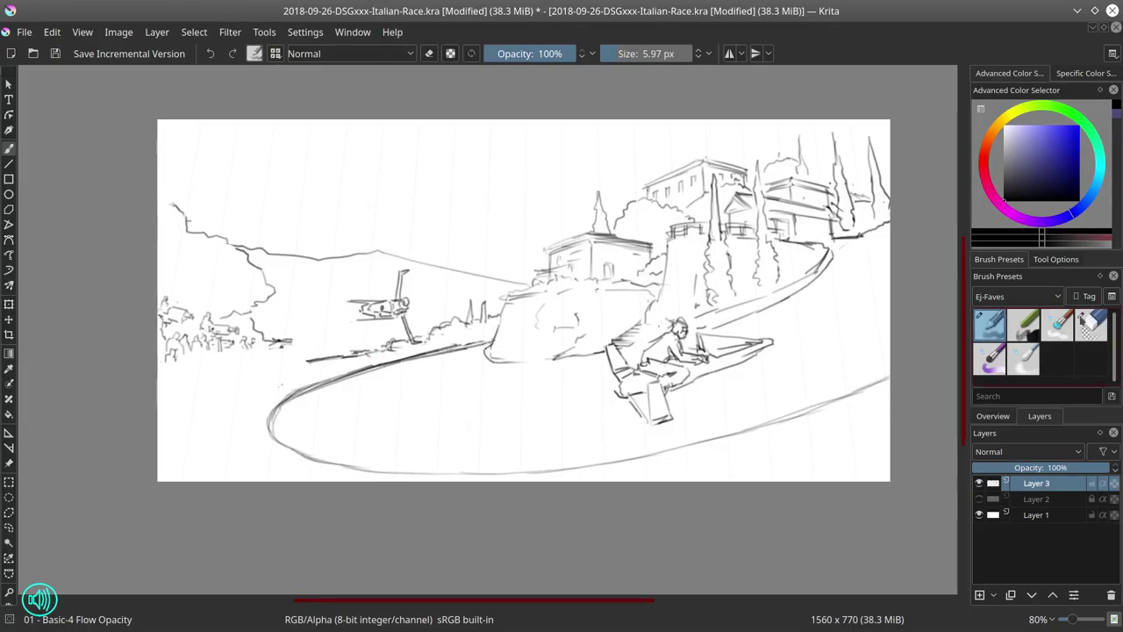
key(slash)
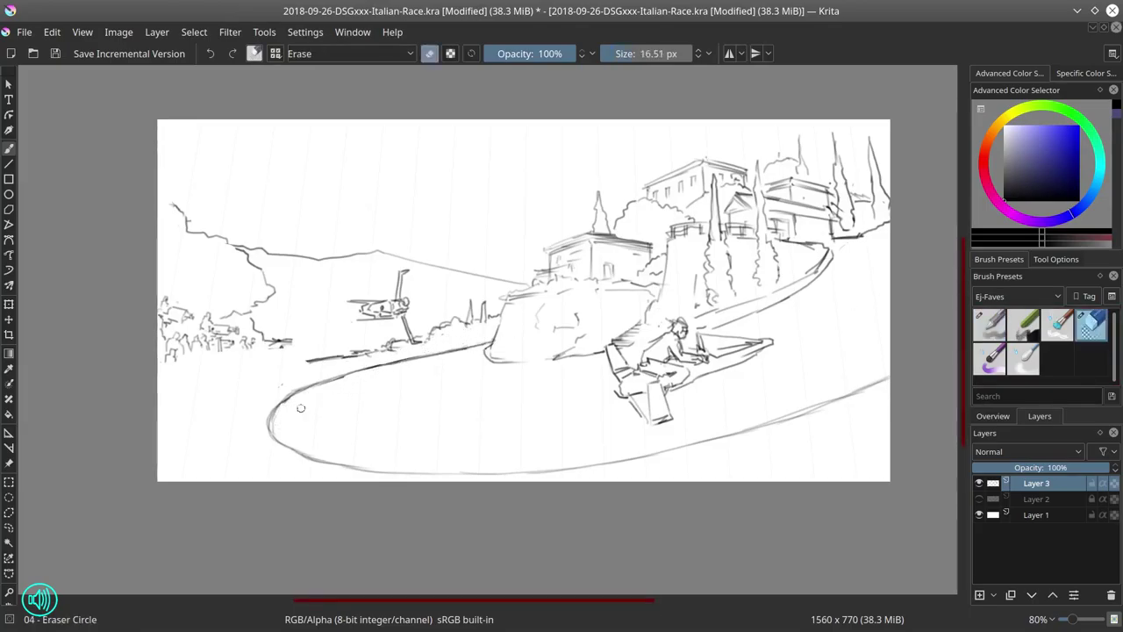
key(slash)
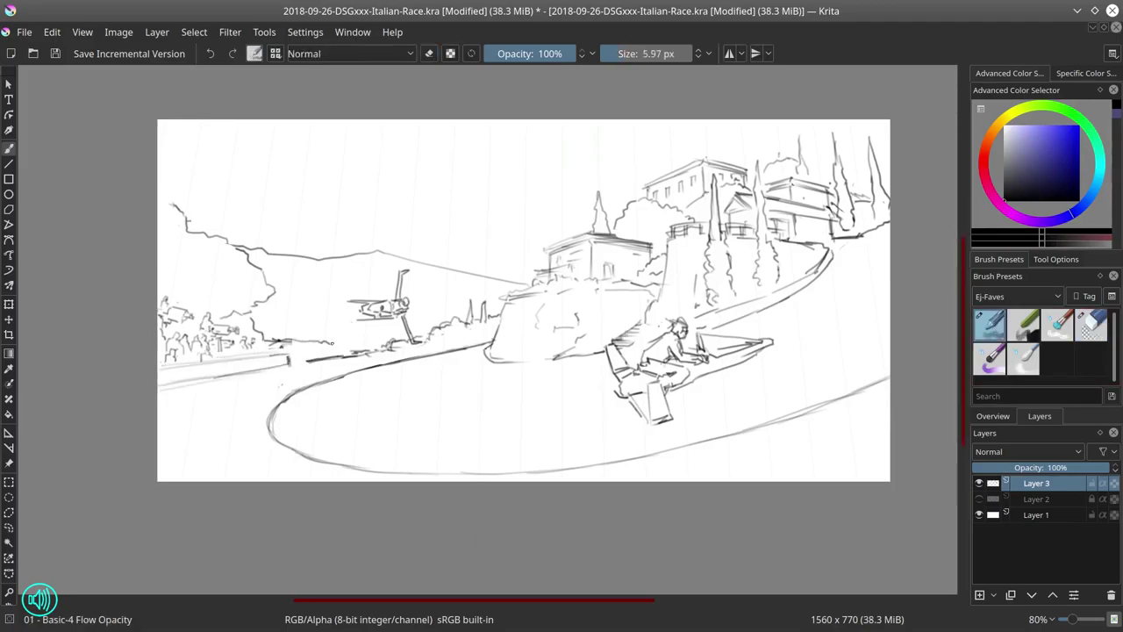
key(slash)
drag(309, 246, 532, 286)
key(slash)
Redraw the bottom road line as a sweeping curve and erase stray bits near the building.
key(slash)
drag(297, 393, 487, 346)
key(slash)
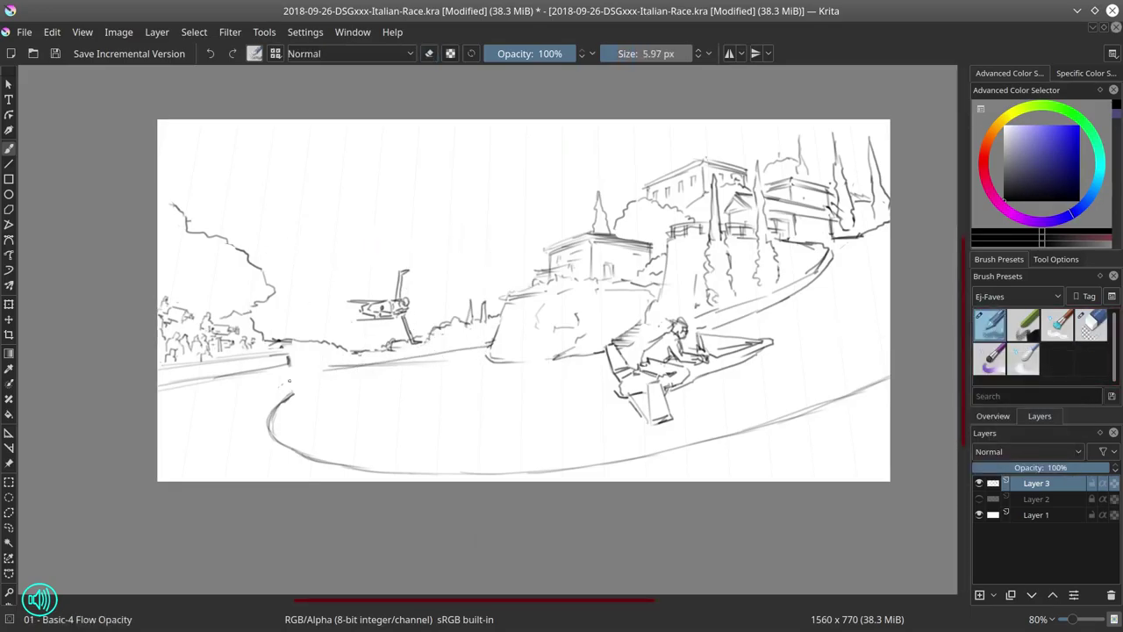
mouse_move(278, 467)
mouse_down()
mouse_move(558, 474)
mouse_move(277, 466)
mouse_up()
key(slash)
key(slash)
mouse_move(385, 466)
mouse_down()
mouse_move(268, 462)
mouse_move(760, 423)
mouse_up()
key(slash)
drag(294, 395, 272, 456)
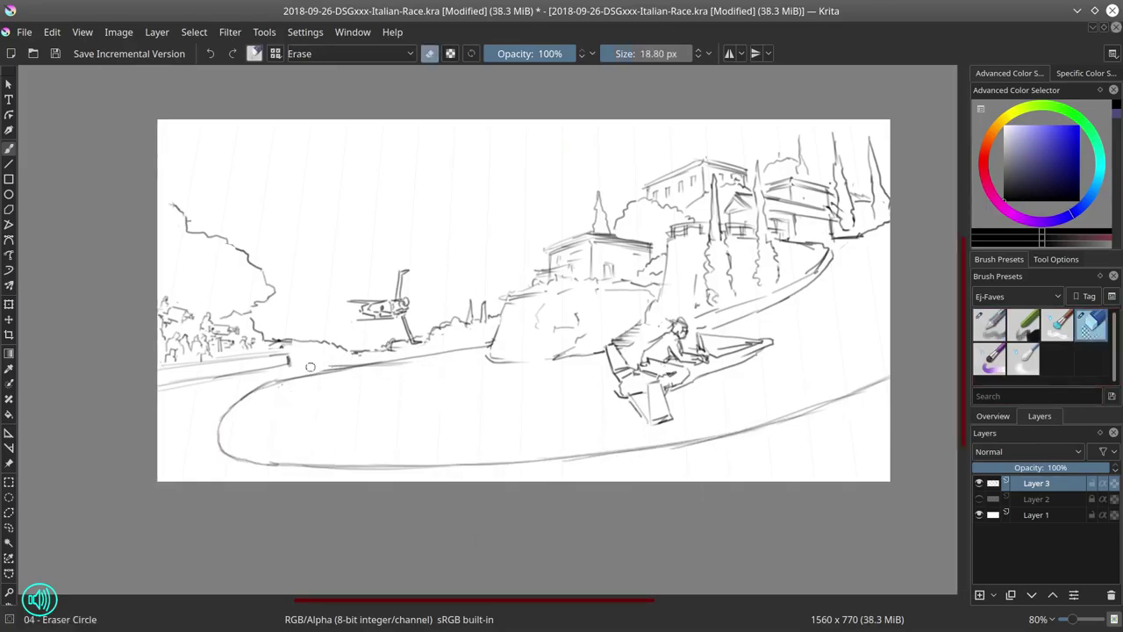
drag(310, 367, 518, 342)
key(slash)
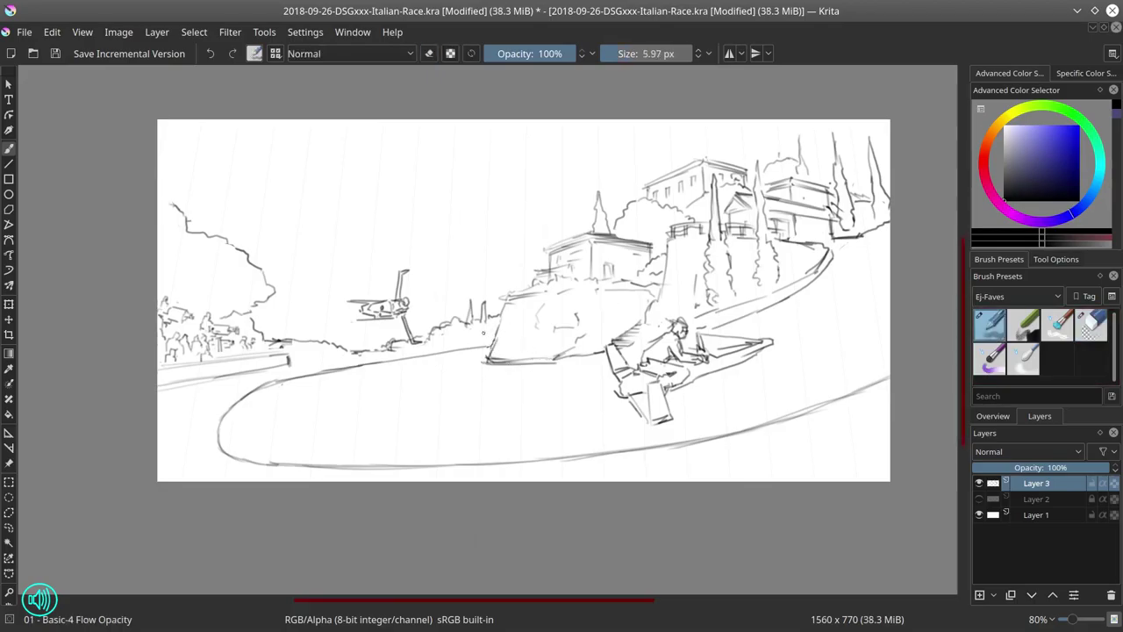
Erase the inner road curve, mirror the view to check, and add a new layer.
key(slash)
mouse_move(281, 386)
mouse_down()
mouse_move(233, 405)
mouse_move(216, 445)
mouse_up()
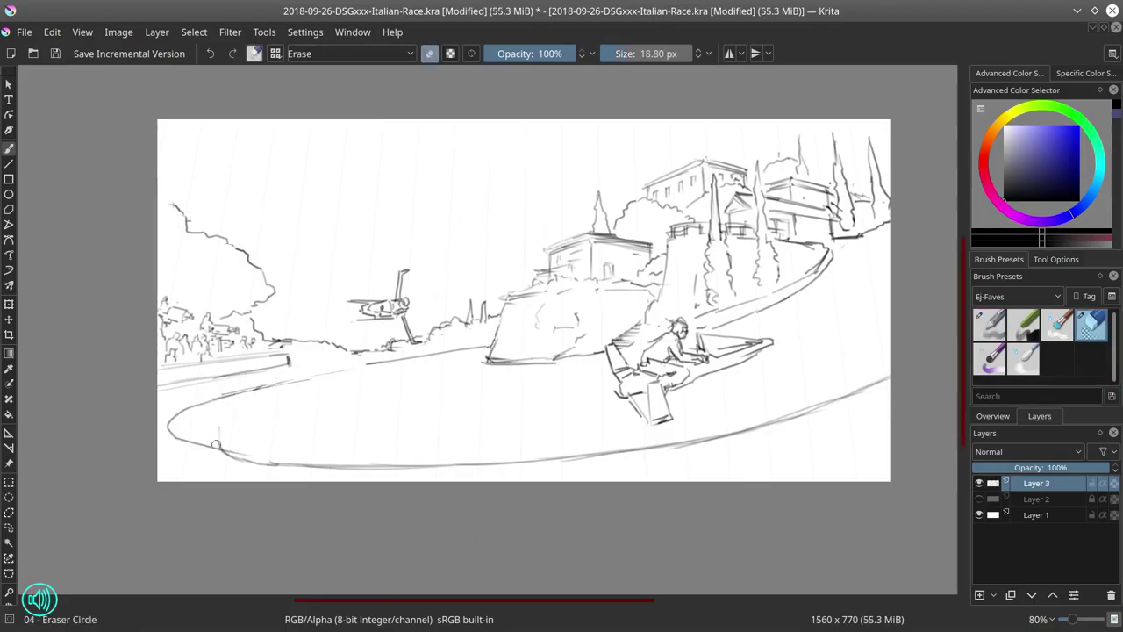
key(slash)
key(m)
key(minus)
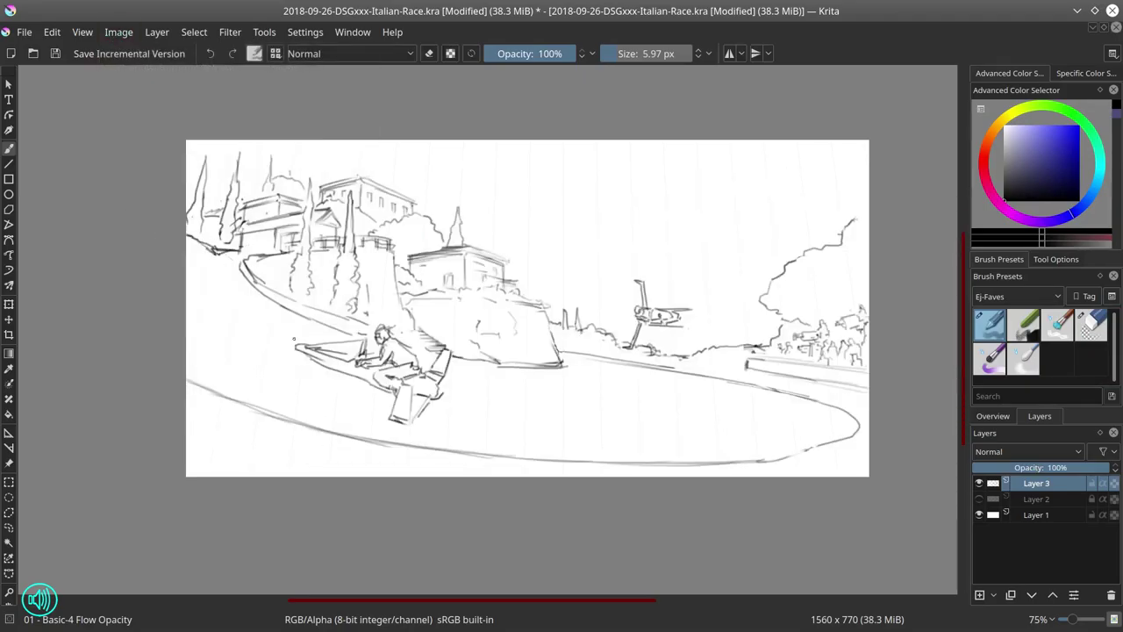
key(Insert)
Fill the new layer black, set its blend mode to Color, and rename it 'value check'.
click(979, 514)
key(minus)
click(1026, 451)
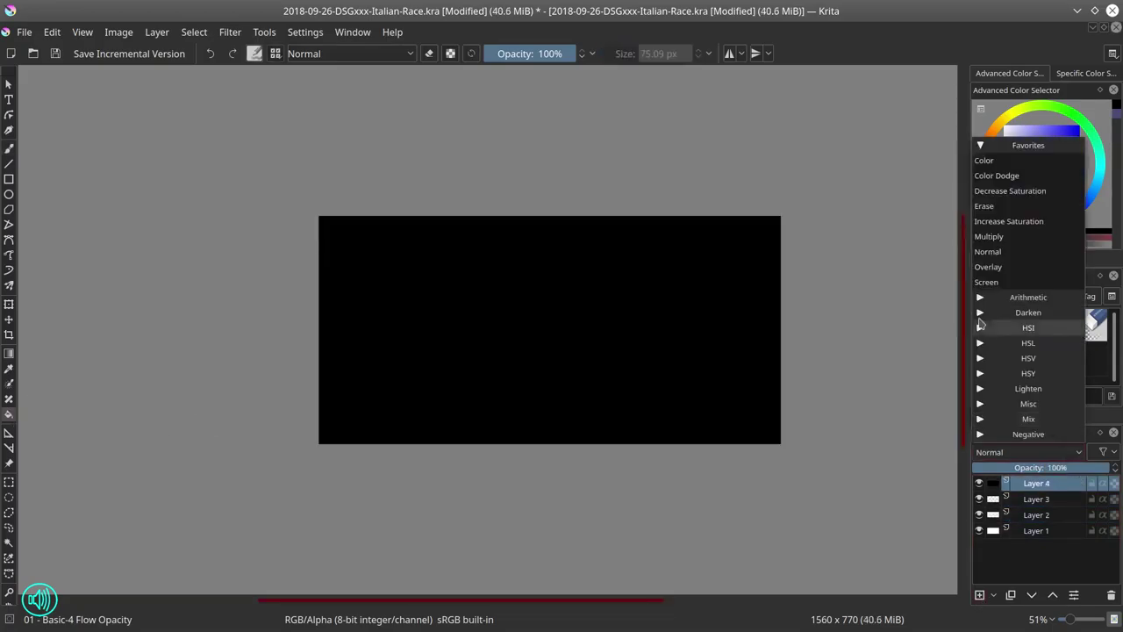
click(1009, 202)
double_click(1044, 484)
text(value check)
Duplicate the sketch layer, then select Layer 2 with the painting brush.
right_click(1040, 498)
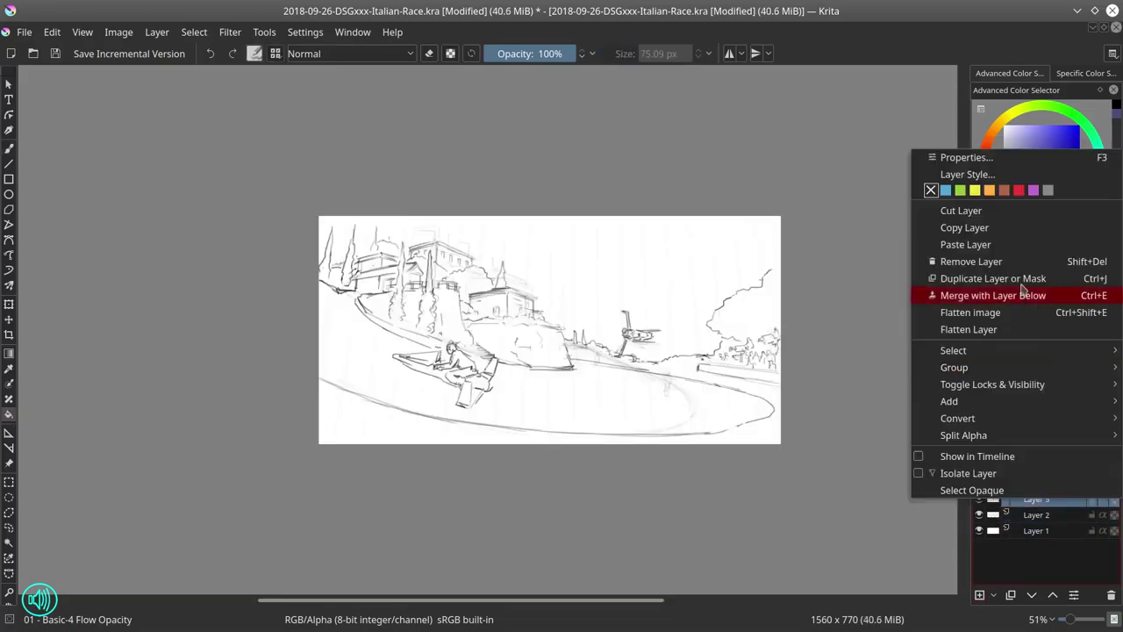
click(1027, 275)
key(ctrl+e)
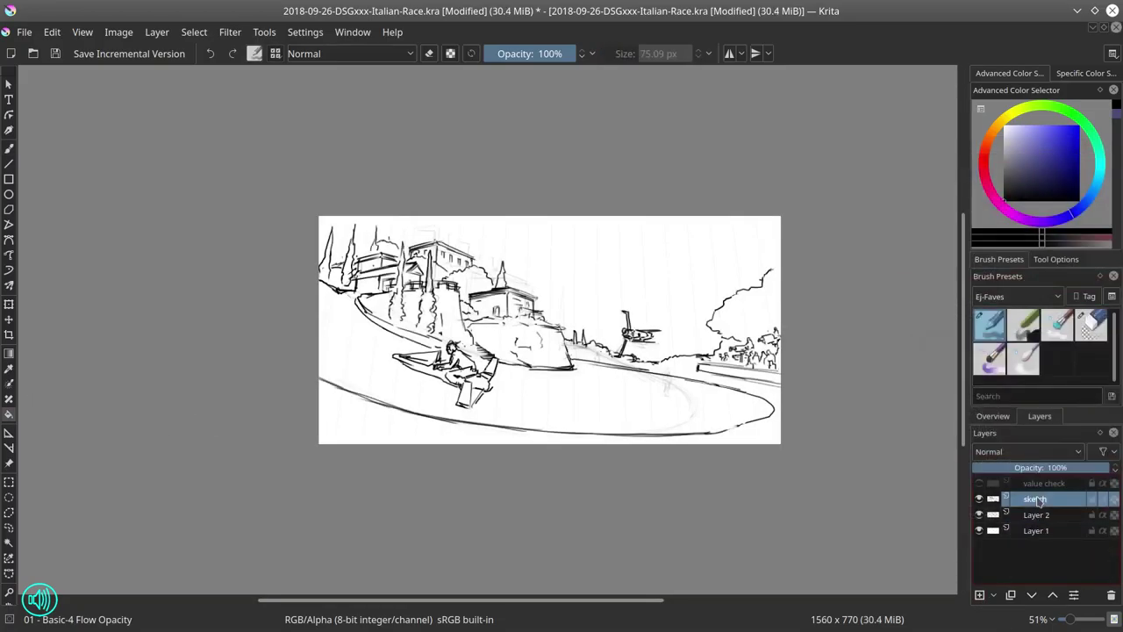
click(1070, 531)
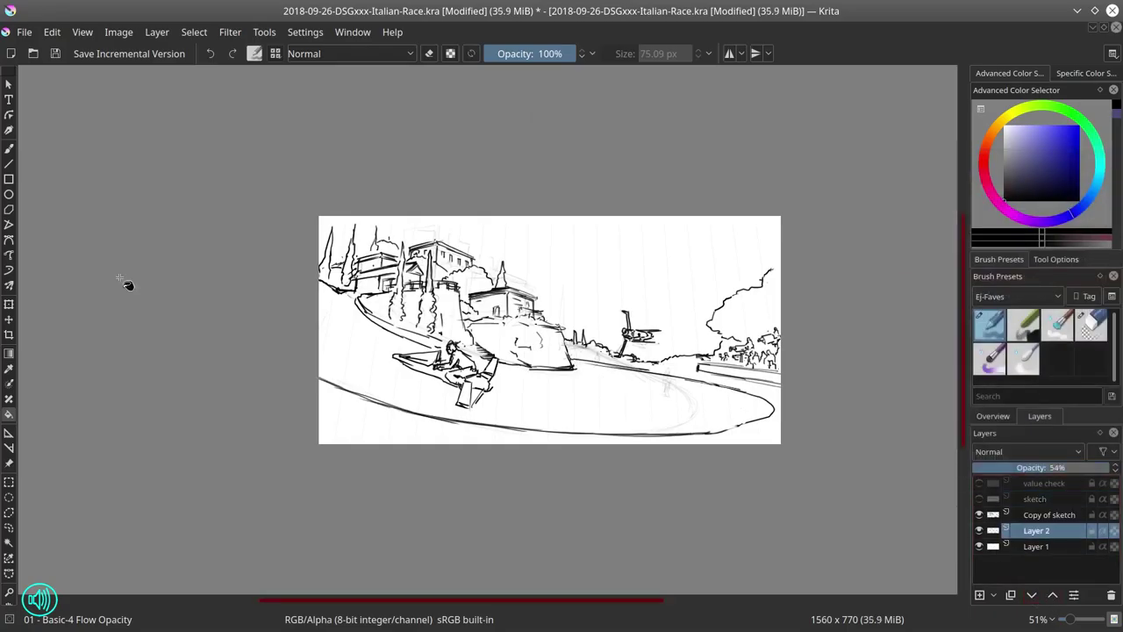
key(b)
key(minus)
Block in lavender sky, green trees, red-brown buildings and a pink road.
mouse_move(578, 343)
mouse_down()
mouse_move(685, 327)
mouse_move(647, 352)
mouse_move(730, 299)
mouse_up()
click(1009, 118)
click(1082, 121)
mouse_move(702, 347)
mouse_down()
mouse_move(742, 299)
mouse_move(741, 320)
mouse_up()
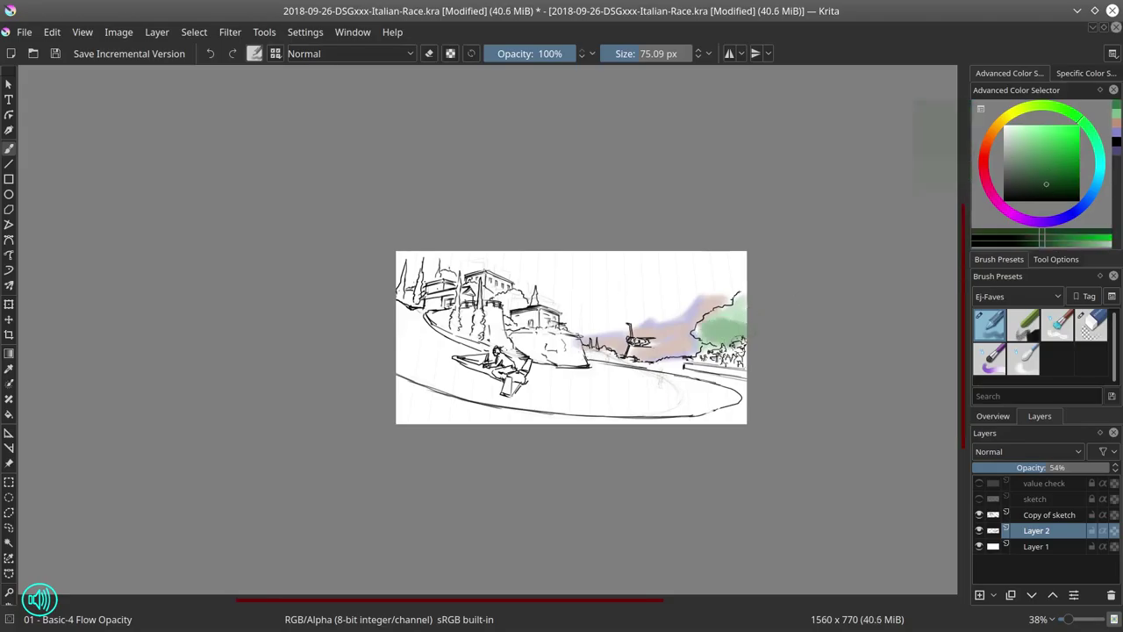
drag(684, 373, 742, 334)
click(984, 147)
click(1049, 164)
mouse_move(527, 333)
mouse_down()
mouse_move(583, 364)
mouse_move(570, 359)
mouse_up()
click(1036, 143)
drag(403, 391, 535, 325)
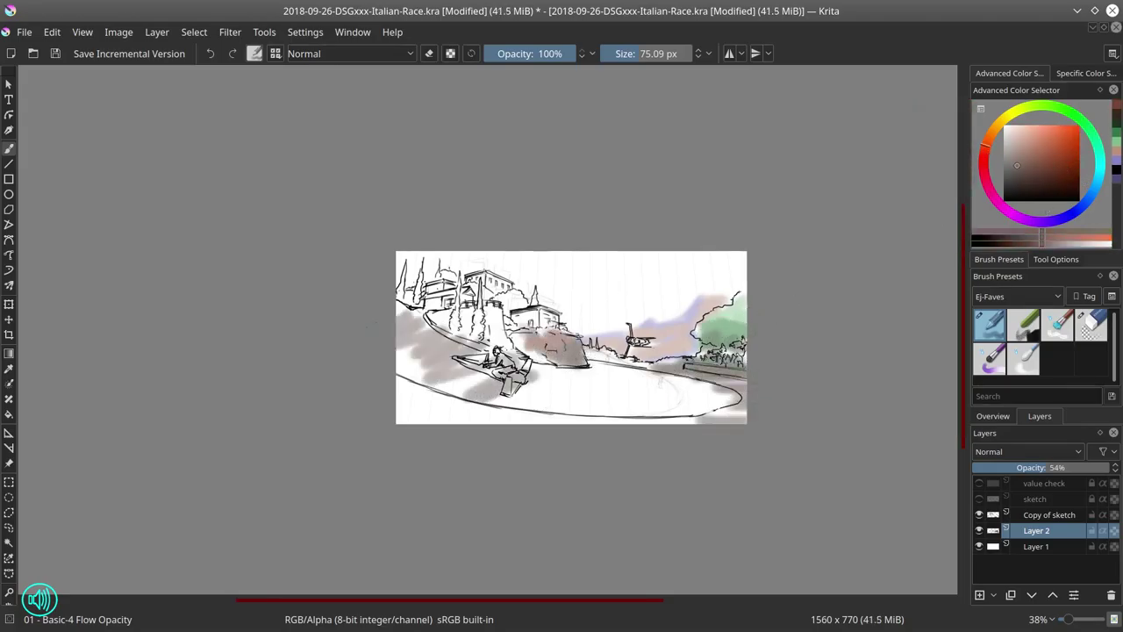
drag(438, 386, 737, 390)
mouse_move(412, 412)
mouse_down()
mouse_move(693, 395)
mouse_move(579, 417)
mouse_up()
Switch to the Nature-Speed-Paint Shapes Mecha brush and paint light blue-grey across the sky.
click(1018, 296)
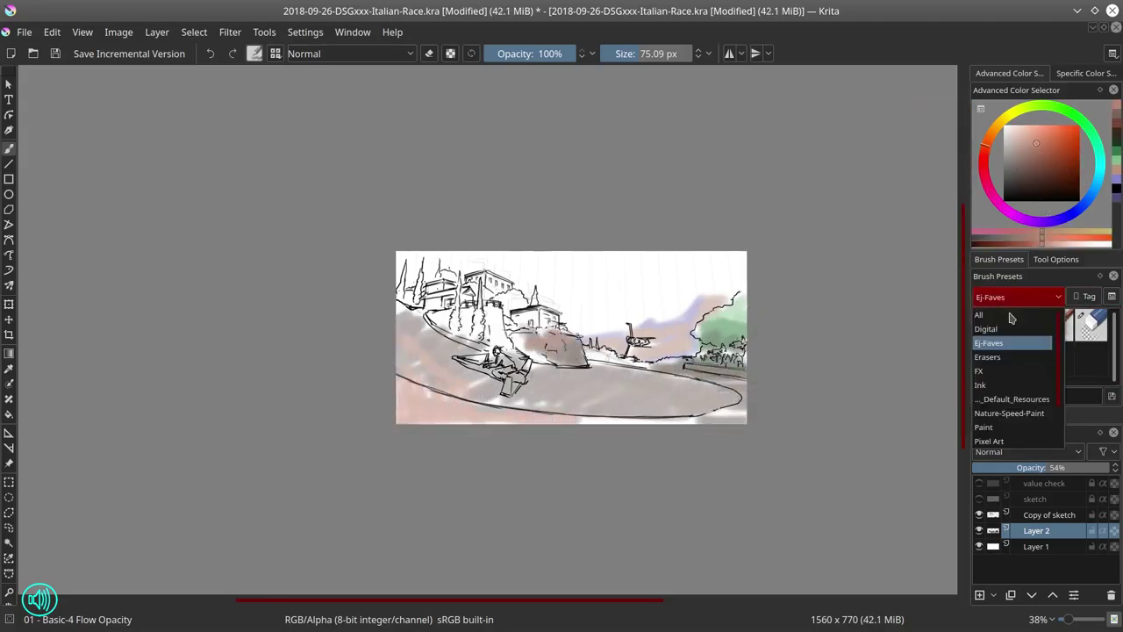
click(1003, 413)
click(1011, 321)
key(F5)
key(F5)
drag(456, 263, 658, 290)
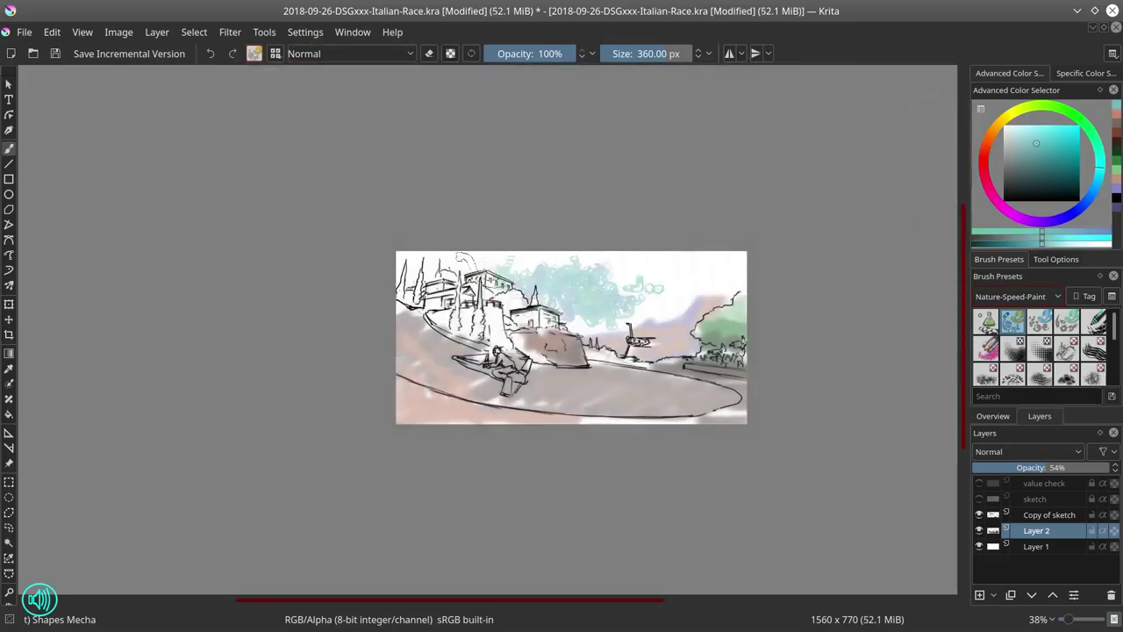
drag(404, 272, 728, 263)
drag(544, 333, 746, 281)
Paint green foliage on the left and right trees and along the bottom edge.
click(1046, 160)
click(1088, 126)
click(1053, 169)
mouse_move(451, 329)
mouse_down()
mouse_move(482, 285)
mouse_move(478, 307)
mouse_move(470, 289)
mouse_up()
mouse_move(729, 325)
mouse_down()
mouse_move(412, 289)
mouse_move(432, 263)
mouse_up()
mouse_move(486, 307)
mouse_down()
mouse_move(532, 283)
mouse_move(618, 291)
mouse_up()
click(1066, 167)
click(1076, 163)
drag(744, 386, 522, 421)
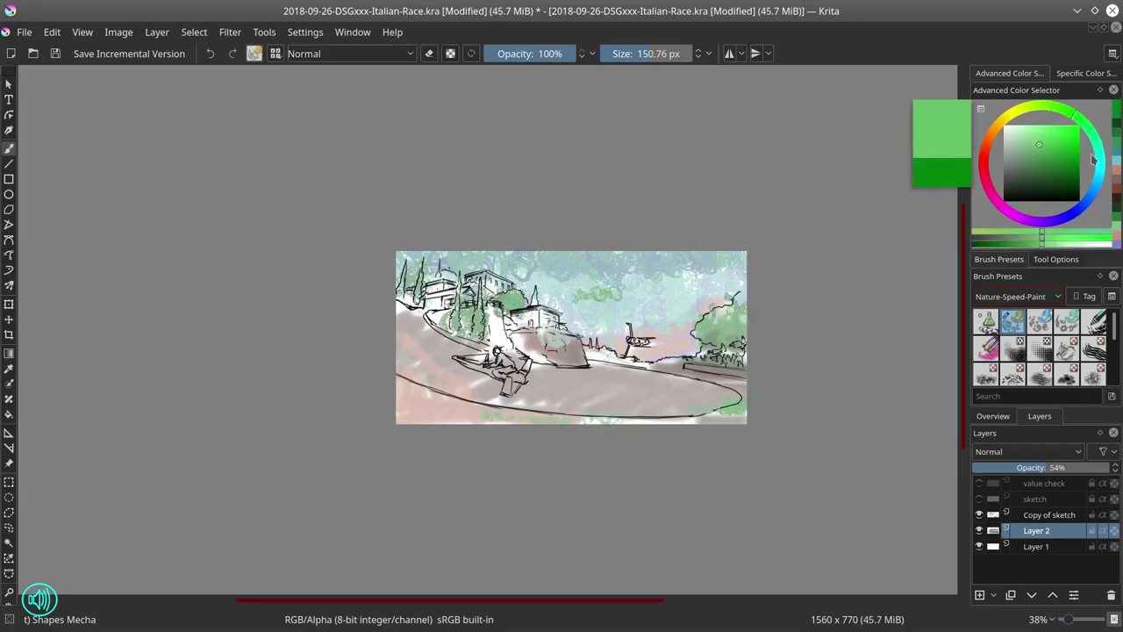
Add a faint dark magenta stroke and grey at the middle right, then pick lighter magenta.
click(1009, 212)
click(1039, 182)
drag(537, 303, 483, 354)
mouse_move(598, 281)
mouse_down()
mouse_move(657, 317)
mouse_move(669, 279)
mouse_up()
key(F5)
key(F5)
click(1068, 150)
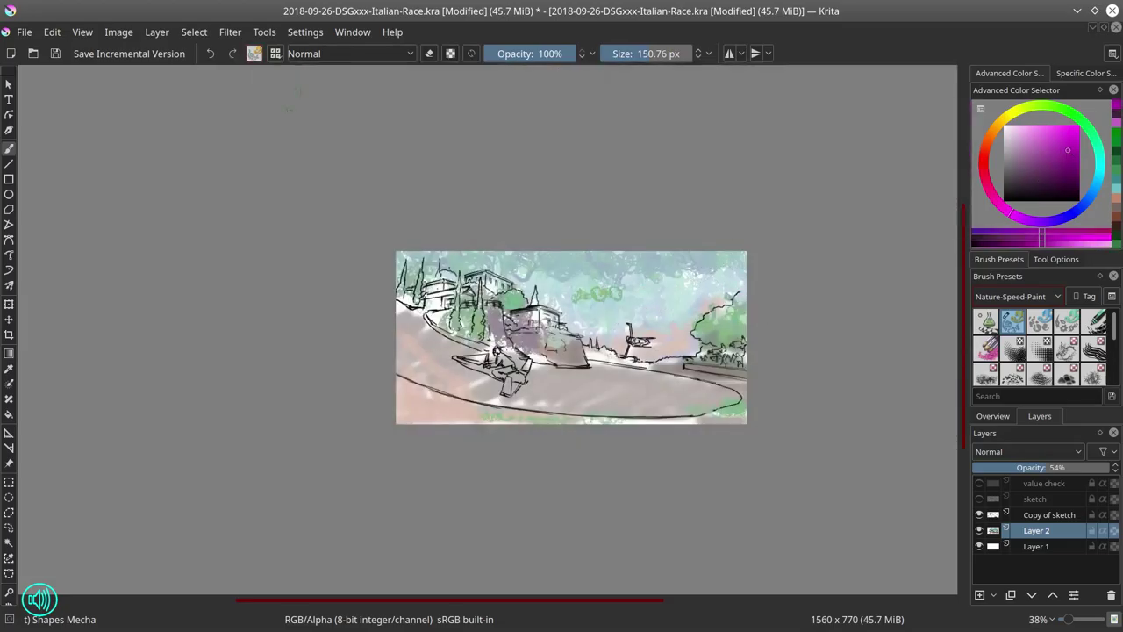
key(F5)
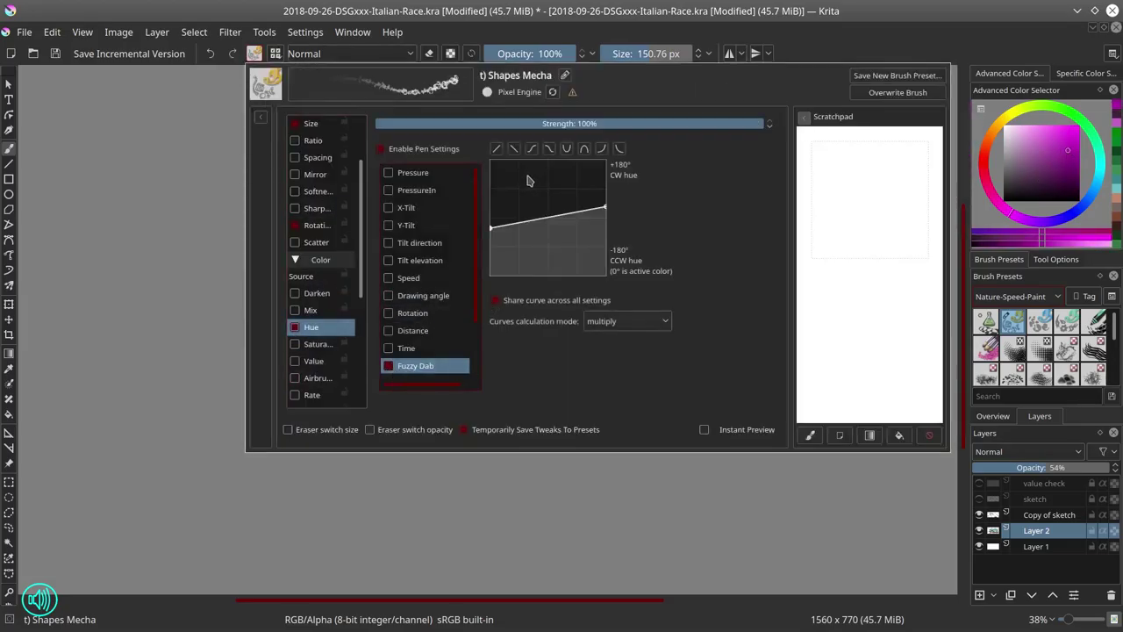
Raise the right end of the brush's hue variation curve in the brush editor.
drag(601, 209, 605, 186)
click(254, 54)
key(F5)
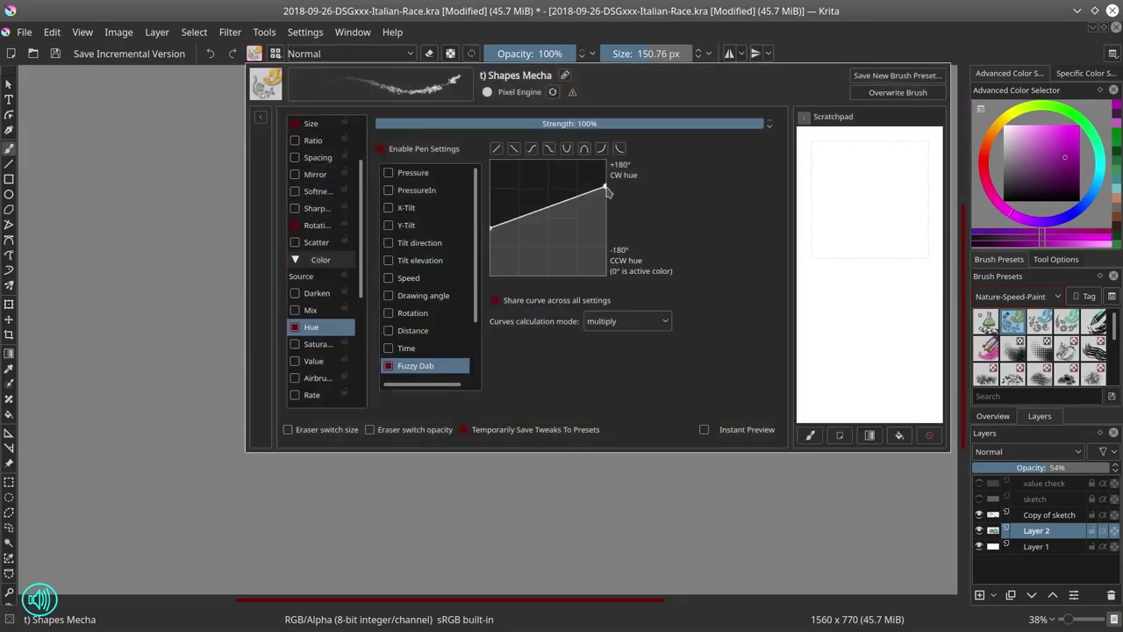
key(F5)
Paint purple on the left buildings and broad dark blue strokes along the top edge.
click(991, 197)
drag(428, 288, 457, 322)
click(991, 196)
drag(1101, 175, 1086, 200)
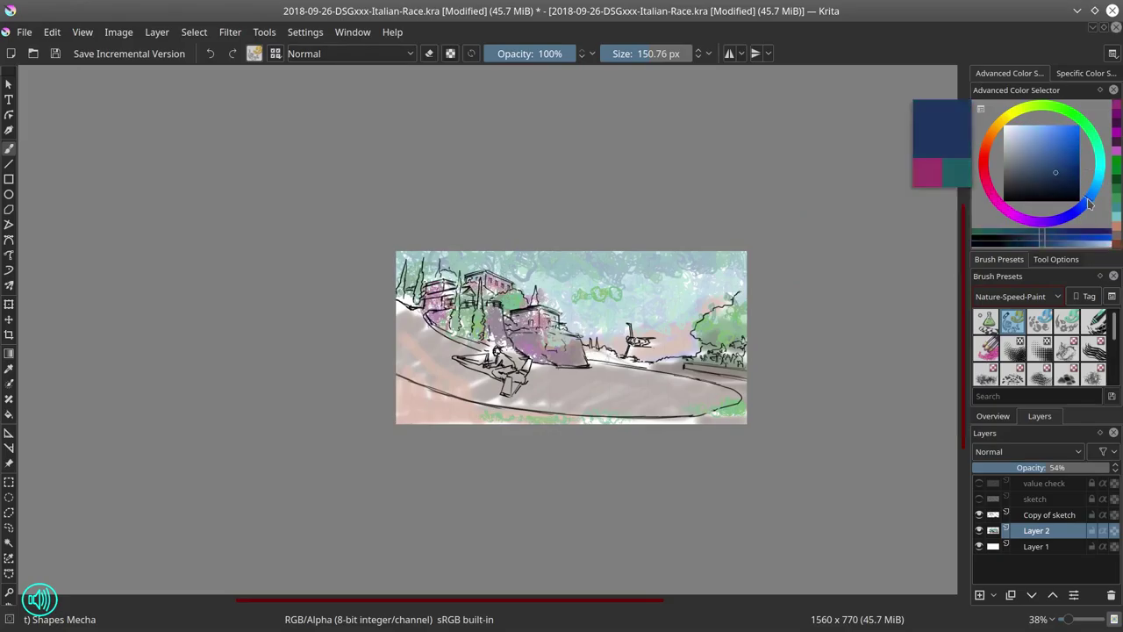
drag(463, 254, 526, 264)
drag(399, 256, 688, 256)
key(F5)
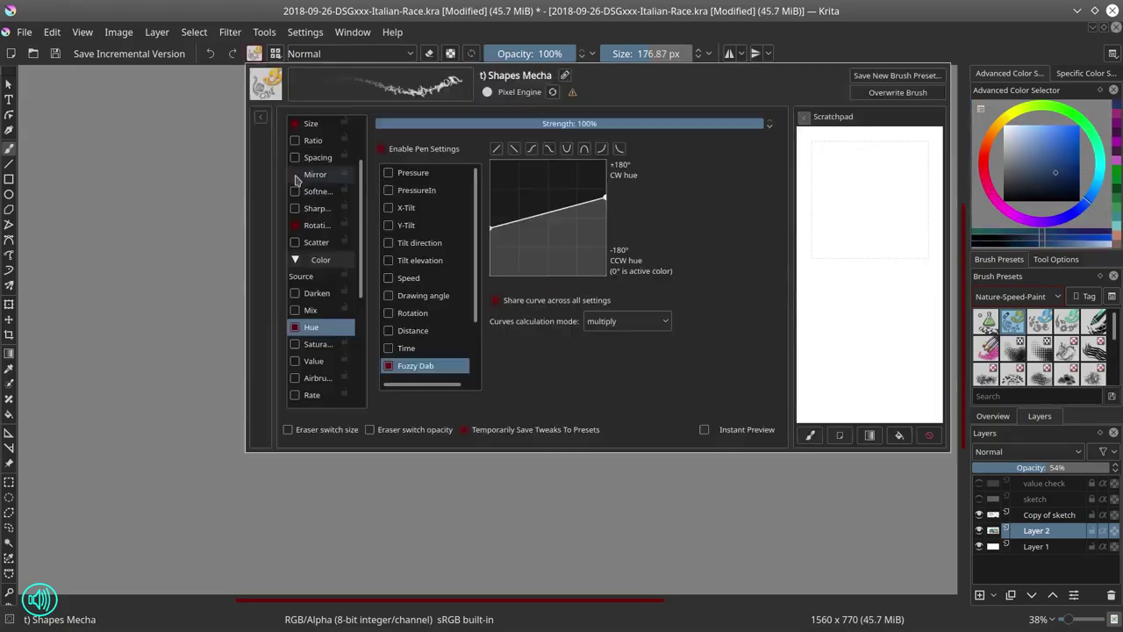
key(F5)
ctrl+click(628, 251)
Check Layer 2's visibility, then paint lavender strokes along the lower-left road edge.
shift+click(979, 529)
shift+click(979, 545)
shift+click(979, 530)
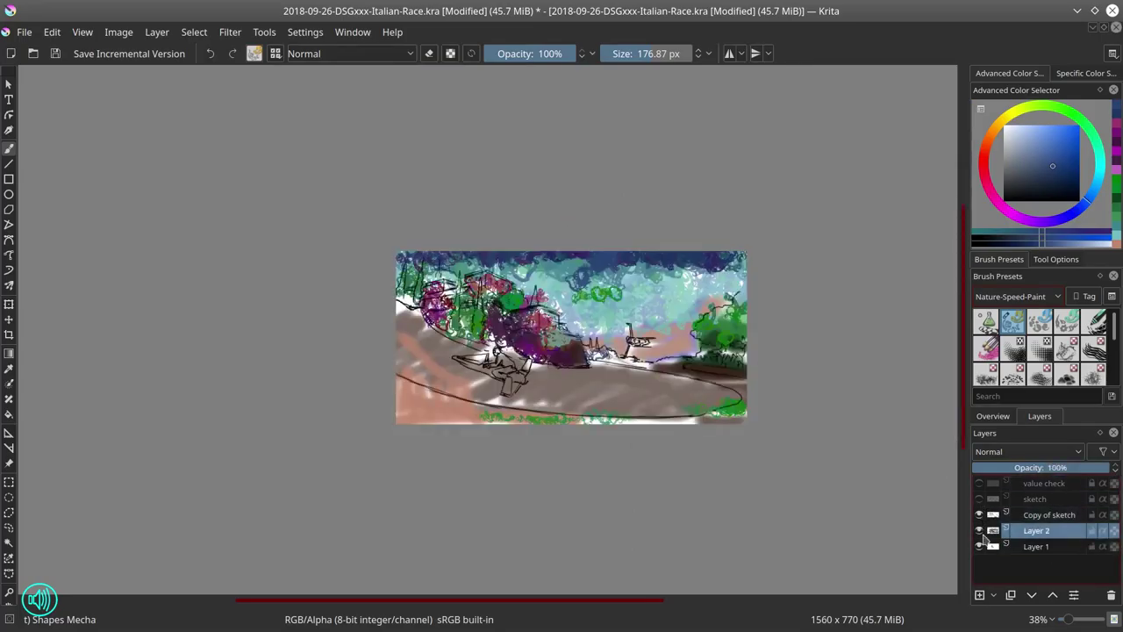
key(F5)
key(F5)
click(1045, 149)
click(1022, 132)
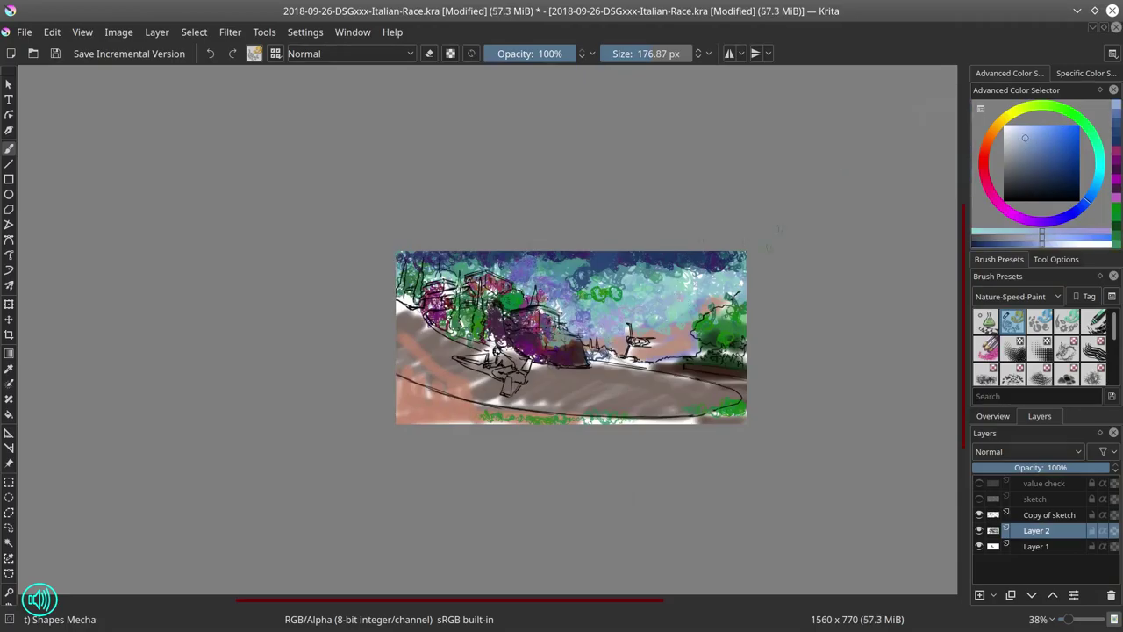
click(1043, 165)
mouse_move(399, 288)
mouse_down()
mouse_move(429, 327)
mouse_move(531, 377)
mouse_move(744, 411)
mouse_up()
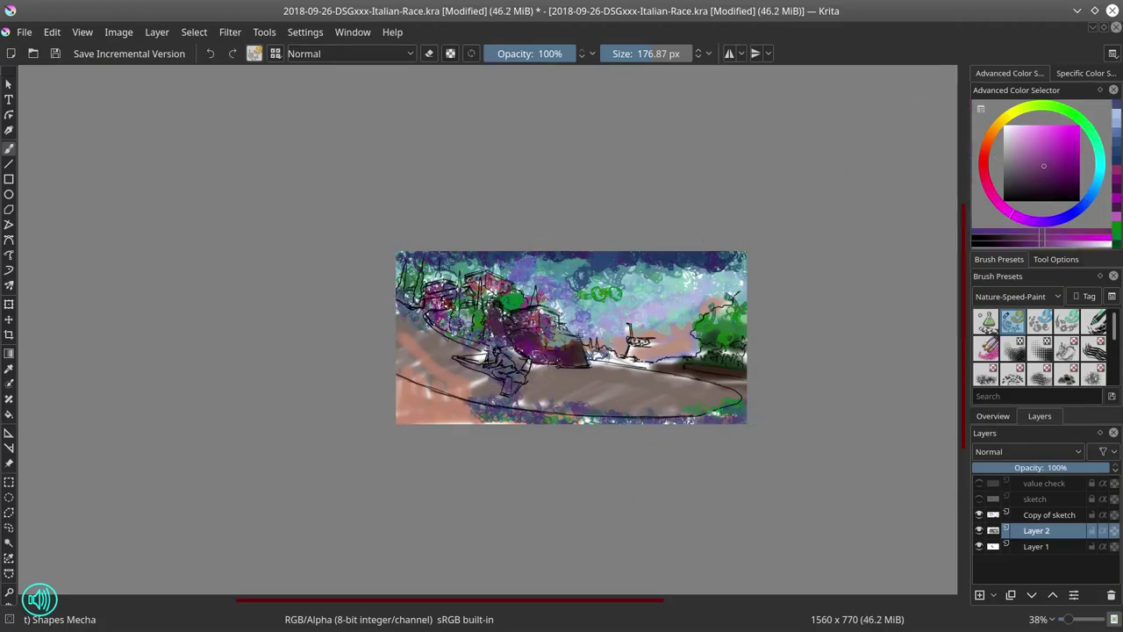
Paint magenta and dark magenta on the right and foreground, then salmon dabs on Layer 1.
click(1011, 213)
click(1040, 141)
mouse_move(583, 351)
mouse_down()
mouse_move(741, 357)
mouse_move(728, 307)
mouse_up()
click(1039, 322)
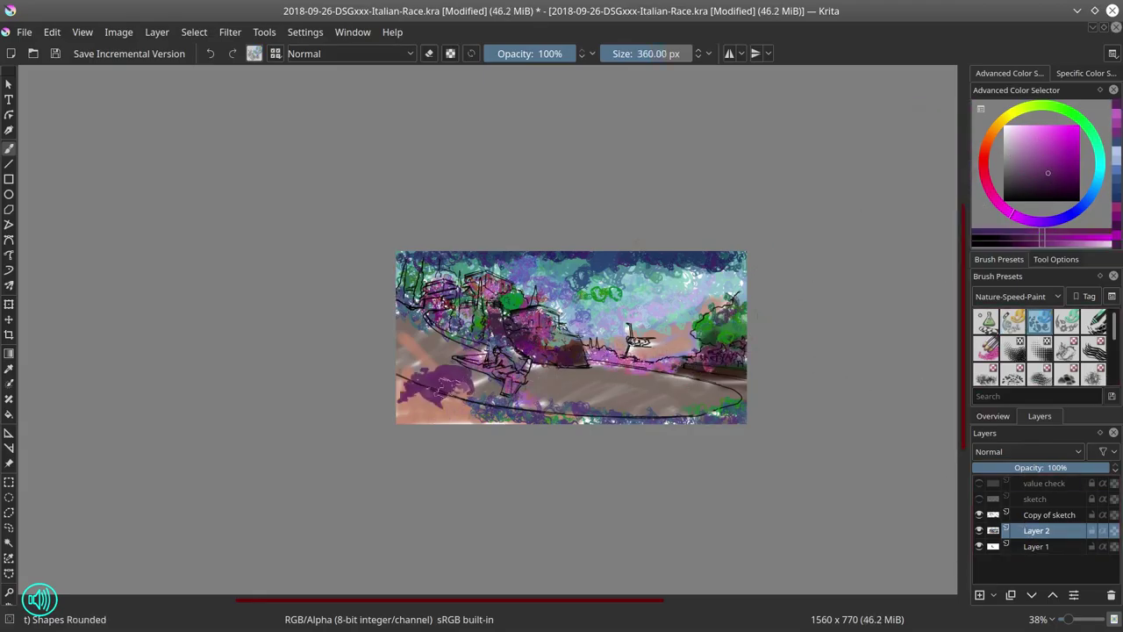
ctrl+click(471, 373)
ctrl+click(614, 351)
drag(597, 346, 746, 400)
ctrl+click(641, 334)
drag(443, 412, 496, 419)
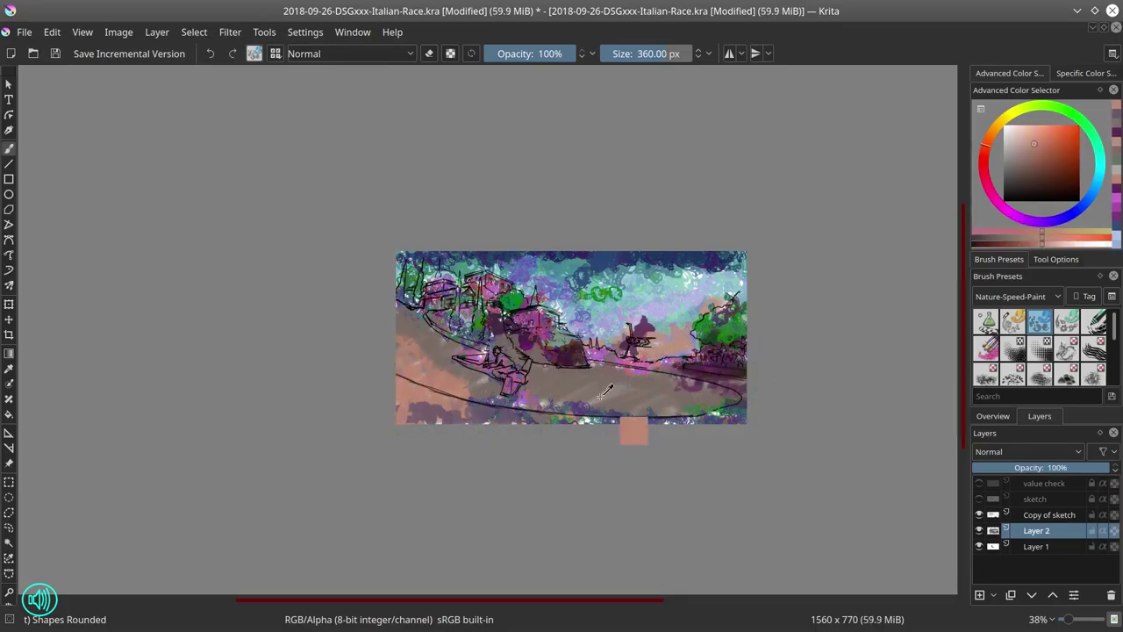
click(1035, 546)
mouse_move(570, 316)
mouse_down()
mouse_move(728, 285)
mouse_move(636, 276)
mouse_up()
On a new Multiply layer with the value check on, paint dark shading across the lower right and left.
click(1018, 295)
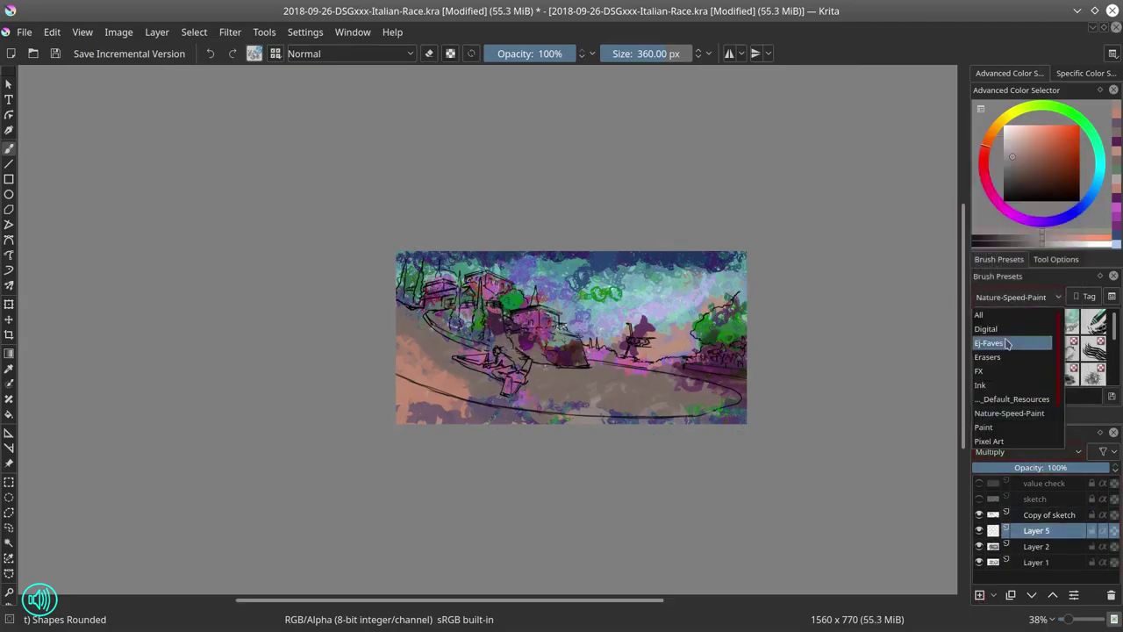
click(991, 343)
key(minus)
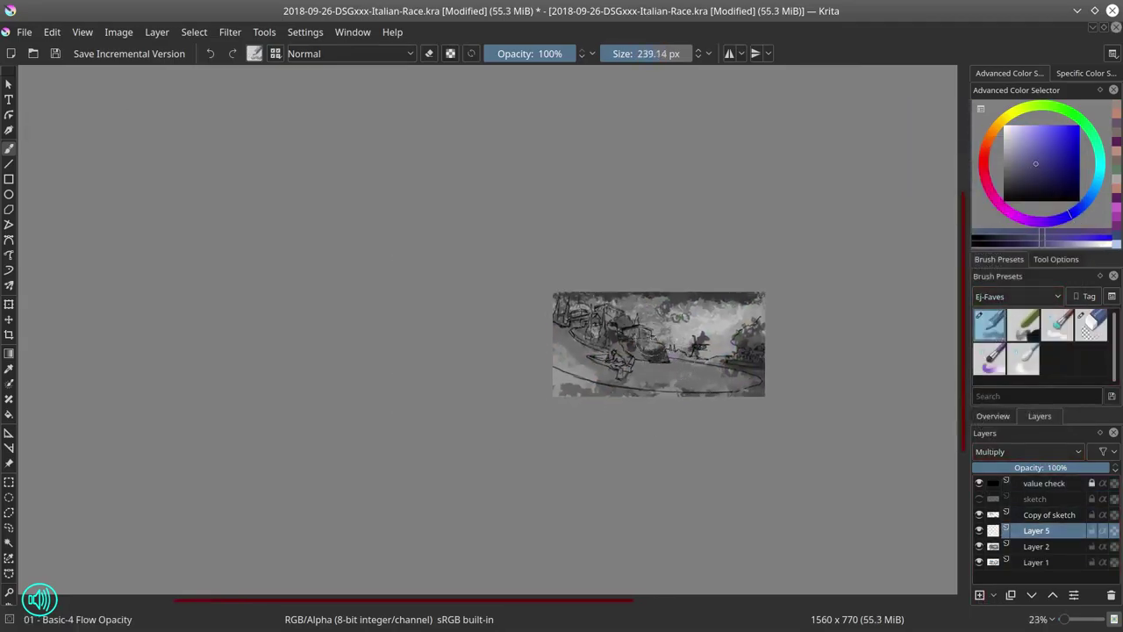
drag(636, 337, 759, 386)
drag(570, 302, 595, 346)
drag(741, 325, 763, 361)
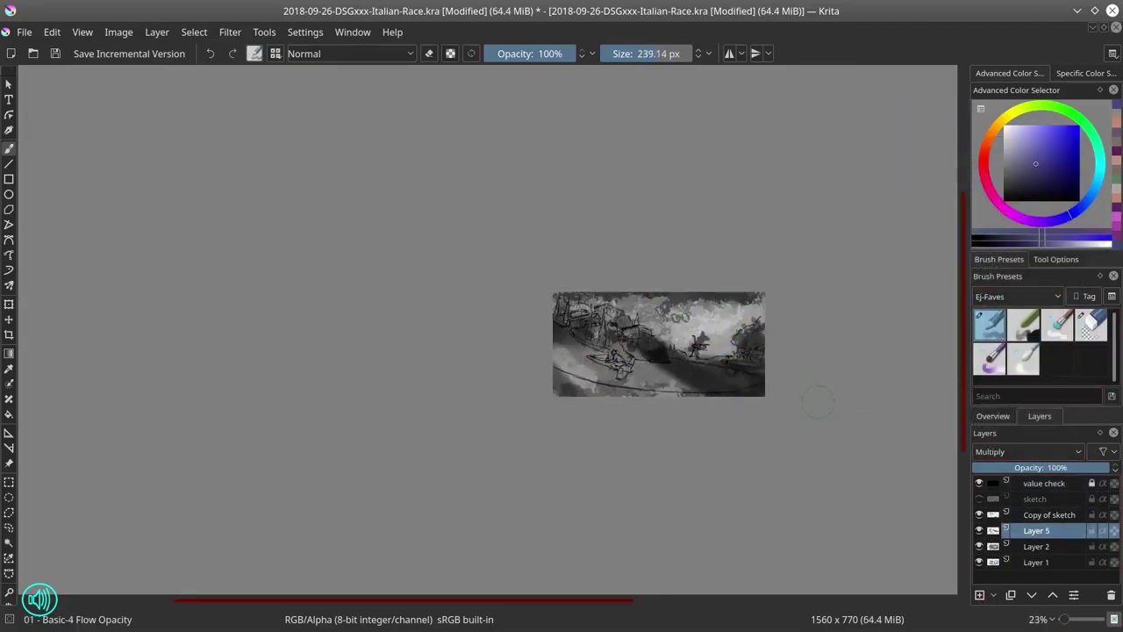
Add a Color Dodge layer and brush orange highlights over the lower right and left areas.
key(Insert)
click(1028, 451)
click(991, 205)
click(989, 132)
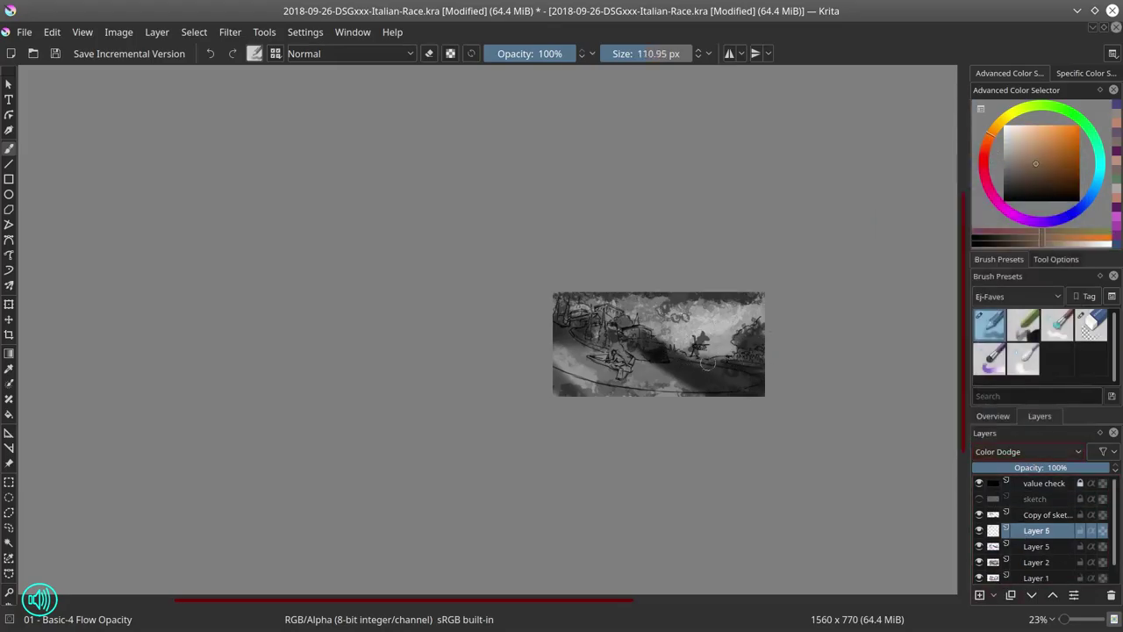
key(bracketright)
drag(707, 363, 756, 366)
drag(615, 386, 605, 320)
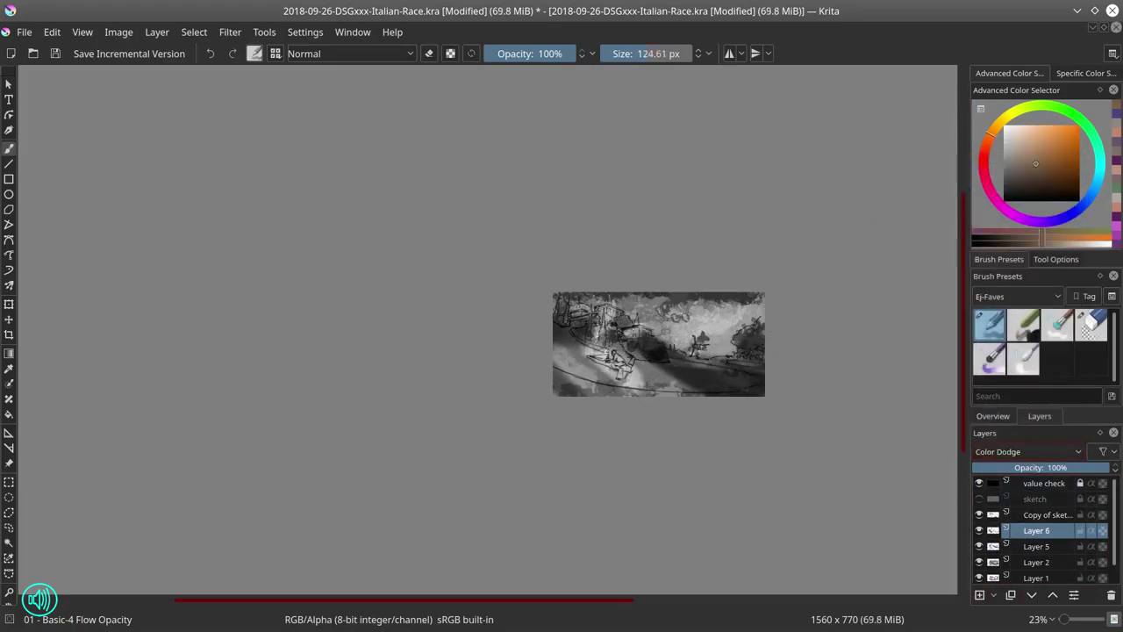
Hide the value check, save the file, and merge the paint layers down to Layer 1.
click(979, 482)
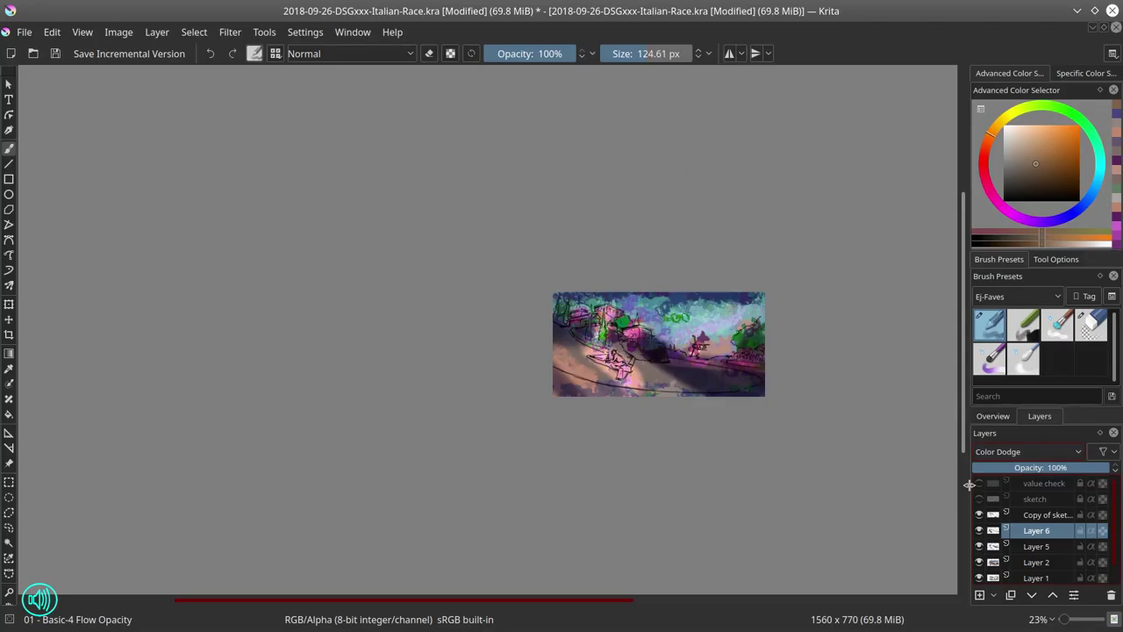
click(55, 54)
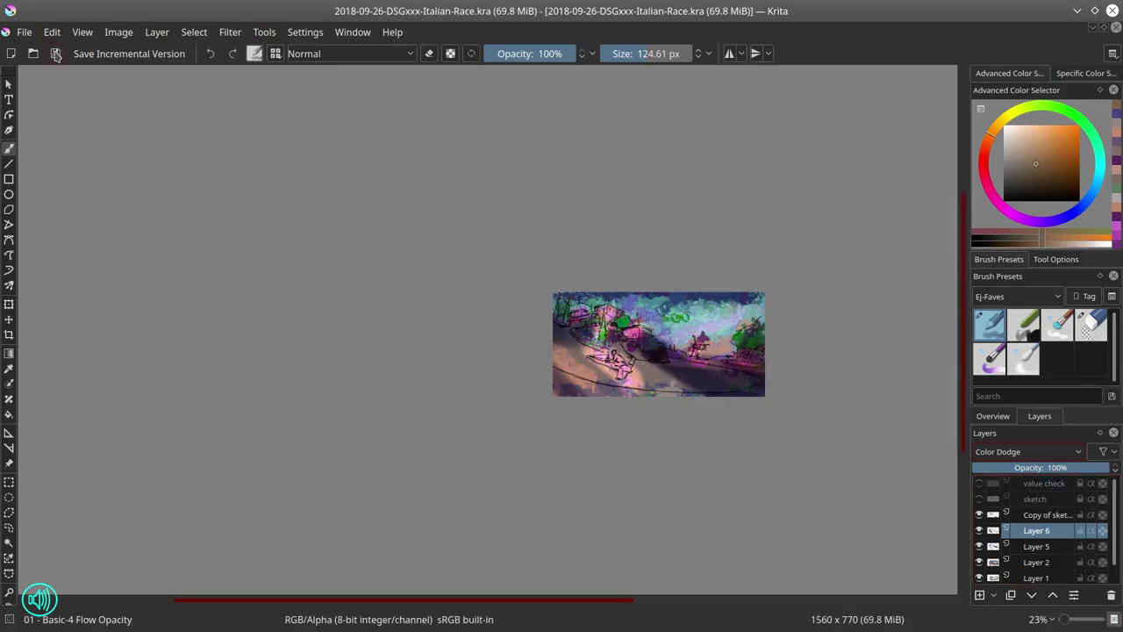
shift+click(1036, 577)
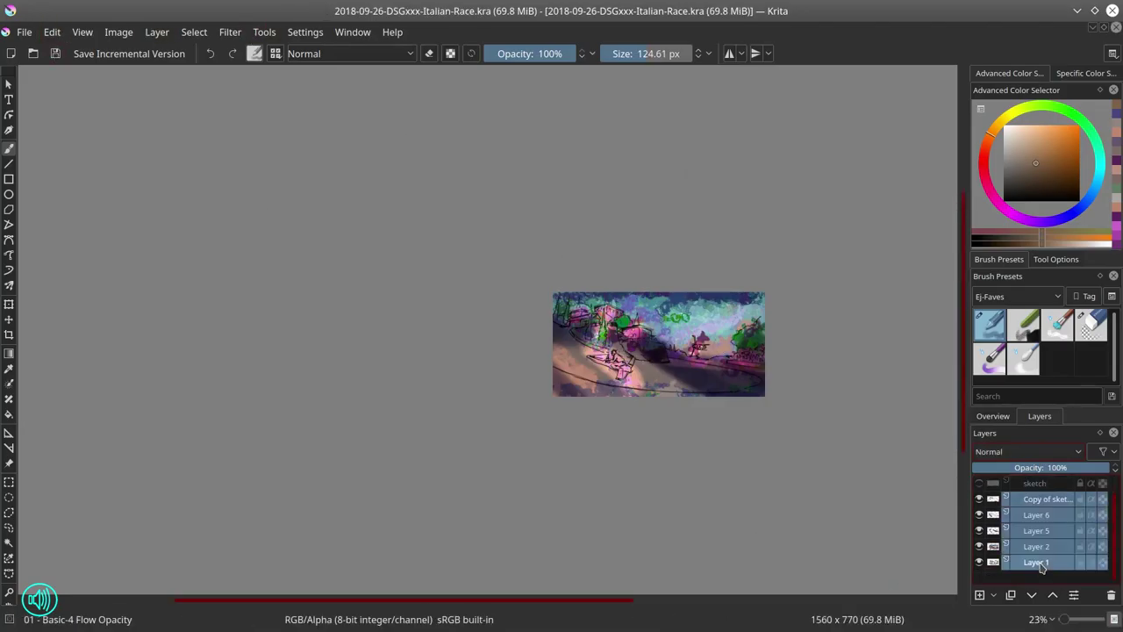
key(ctrl+e)
With Blender Textured Soft at full-page view, brighten the road's pink patch and shape a mountain peak.
key(slash)
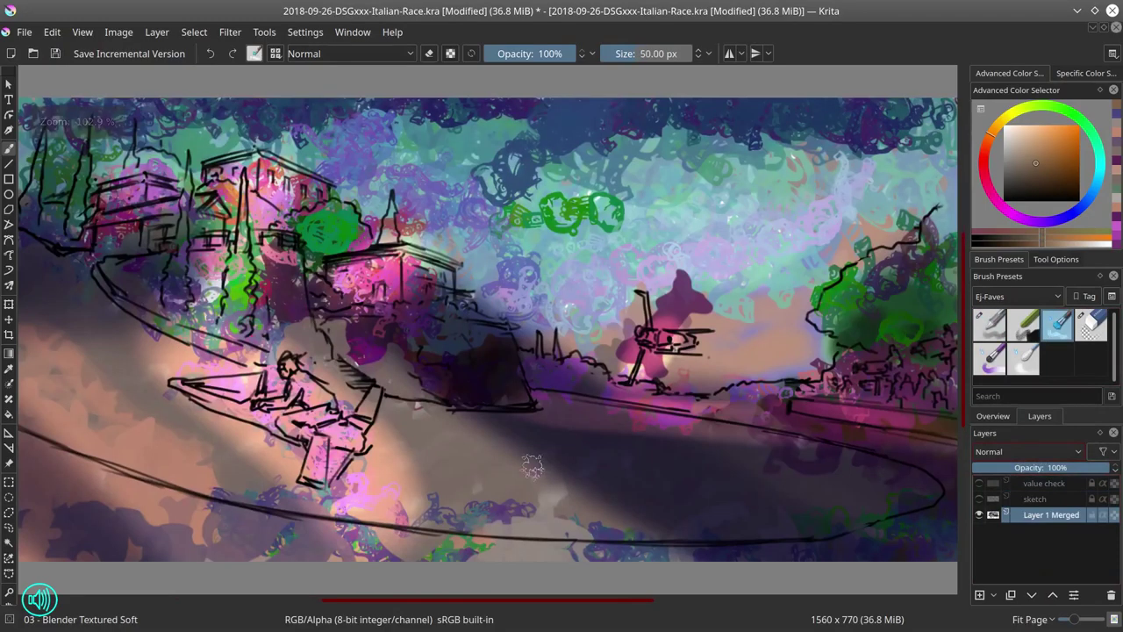
key(2)
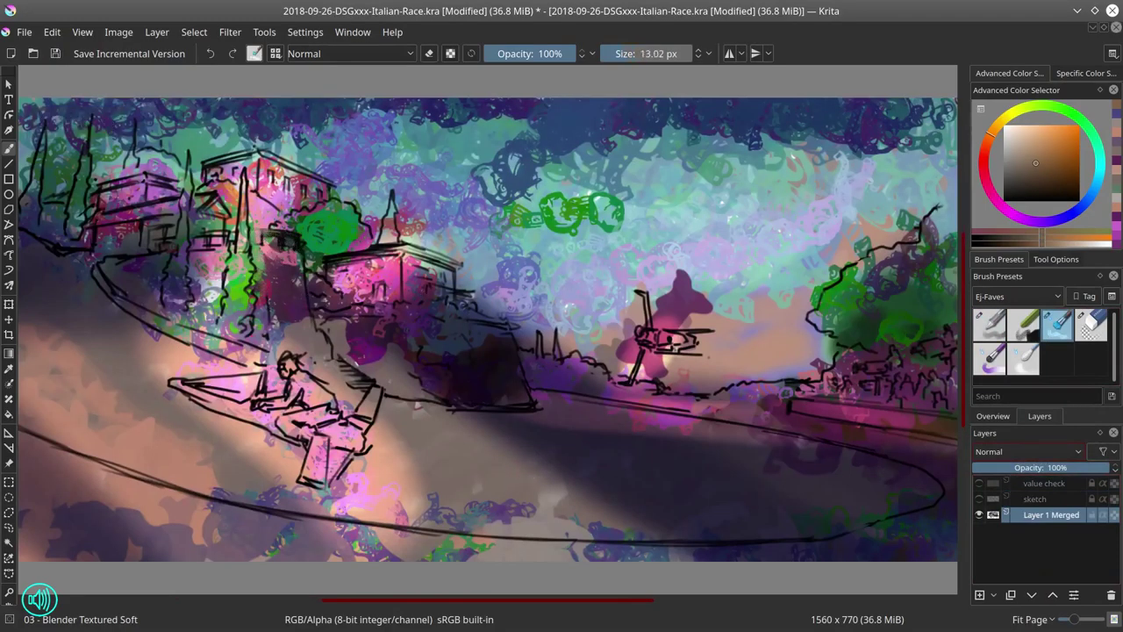
key(minus)
key(2)
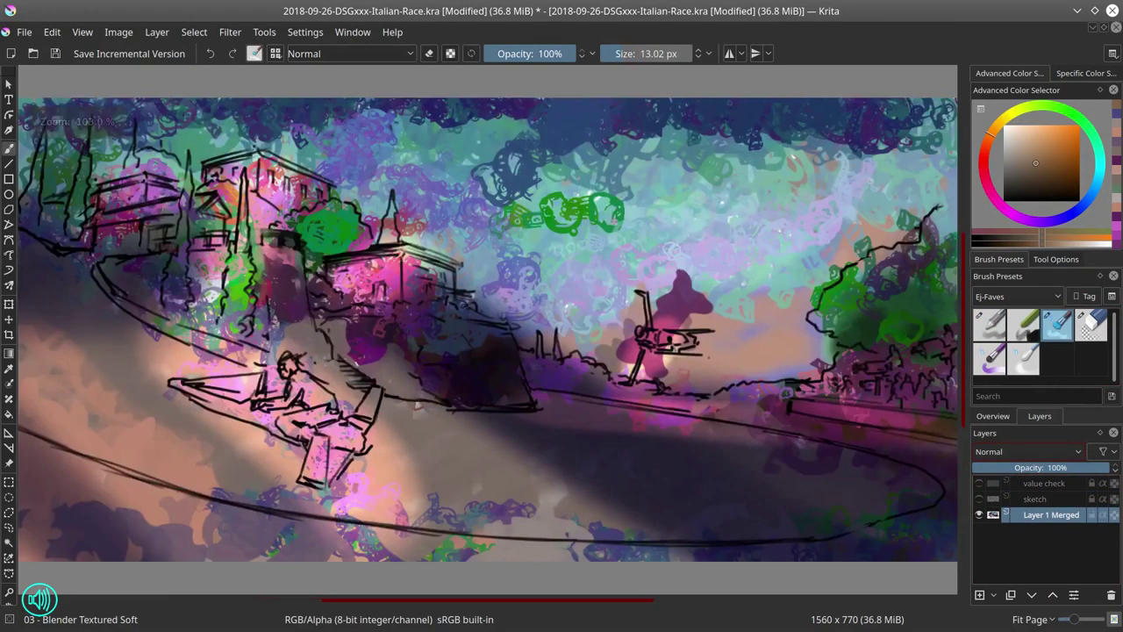
drag(491, 298, 610, 312)
drag(625, 374, 618, 324)
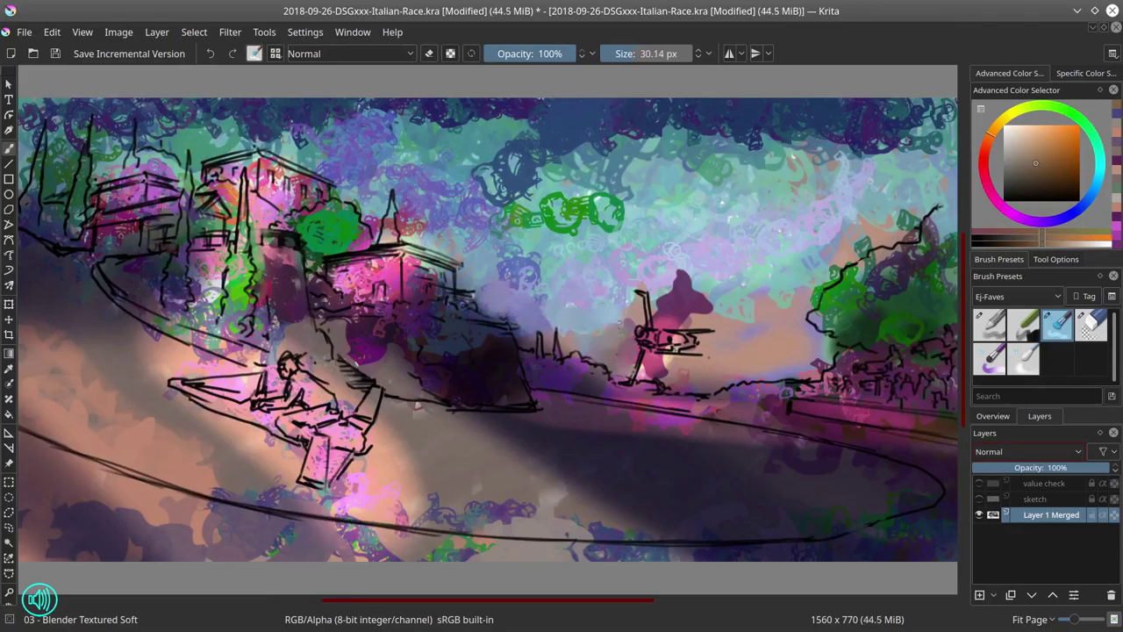
drag(676, 263, 728, 325)
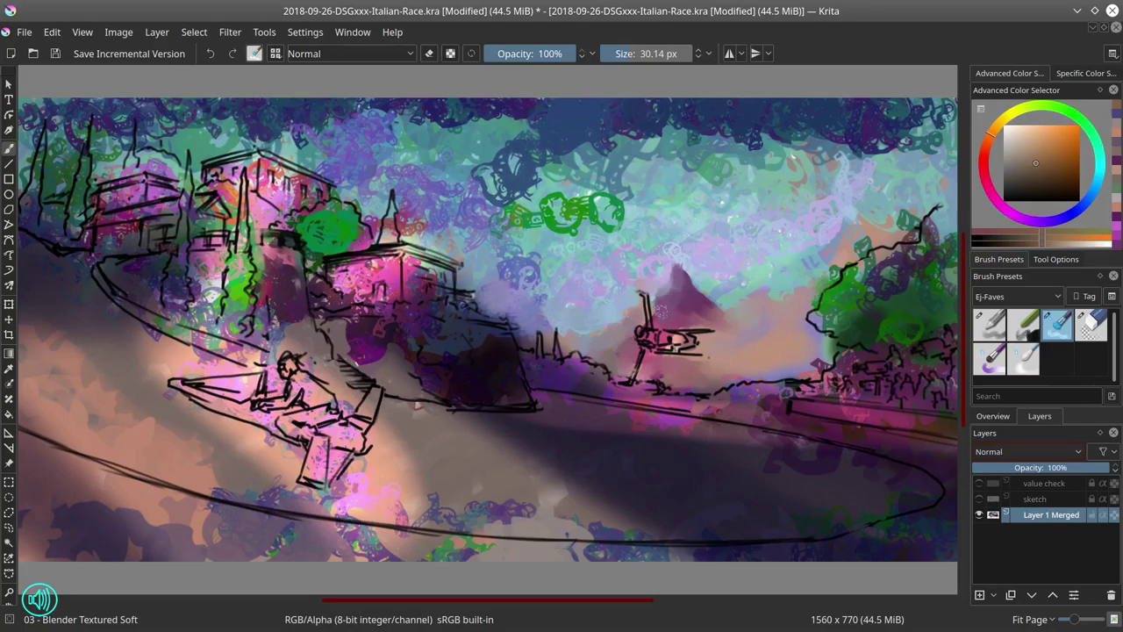
Blend the sky's green blobs and dark clouds into lavender and teal, and add pale pink light on the road.
mouse_move(777, 235)
mouse_down()
mouse_move(715, 263)
mouse_move(912, 220)
mouse_move(890, 173)
mouse_up()
scroll(888, 175, down, 1)
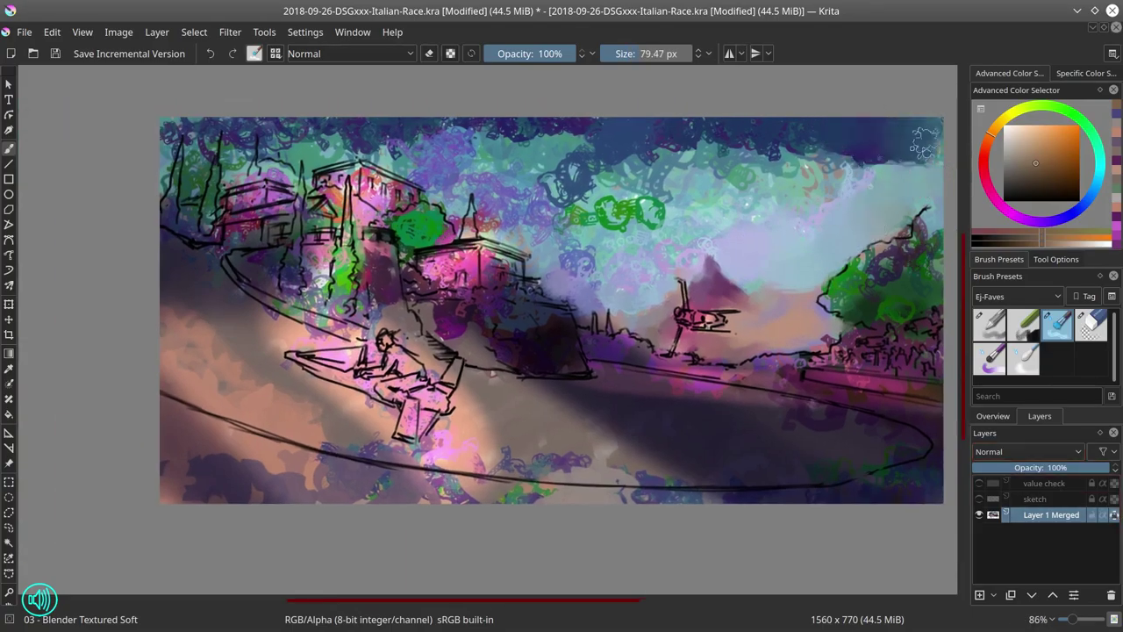
mouse_move(688, 252)
mouse_down()
mouse_move(719, 281)
mouse_move(570, 281)
mouse_move(509, 219)
mouse_move(624, 178)
mouse_up()
mouse_move(614, 228)
mouse_down()
mouse_move(737, 132)
mouse_move(666, 158)
mouse_move(526, 144)
mouse_move(435, 191)
mouse_up()
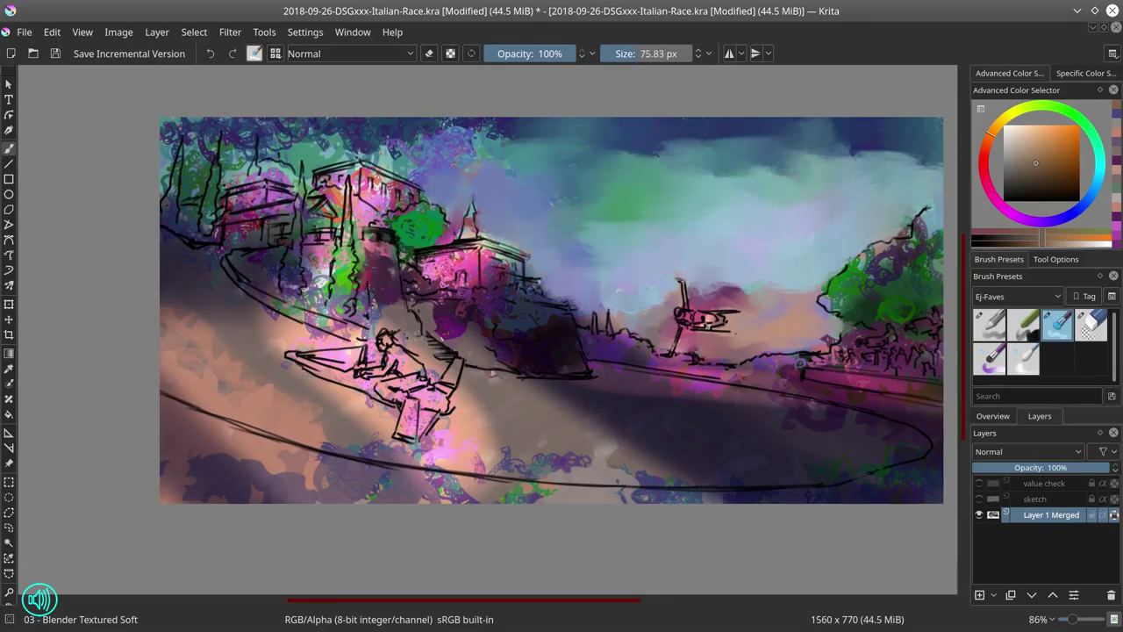
mouse_move(394, 132)
mouse_down()
mouse_move(667, 149)
mouse_move(395, 150)
mouse_up()
key(bracketleft)
key(bracketleft)
key(bracketleft)
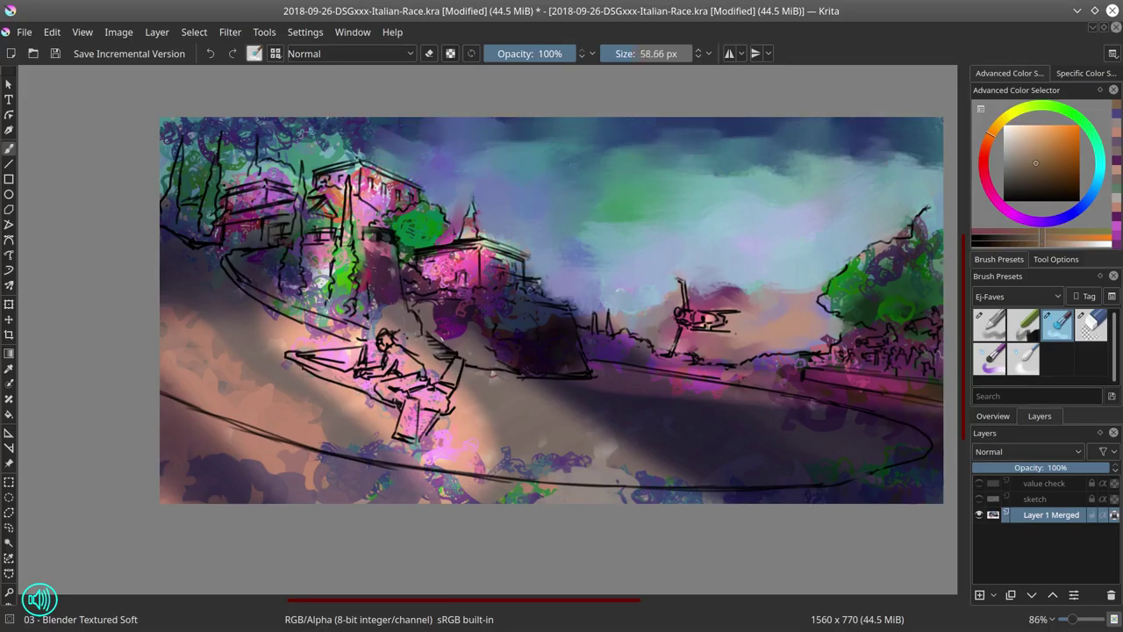
mouse_move(299, 136)
mouse_down()
mouse_move(281, 151)
mouse_move(351, 145)
mouse_move(246, 122)
mouse_move(193, 154)
mouse_move(171, 131)
mouse_move(239, 121)
mouse_up()
key(bracketright)
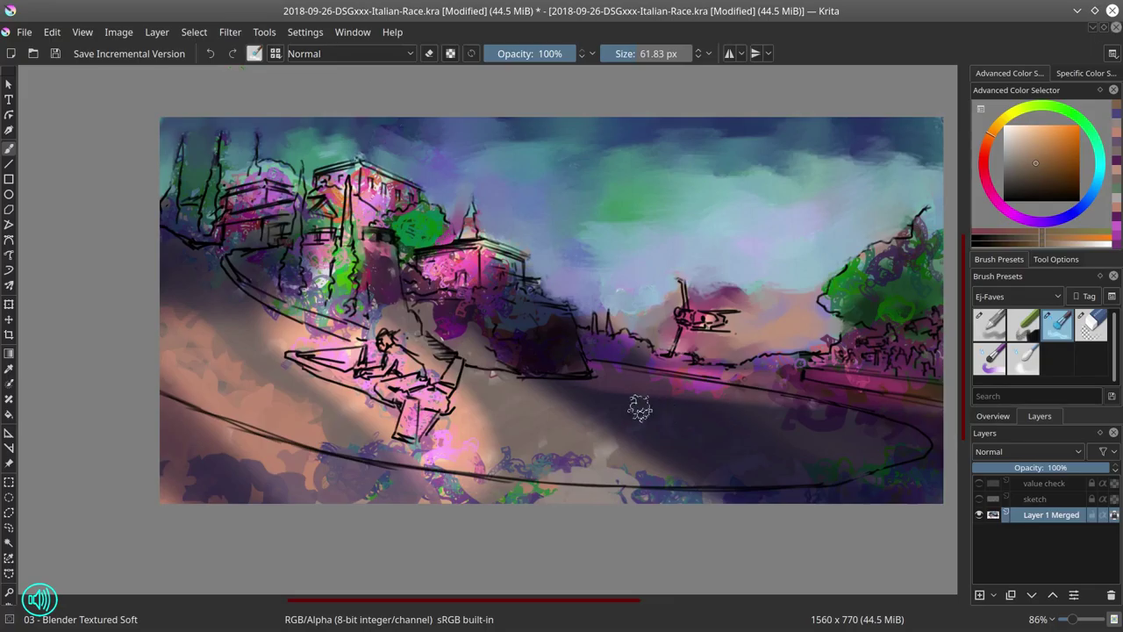
mouse_move(676, 472)
mouse_down()
mouse_move(439, 451)
mouse_move(472, 430)
mouse_move(677, 401)
mouse_up()
key(bracketleft)
key(bracketleft)
key(bracketleft)
key(bracketleft)
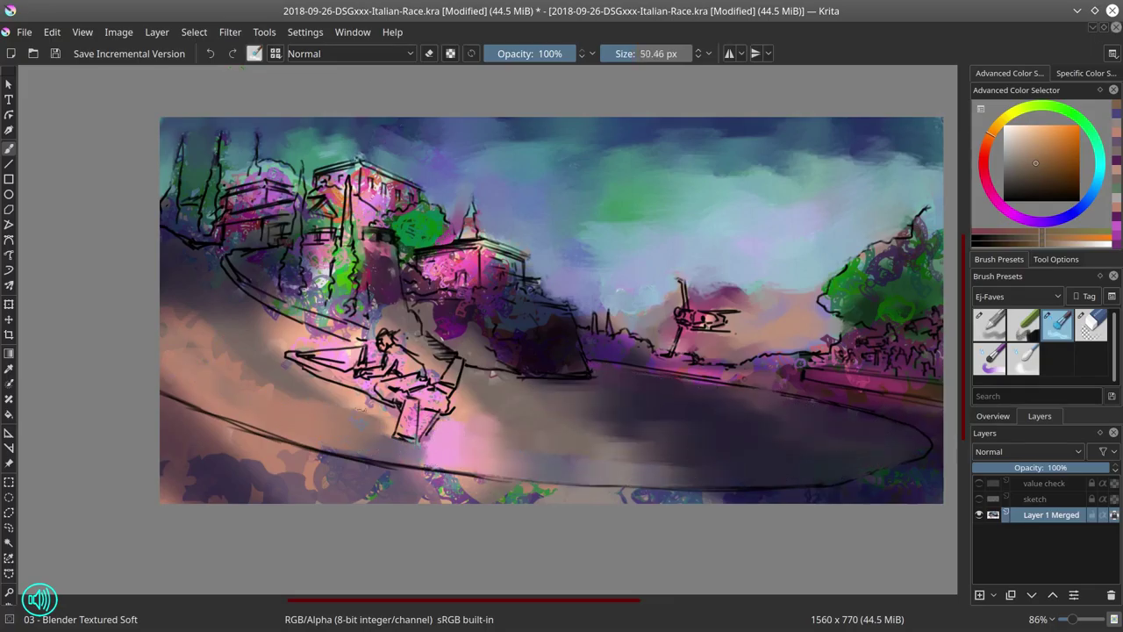
Using Basic-4 Flow Opacity in Multiply, shade the racer's legs and lower body blue and paint a board shadow.
key(slash)
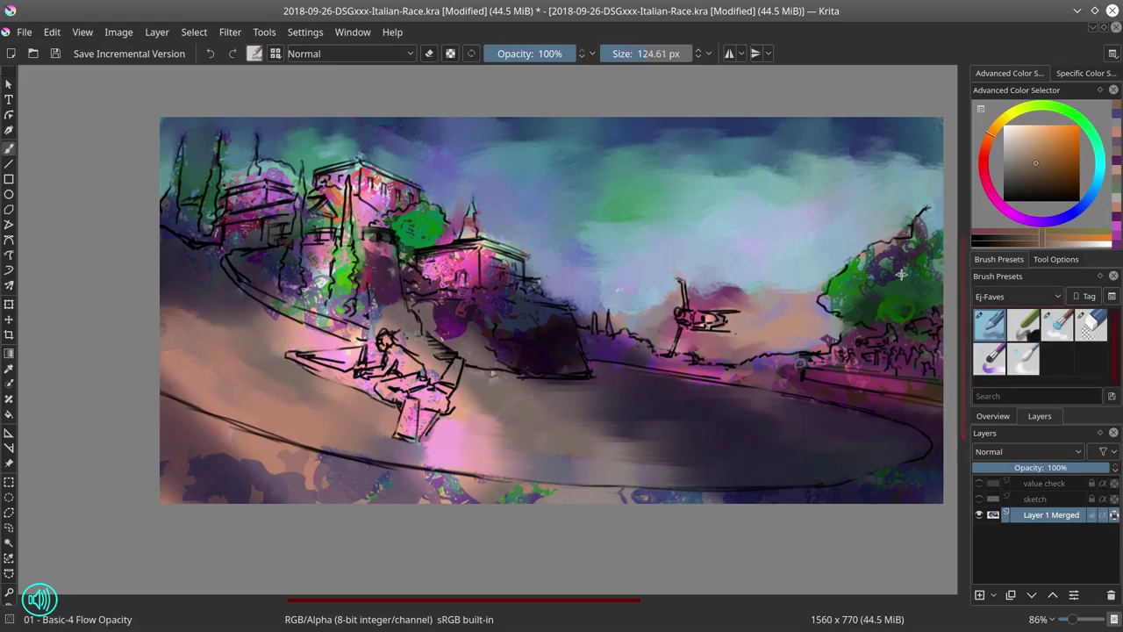
click(351, 53)
click(333, 105)
drag(421, 384, 449, 417)
mouse_move(312, 366)
mouse_down()
mouse_move(386, 402)
mouse_move(412, 375)
mouse_up()
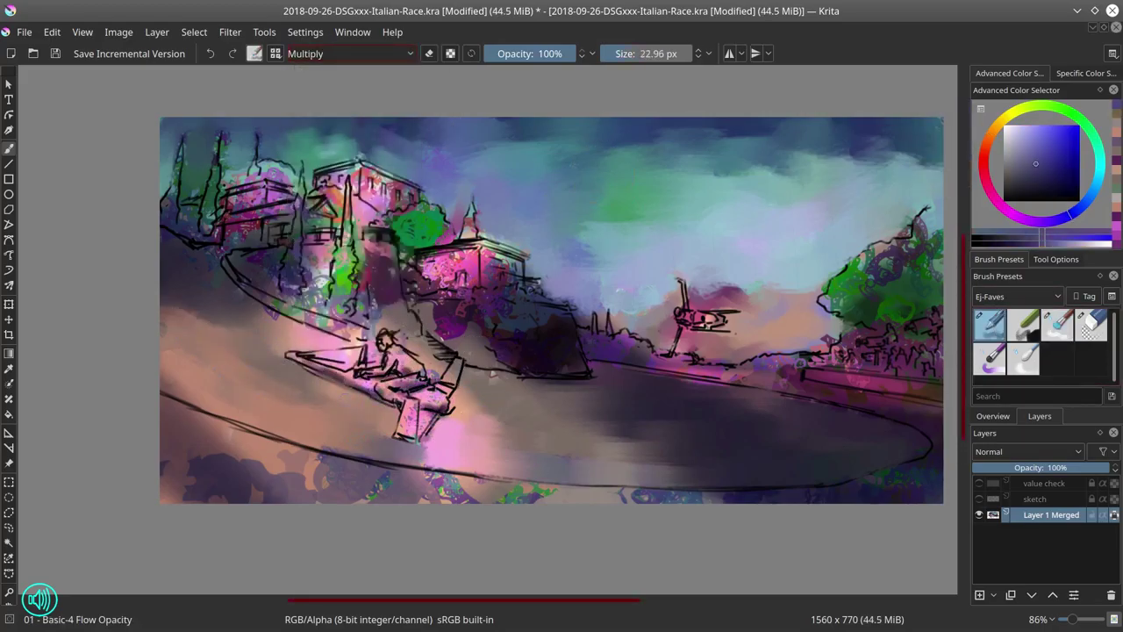
mouse_move(329, 396)
mouse_down()
mouse_move(469, 437)
mouse_move(438, 483)
mouse_up()
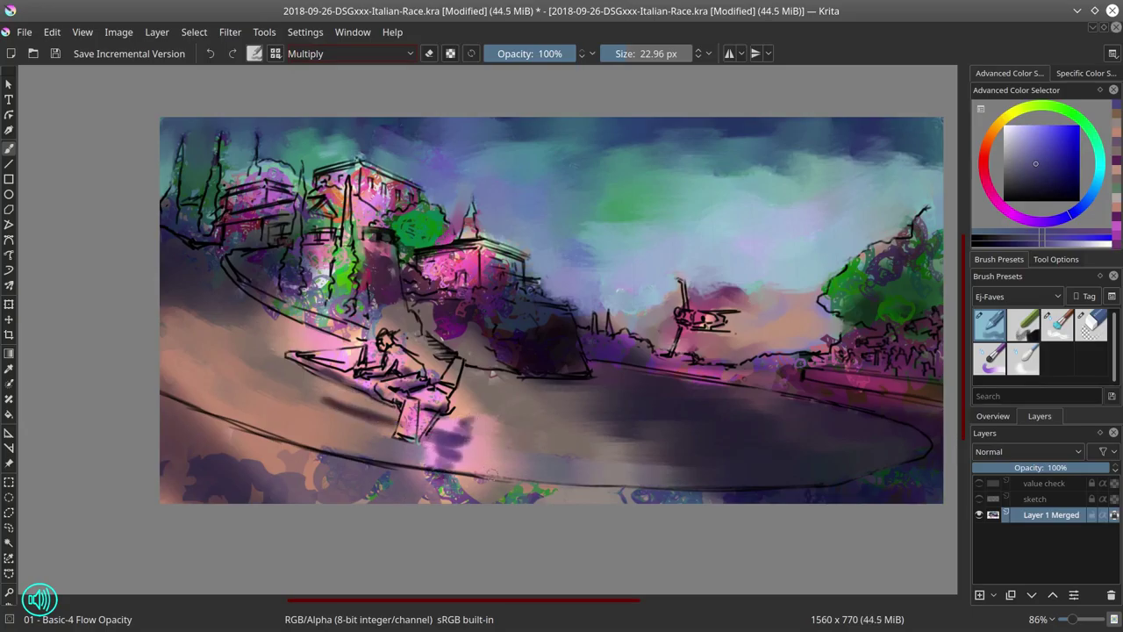
Zoomed in with Blender Textured Soft, add pink and dark strokes to the leg and refine the board.
key(slash)
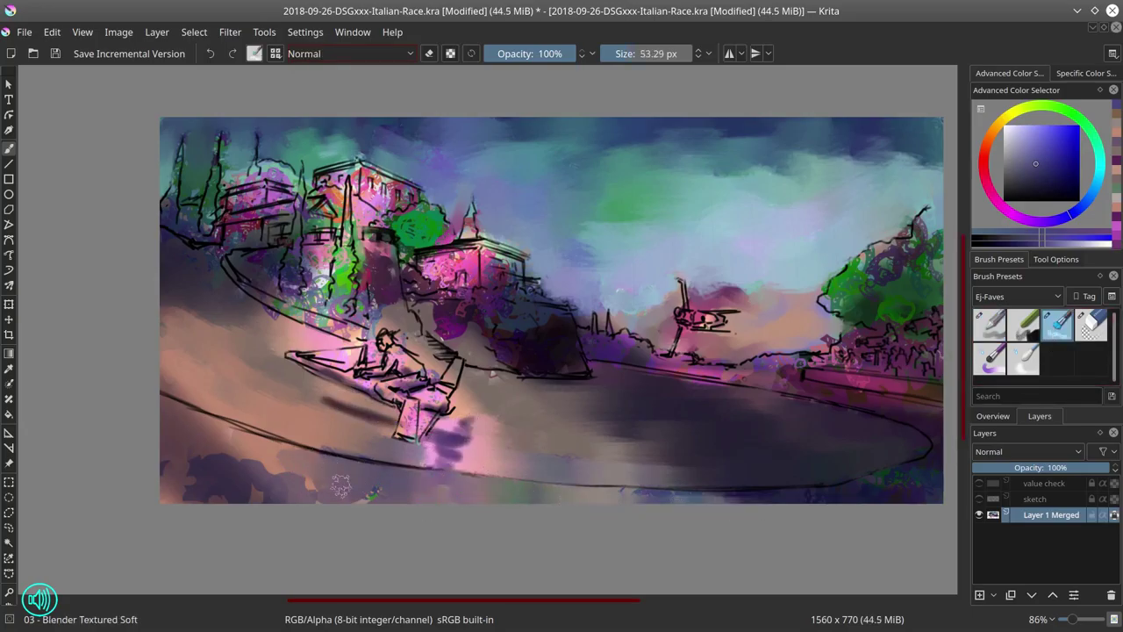
key(bracketleft)
key(bracketleft)
key(bracketleft)
key(bracketleft)
key(bracketleft)
key(bracketleft)
scroll(678, 249, up, 3)
mouse_move(408, 283)
mouse_down()
mouse_move(402, 236)
mouse_move(382, 351)
mouse_up()
mouse_move(404, 307)
mouse_down()
mouse_move(465, 302)
mouse_move(421, 299)
mouse_move(493, 286)
mouse_move(408, 358)
mouse_move(473, 391)
mouse_move(263, 357)
mouse_up()
key(bracketright)
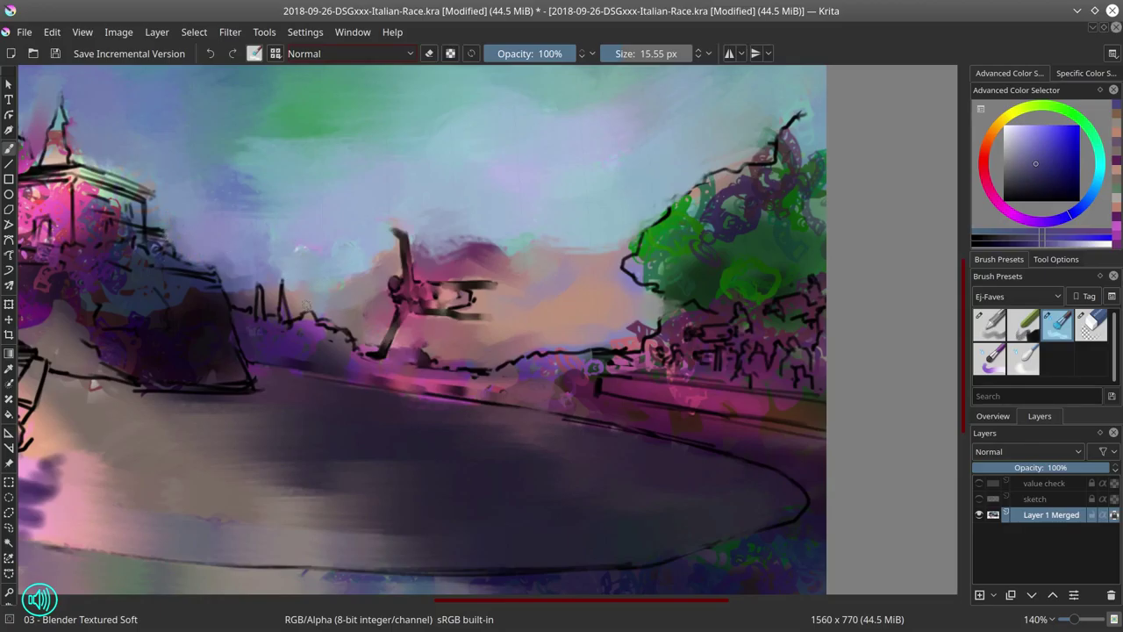
Paint dark tower silhouettes and green foliage along the left skyline, softening them into the background.
mouse_move(284, 288)
mouse_down()
mouse_move(248, 342)
mouse_move(338, 331)
mouse_move(306, 350)
mouse_move(451, 369)
mouse_move(374, 353)
mouse_move(521, 363)
mouse_up()
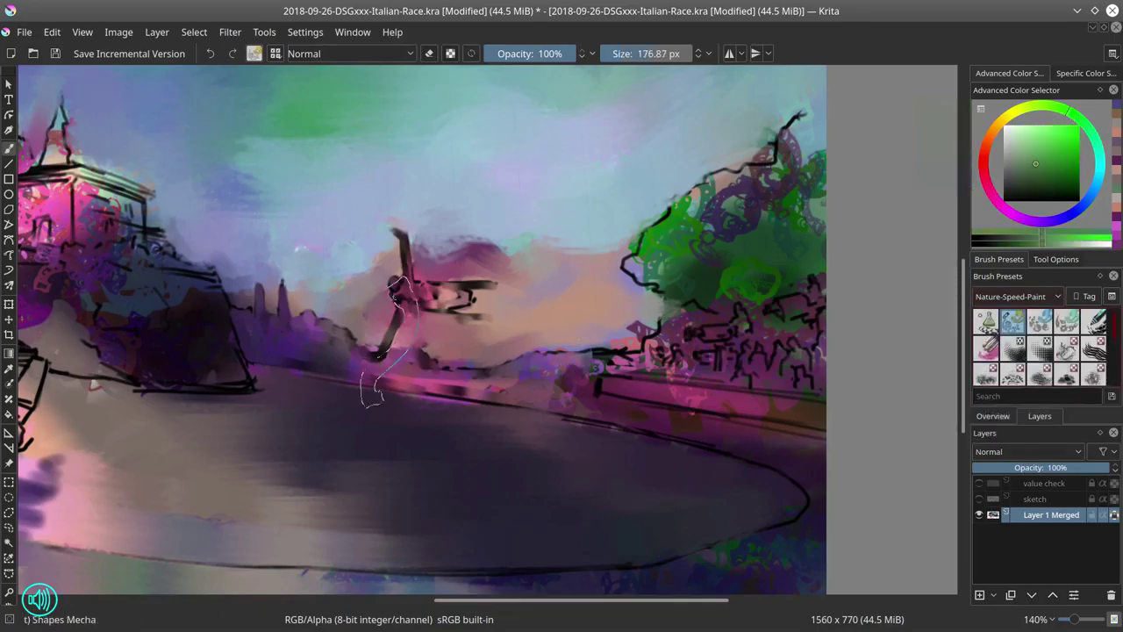
mouse_move(351, 358)
mouse_down()
mouse_move(277, 332)
mouse_move(429, 372)
mouse_move(421, 390)
mouse_move(509, 373)
mouse_up()
key(bracketleft)
key(bracketleft)
key(bracketleft)
key(slash)
mouse_move(263, 298)
mouse_down()
mouse_move(252, 331)
mouse_move(268, 345)
mouse_move(301, 312)
mouse_move(285, 294)
mouse_move(336, 354)
mouse_move(341, 329)
mouse_move(358, 345)
mouse_move(389, 399)
mouse_move(419, 391)
mouse_move(419, 374)
mouse_move(457, 366)
mouse_move(460, 387)
mouse_move(472, 369)
mouse_move(497, 371)
mouse_move(472, 387)
mouse_move(346, 396)
mouse_up()
Blend the road edge, blur the black road-curve line, and darken part of the crowd.
mouse_move(291, 361)
mouse_down()
mouse_move(368, 379)
mouse_move(610, 353)
mouse_move(561, 394)
mouse_move(530, 387)
mouse_up()
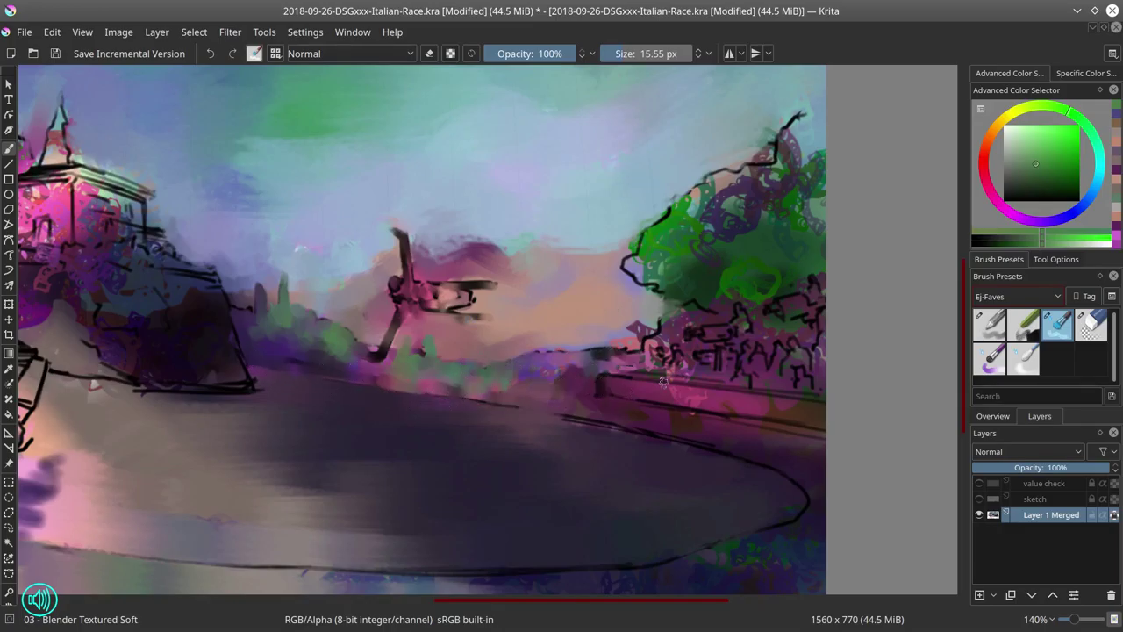
mouse_move(625, 398)
mouse_down()
mouse_move(560, 384)
mouse_move(631, 392)
mouse_move(608, 408)
mouse_move(423, 400)
mouse_up()
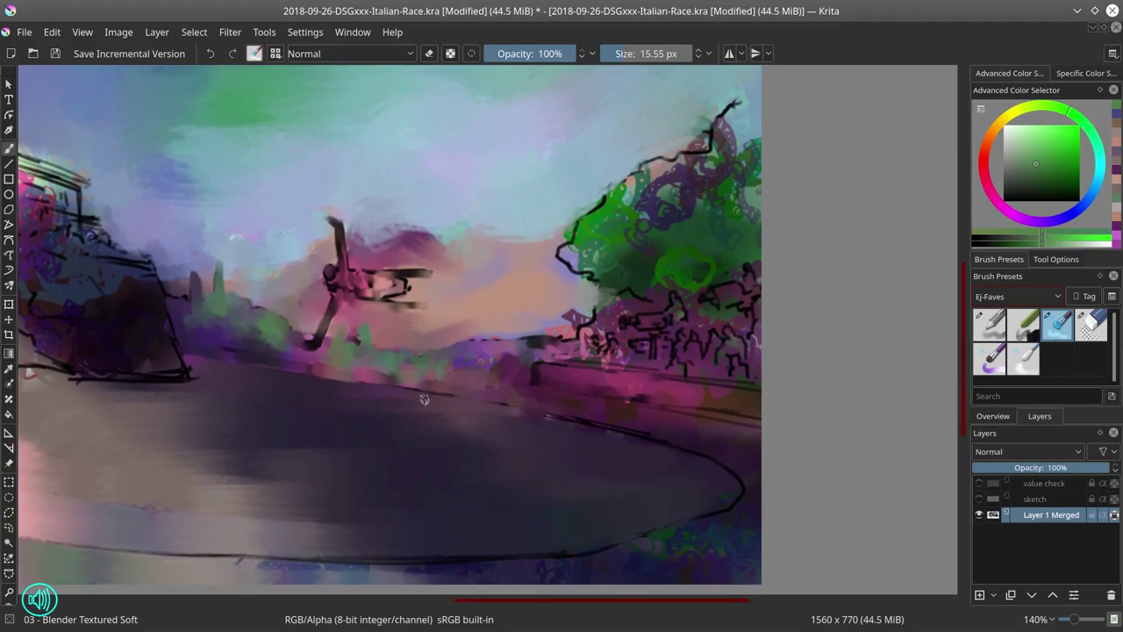
mouse_move(614, 437)
mouse_down()
mouse_move(668, 446)
mouse_move(735, 492)
mouse_move(640, 535)
mouse_move(433, 551)
mouse_move(699, 542)
mouse_move(665, 552)
mouse_move(748, 487)
mouse_up()
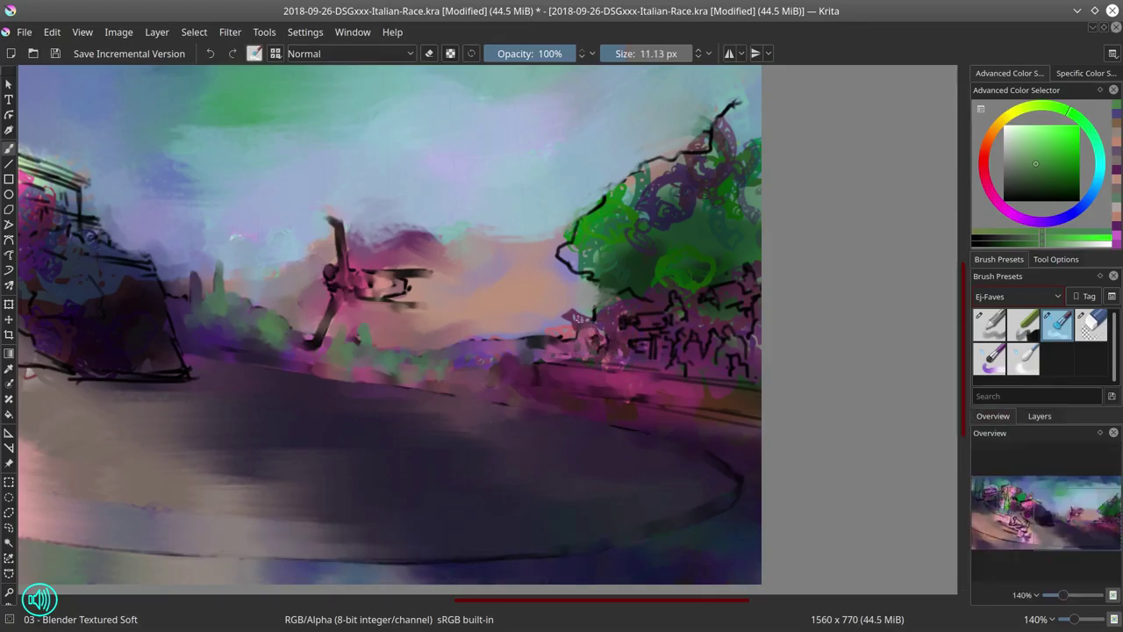
drag(623, 323, 653, 316)
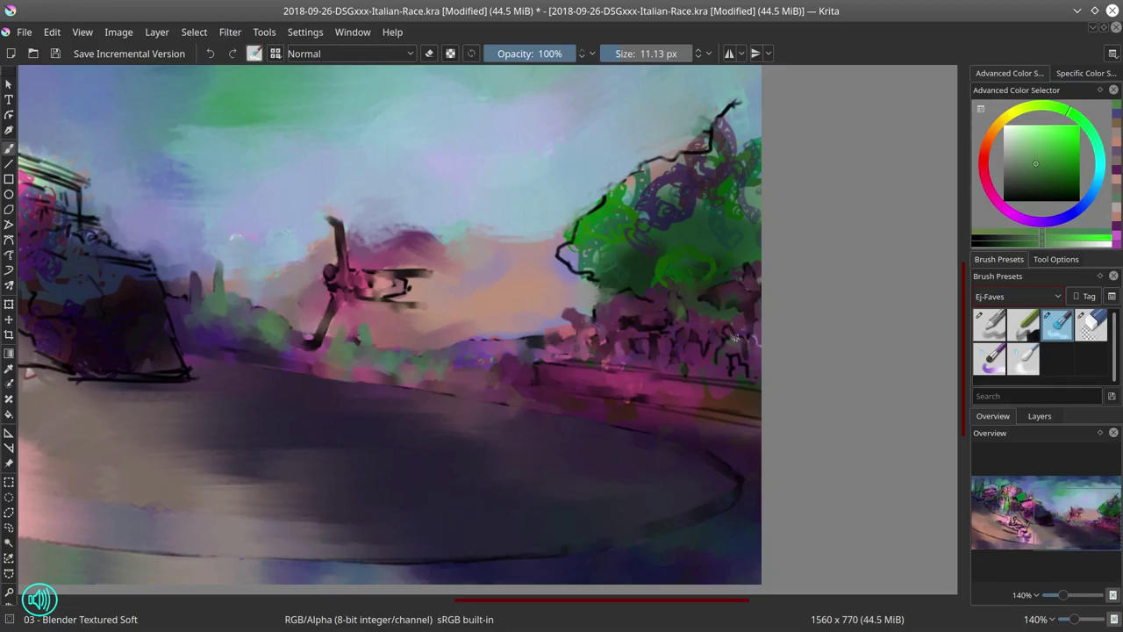
drag(737, 412, 707, 419)
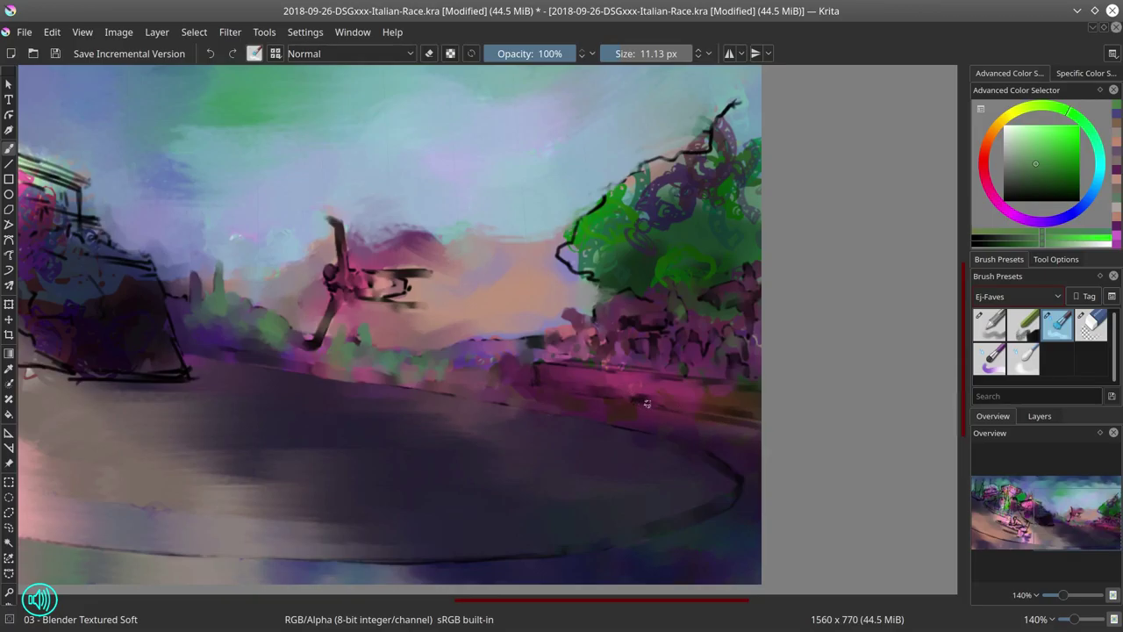
Cover the right-hand tree's swirls and top with smooth green-grey strokes.
mouse_move(571, 249)
mouse_down()
mouse_move(624, 279)
mouse_move(704, 267)
mouse_move(651, 227)
mouse_move(641, 204)
mouse_up()
mouse_move(587, 272)
mouse_down()
mouse_move(659, 182)
mouse_move(716, 161)
mouse_move(730, 128)
mouse_move(707, 151)
mouse_move(735, 151)
mouse_move(721, 172)
mouse_move(759, 167)
mouse_move(624, 251)
mouse_move(704, 272)
mouse_up()
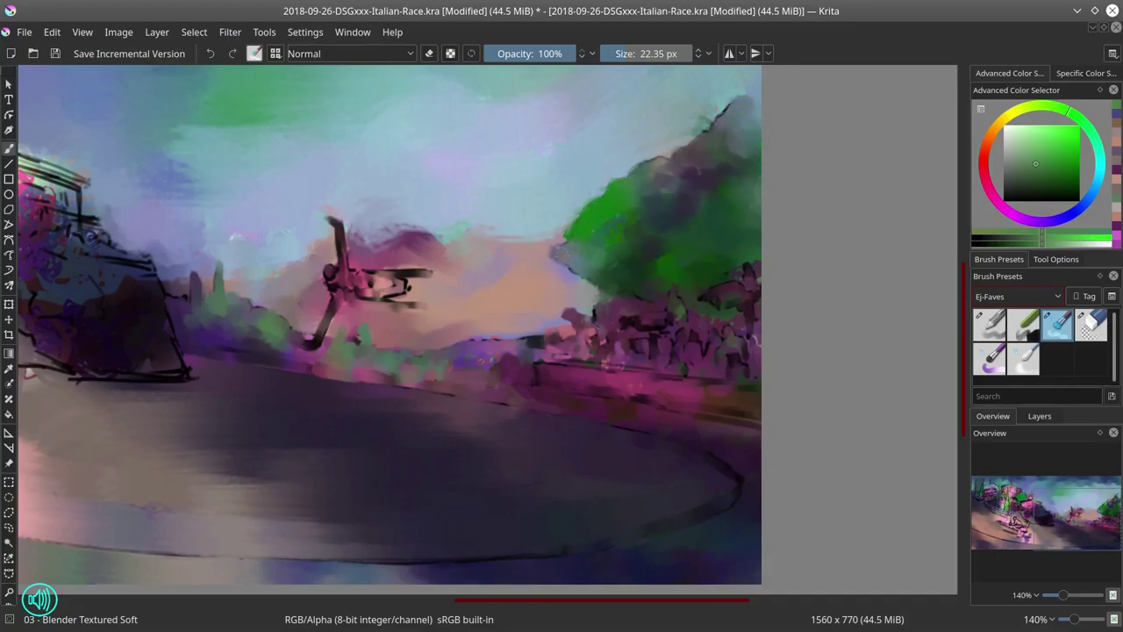
scroll(632, 351, left, 10)
Extend the purple shadow under the figure and cover the dark ground line with picked peach.
key(bracketleft)
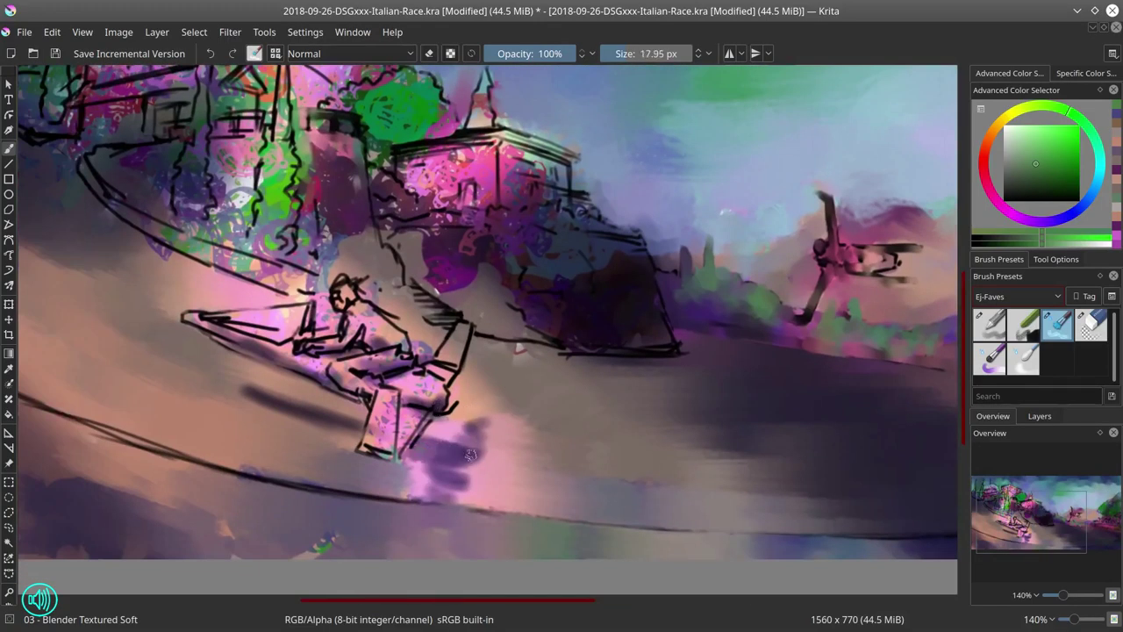
drag(490, 431, 418, 482)
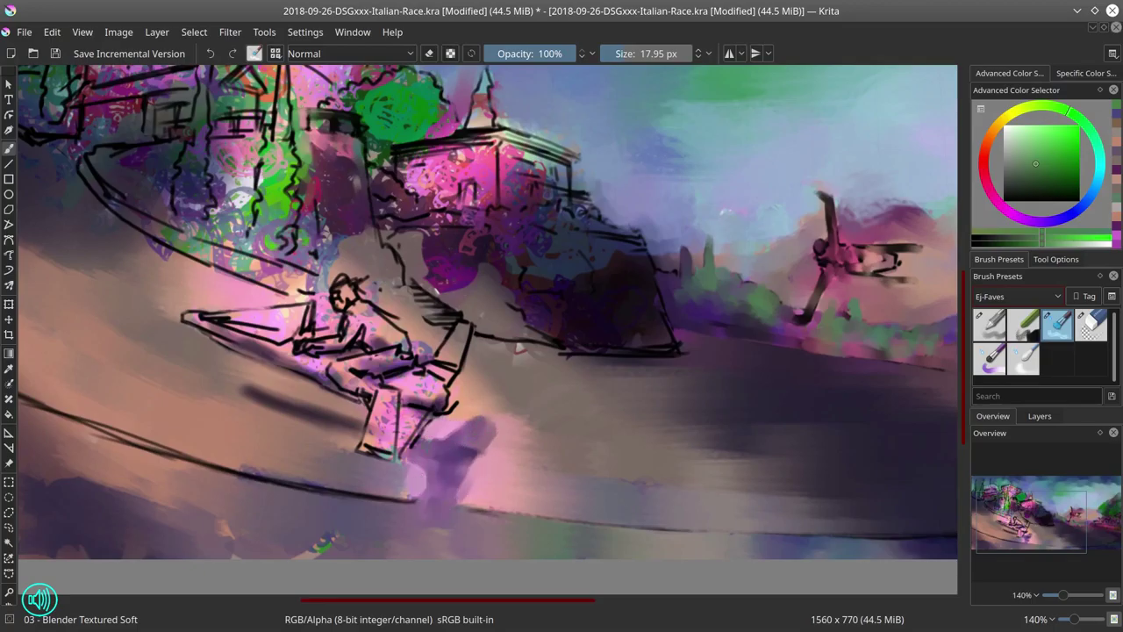
key(slash)
ctrl+click(395, 483)
mouse_move(303, 465)
mouse_down()
mouse_move(488, 504)
mouse_move(368, 500)
mouse_up()
drag(386, 456, 245, 482)
Build up the purple shadow around the figure and paint peach over the dark streak.
drag(368, 504, 508, 513)
ctrl+click(456, 456)
key(bracketleft)
key(bracketleft)
key(bracketleft)
drag(465, 434, 443, 473)
mouse_move(478, 394)
mouse_down()
mouse_move(452, 434)
mouse_move(469, 443)
mouse_up()
ctrl+click(377, 413)
mouse_move(355, 399)
mouse_down()
mouse_move(252, 390)
mouse_move(362, 418)
mouse_up()
ctrl+click(461, 430)
drag(248, 377, 346, 414)
Paint road peach over the purple blob and below the figure, then add purple near the figure.
mouse_move(451, 456)
mouse_down()
mouse_move(373, 410)
mouse_move(474, 428)
mouse_up()
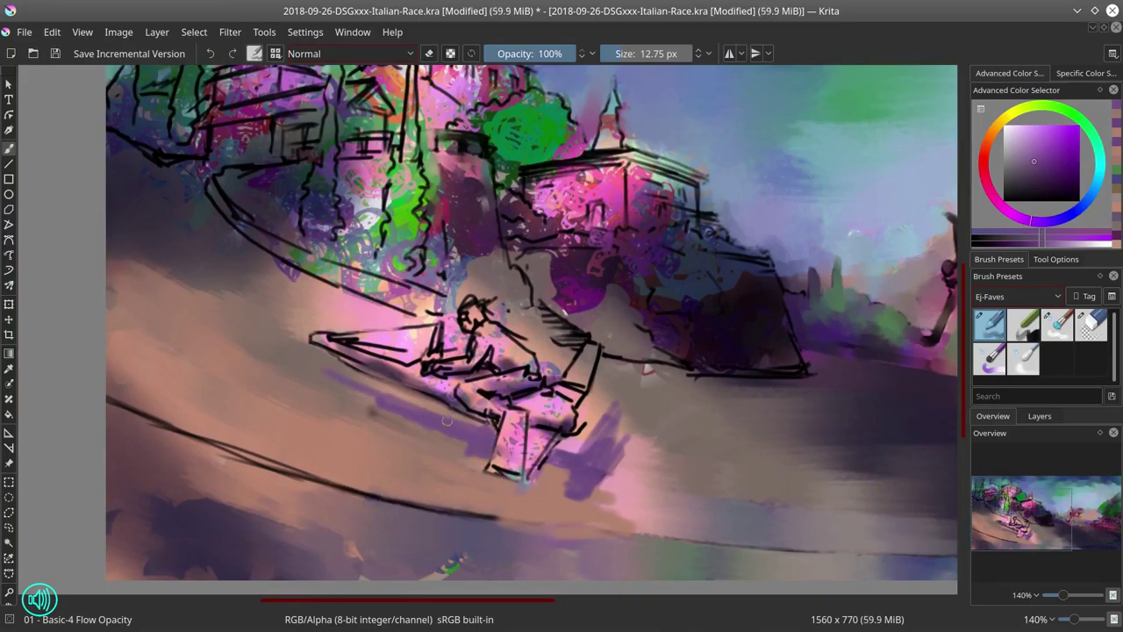
ctrl+click(605, 465)
drag(579, 438, 618, 482)
click(361, 568)
ctrl+click(304, 541)
mouse_move(500, 439)
mouse_down()
mouse_move(403, 405)
mouse_move(351, 386)
mouse_up()
With Blender Textured Soft, smooth the pink patch and smear the dark road line into soft segments.
click(1057, 325)
mouse_move(612, 502)
mouse_down()
mouse_move(632, 429)
mouse_move(658, 495)
mouse_move(641, 534)
mouse_up()
mouse_move(492, 516)
mouse_down()
mouse_move(228, 452)
mouse_move(110, 396)
mouse_move(263, 465)
mouse_up()
click(467, 563)
drag(149, 421, 307, 482)
key(bracketleft)
key(bracketleft)
key(bracketleft)
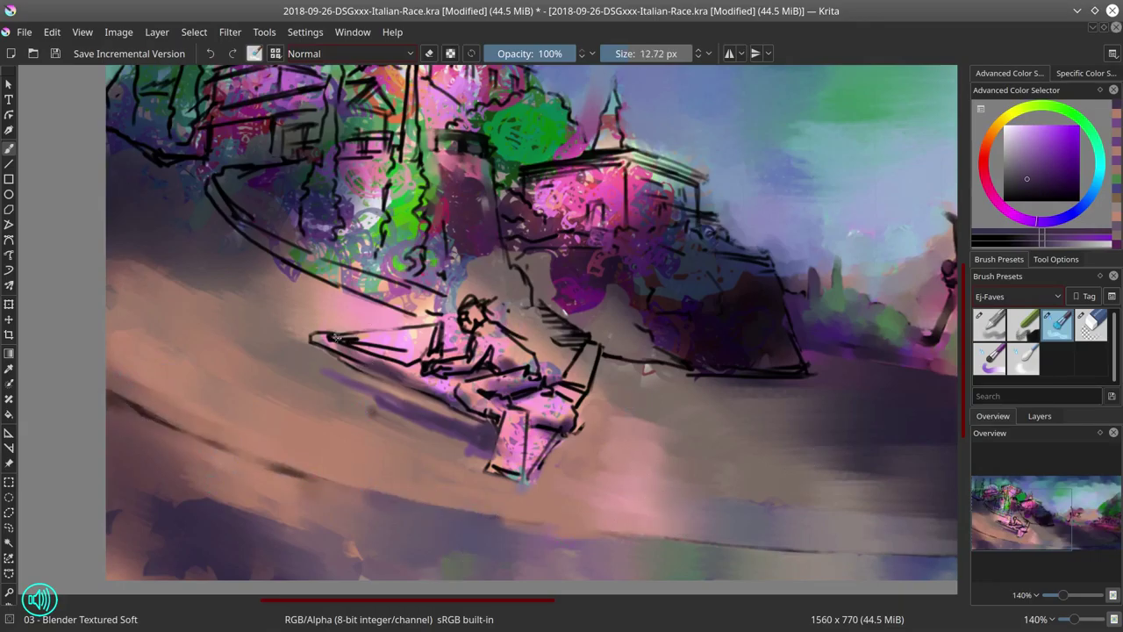
mouse_move(312, 339)
mouse_down()
mouse_move(460, 395)
mouse_move(373, 336)
mouse_move(430, 368)
mouse_move(359, 351)
mouse_up()
Smooth and shade the figure's head, torso, arm, leg and knee lines.
mouse_move(470, 332)
mouse_down()
mouse_move(467, 300)
mouse_move(488, 317)
mouse_move(443, 373)
mouse_move(500, 371)
mouse_move(478, 395)
mouse_move(509, 421)
mouse_move(521, 460)
mouse_move(491, 478)
mouse_up()
mouse_move(484, 330)
mouse_down()
mouse_move(523, 350)
mouse_move(558, 407)
mouse_move(544, 428)
mouse_move(579, 430)
mouse_up()
mouse_move(570, 377)
mouse_down()
mouse_move(597, 344)
mouse_move(576, 400)
mouse_up()
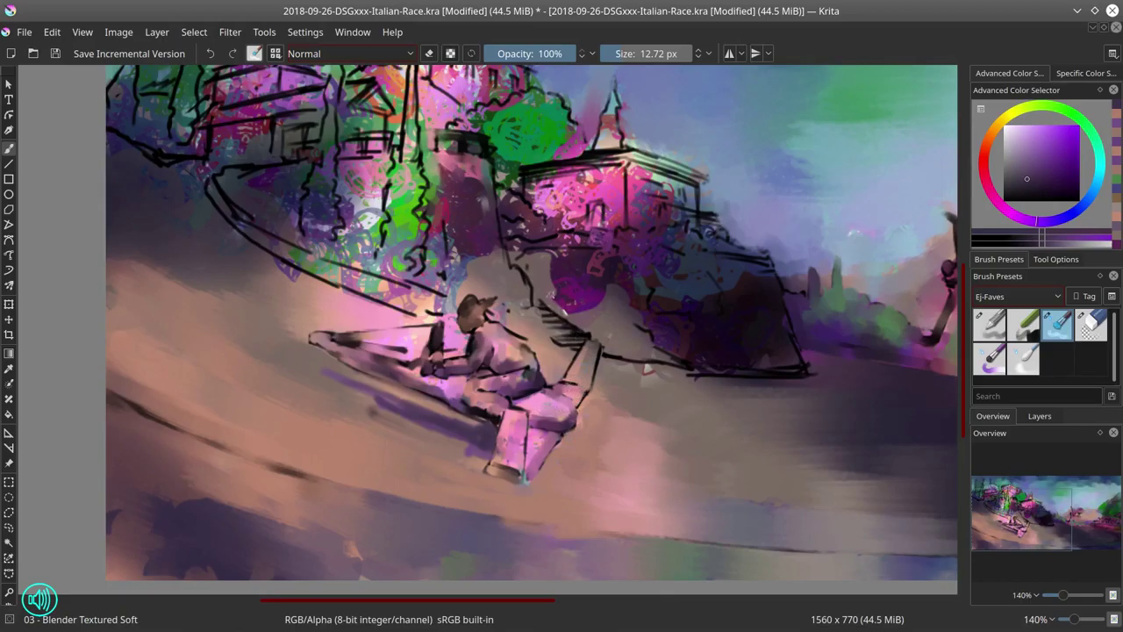
drag(551, 312, 559, 342)
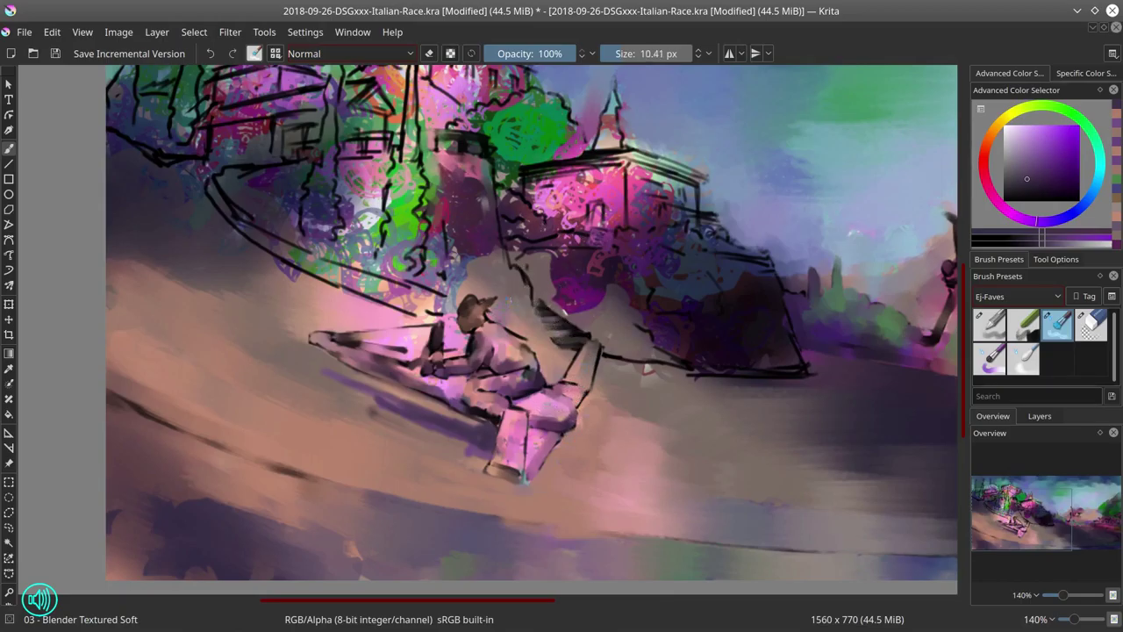
Load the Shapes Mecha brush from Nature-Speed-Paint with a green colour, then return to Blender Textured Soft.
scroll(509, 191, down, 1)
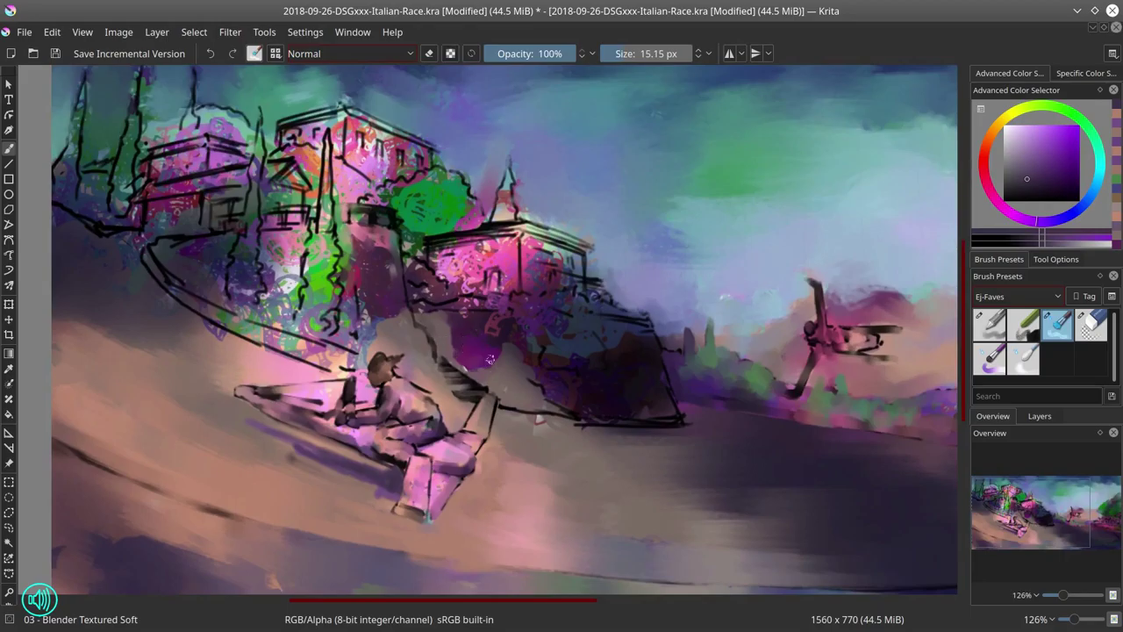
click(1015, 295)
click(1009, 402)
click(1012, 321)
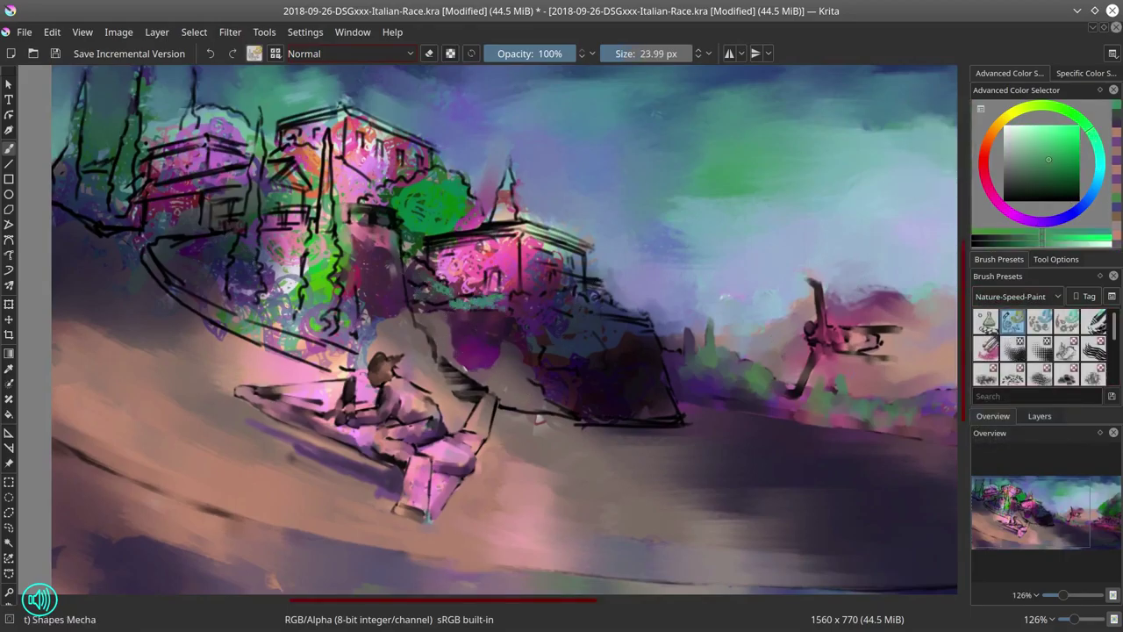
key(slash)
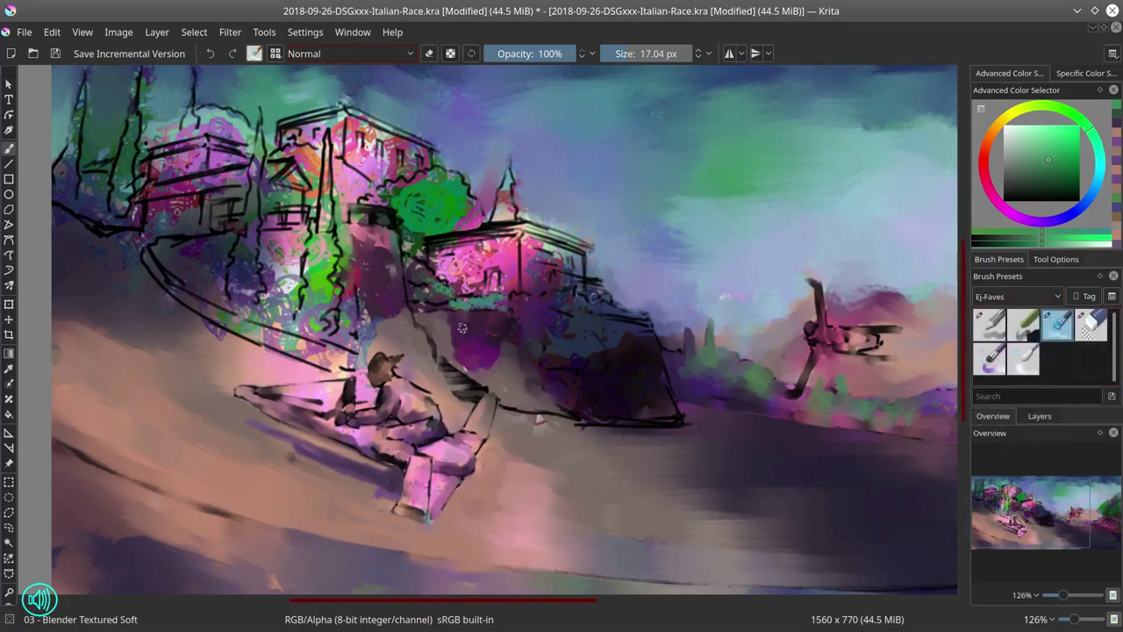
scroll(667, 535, down, 5)
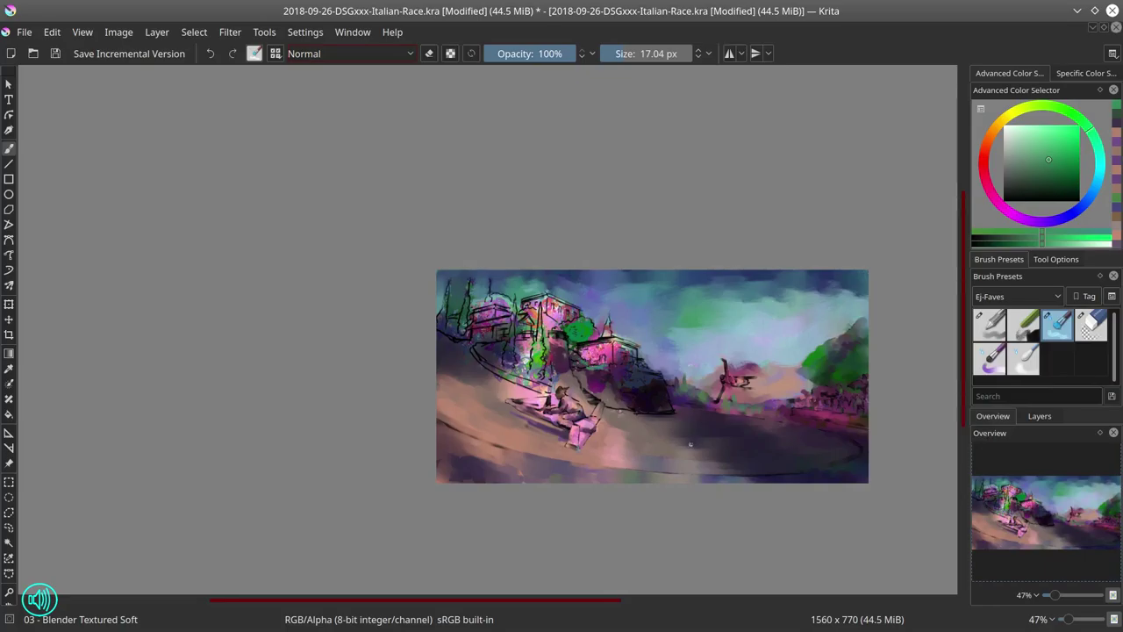
Blend the building base's bottom outline and darken the area below the central tower.
scroll(640, 372, up, 3)
mouse_move(648, 420)
mouse_down()
mouse_move(638, 471)
mouse_move(774, 473)
mouse_up()
mouse_move(501, 358)
mouse_down()
mouse_move(537, 402)
mouse_move(588, 394)
mouse_move(443, 361)
mouse_move(416, 326)
mouse_move(435, 273)
mouse_move(468, 300)
mouse_up()
mouse_move(431, 384)
mouse_down()
mouse_move(405, 421)
mouse_move(268, 354)
mouse_move(216, 313)
mouse_move(283, 354)
mouse_move(325, 197)
mouse_move(321, 344)
mouse_move(286, 333)
mouse_move(292, 283)
mouse_move(246, 297)
mouse_move(223, 261)
mouse_move(197, 259)
mouse_move(212, 274)
mouse_move(441, 251)
mouse_up()
key(bracketleft)
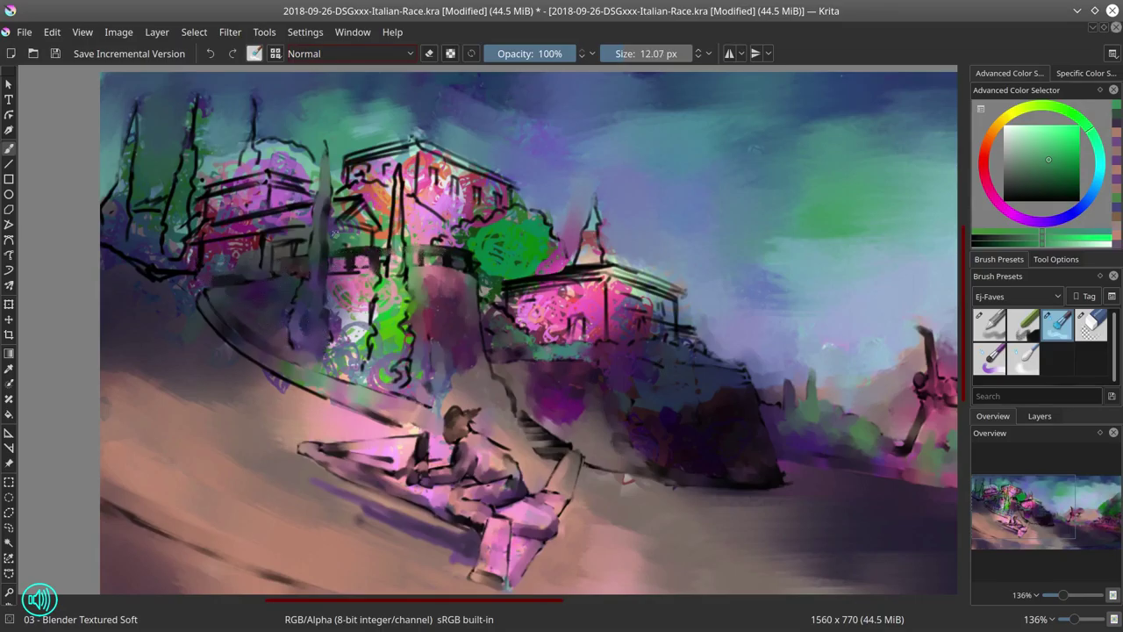
Smooth the left building's railing and the scribbles and green paint on the central wall.
mouse_move(303, 210)
mouse_down()
mouse_move(218, 232)
mouse_move(308, 212)
mouse_up()
drag(208, 267, 252, 255)
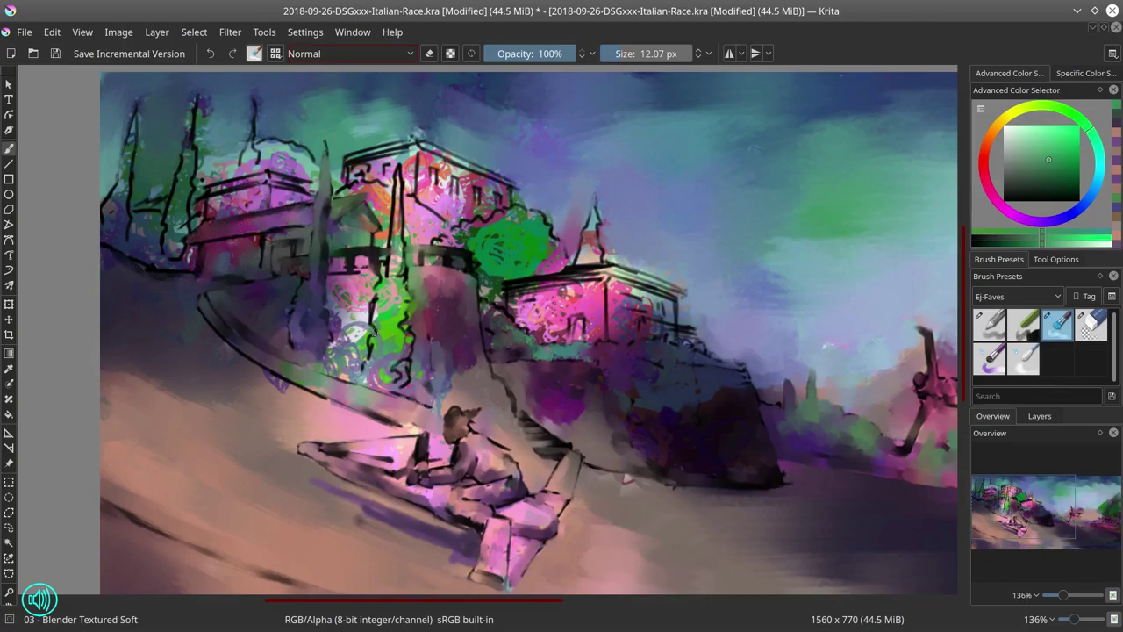
mouse_move(368, 279)
mouse_down()
mouse_move(333, 351)
mouse_move(347, 382)
mouse_move(356, 334)
mouse_move(378, 302)
mouse_move(396, 180)
mouse_move(396, 267)
mouse_up()
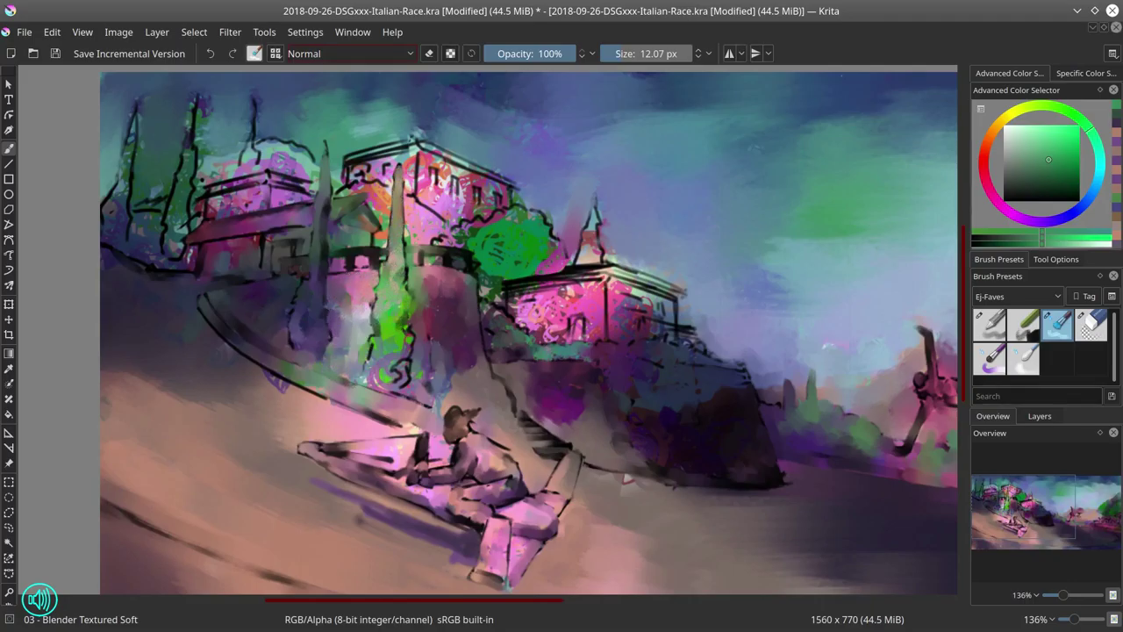
mouse_move(398, 386)
mouse_down()
mouse_move(400, 362)
mouse_move(457, 350)
mouse_up()
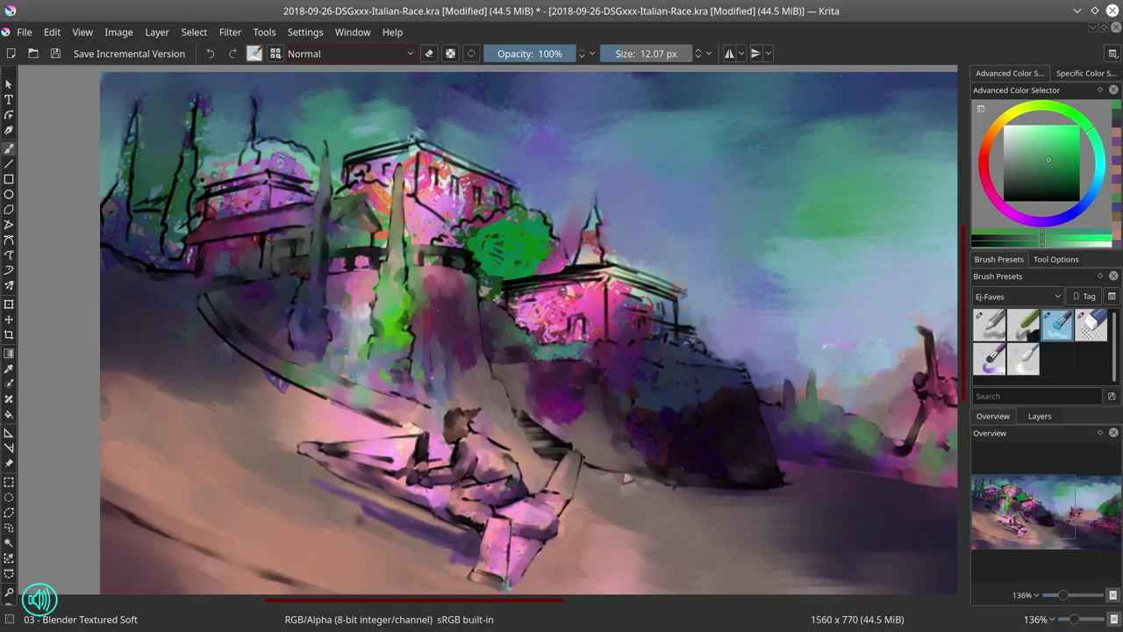
scroll(624, 478, down, 6)
scroll(559, 351, up, 6)
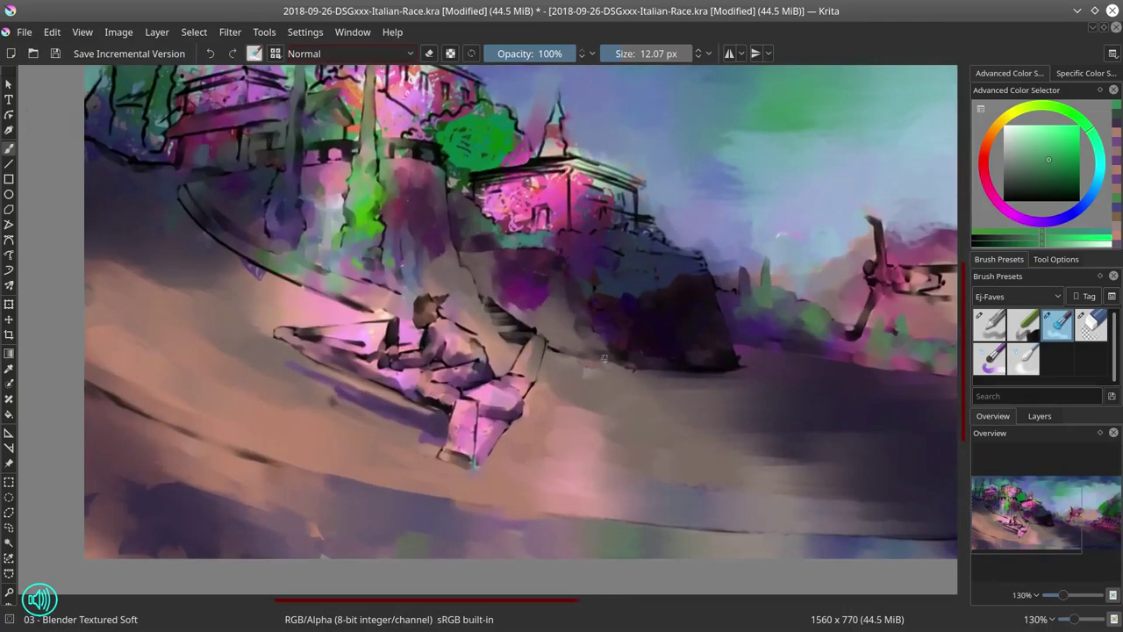
Brush purple beneath the pink building and darken its right side and nearby hillside.
mouse_move(522, 221)
mouse_down()
mouse_move(487, 215)
mouse_move(526, 171)
mouse_move(504, 204)
mouse_move(571, 172)
mouse_move(635, 185)
mouse_move(624, 188)
mouse_up()
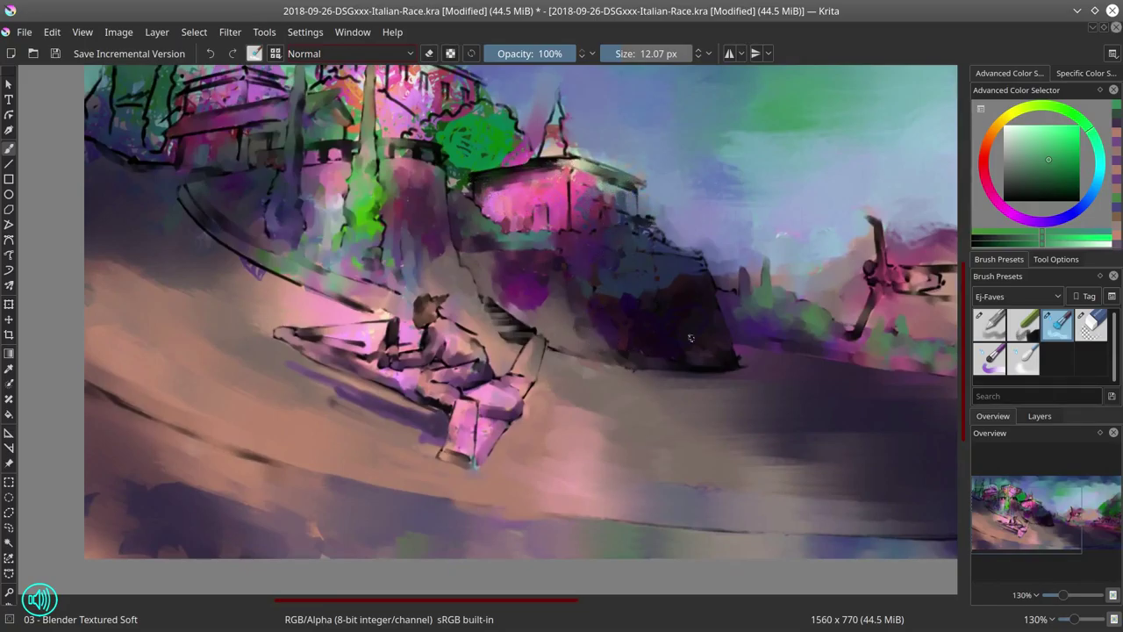
drag(659, 290, 616, 250)
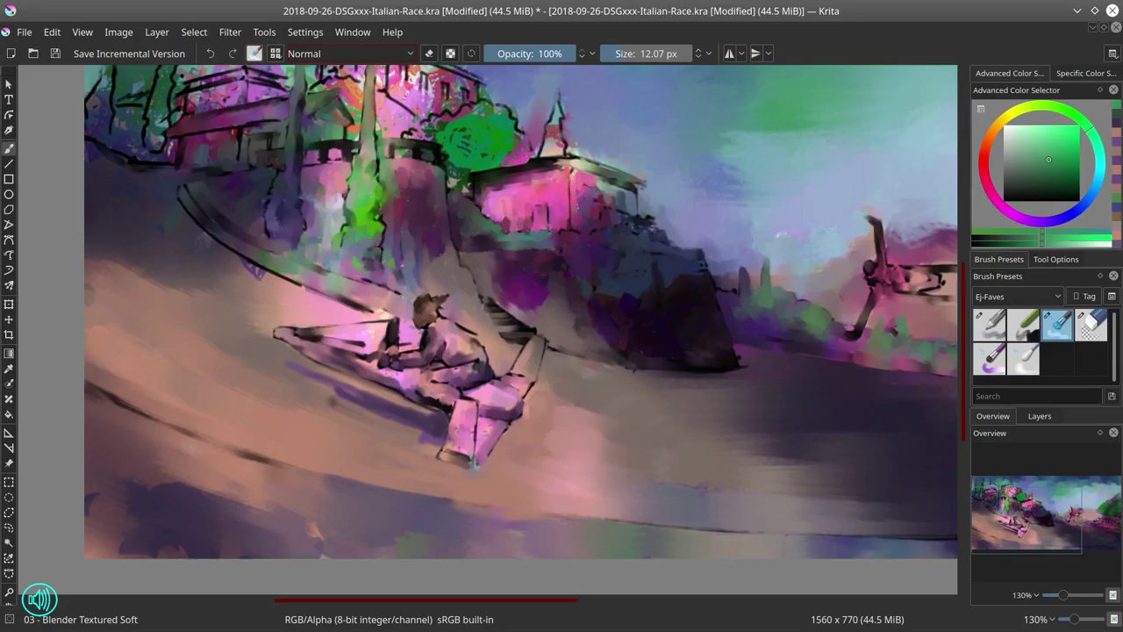
drag(572, 221, 610, 179)
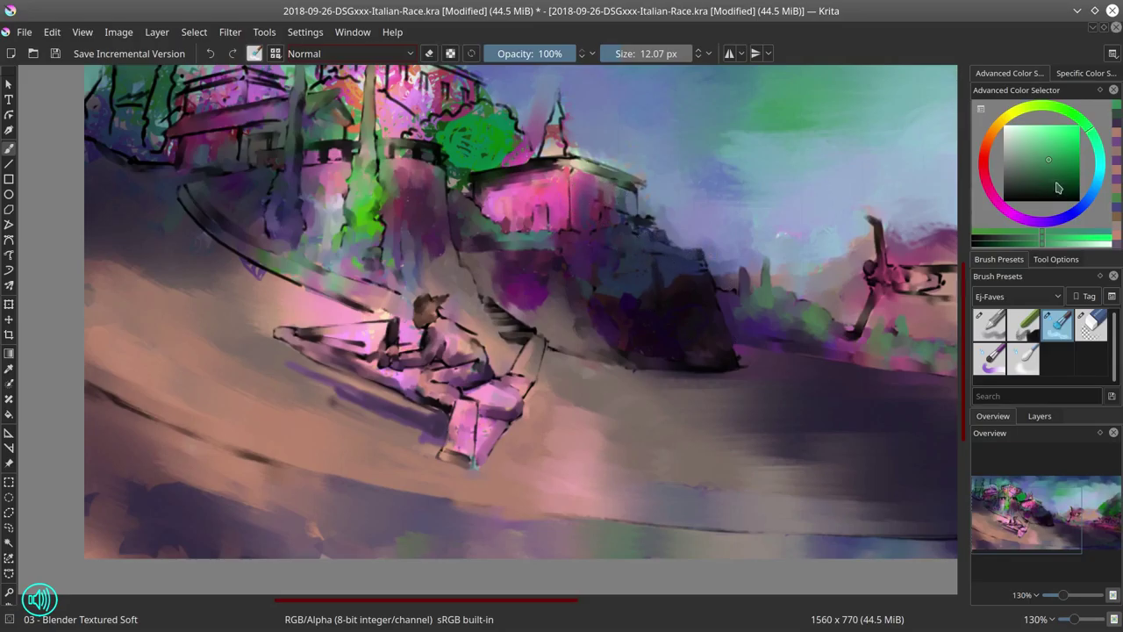
Outline the top left of the green bush with the Shapes Mecha brush.
key(slash)
key(slash)
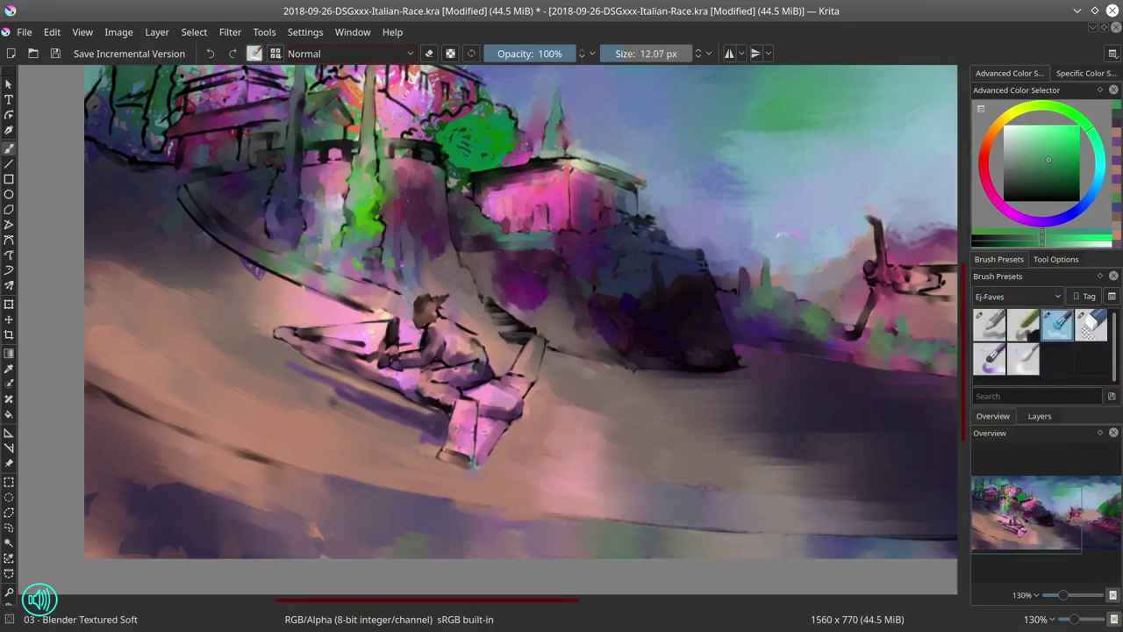
mouse_move(463, 138)
mouse_down()
mouse_move(421, 136)
mouse_move(417, 152)
mouse_move(454, 165)
mouse_up()
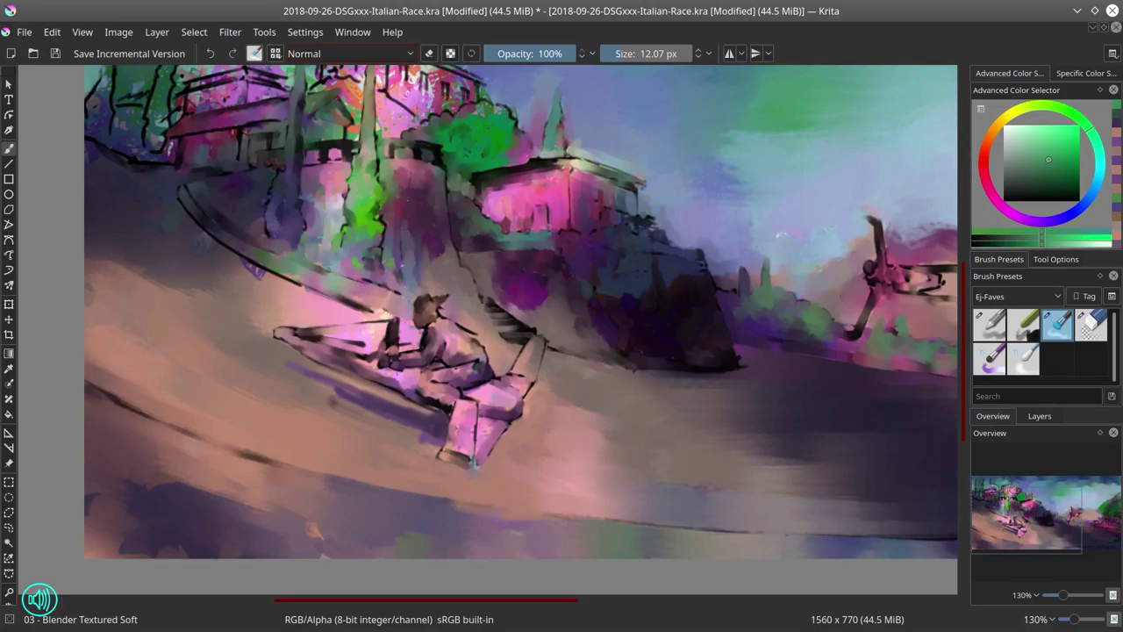
scroll(640, 436, down, 4)
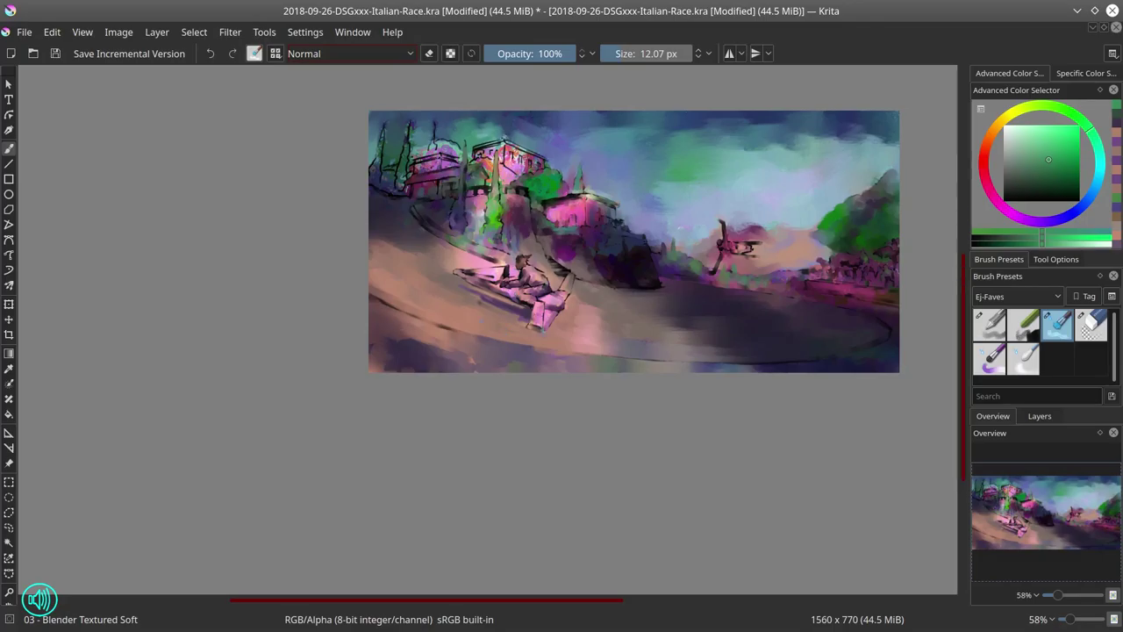
scroll(522, 142, up, 5)
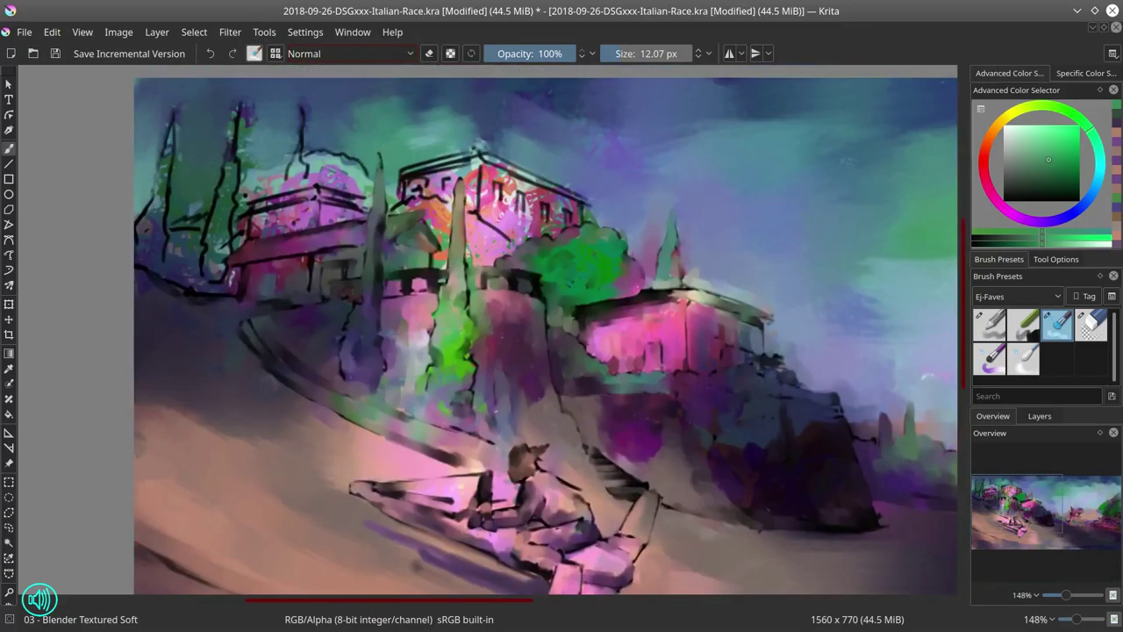
Pick greens and blend greenish-grey strokes near the tree and the house's left wall.
key(/)
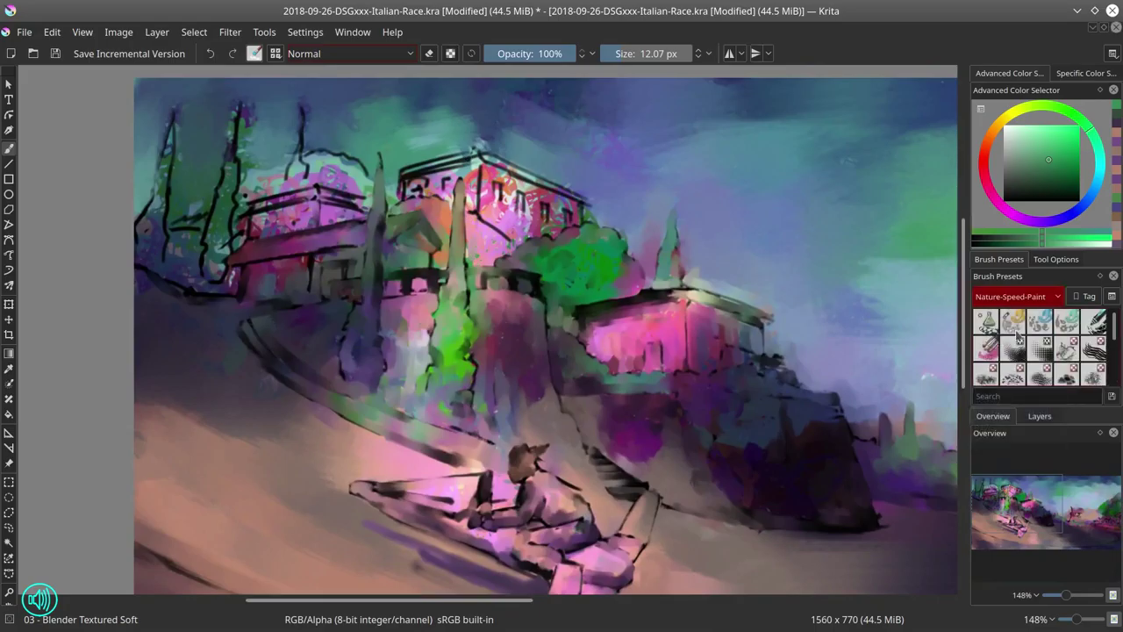
ctrl+click(483, 251)
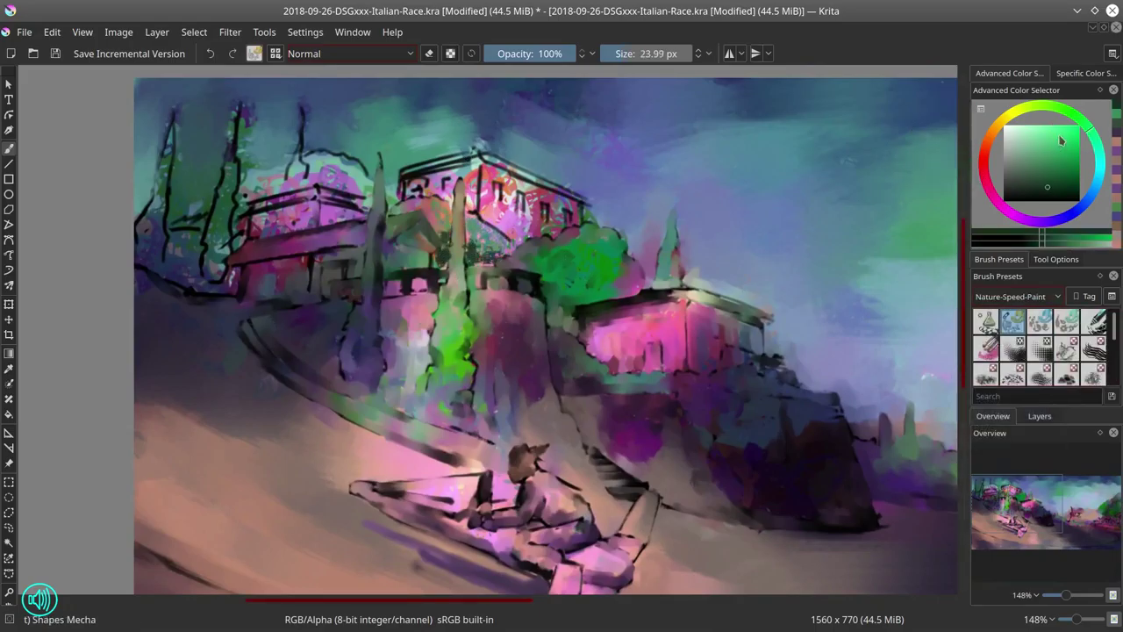
ctrl+click(390, 210)
key(/)
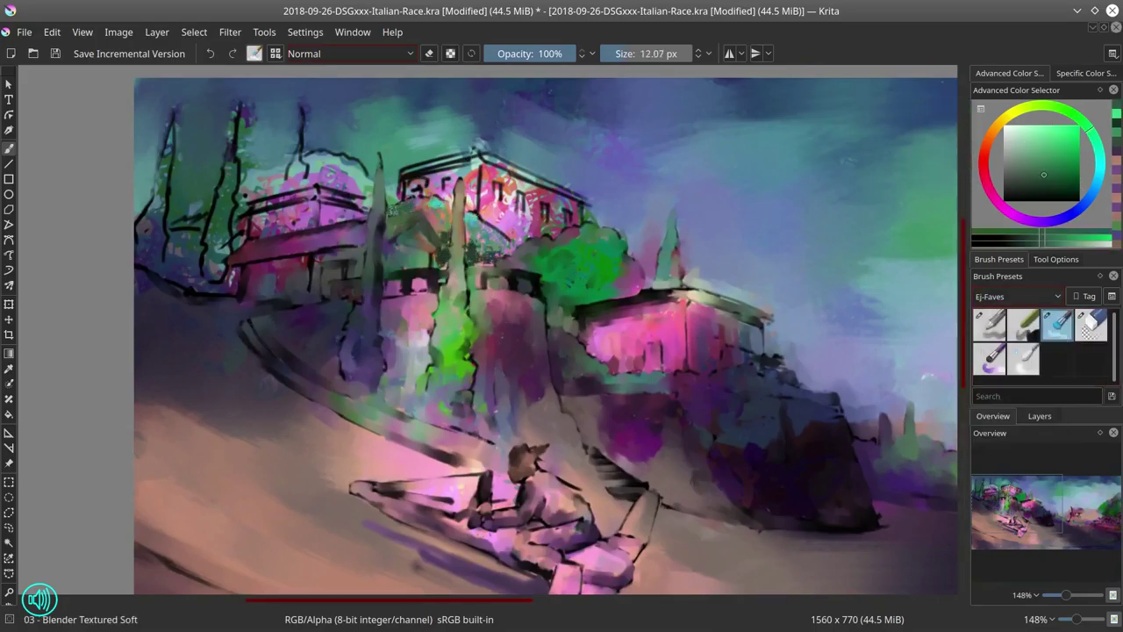
drag(412, 209, 444, 237)
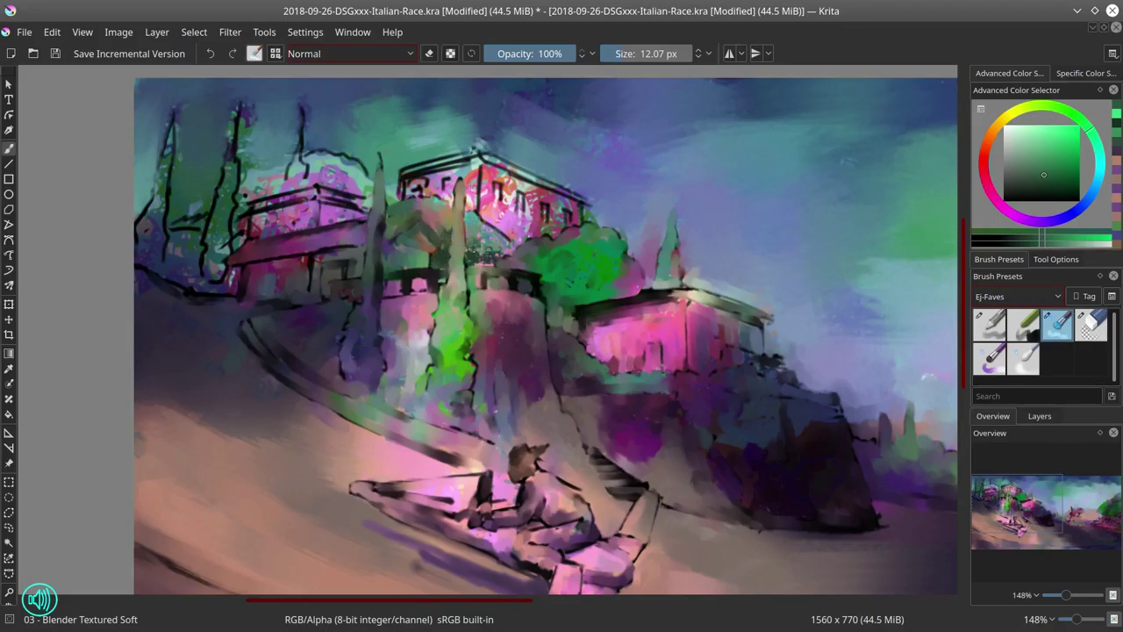
mouse_move(474, 170)
mouse_down()
mouse_move(473, 209)
mouse_move(472, 175)
mouse_move(408, 190)
mouse_move(465, 172)
mouse_move(544, 176)
mouse_move(491, 193)
mouse_move(546, 218)
mouse_up()
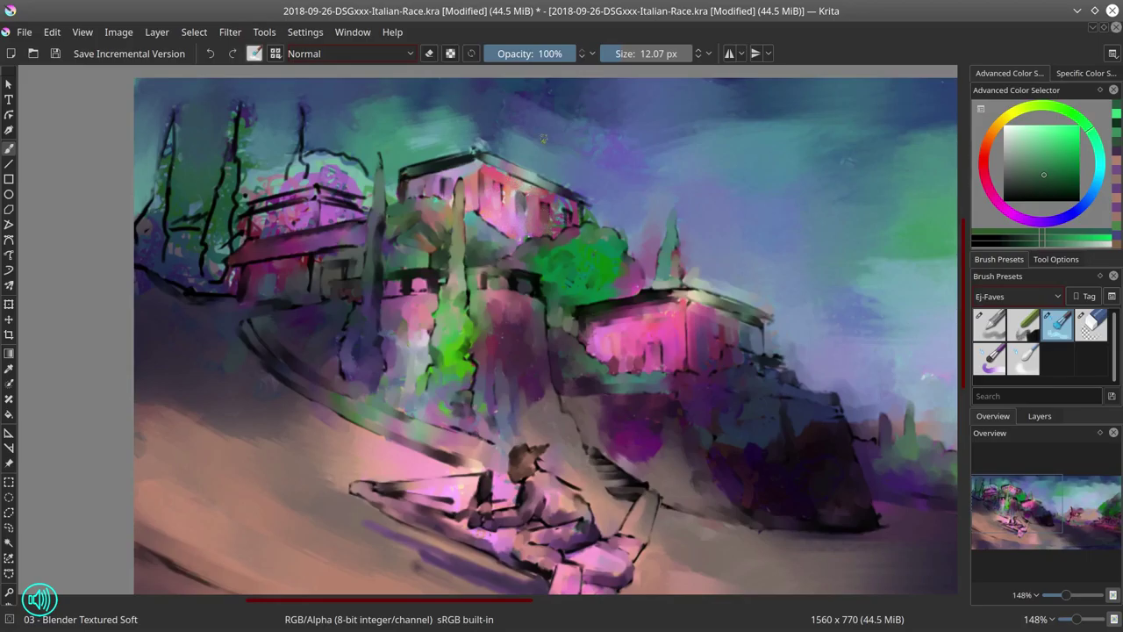
With Basic-4 in Multiply mode, paint violet and dark vertical strokes across the pink house facade.
key(slash)
key(alt+shift+m)
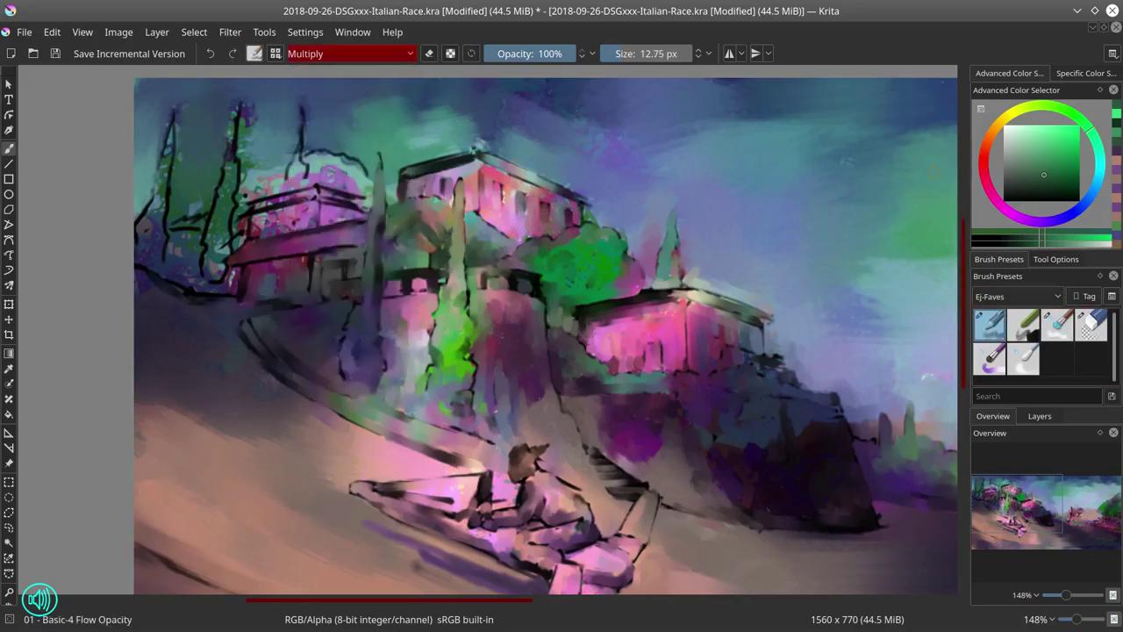
ctrl+click(474, 176)
drag(474, 211, 433, 175)
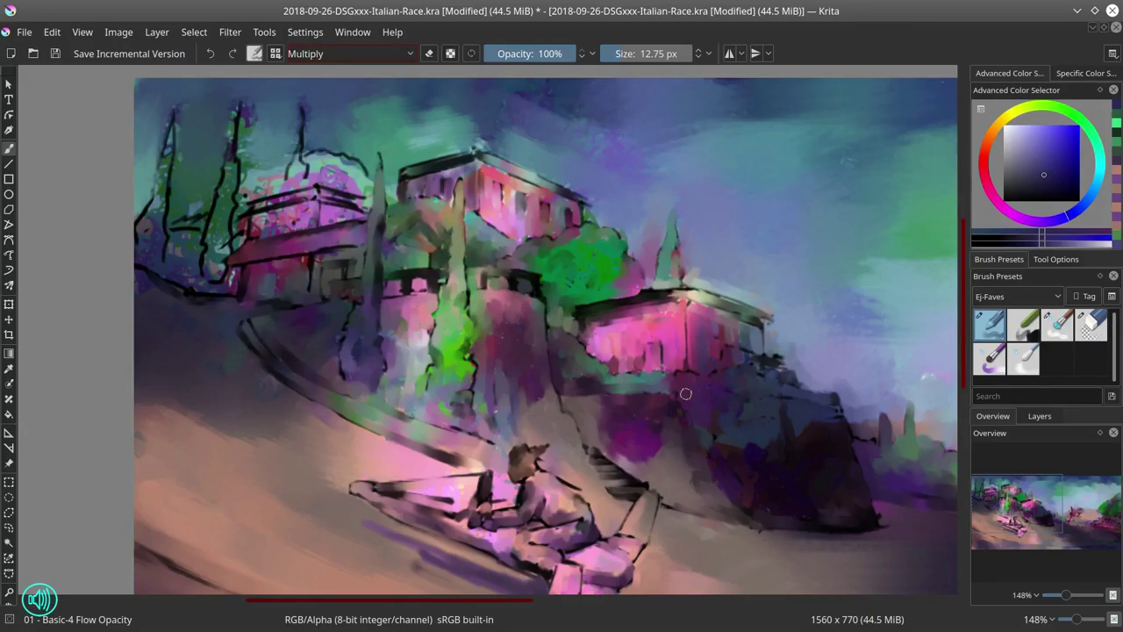
drag(491, 171, 570, 232)
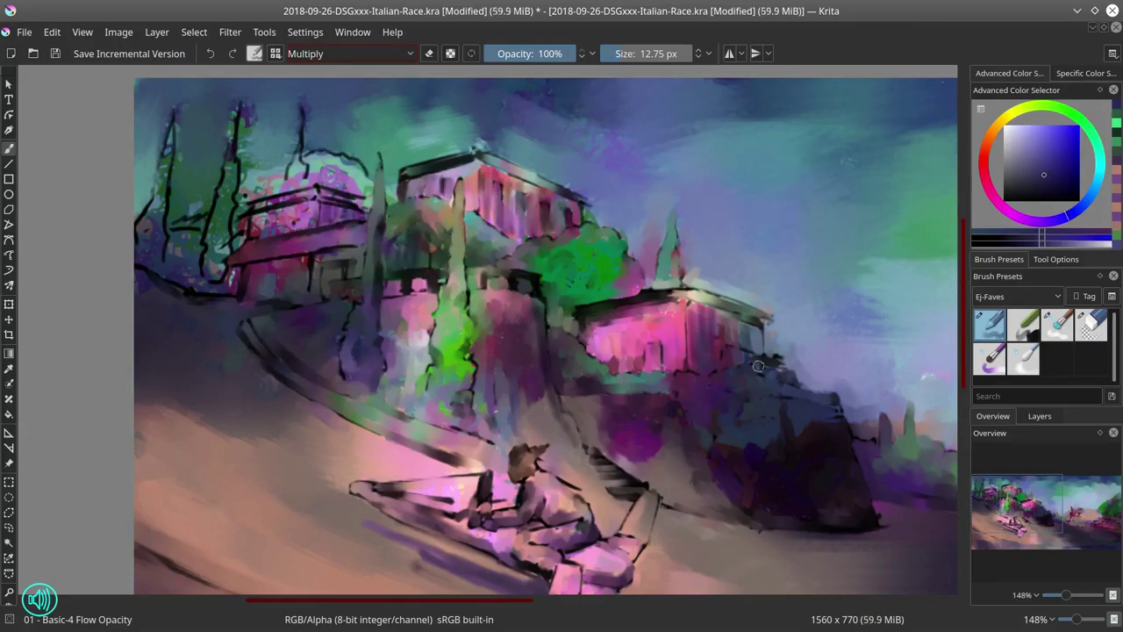
Blend the right building's roof edge and the left building's rooftop with Blender Textured Soft.
key(slash)
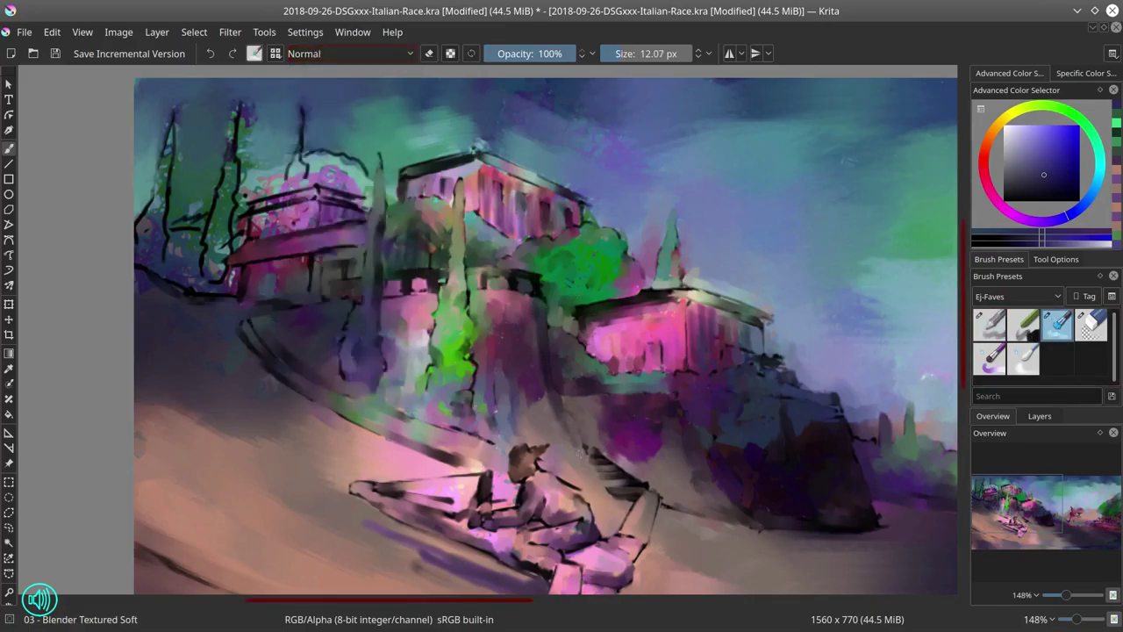
drag(690, 326, 704, 321)
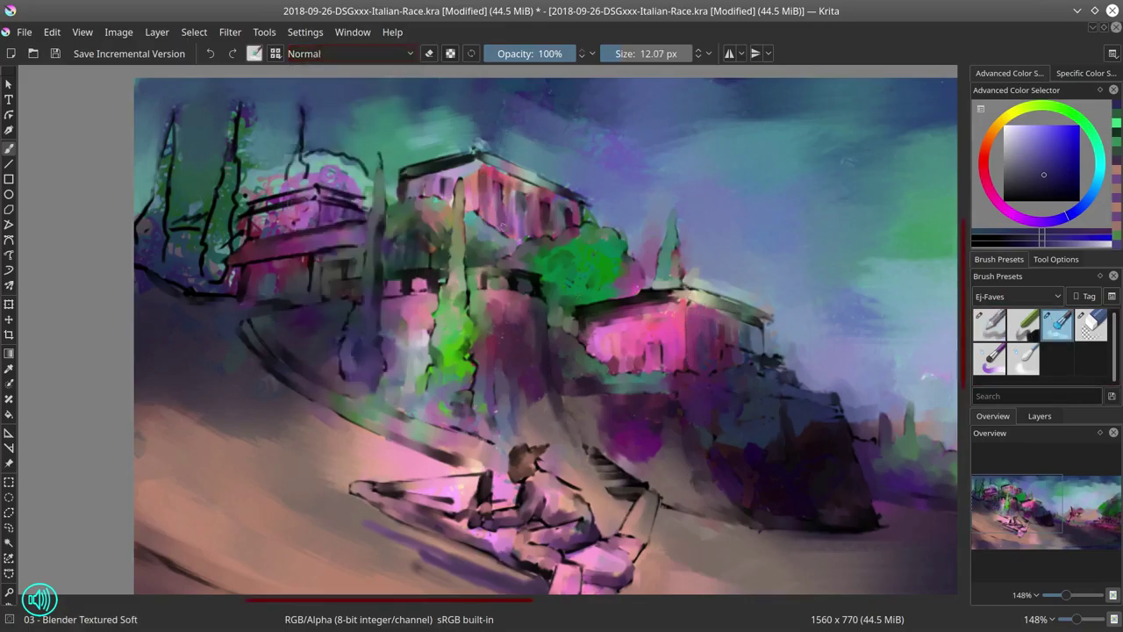
drag(346, 188, 332, 212)
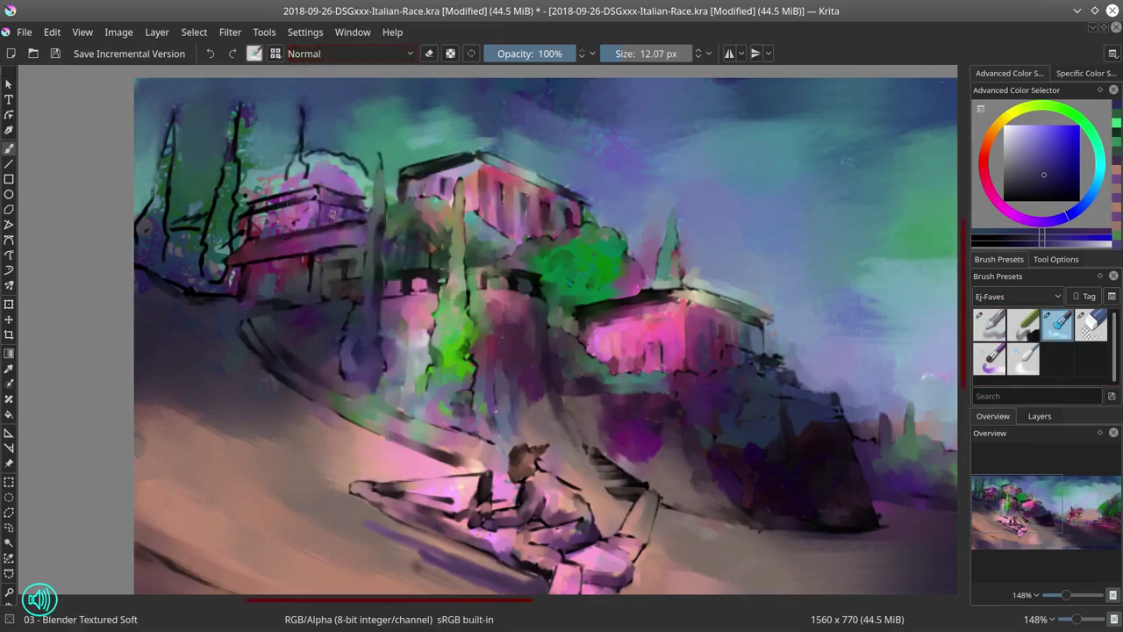
Brighten the ground, left tree trunks and pink roof and wall with orange in Color Dodge mode.
key(slash)
click(351, 53)
click(339, 105)
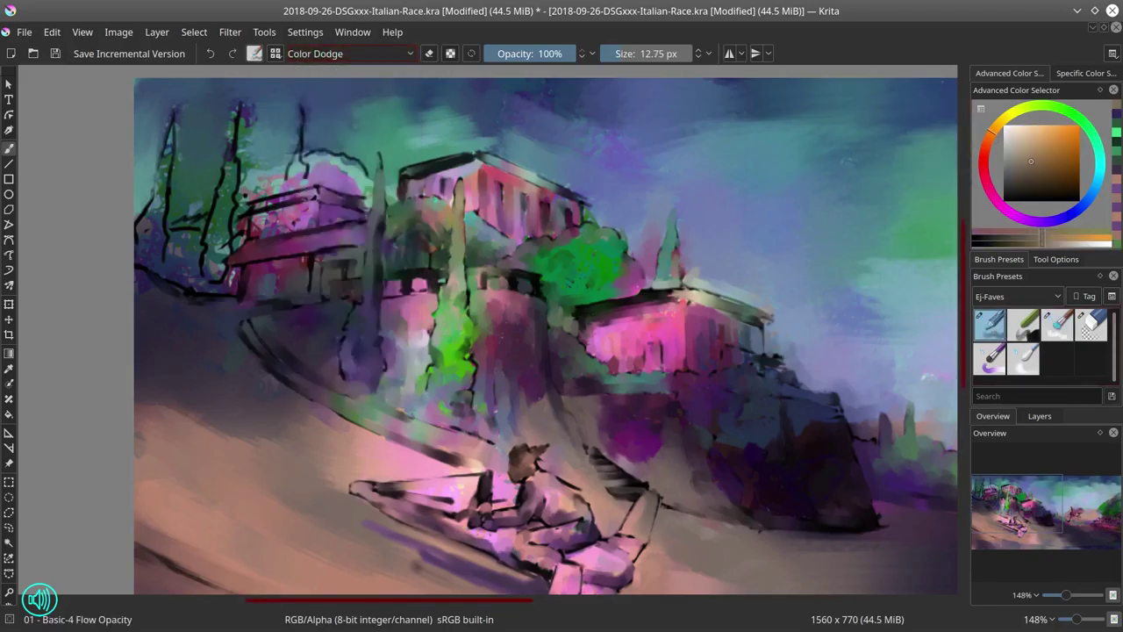
mouse_move(272, 226)
mouse_down()
mouse_move(149, 302)
mouse_move(255, 268)
mouse_up()
key(bracketleft)
key(bracketleft)
drag(235, 136, 211, 272)
drag(171, 145, 140, 250)
drag(298, 119, 289, 189)
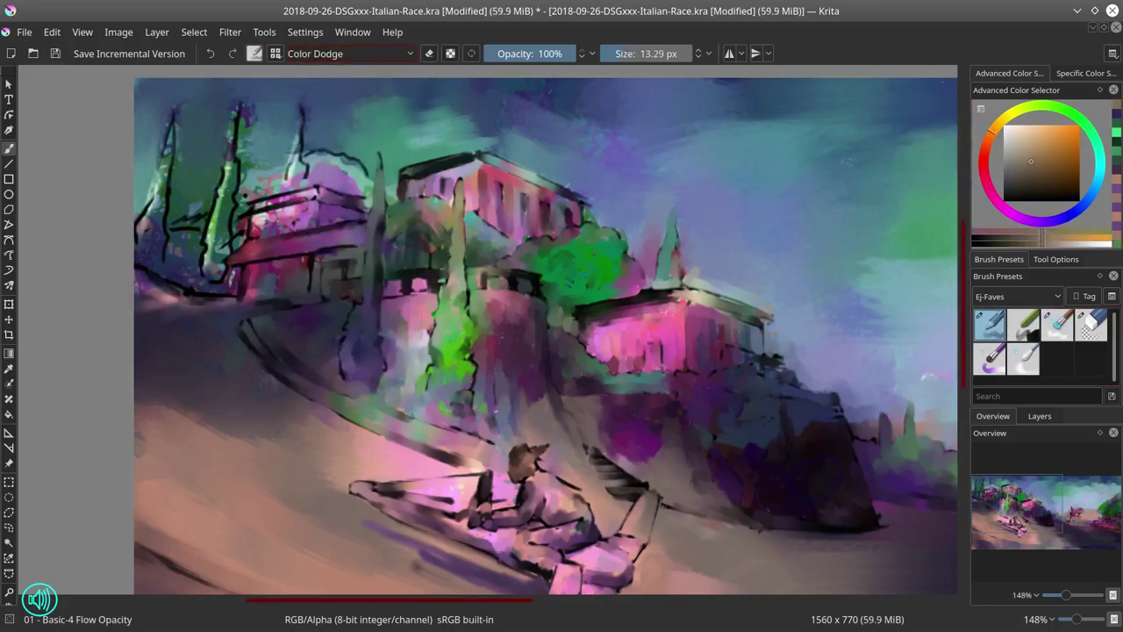
mouse_move(250, 259)
mouse_down()
mouse_move(364, 220)
mouse_move(356, 229)
mouse_up()
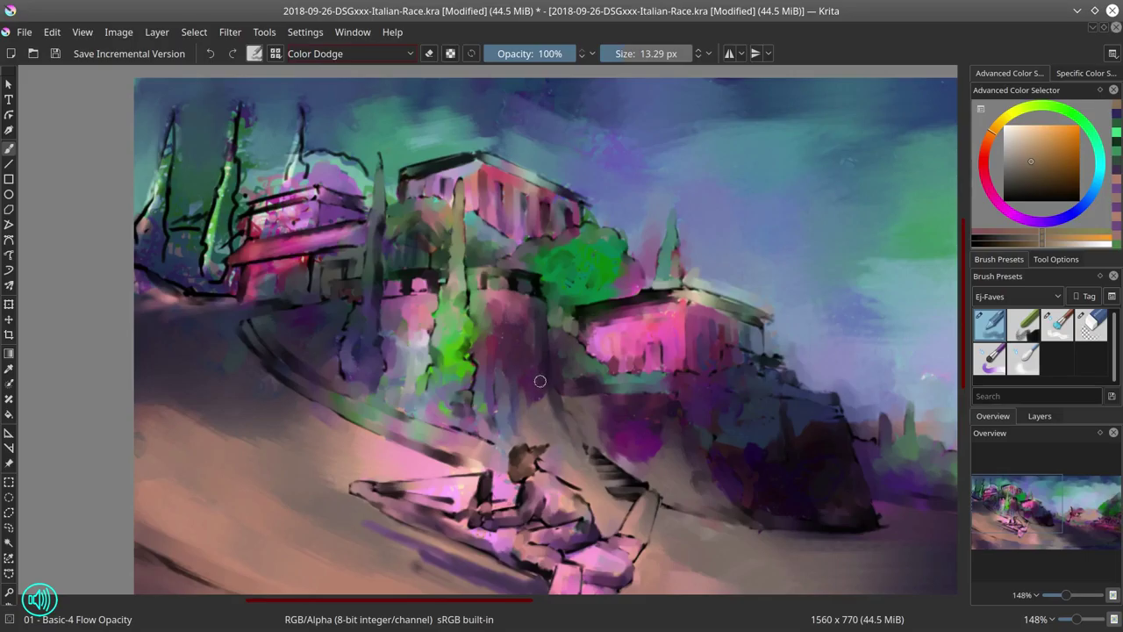
Back in Normal mode, blend the left building's wall and repaint the cypress trees at left.
key(alt+shift+n)
click(1052, 326)
key(bracketright)
mouse_move(257, 291)
mouse_down()
mouse_move(321, 264)
mouse_move(256, 212)
mouse_up()
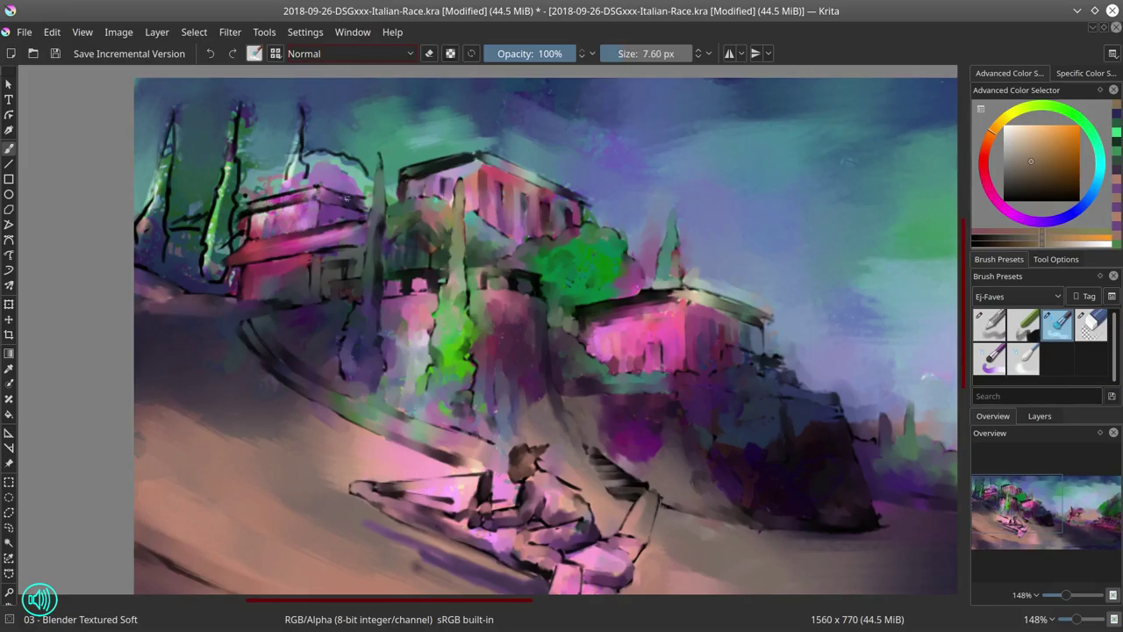
key(bracketright)
drag(227, 255, 232, 110)
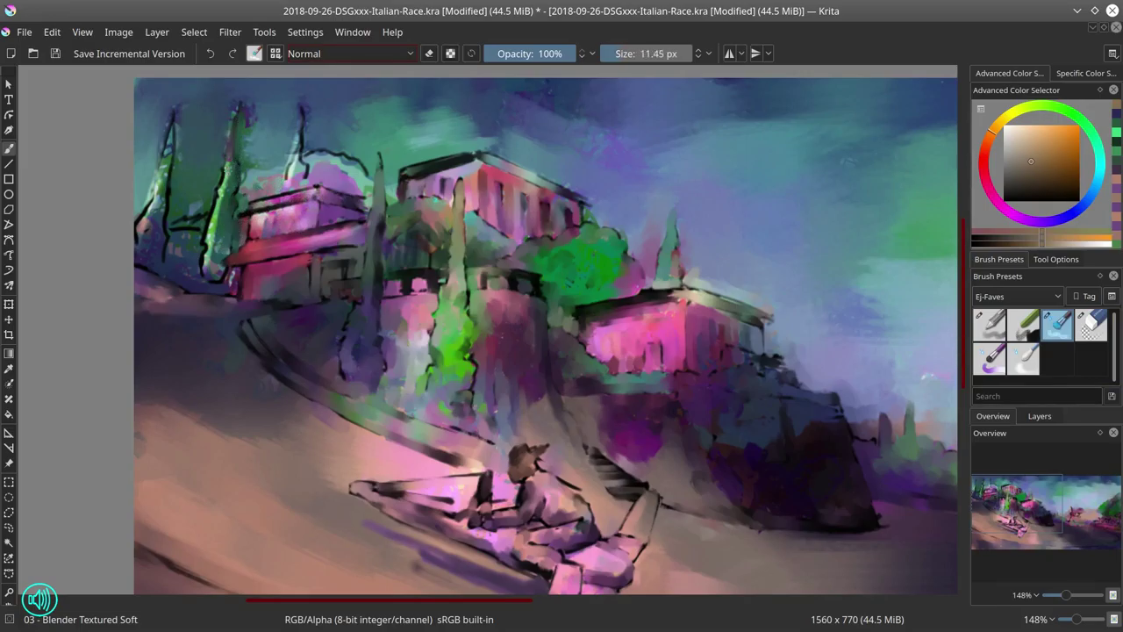
mouse_move(170, 137)
mouse_down()
mouse_move(162, 208)
mouse_move(249, 165)
mouse_up()
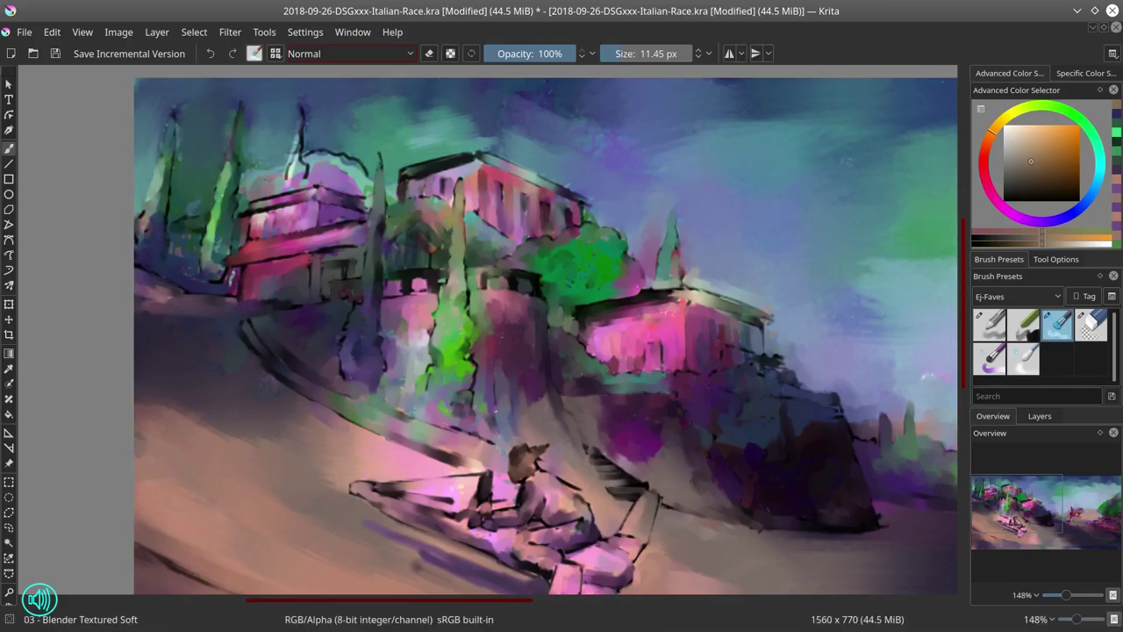
mouse_move(303, 115)
mouse_down()
mouse_move(289, 172)
mouse_move(368, 188)
mouse_up()
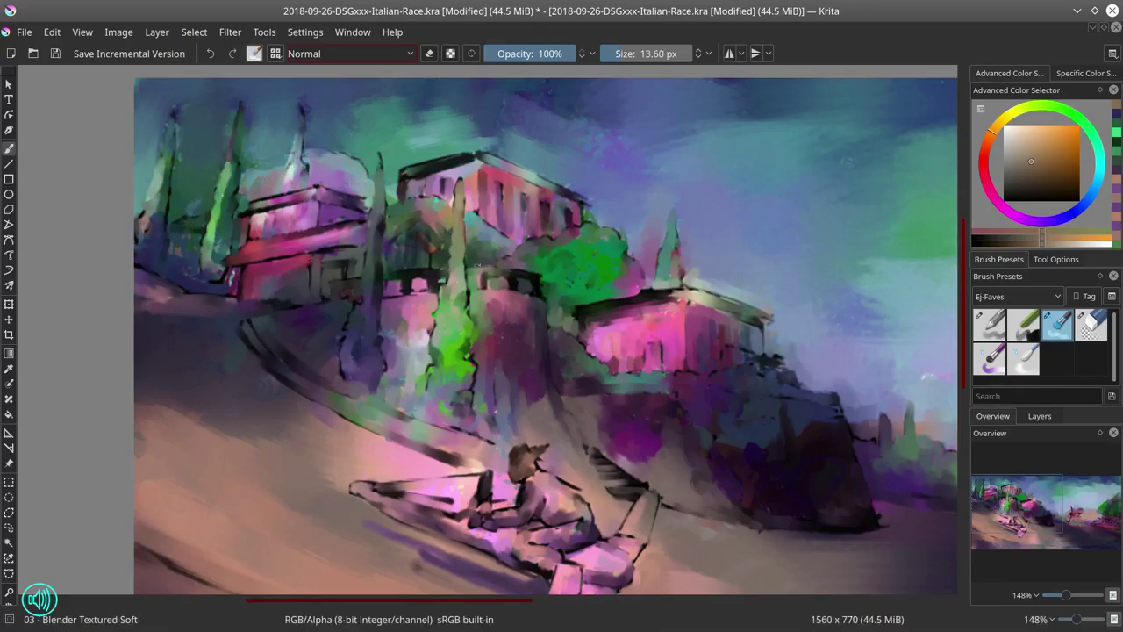
scroll(539, 316, down, 3)
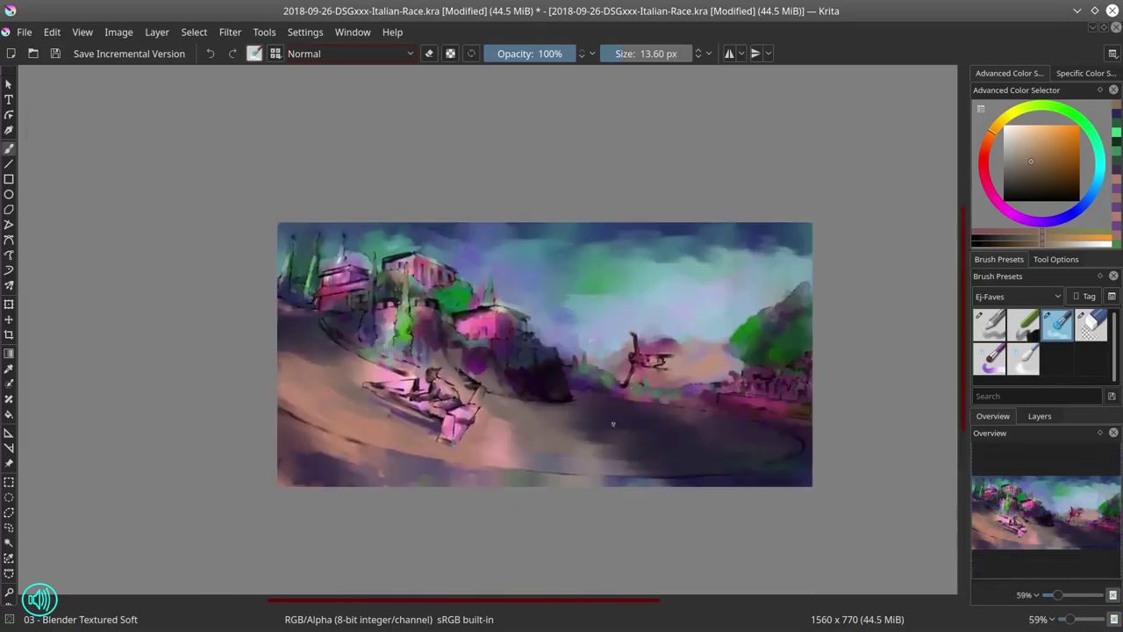
scroll(711, 264, up, 2)
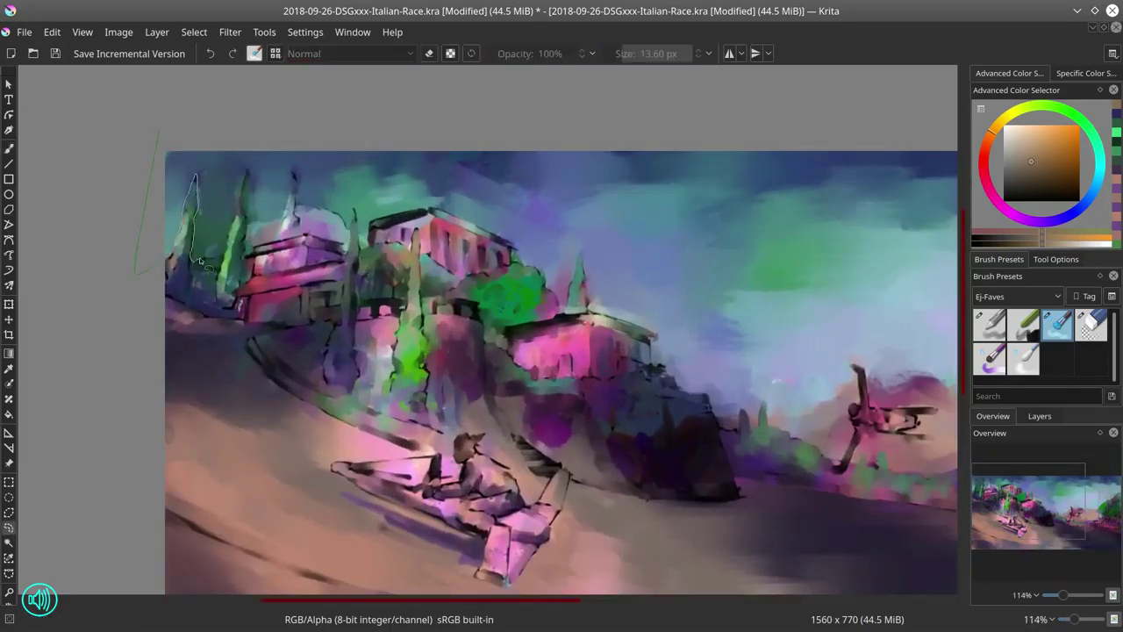
Lasso-select the sky above the treetops and around the buildings.
drag(301, 164, 160, 129)
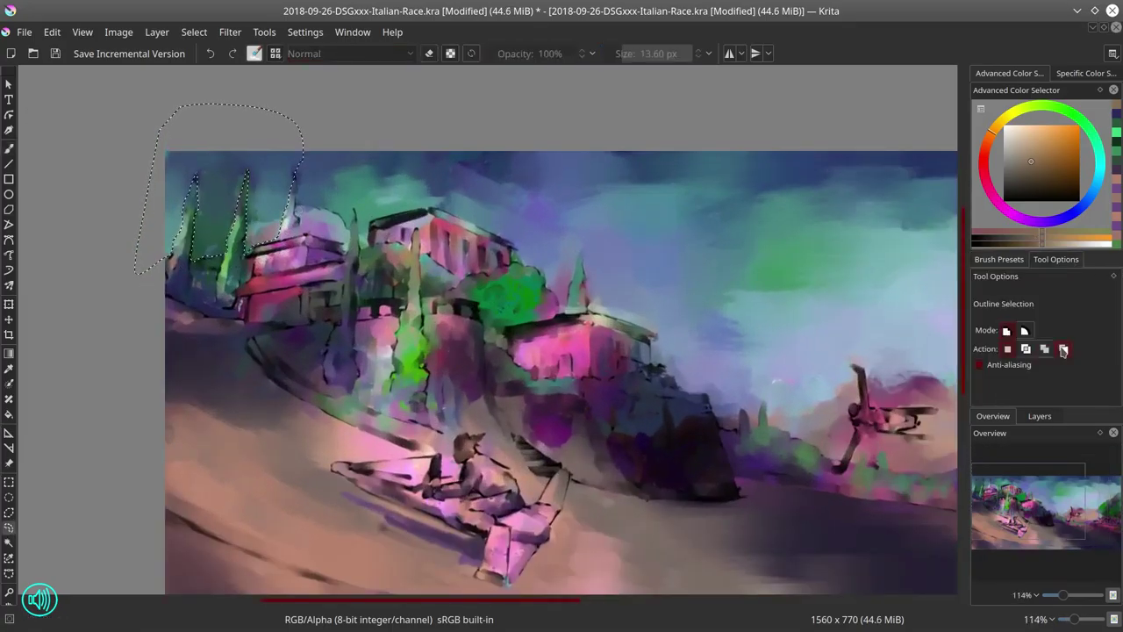
mouse_move(296, 205)
mouse_down()
mouse_move(289, 114)
mouse_move(395, 167)
mouse_move(359, 229)
mouse_up()
mouse_move(552, 290)
mouse_down()
mouse_move(599, 176)
mouse_move(418, 120)
mouse_up()
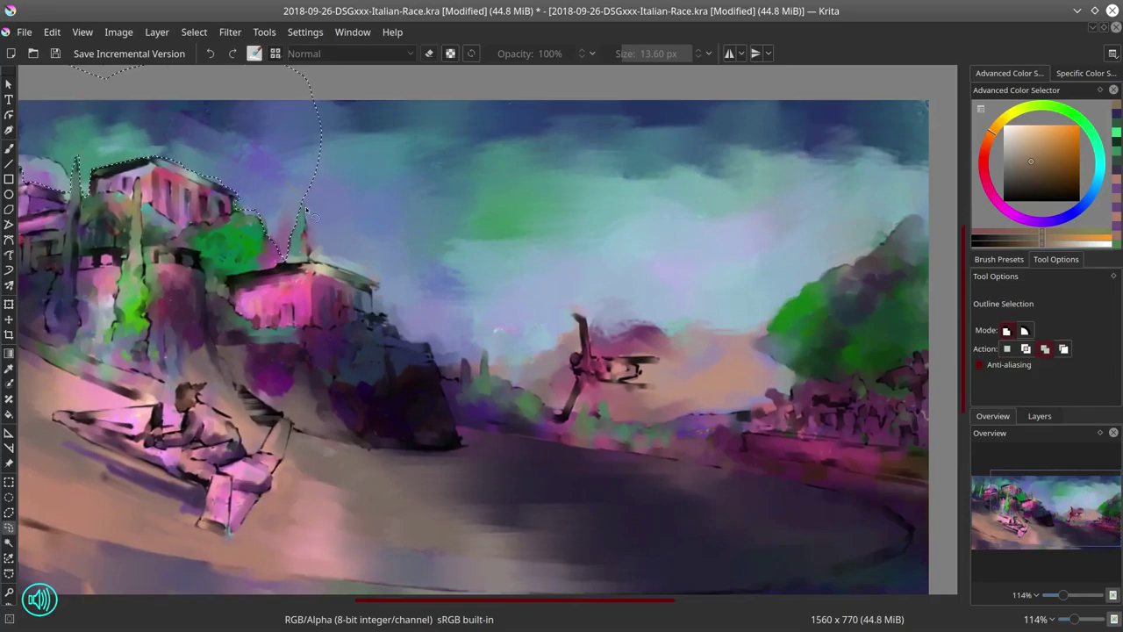
mouse_move(384, 240)
mouse_down()
mouse_move(452, 264)
mouse_move(439, 364)
mouse_move(568, 333)
mouse_move(666, 336)
mouse_move(754, 219)
mouse_up()
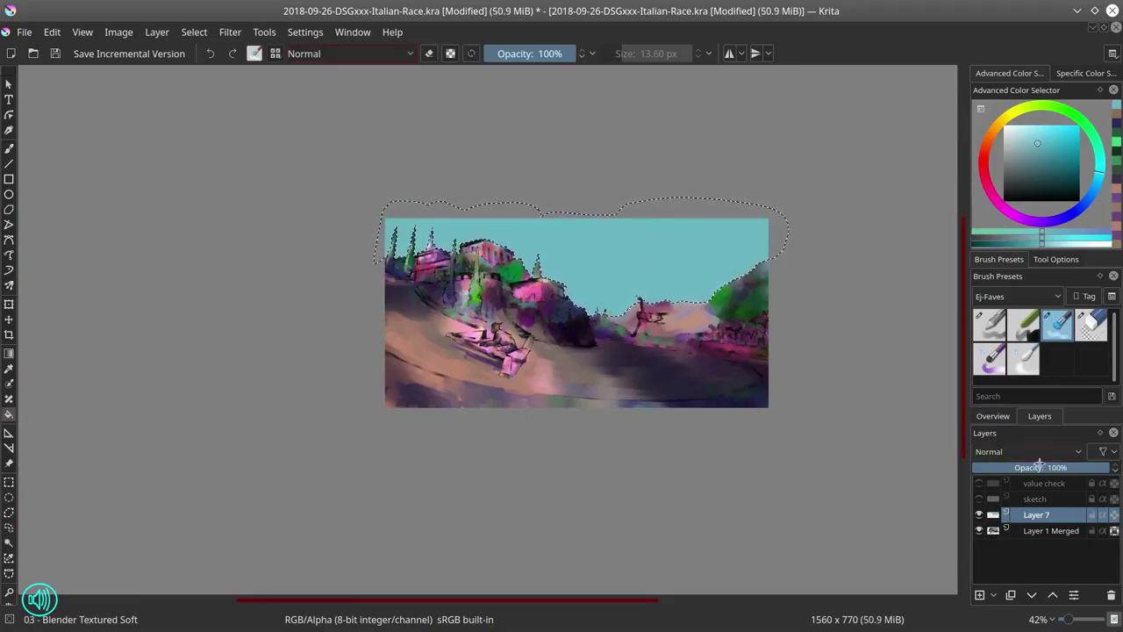
Open the Layer 7 options, save the painting and sample the teal sky colour.
right_click(1072, 521)
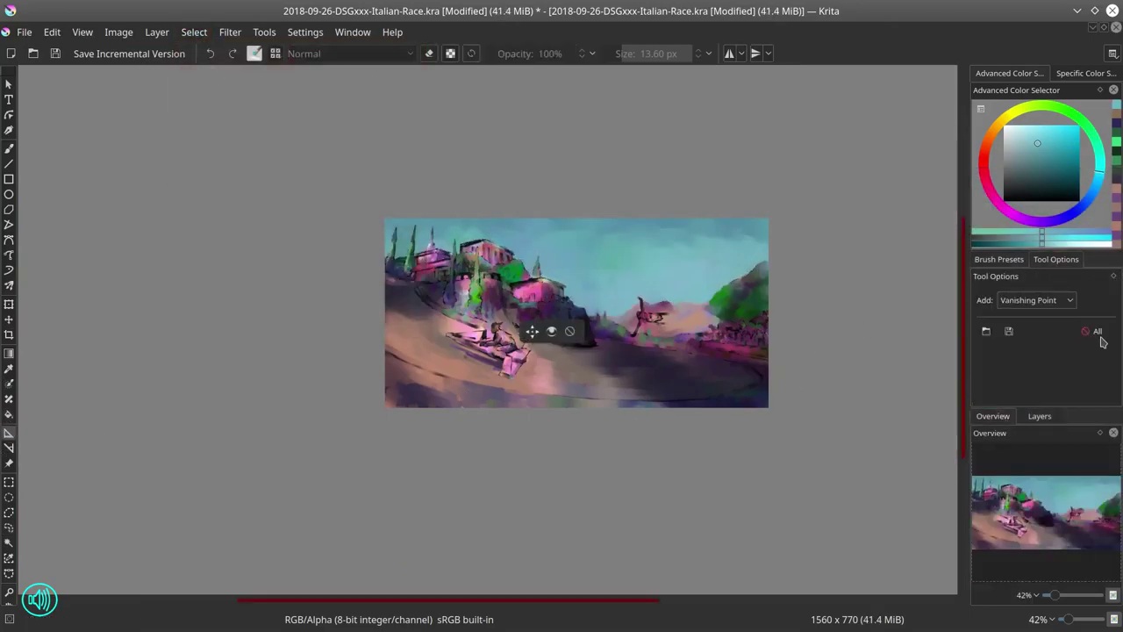
key(ctrl+s)
scroll(575, 312, up, 4)
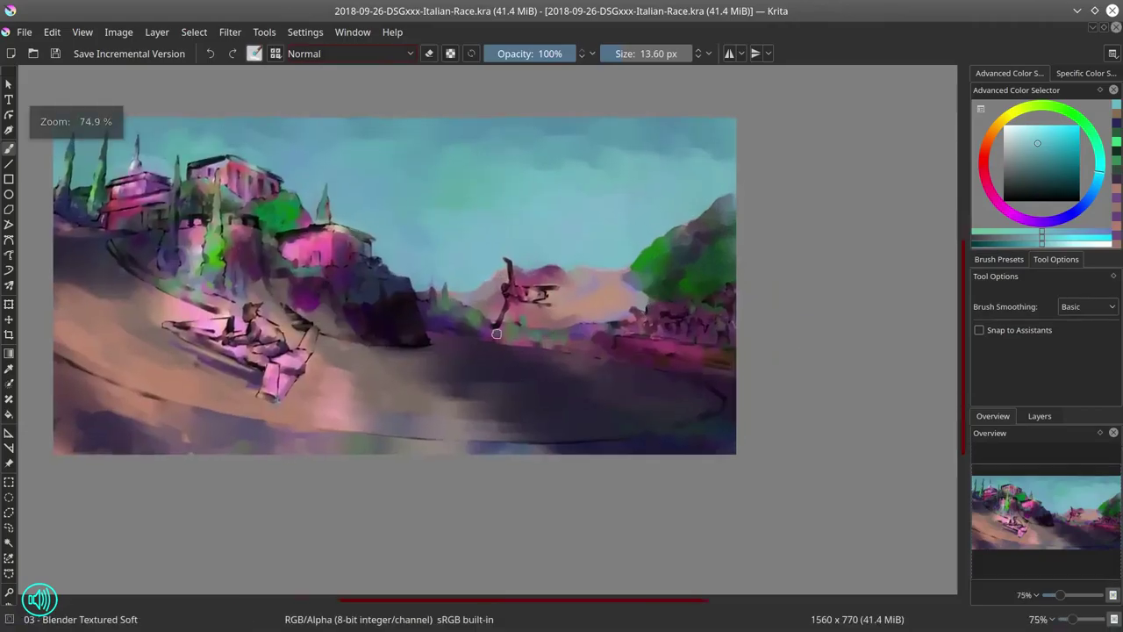
ctrl+click(331, 250)
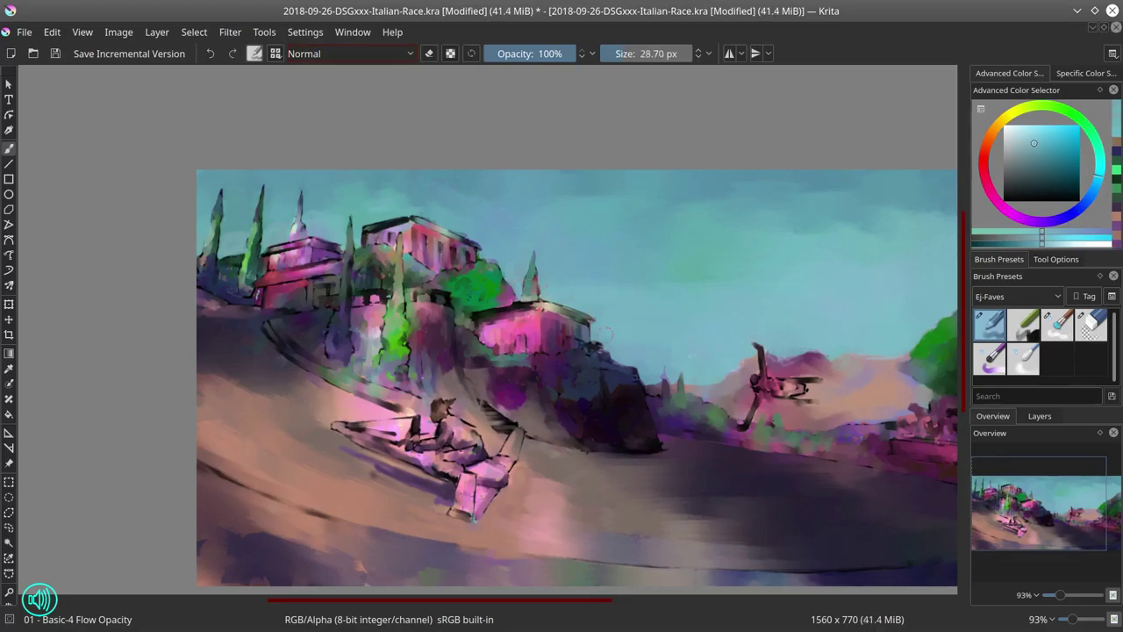
drag(575, 368, 360, 356)
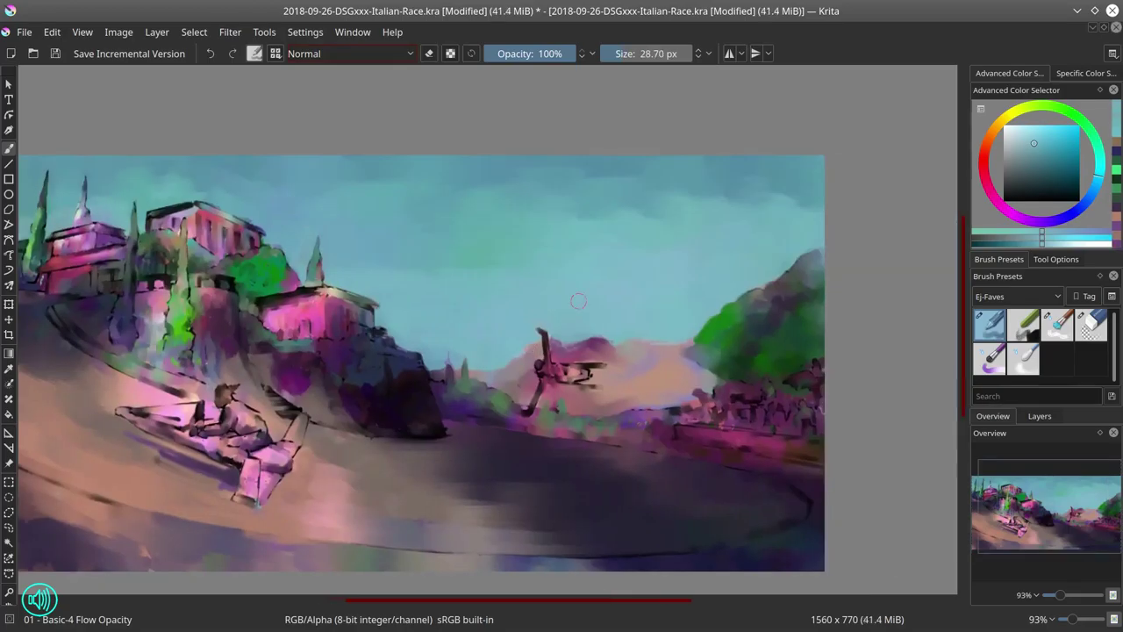
Paint light streaks across the lower sky, blend them above the horizon, and save.
mouse_move(443, 360)
mouse_down()
mouse_move(456, 351)
mouse_move(403, 333)
mouse_move(667, 316)
mouse_move(470, 351)
mouse_move(392, 328)
mouse_up()
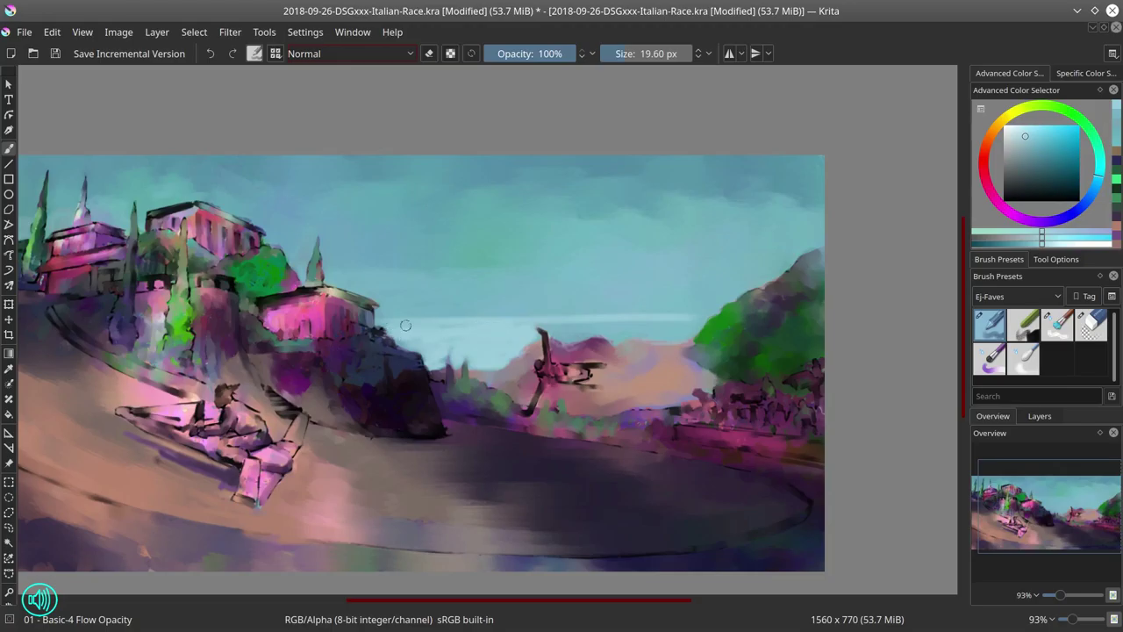
drag(556, 332, 706, 324)
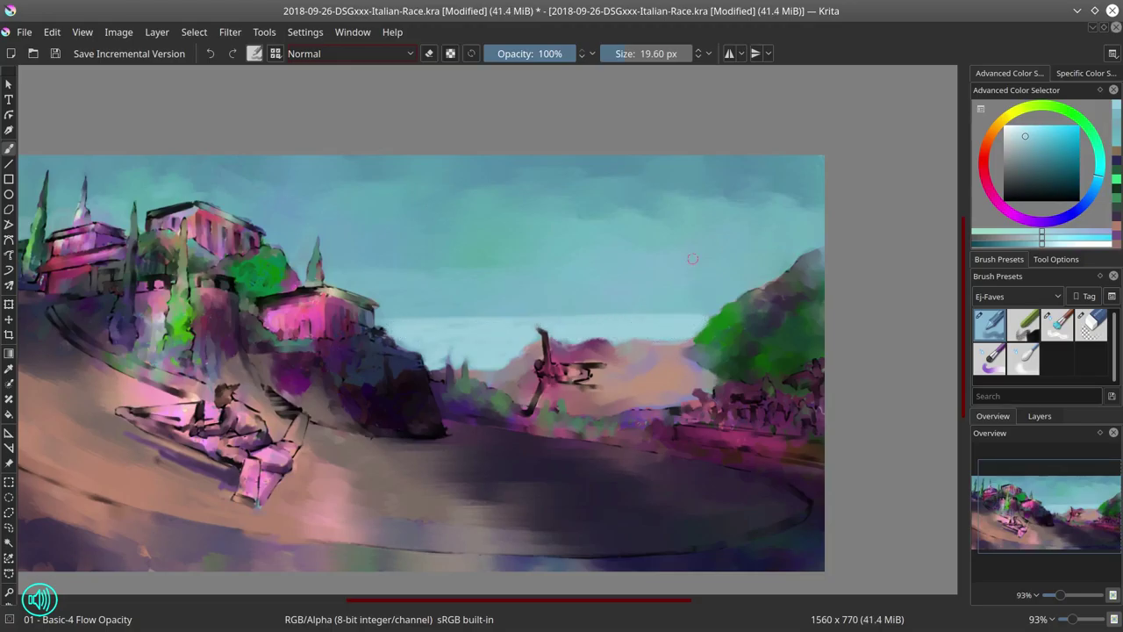
key(slash)
drag(439, 321, 448, 324)
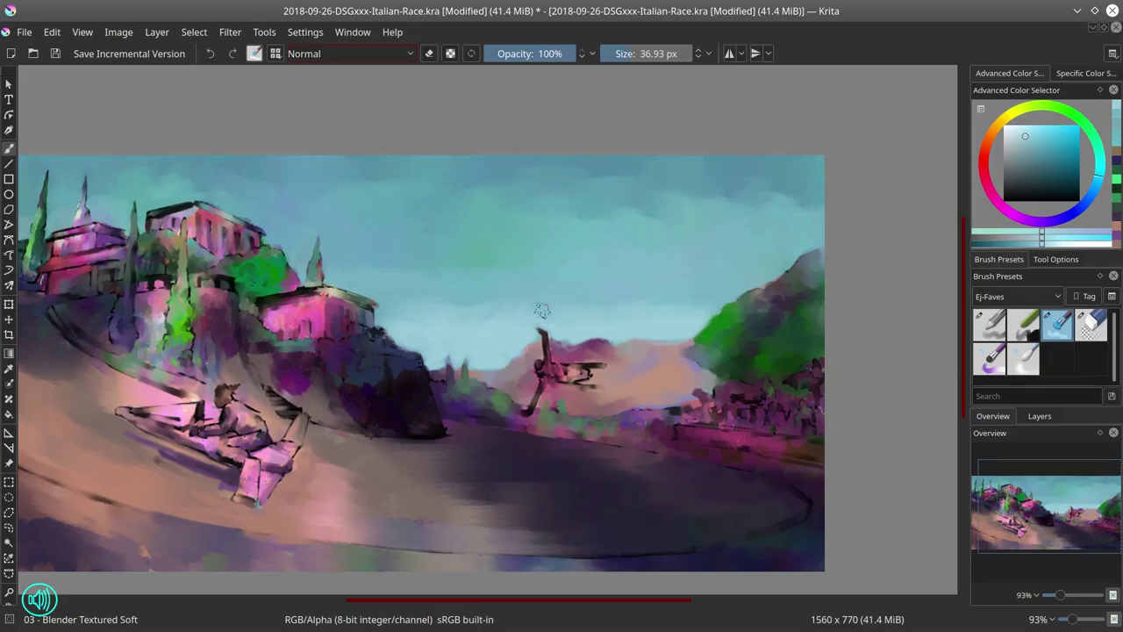
click(55, 54)
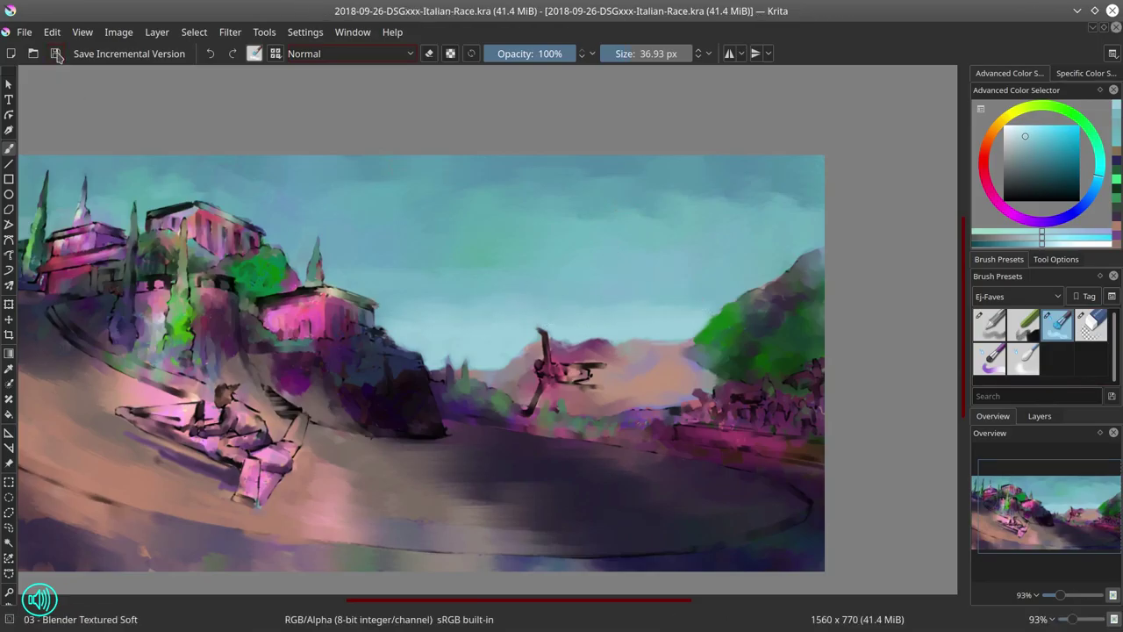
Sample a peach tone and paint the distant pink mountains behind the racer.
key(/)
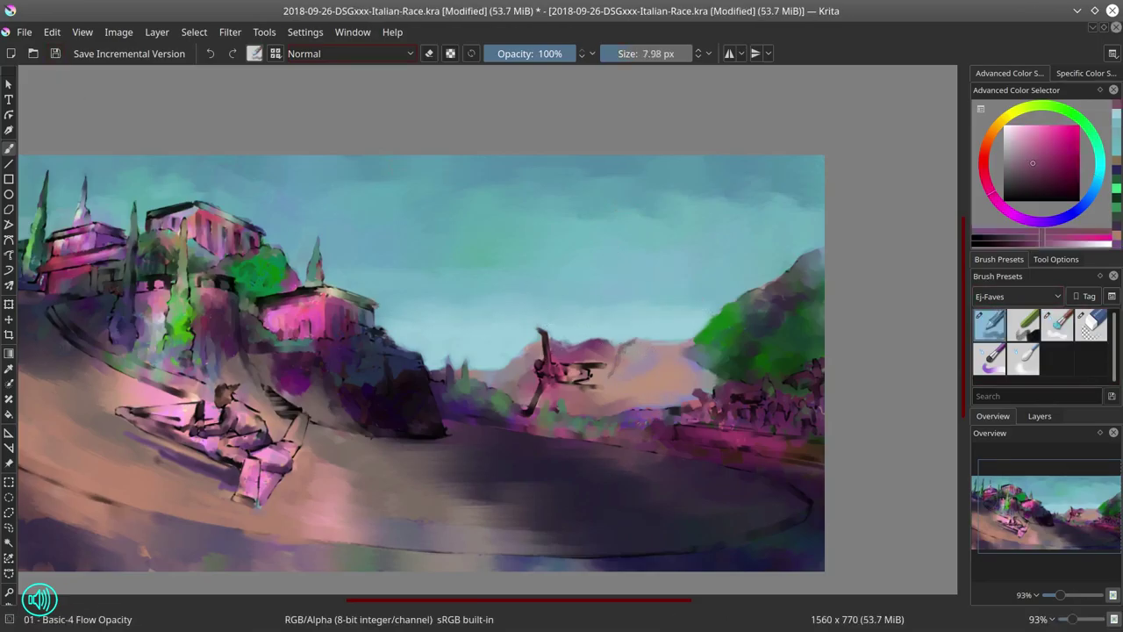
ctrl+click(619, 360)
click(609, 354)
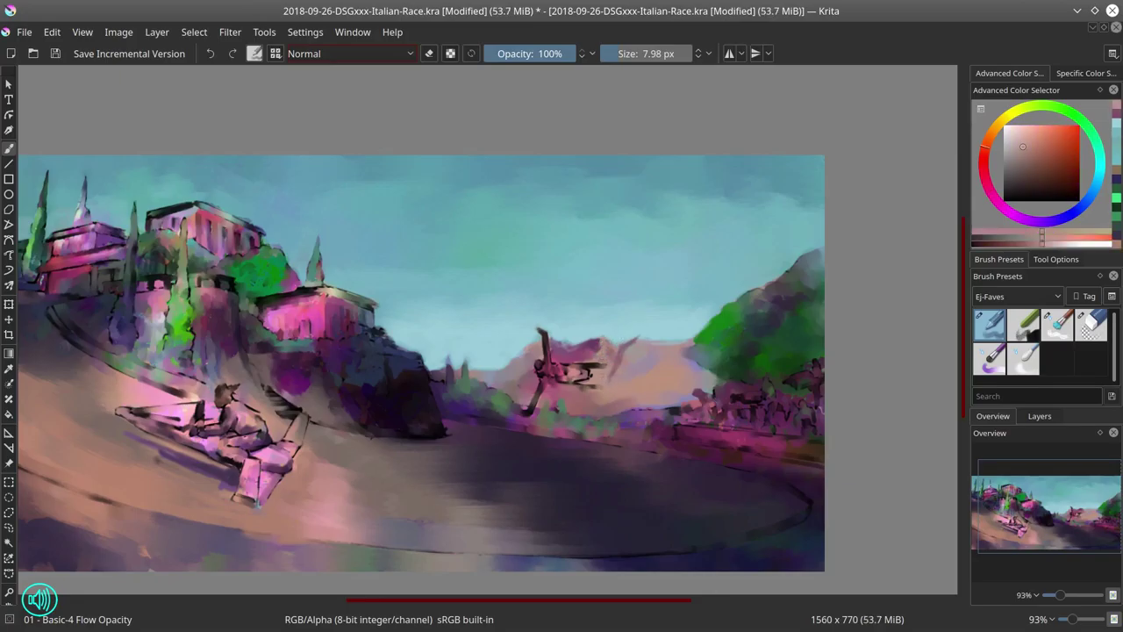
ctrl+click(608, 369)
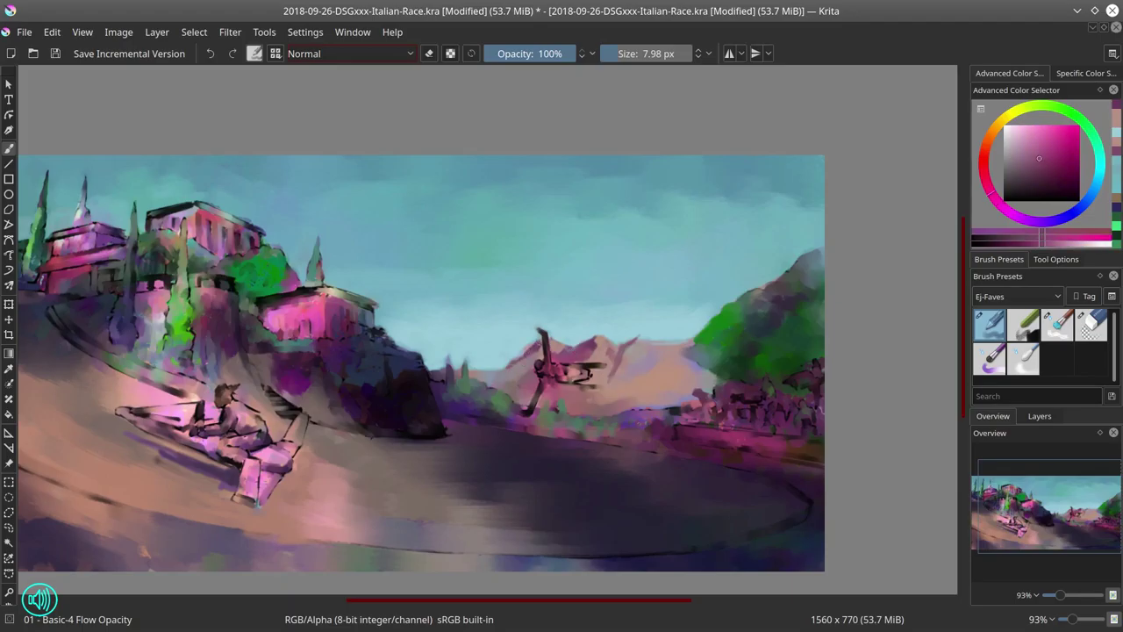
scroll(609, 388, down, 1)
mouse_move(643, 408)
mouse_down()
mouse_move(640, 354)
mouse_move(665, 392)
mouse_up()
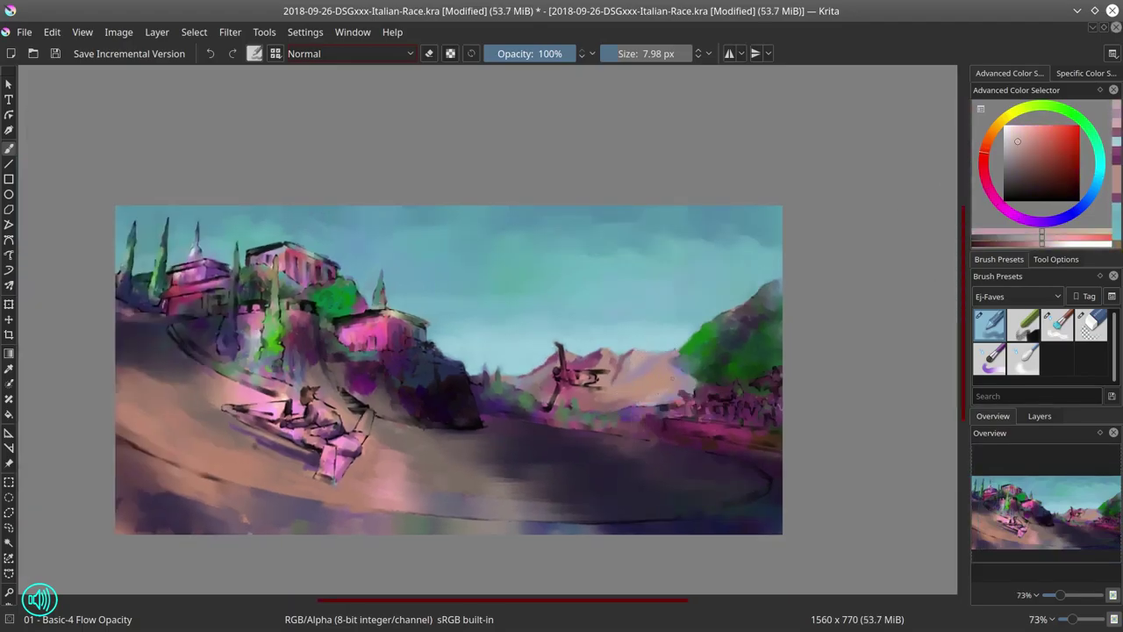
key(slash)
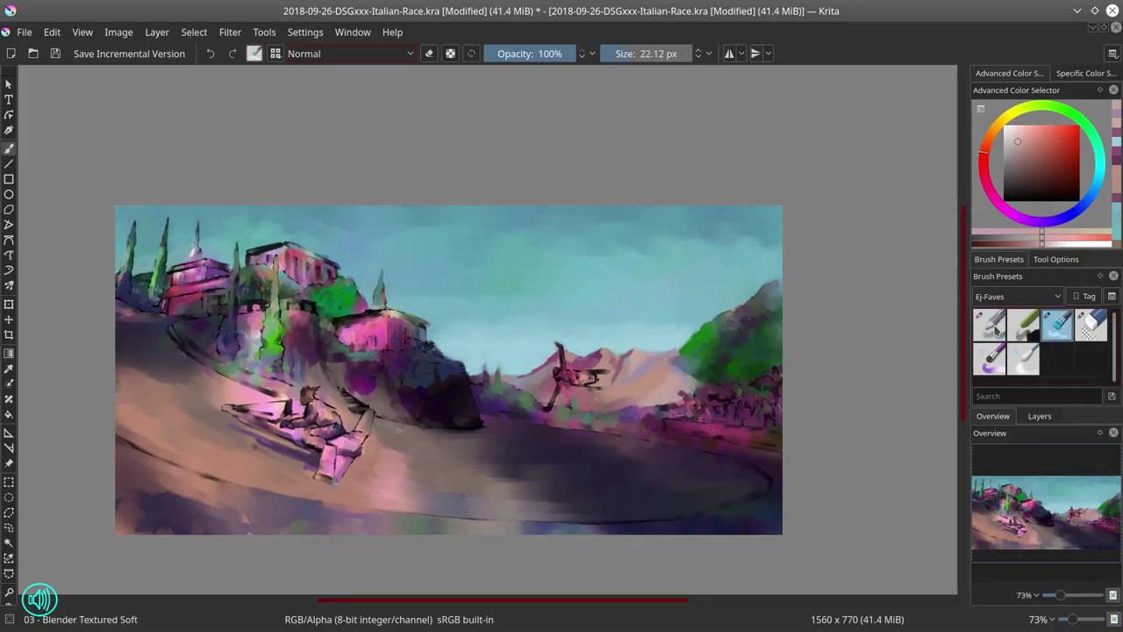
key(slash)
scroll(519, 374, up, 3)
Sample greens, magentas and violets from the village while panning across the painting.
ctrl+click(519, 373)
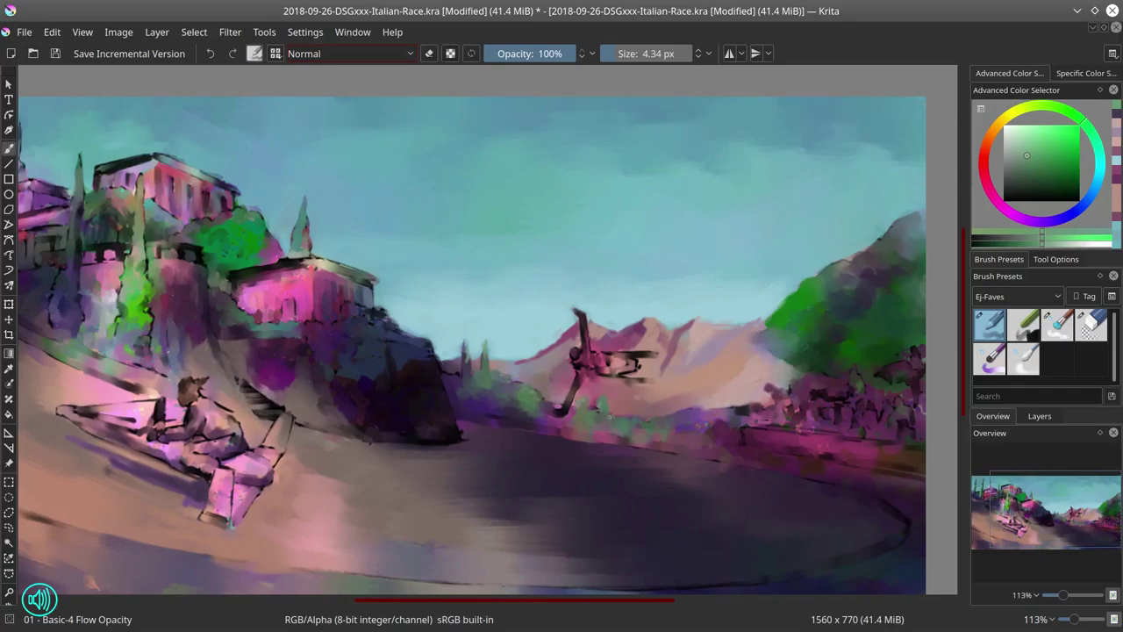
drag(666, 445, 587, 436)
ctrl+click(391, 414)
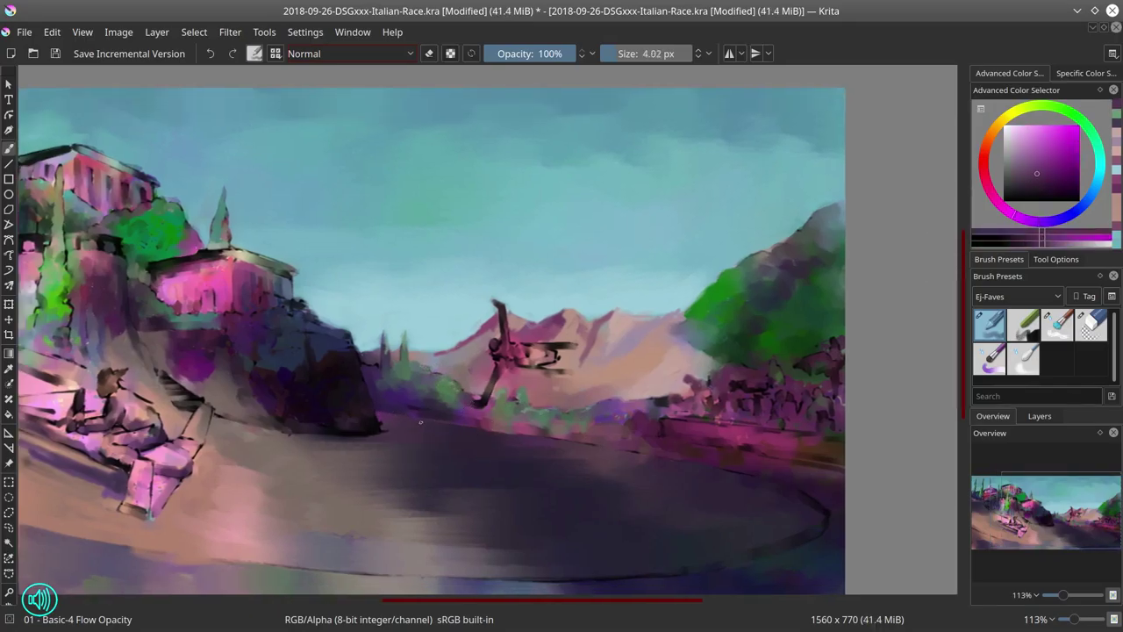
ctrl+click(419, 420)
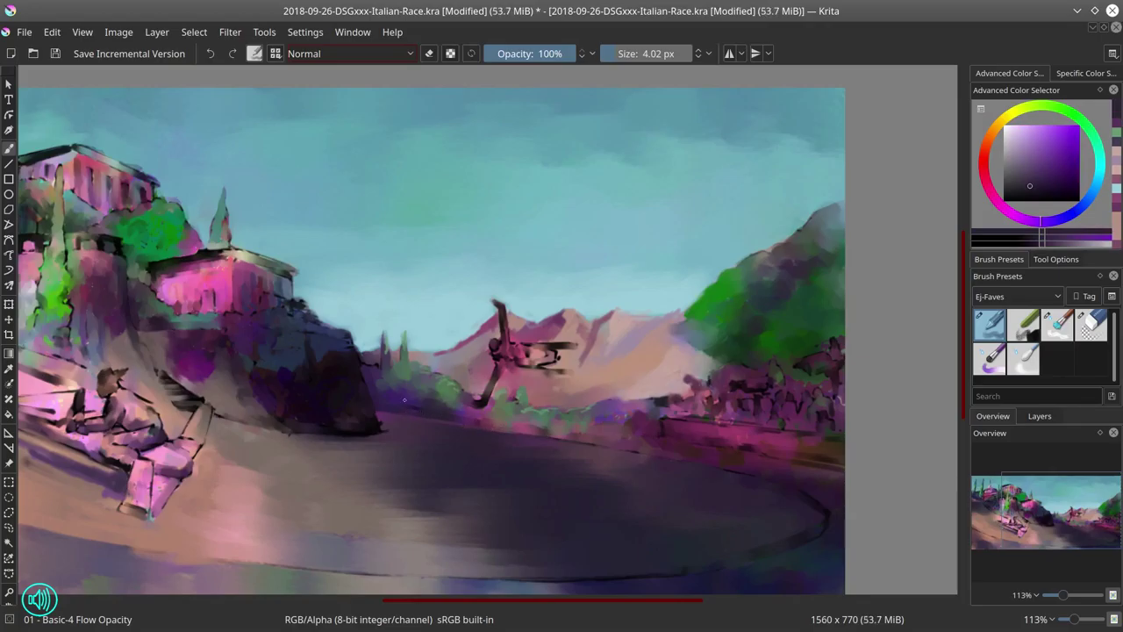
ctrl+click(443, 414)
drag(521, 435, 294, 400)
ctrl+click(481, 420)
ctrl+click(582, 445)
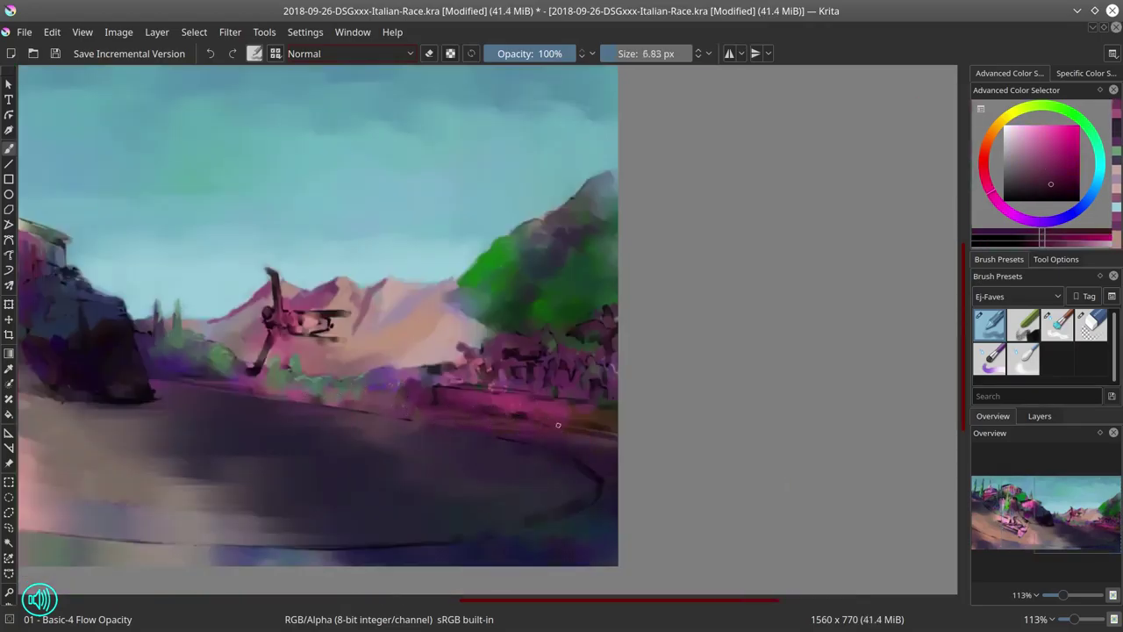
Shrink the brush and pick a dark orange-brown and a magenta from the painting.
key(bracketleft)
key(bracketleft)
ctrl+click(433, 387)
scroll(432, 387, up, 2)
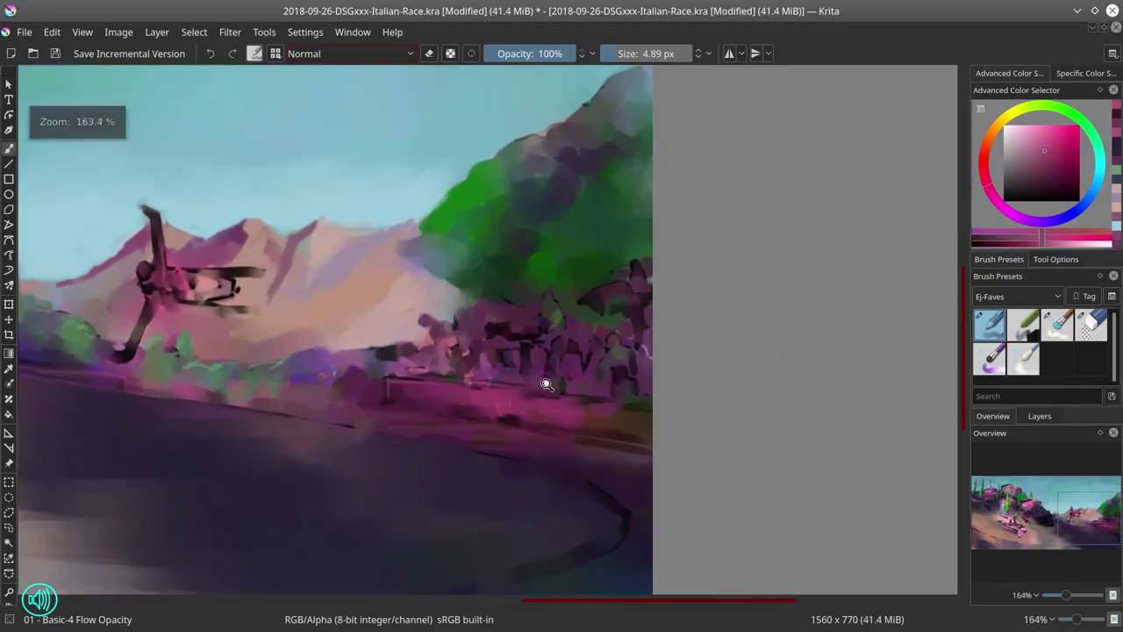
ctrl+click(605, 412)
scroll(478, 387, up, 1)
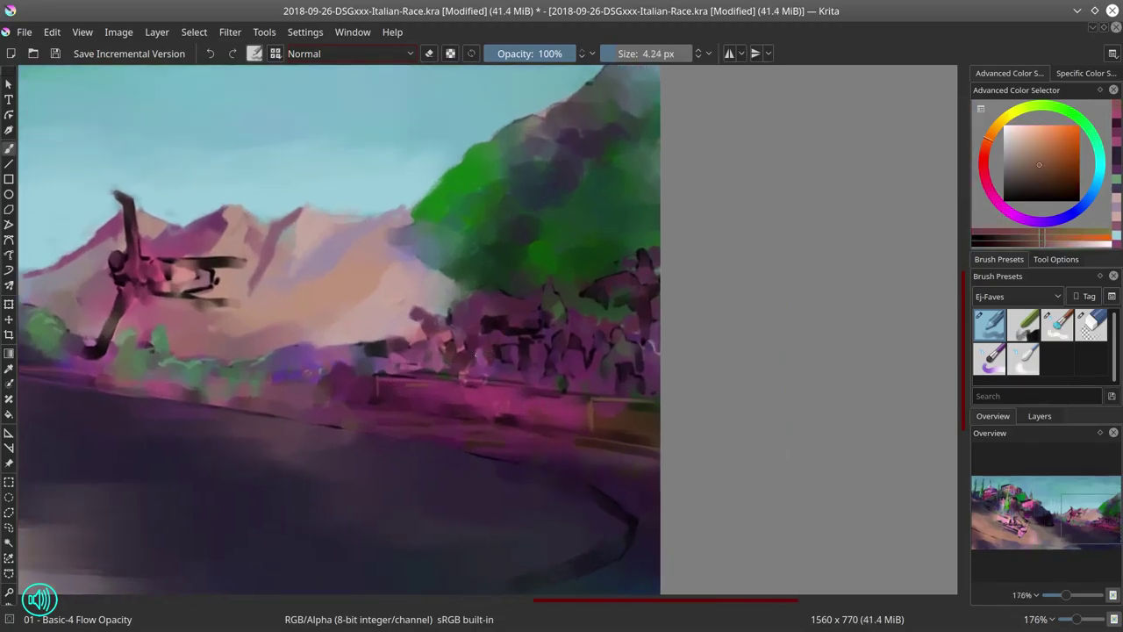
ctrl+click(478, 386)
key(bracketleft)
In Screen blending, paint small light peach marks on the hillside buildings, then return to Normal.
click(348, 53)
click(339, 226)
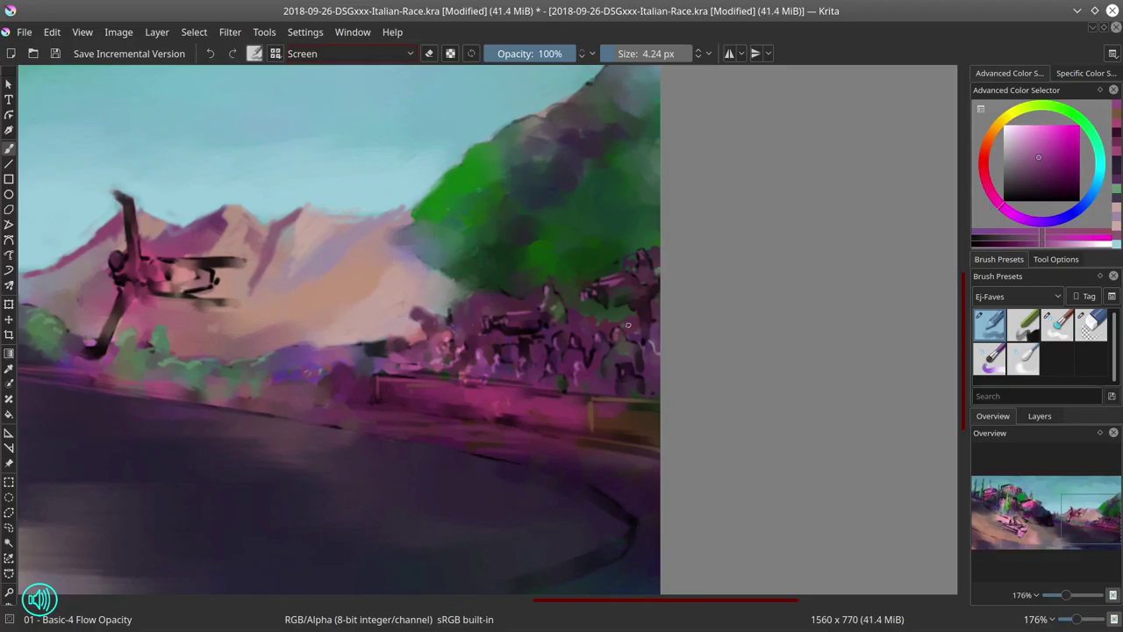
ctrl+click(430, 351)
drag(410, 318, 425, 333)
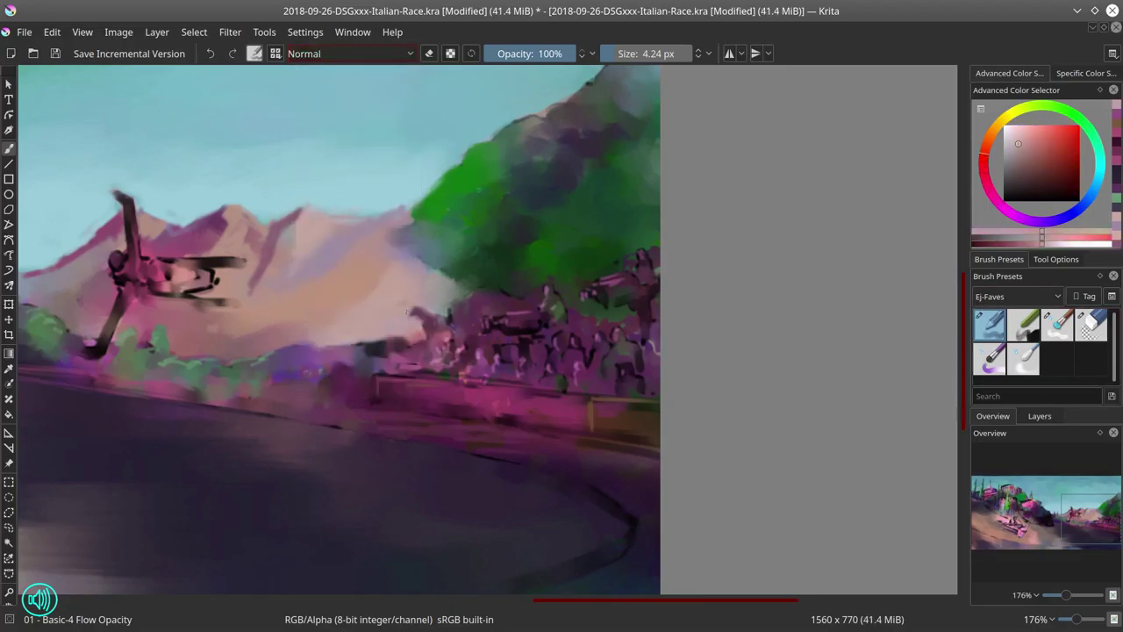
ctrl+click(471, 337)
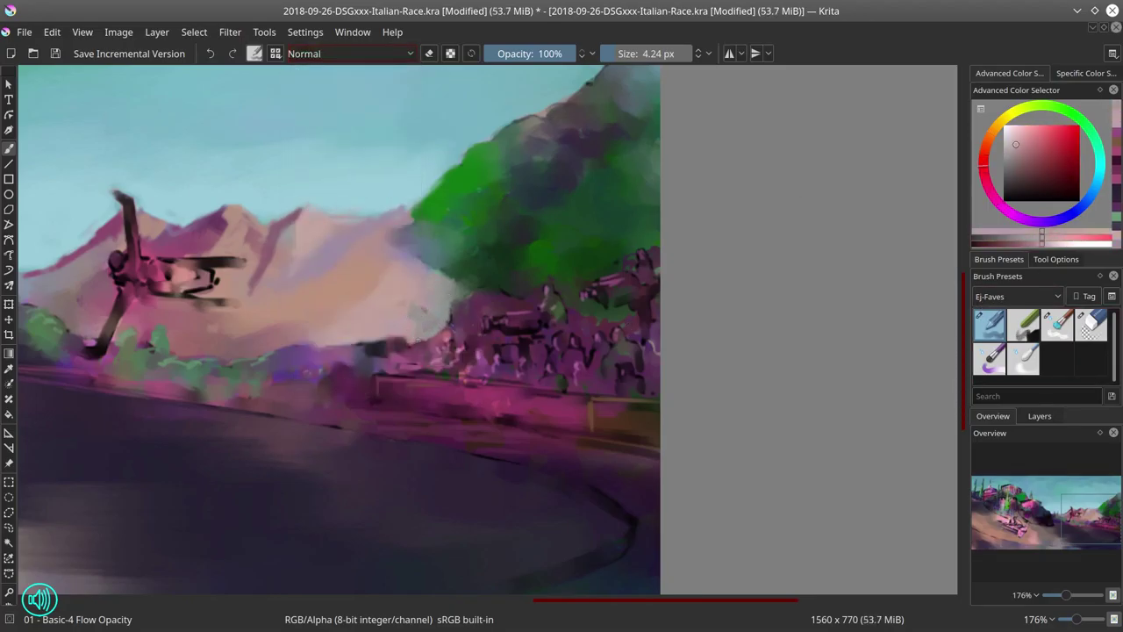
Choose dark green and dark purple shades, then a light salmon red from the painting.
ctrl+click(564, 375)
ctrl+click(555, 365)
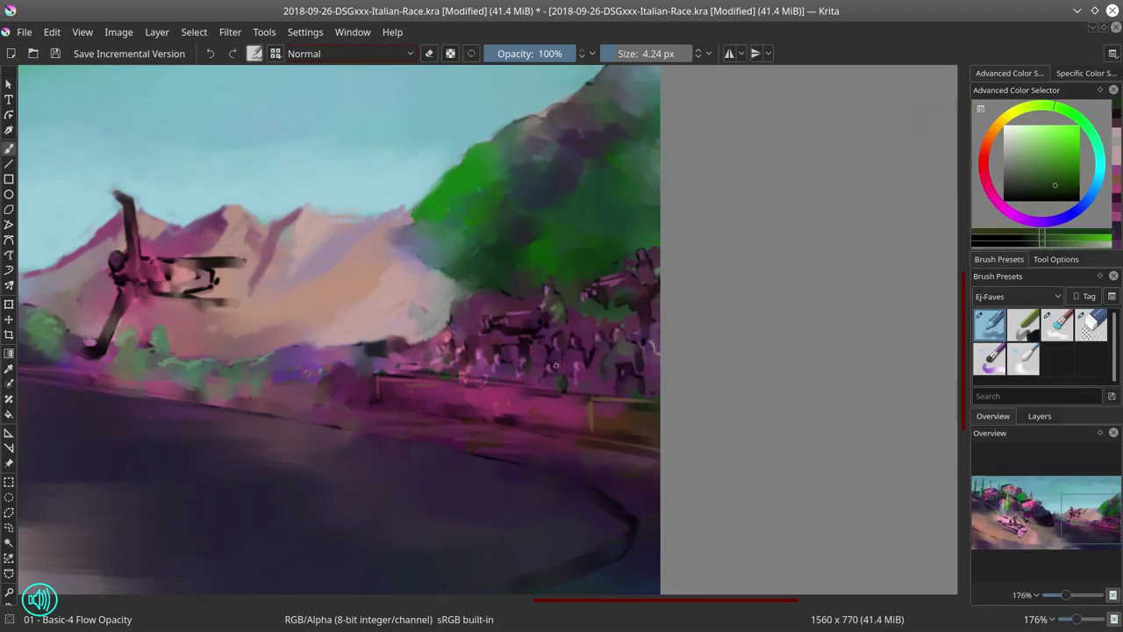
ctrl+click(544, 364)
ctrl+click(443, 390)
ctrl+click(426, 357)
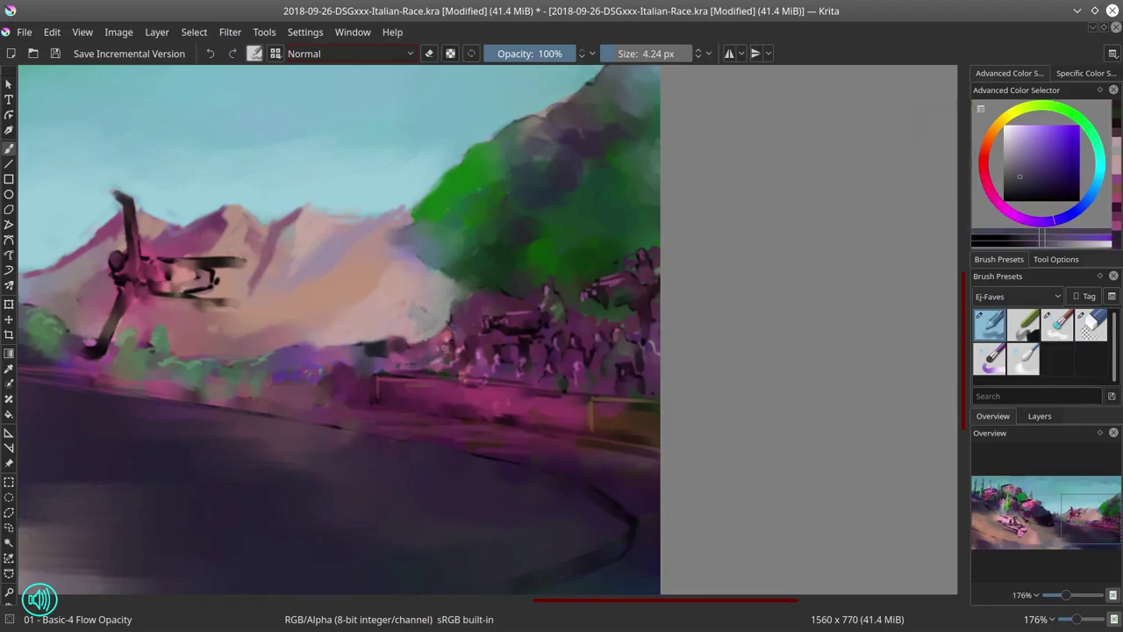
drag(218, 262, 429, 310)
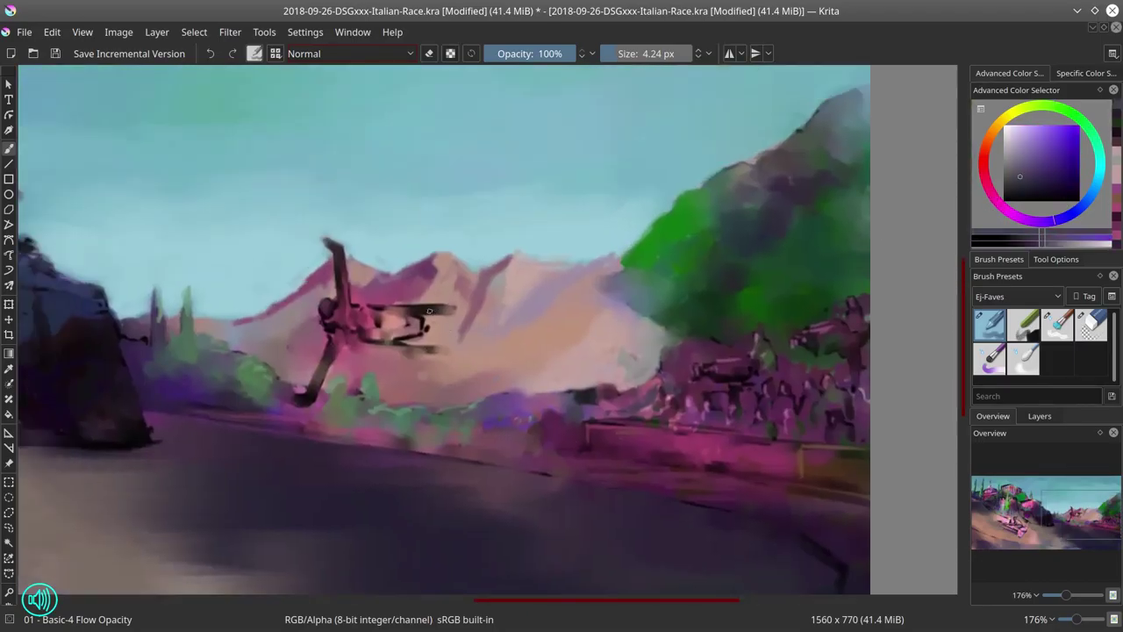
ctrl+click(571, 365)
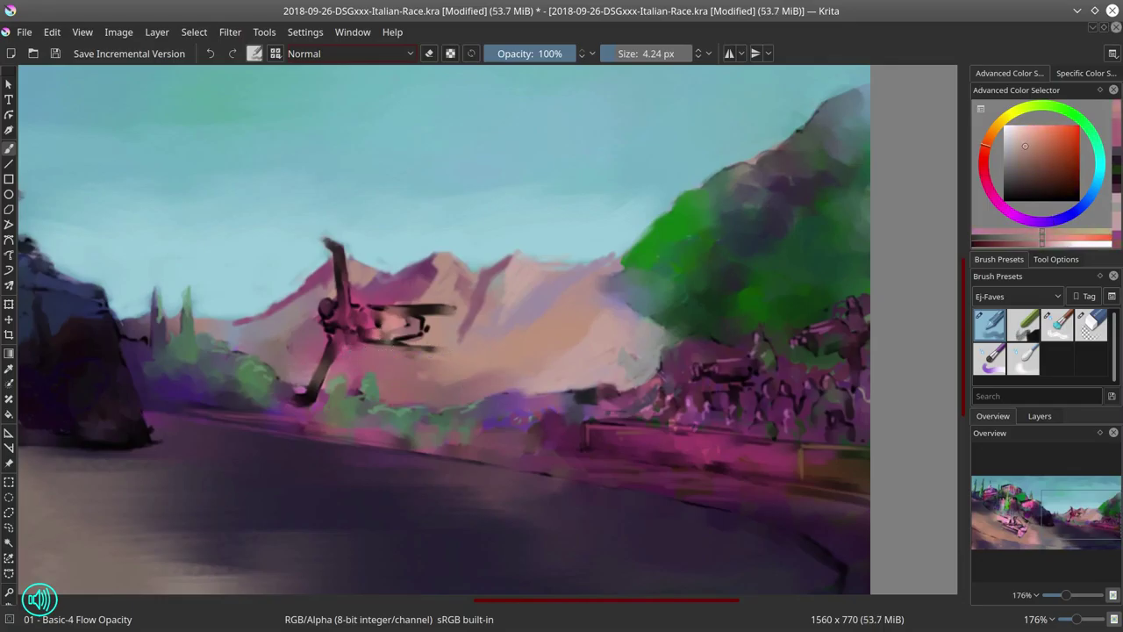
Sample magenta-pink and purple tones from the racer's lower leg.
ctrl+click(359, 400)
ctrl+click(334, 363)
ctrl+click(287, 390)
ctrl+click(314, 397)
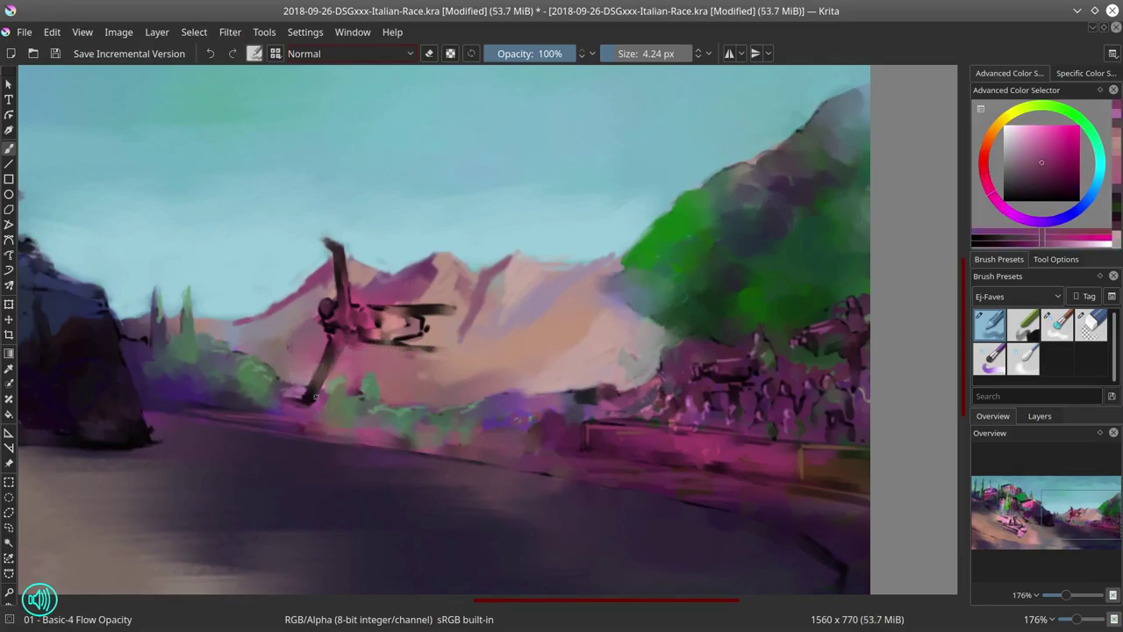
ctrl+click(299, 400)
ctrl+click(329, 419)
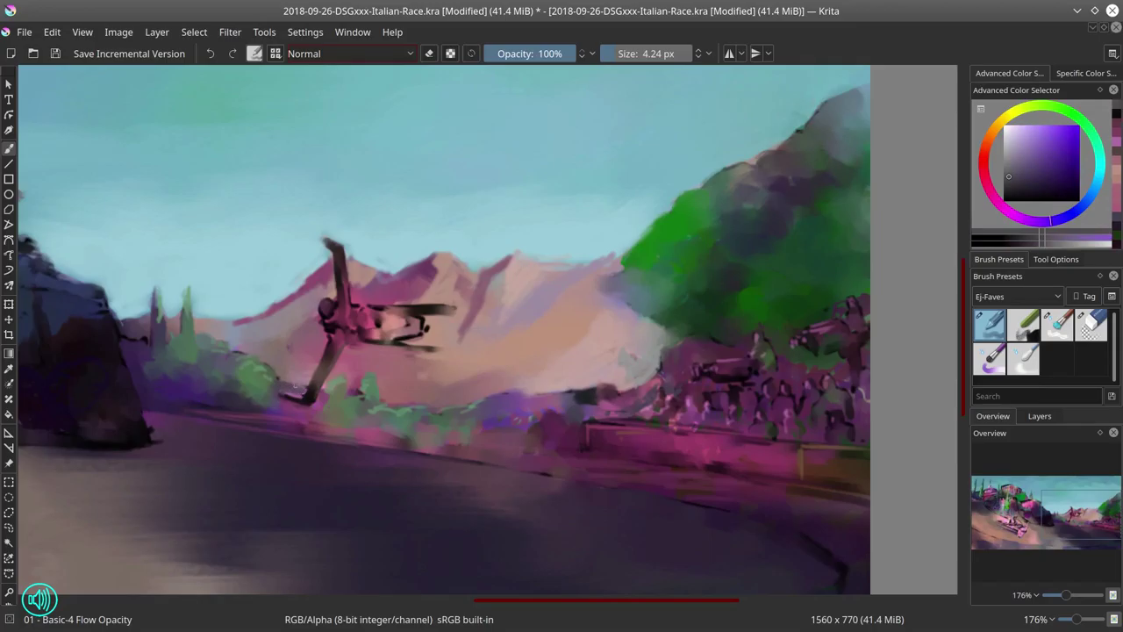
ctrl+click(355, 394)
Shrink the brush, sample salmon red and magenta from the racer's body, and rotate the view.
key(bracketleft)
ctrl+click(295, 396)
ctrl+click(325, 374)
ctrl+click(336, 344)
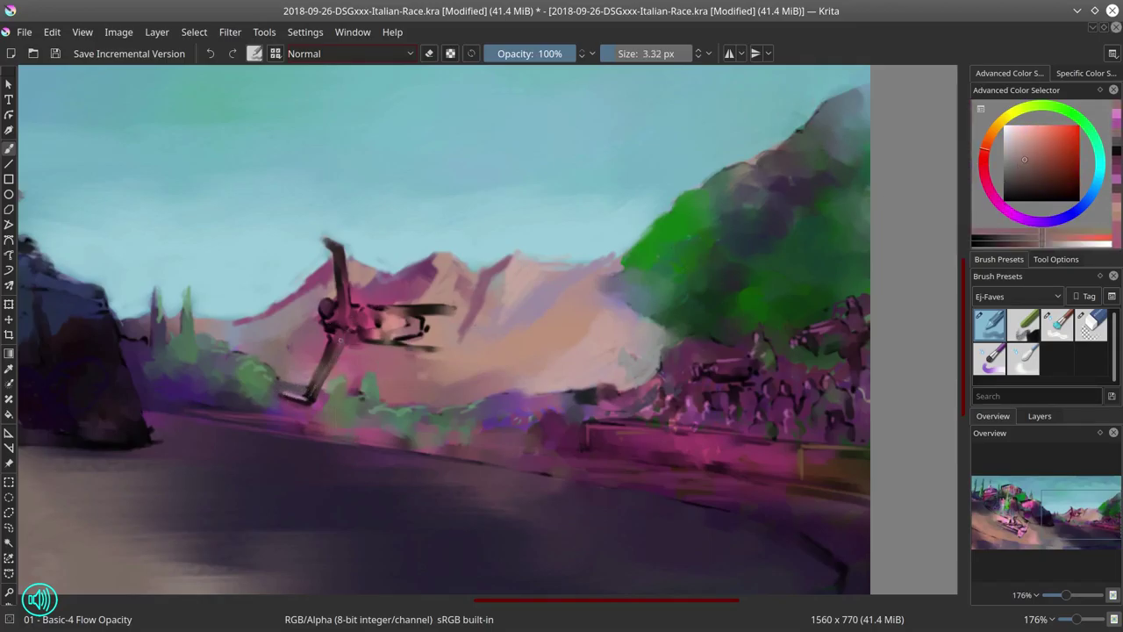
ctrl+click(337, 344)
drag(337, 345, 489, 300)
Sample magentas, blue-purples and light pinks around the racer's head and body.
ctrl+click(395, 307)
ctrl+click(417, 269)
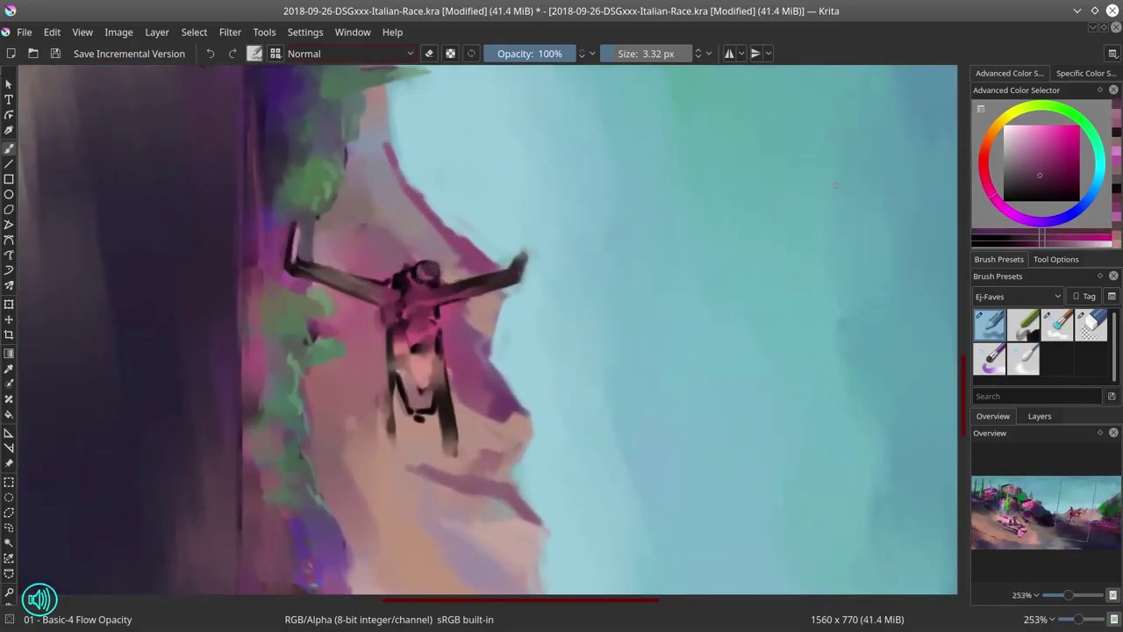
ctrl+click(415, 271)
ctrl+click(412, 274)
ctrl+click(399, 281)
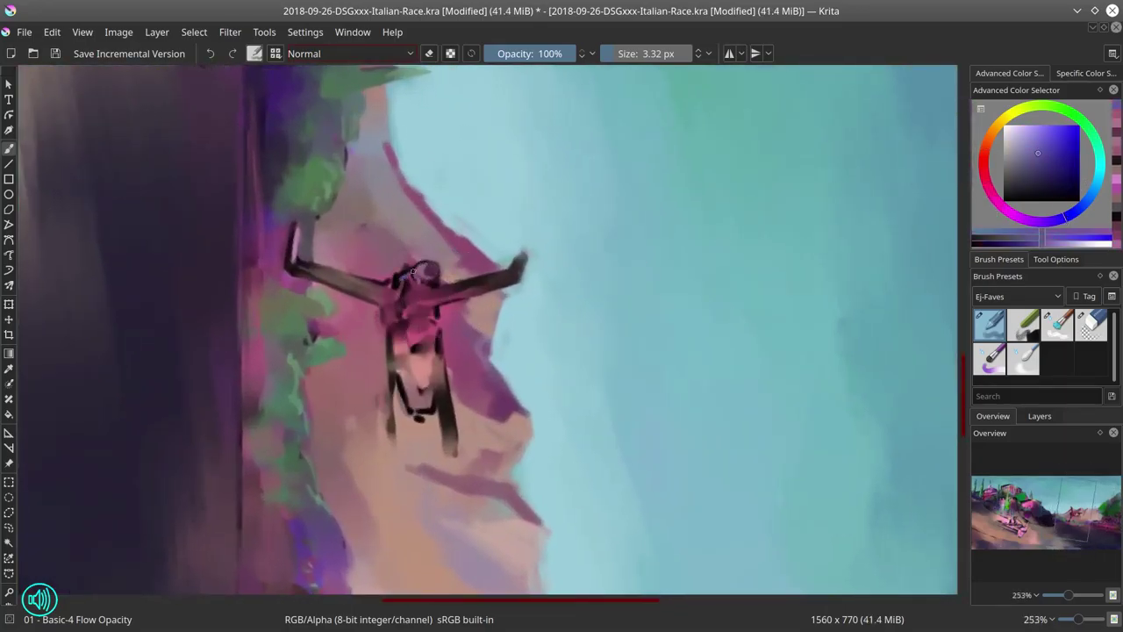
ctrl+click(429, 293)
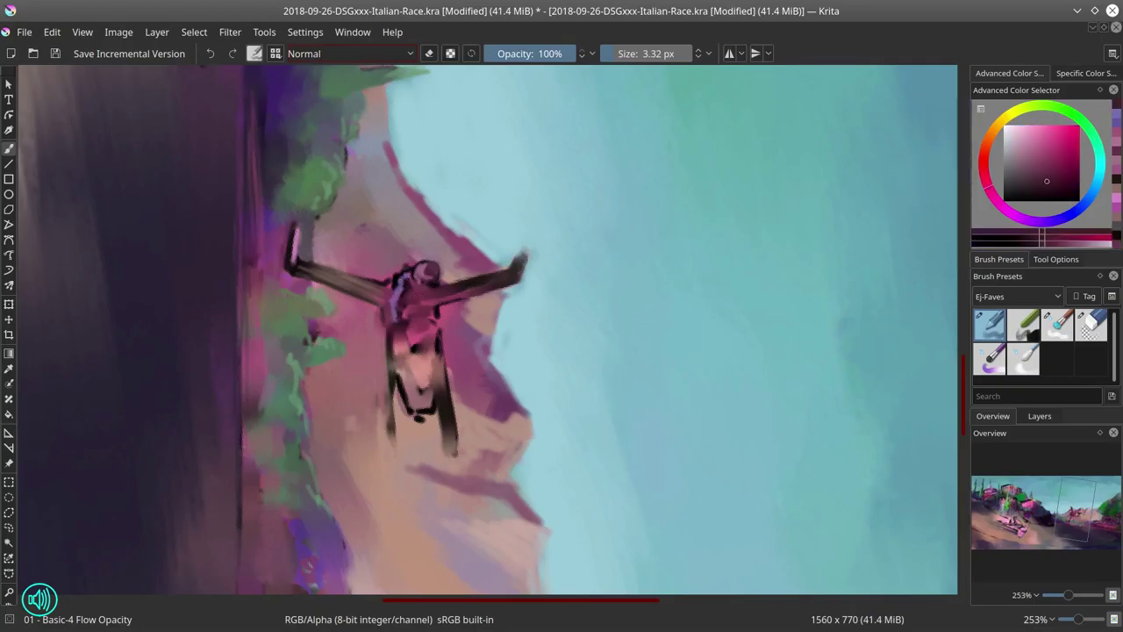
ctrl+click(409, 296)
ctrl+click(433, 308)
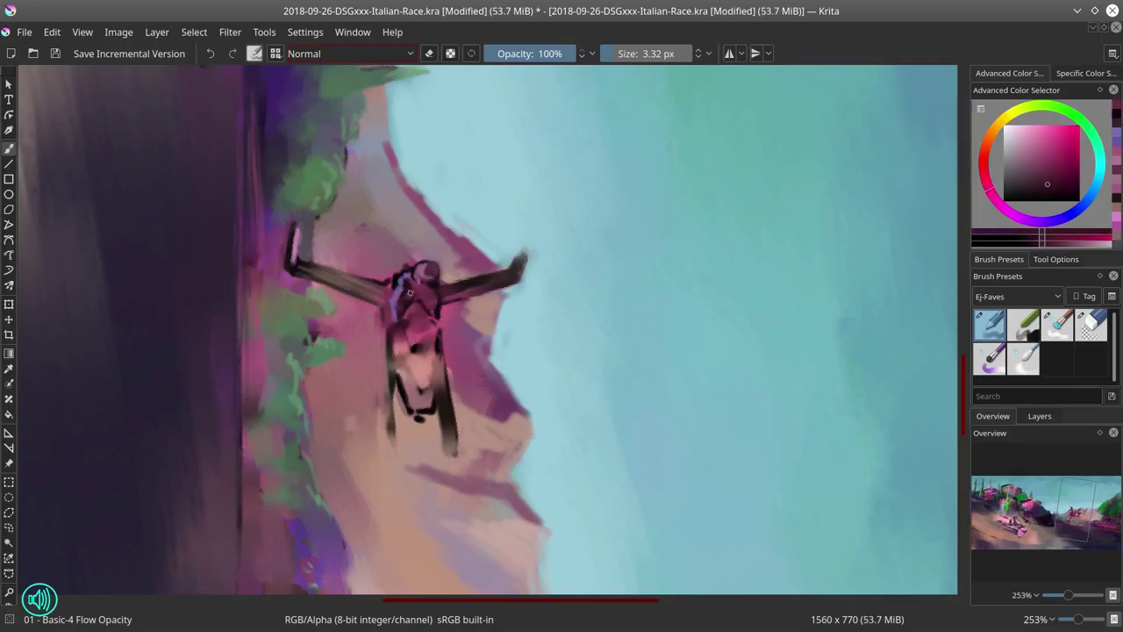
ctrl+click(406, 289)
ctrl+click(406, 289)
ctrl+click(393, 286)
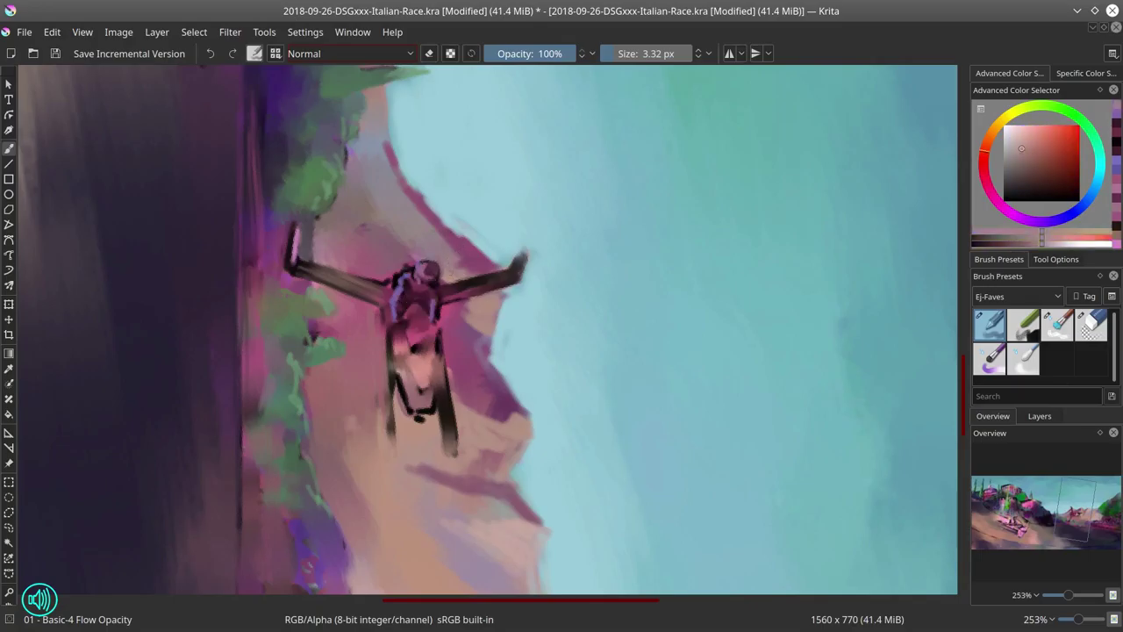
Paint light strokes on the racer's right arm and light blue and pink over its legs.
ctrl+click(469, 290)
drag(460, 286, 506, 277)
ctrl+click(495, 316)
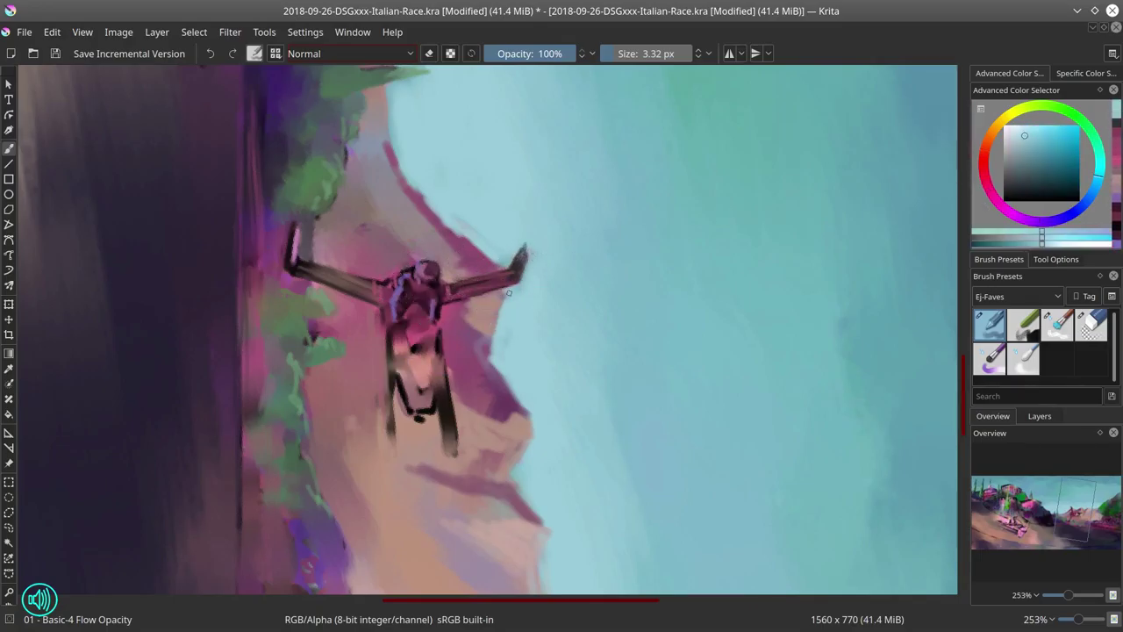
drag(390, 411, 405, 400)
ctrl+click(410, 336)
key([)
key([)
key([)
mouse_move(408, 334)
mouse_down()
mouse_move(420, 416)
mouse_move(406, 408)
mouse_move(392, 456)
mouse_up()
ctrl+click(414, 347)
Extend the racer's left leg in dark brown and lighten the right leg with pink.
ctrl+click(390, 421)
ctrl+click(447, 443)
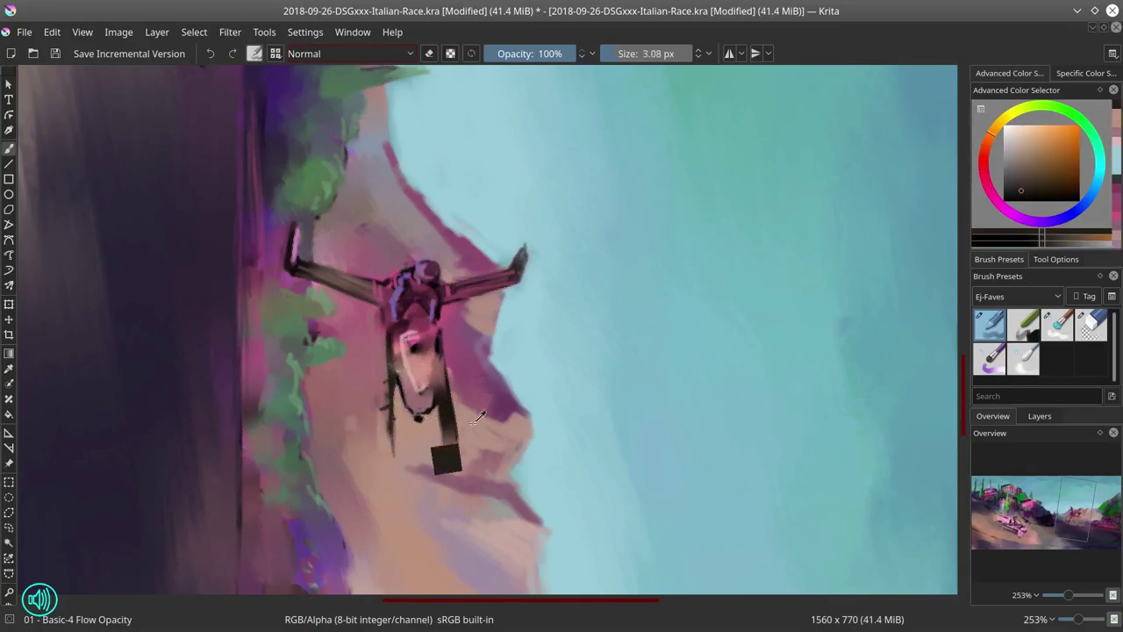
drag(449, 408, 449, 455)
key(])
drag(454, 400, 455, 463)
drag(449, 361, 443, 450)
key([)
key([)
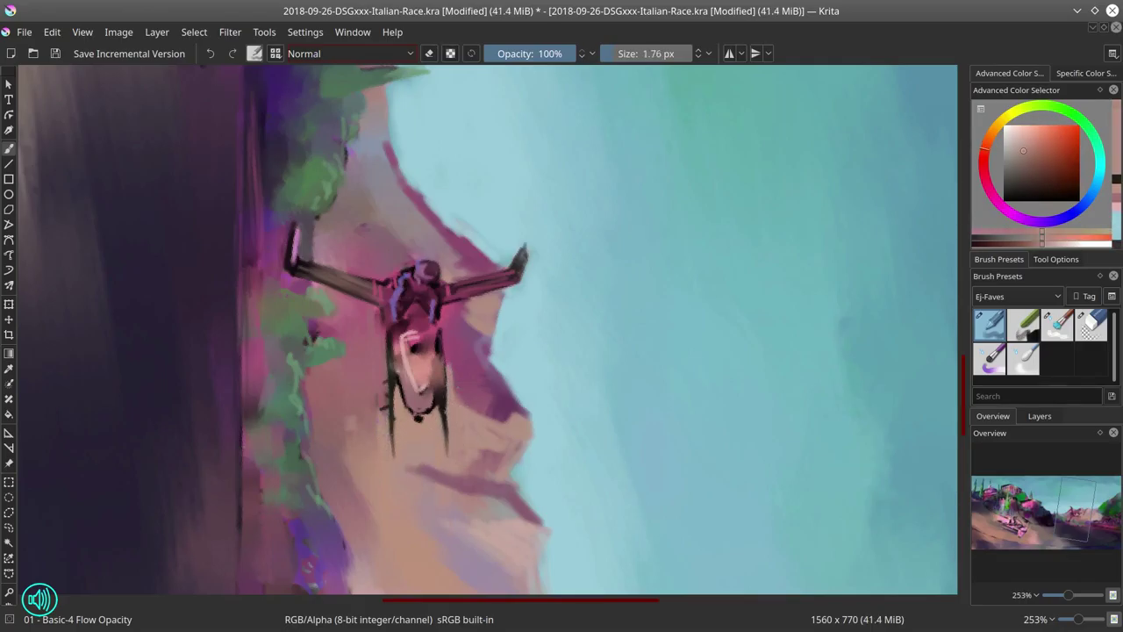
Zoom and rotate around the racer, picking sky teal and wing magenta to refine the wing tip.
key(])
key(5)
key(minus)
key(minus)
key(minus)
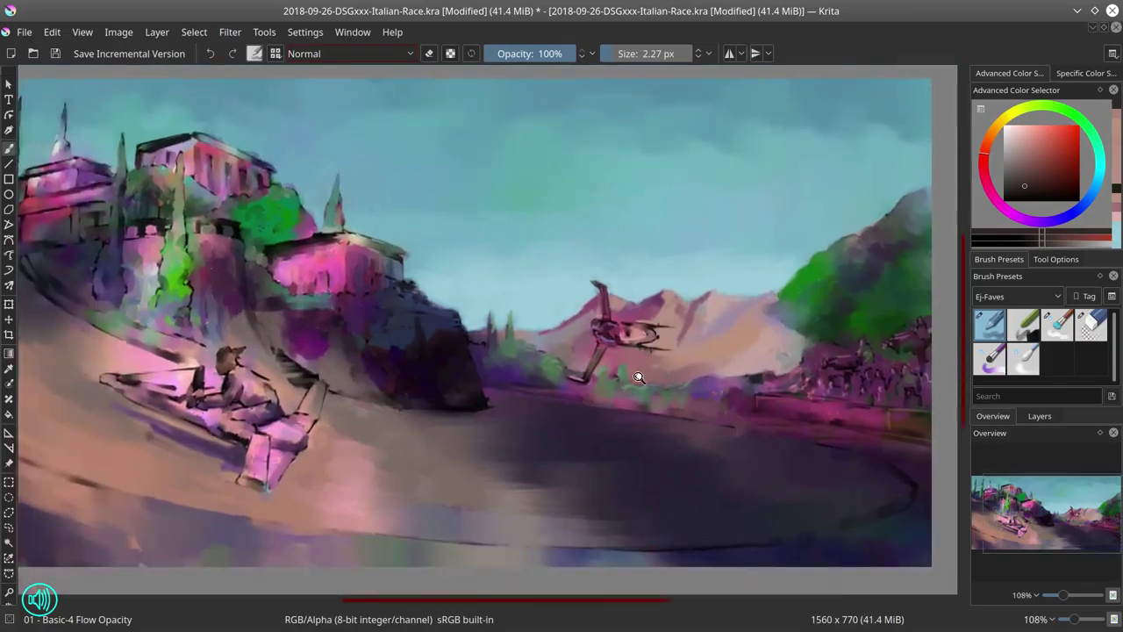
drag(641, 356, 632, 392)
key(6)
key(6)
key(6)
key(6)
key(6)
key(6)
ctrl+click(631, 392)
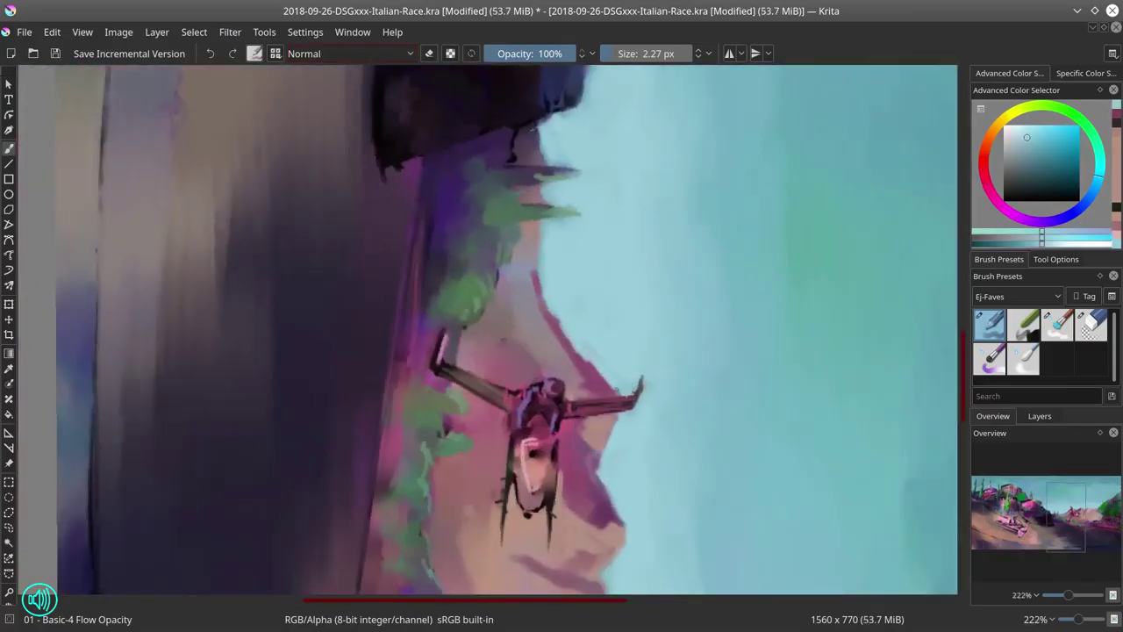
ctrl+click(632, 392)
ctrl+click(633, 354)
key(])
key(])
key(])
key(])
ctrl+click(445, 344)
key([)
key([)
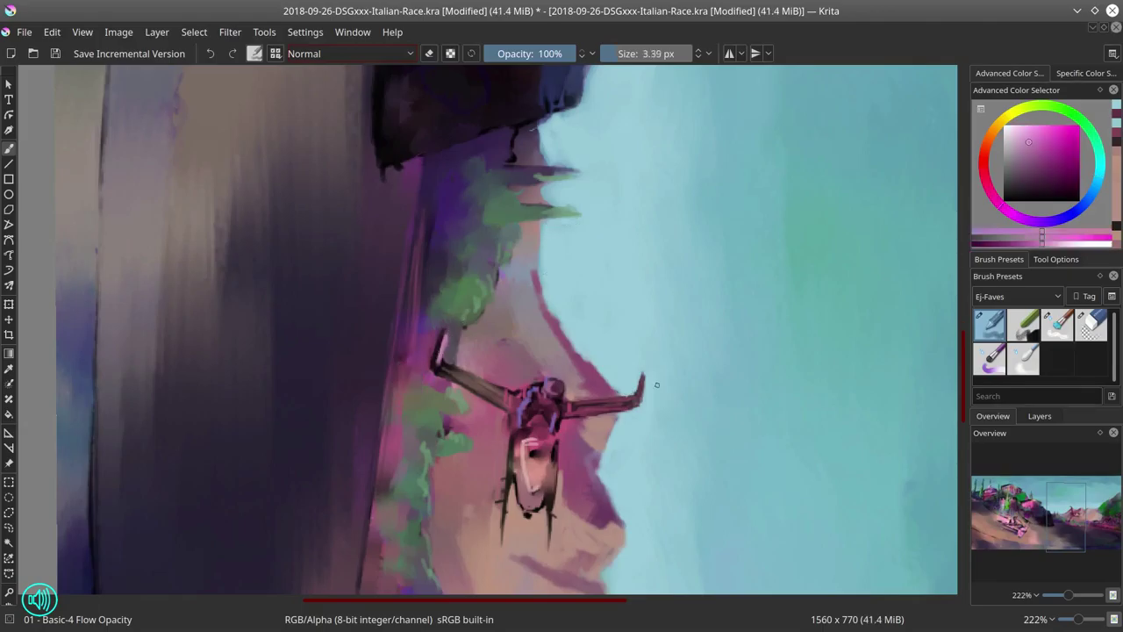
Level the rotation, fit the whole painting in view and mirror it via View > Mirror.
key(5)
key(2)
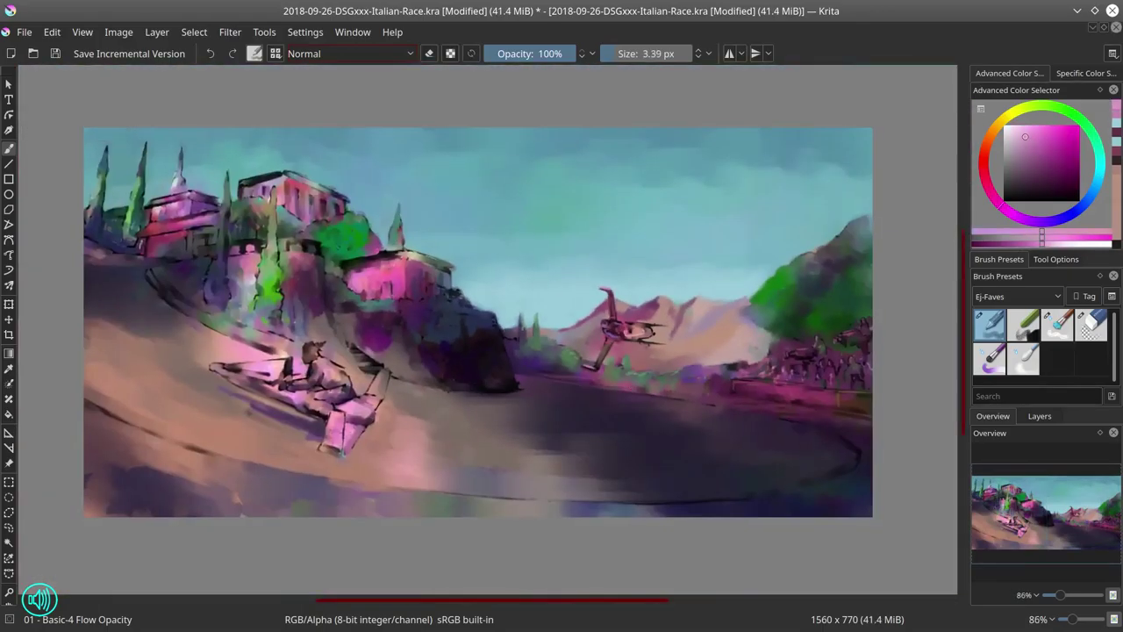
click(96, 31)
click(170, 198)
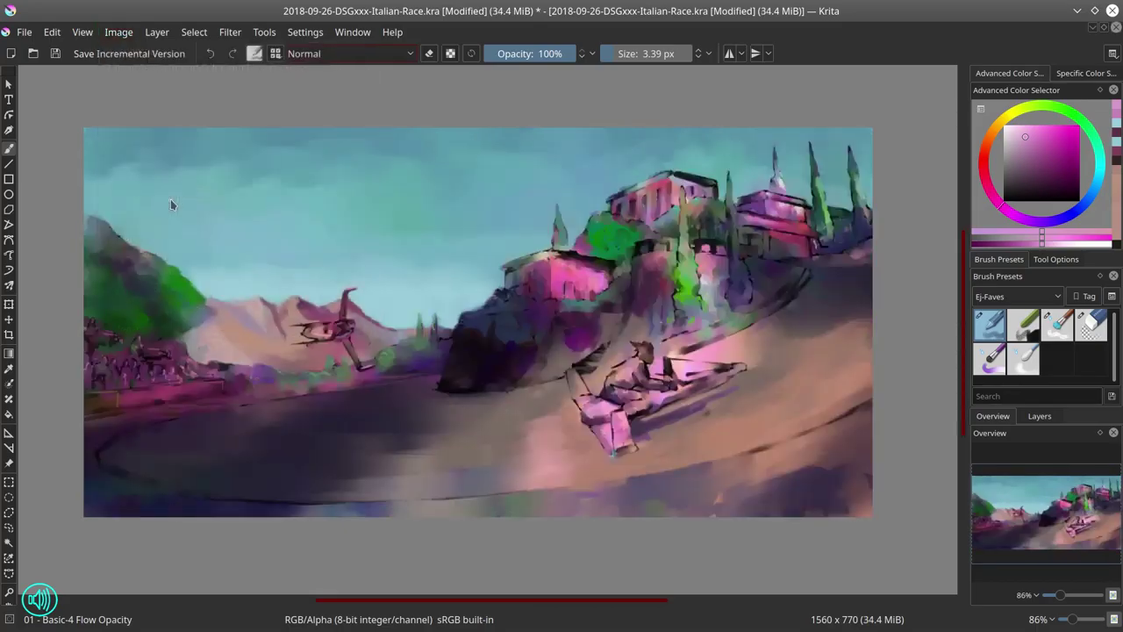
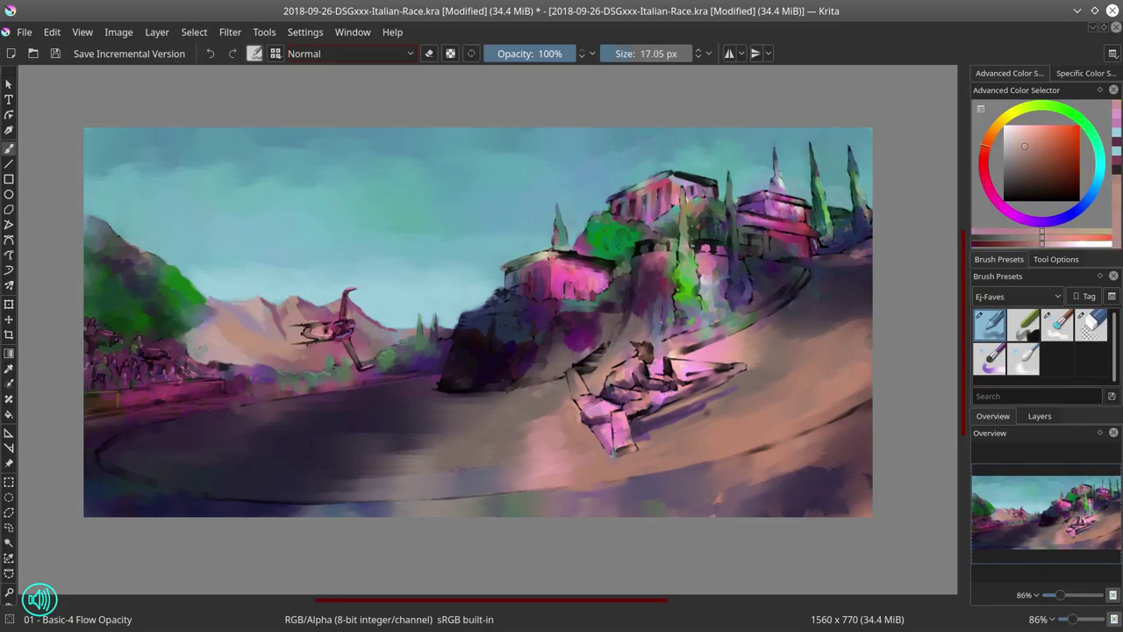
Zoom in on the racer and pick a dark red-orange with a smaller detail brush.
ctrl+click(272, 300)
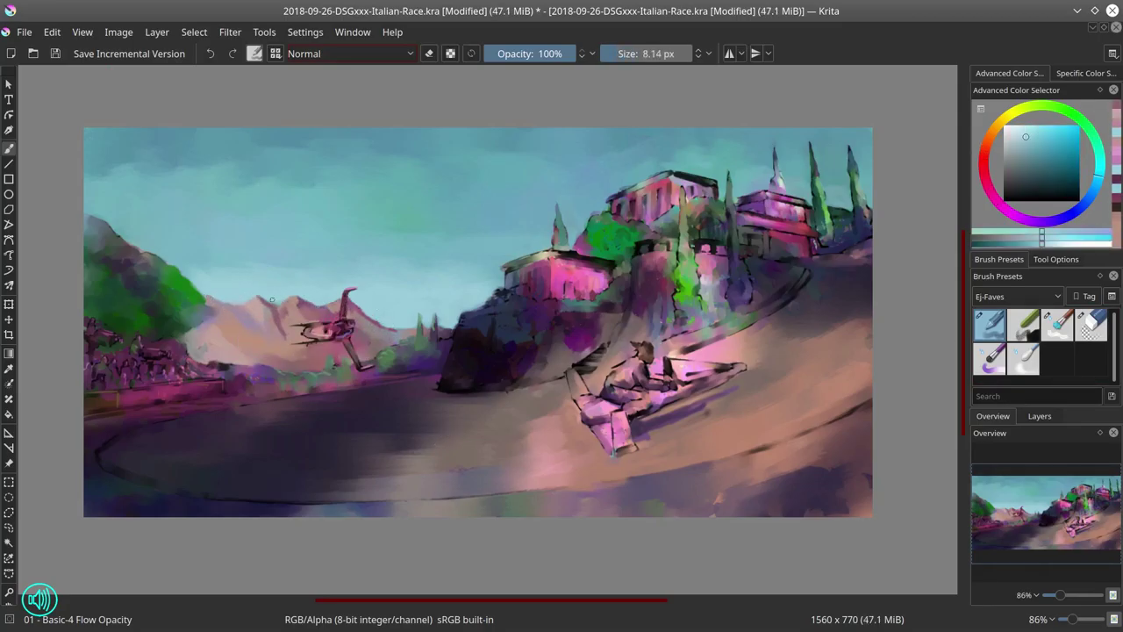
ctrl+click(233, 301)
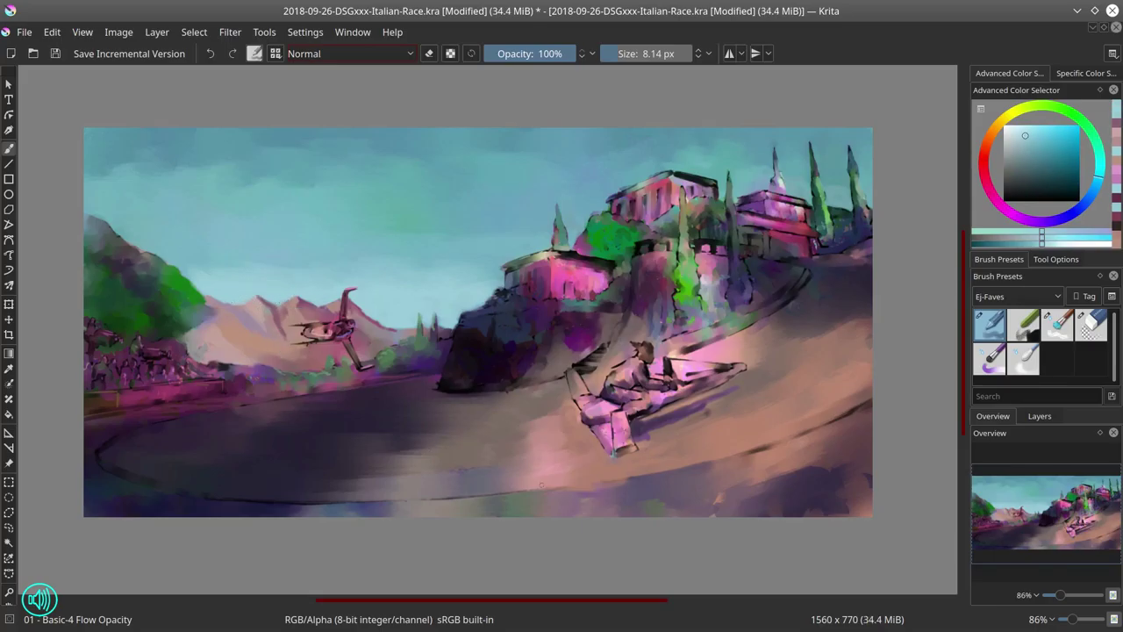
ctrl+click(245, 403)
key(plus)
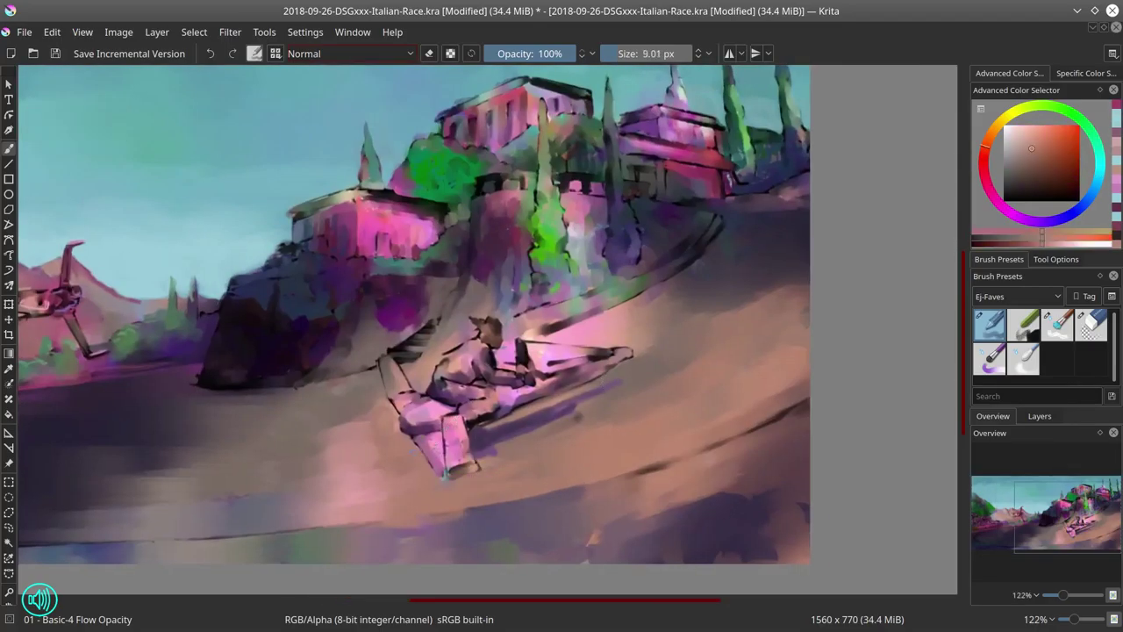
ctrl+click(461, 455)
ctrl+click(506, 483)
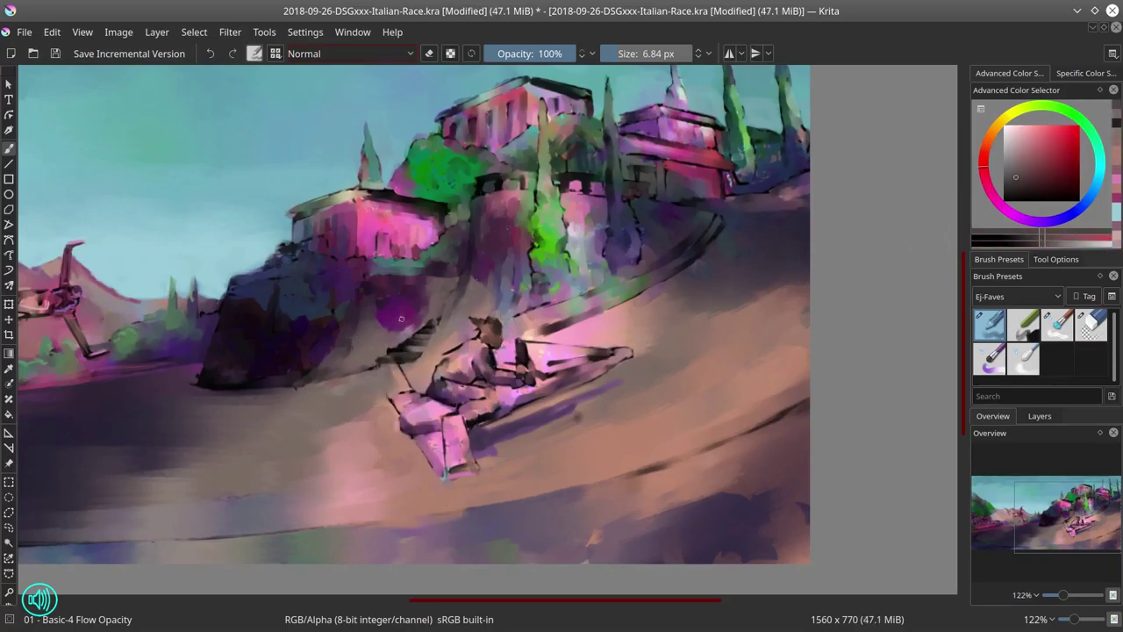
Paint a small dark magenta stroke on the racer's lower wing.
drag(448, 443, 434, 419)
ctrl+click(420, 412)
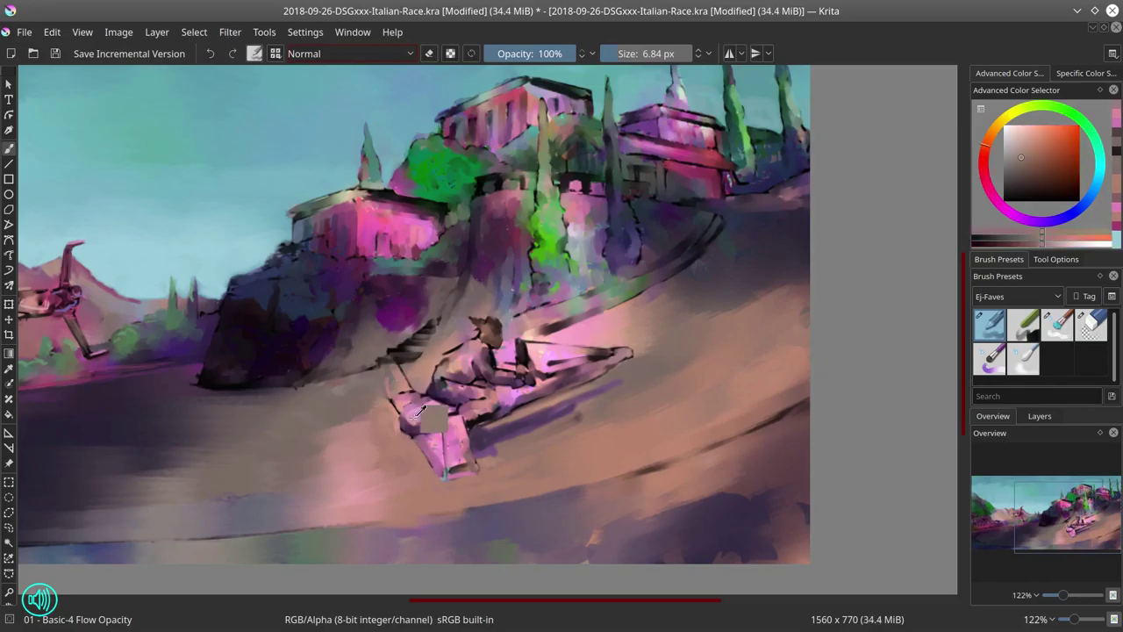
ctrl+click(419, 412)
scroll(524, 360, up, 2)
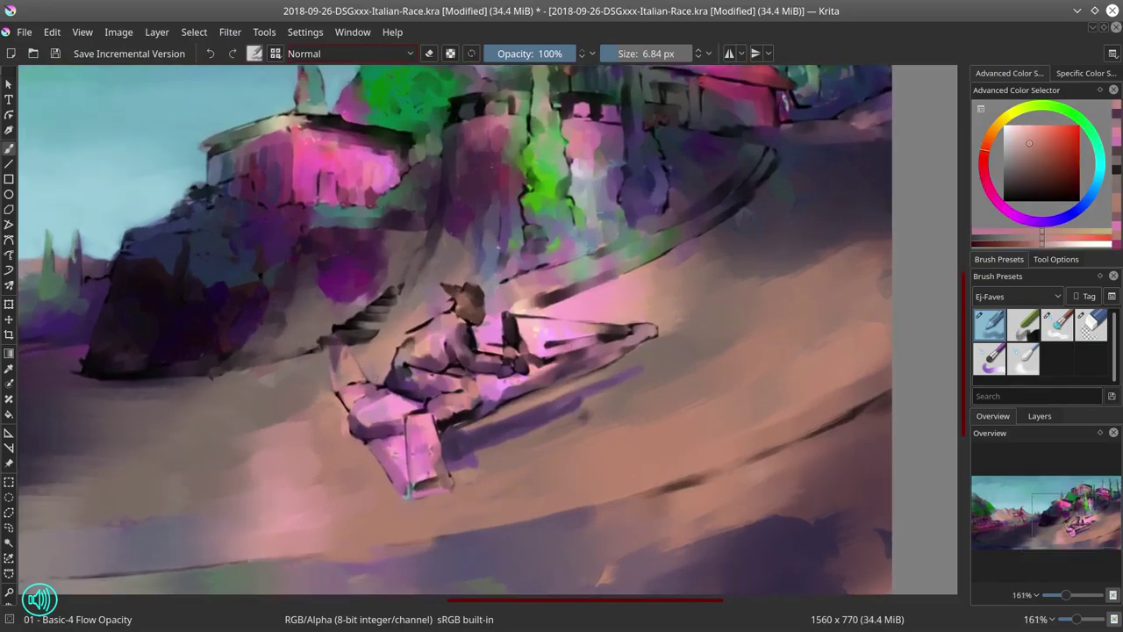
ctrl+click(524, 360)
drag(418, 463, 427, 447)
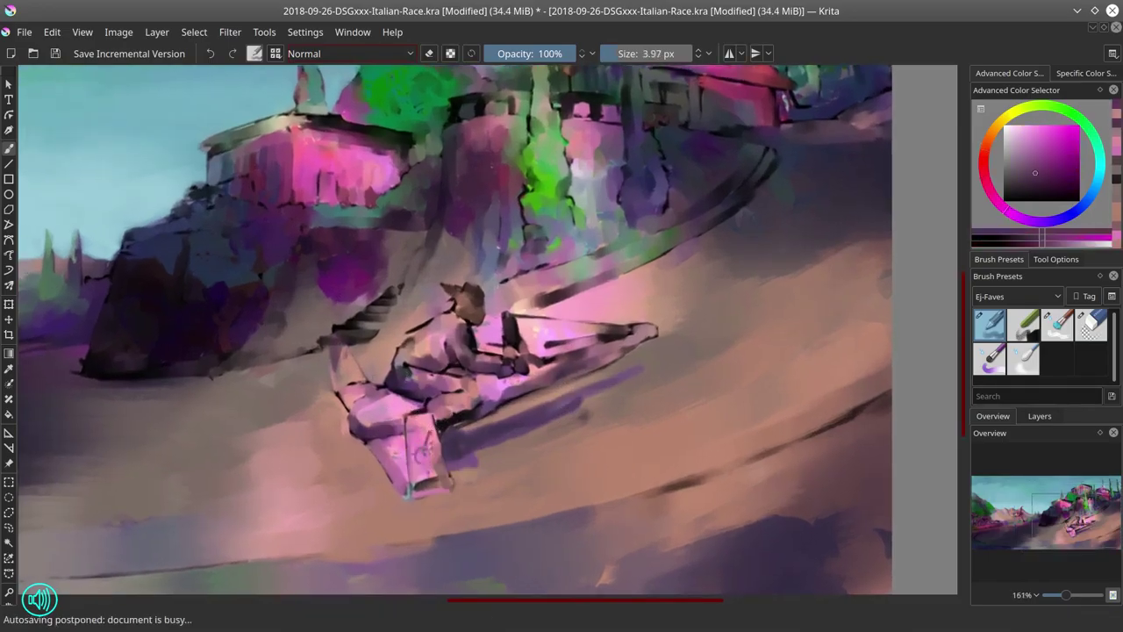
Add another lower-wing stroke and dab green flecks onto the racer's body.
key(F5)
key(F5)
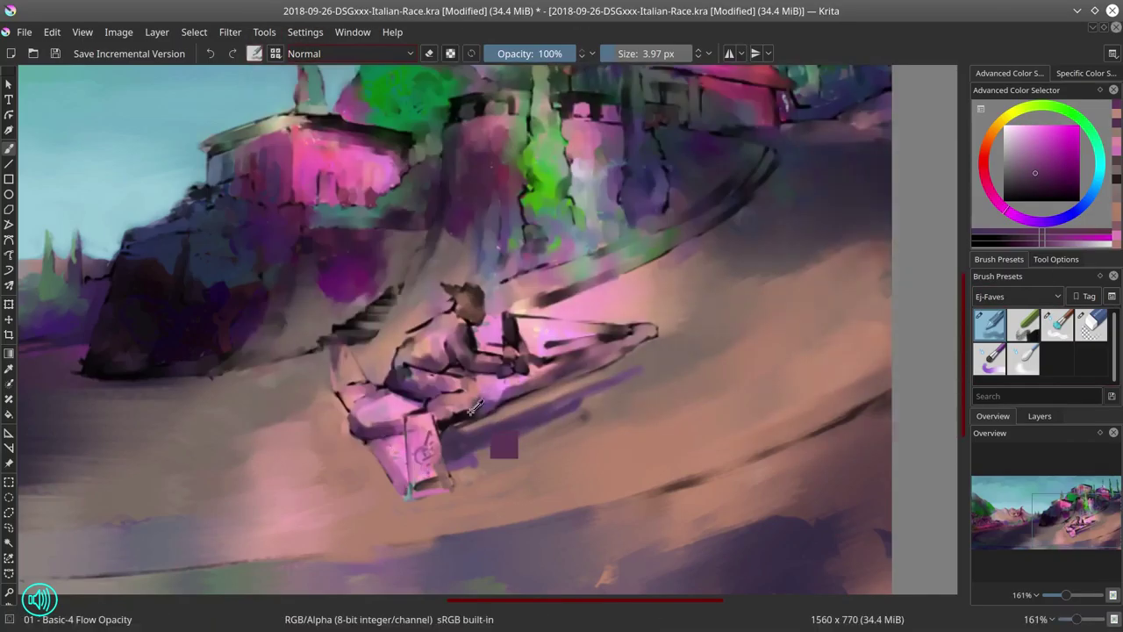
key(bracketright)
drag(426, 468, 423, 438)
ctrl+click(425, 456)
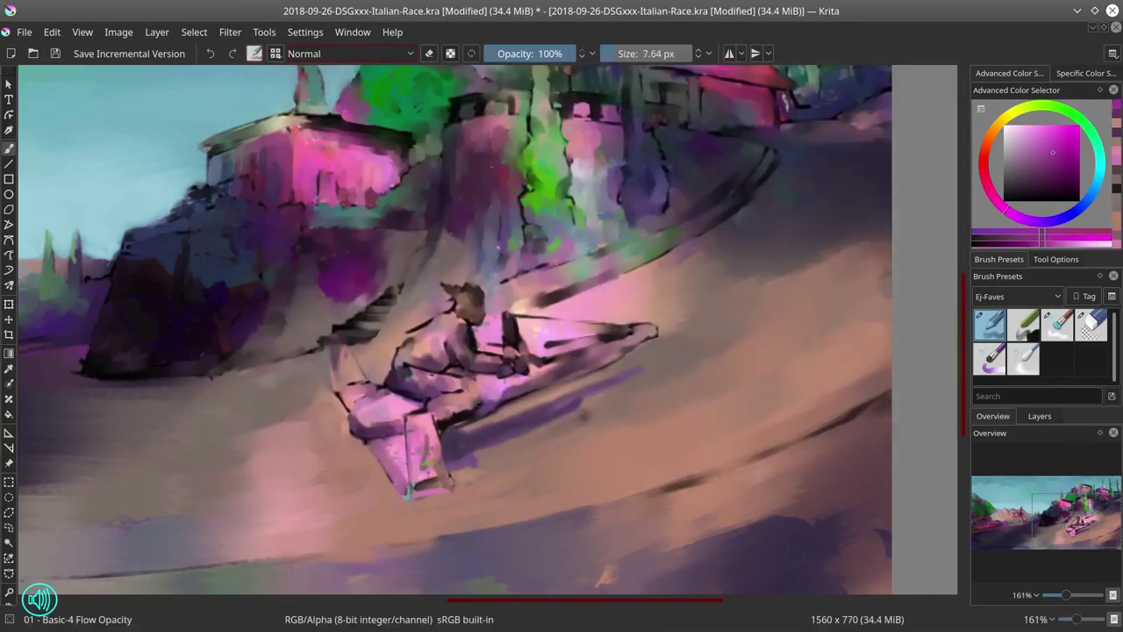
ctrl+click(562, 329)
drag(546, 333, 577, 323)
drag(557, 369, 587, 354)
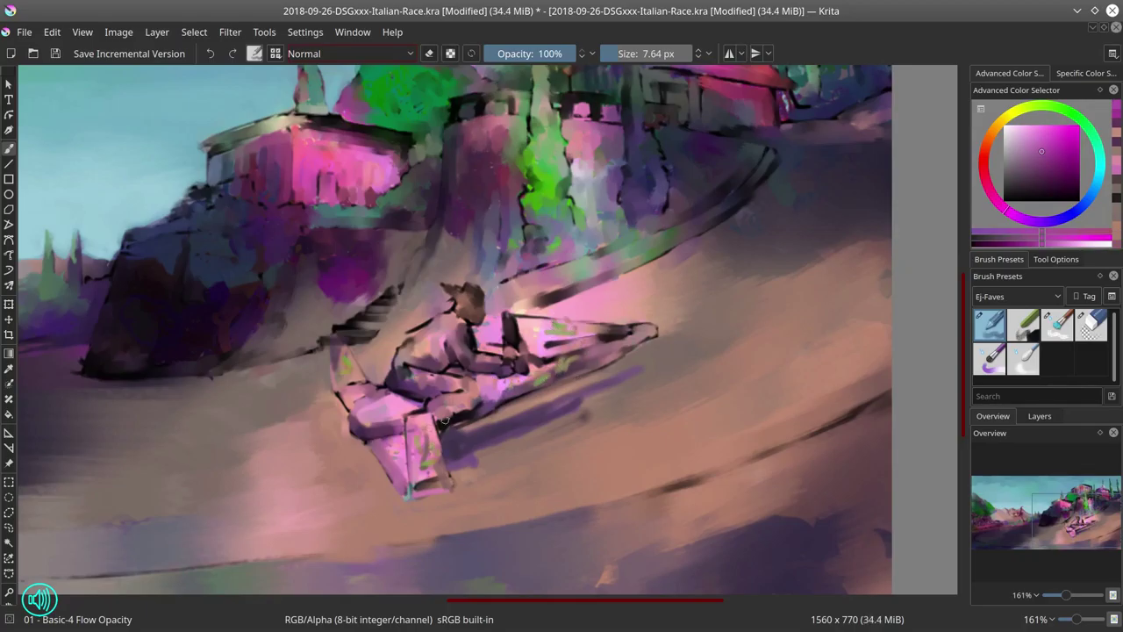
Try a pink stroke on the racer's lower body, undo it, and shrink the brush to 2.78 px.
click(351, 54)
key(Escape)
key(F5)
key(F5)
key(bracketright)
key(bracketright)
ctrl+click(425, 443)
key(bracketleft)
key(bracketleft)
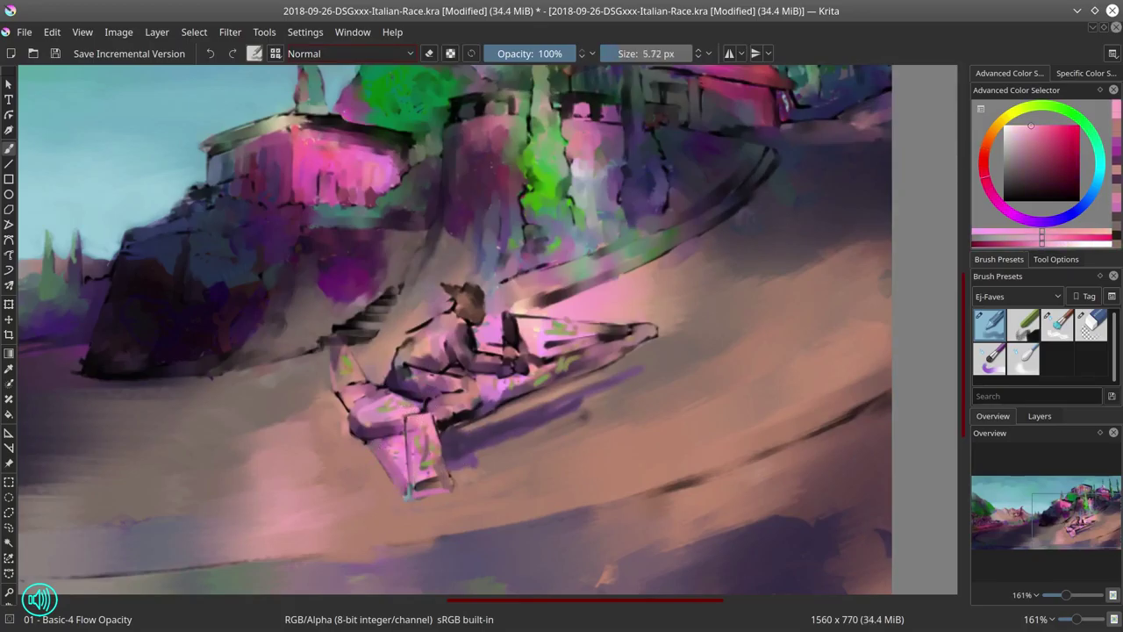
drag(461, 483, 438, 449)
key(ctrl+z)
ctrl+click(437, 450)
key(bracketleft)
key(bracketleft)
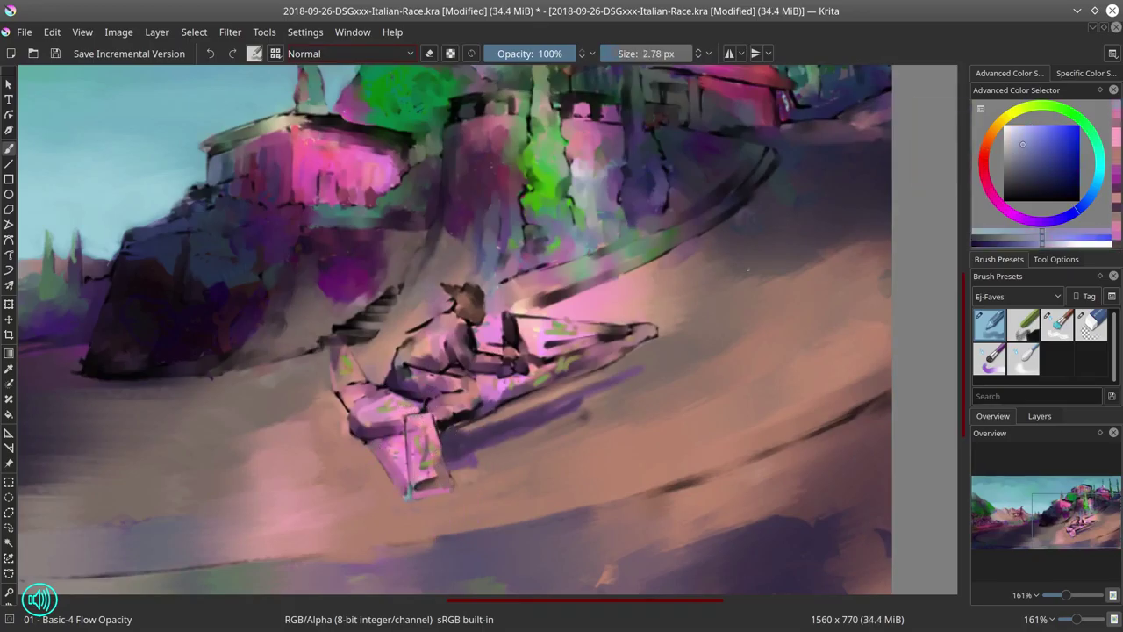
Switch to Multiply blending and shade the racer's edges in dark blue.
click(351, 53)
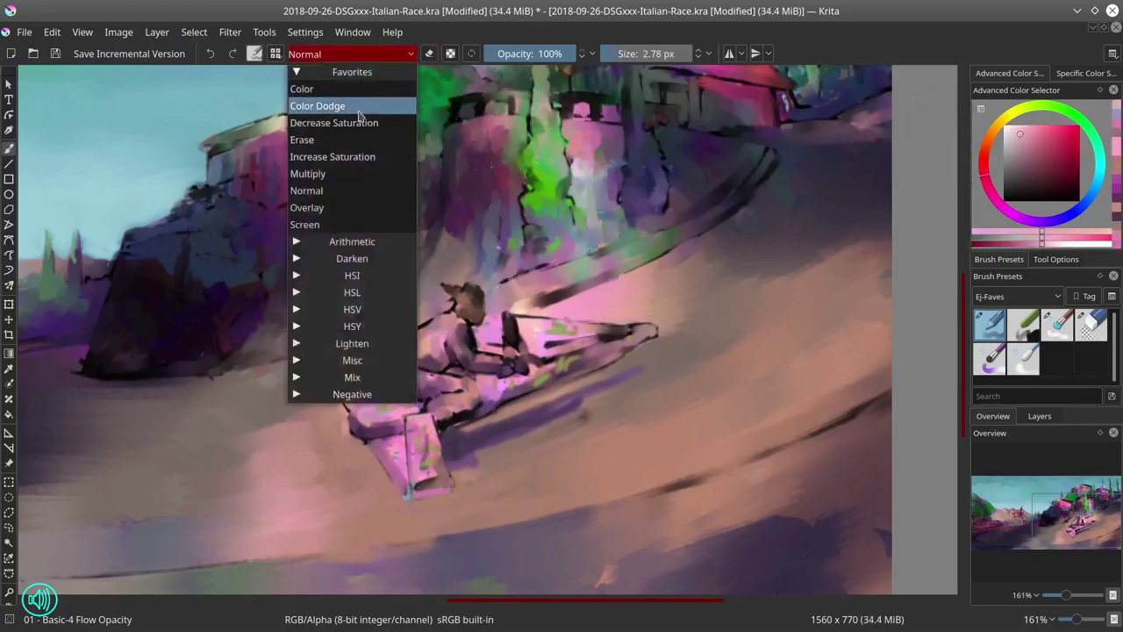
click(346, 171)
ctrl+click(367, 412)
key(bracketright)
key(bracketright)
key(bracketright)
key(bracketright)
key(bracketright)
drag(368, 412, 429, 483)
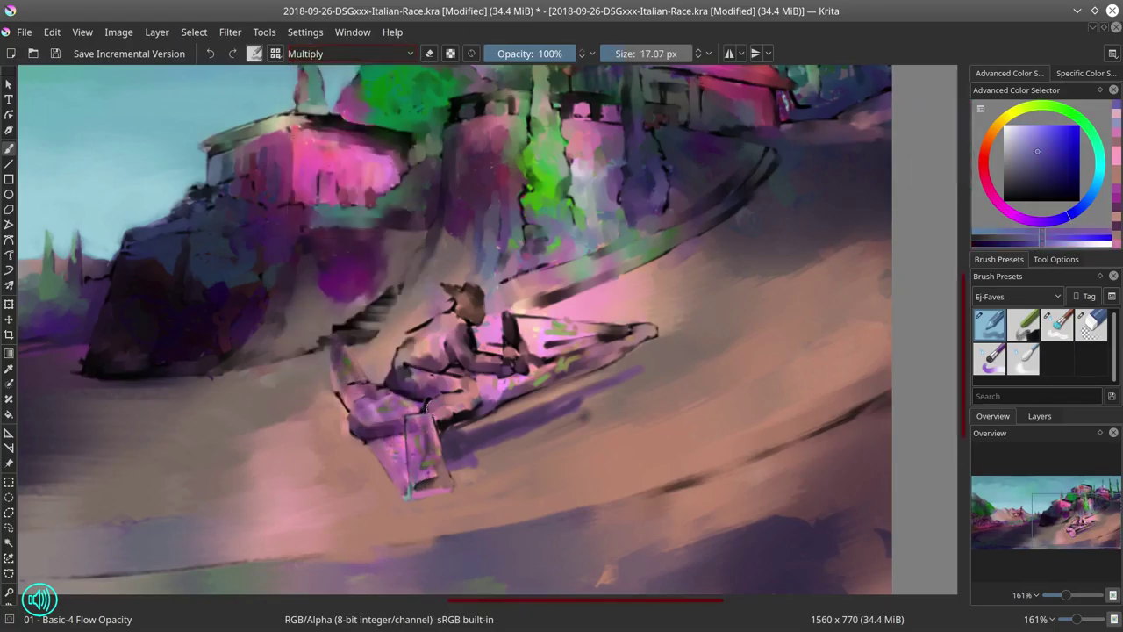
mouse_move(425, 413)
mouse_down()
mouse_move(639, 321)
mouse_move(443, 395)
mouse_up()
Switch to Color Dodge and paint orange highlights along the racer and the pilot's head.
click(379, 53)
click(317, 106)
ctrl+click(413, 474)
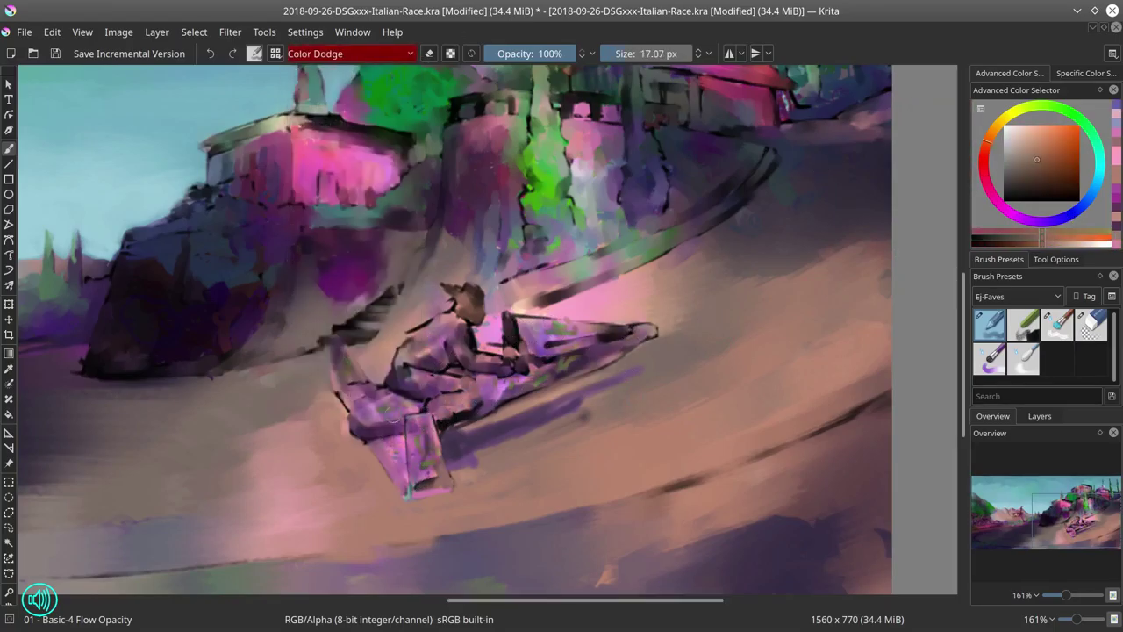
mouse_move(415, 481)
mouse_down()
mouse_move(418, 416)
mouse_move(439, 414)
mouse_move(456, 333)
mouse_up()
drag(526, 344, 581, 326)
mouse_move(474, 370)
mouse_down()
mouse_move(517, 356)
mouse_move(502, 375)
mouse_up()
drag(460, 309, 483, 296)
With the Blender Textured Soft brush, blend the racer's lower tip and the pilot's lower body.
key(slash)
key(bracketleft)
key(bracketleft)
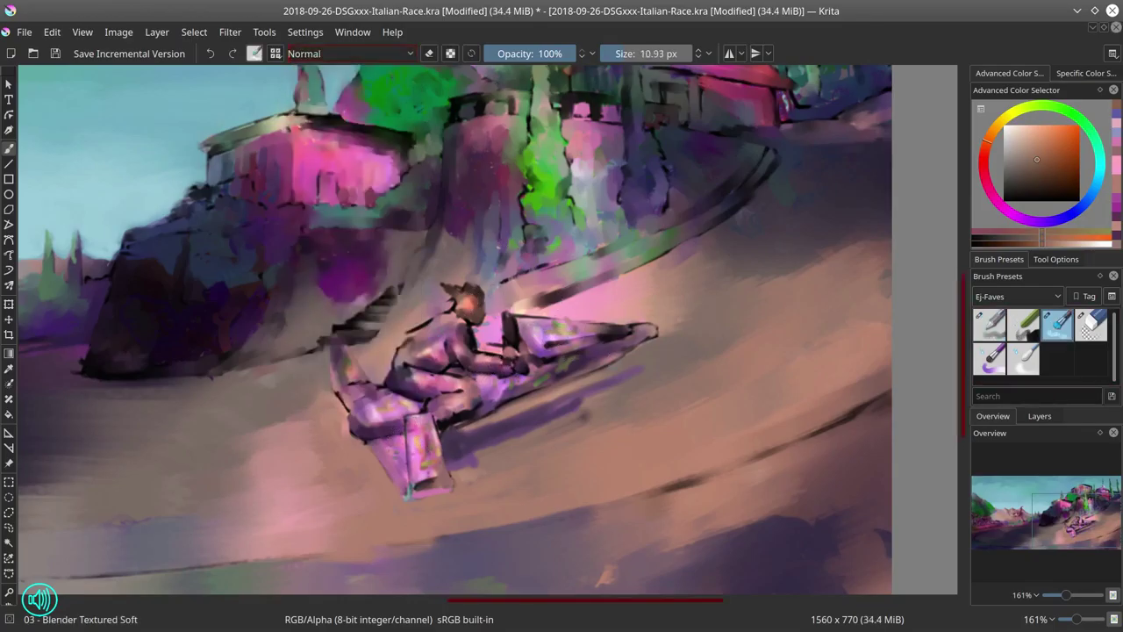
drag(440, 443, 430, 481)
key(bracketleft)
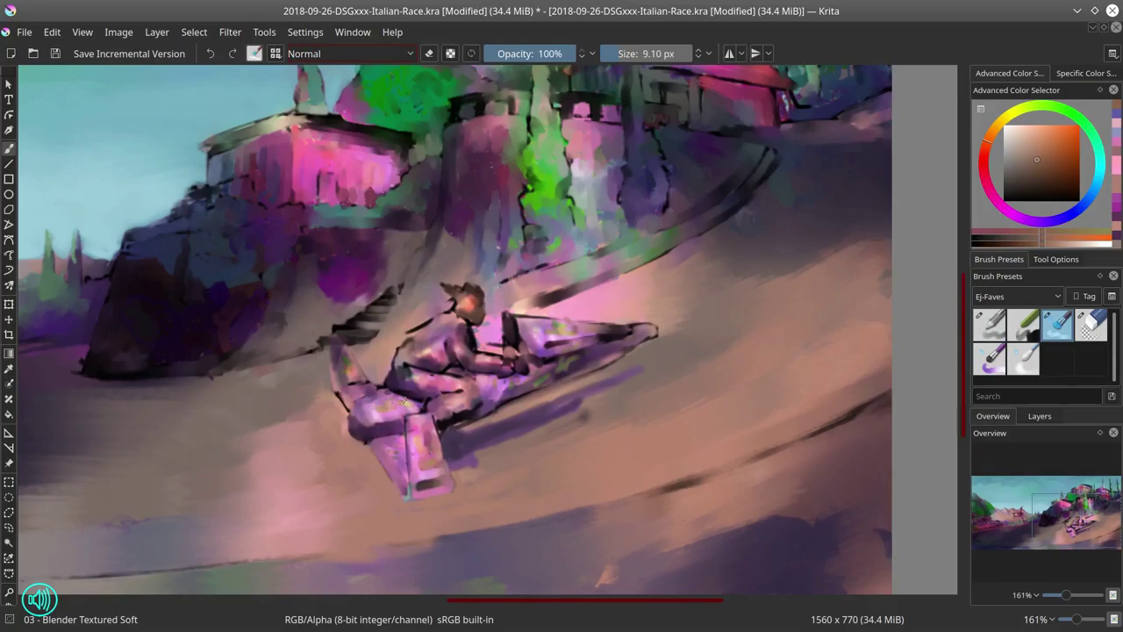
mouse_move(400, 404)
mouse_down()
mouse_move(407, 414)
mouse_move(443, 397)
mouse_move(465, 413)
mouse_up()
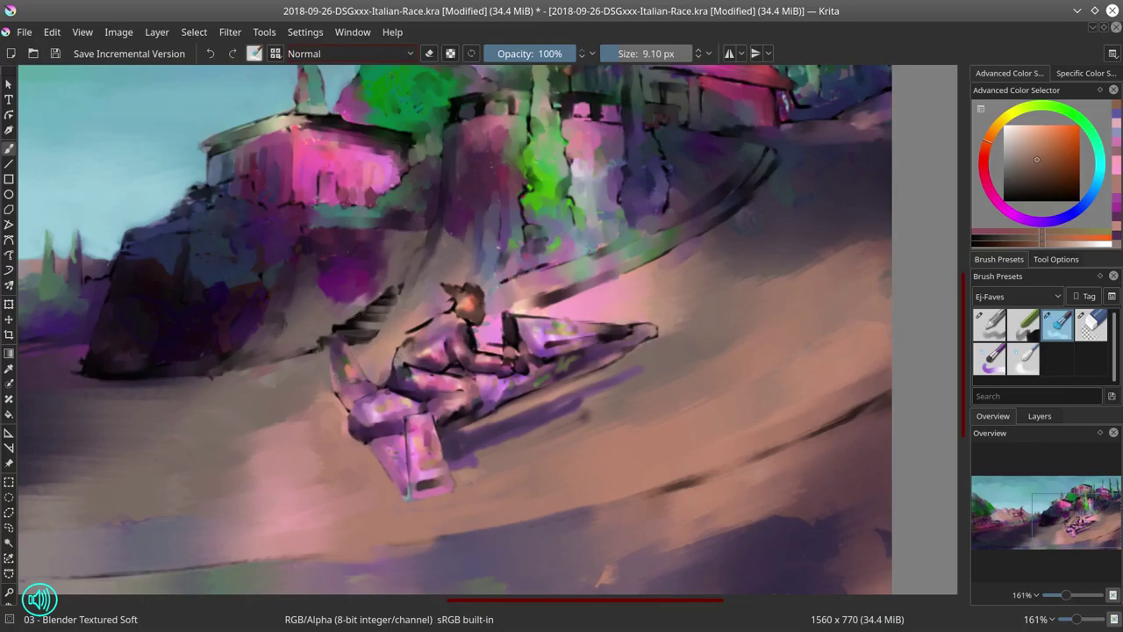
scroll(457, 309, up, 3)
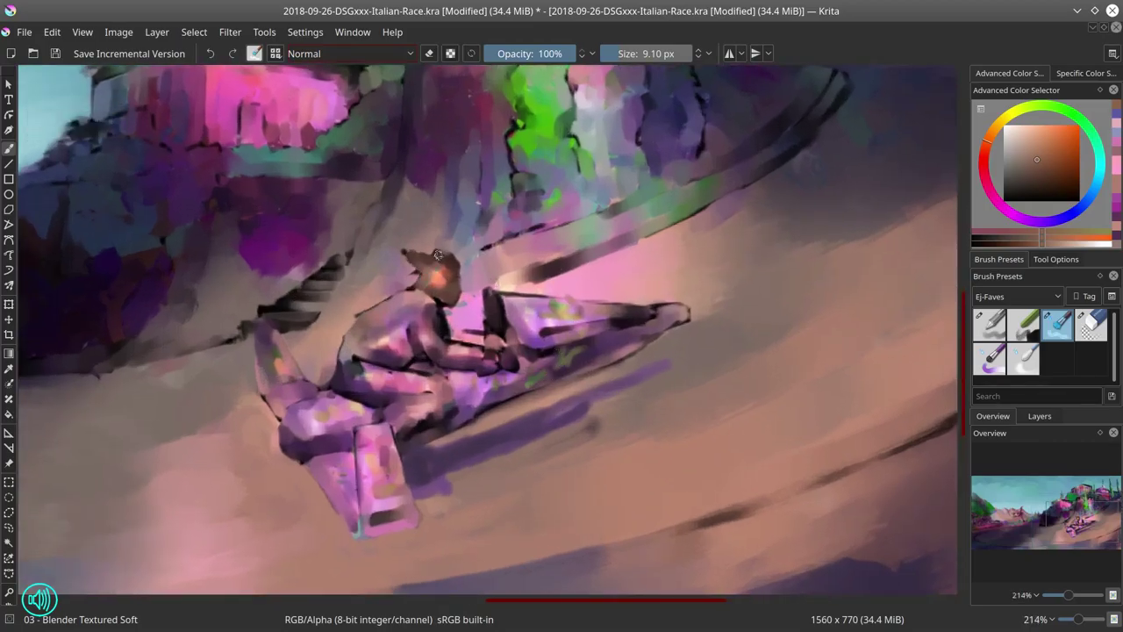
Blend over the pilot's face and torso, then paint dark magenta strokes on the helmet.
mouse_move(431, 291)
mouse_down()
mouse_move(437, 323)
mouse_move(455, 318)
mouse_move(444, 307)
mouse_move(469, 309)
mouse_move(446, 344)
mouse_move(414, 364)
mouse_move(380, 338)
mouse_move(411, 331)
mouse_move(364, 363)
mouse_move(489, 301)
mouse_move(558, 331)
mouse_move(554, 308)
mouse_move(569, 300)
mouse_move(659, 313)
mouse_move(588, 364)
mouse_move(558, 353)
mouse_move(484, 376)
mouse_up()
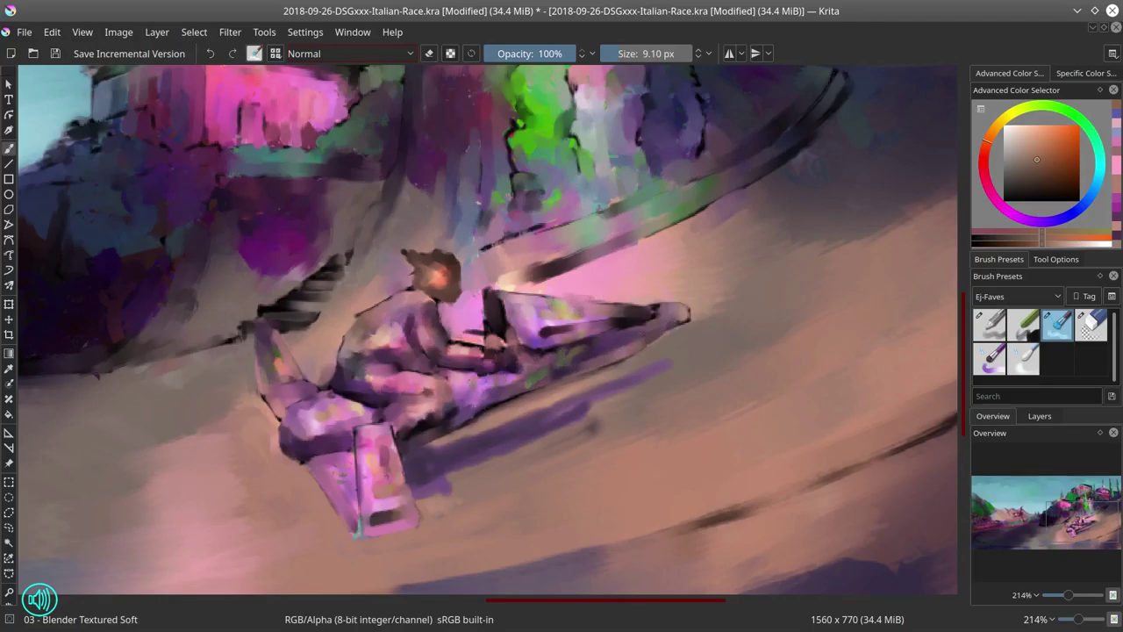
key(slash)
ctrl+click(454, 287)
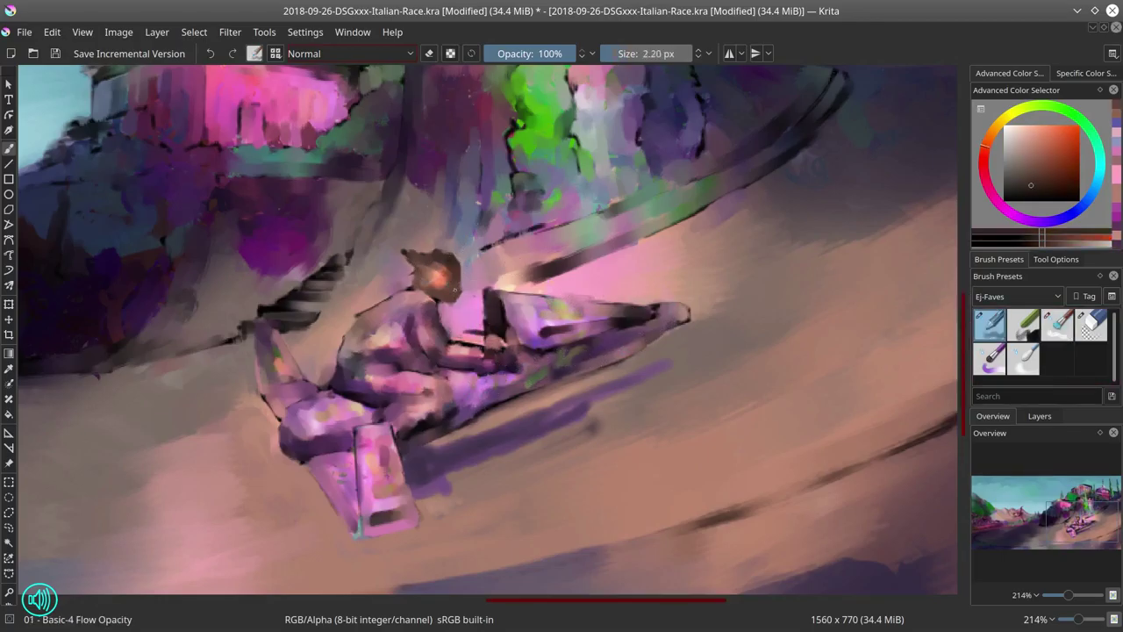
ctrl+click(419, 276)
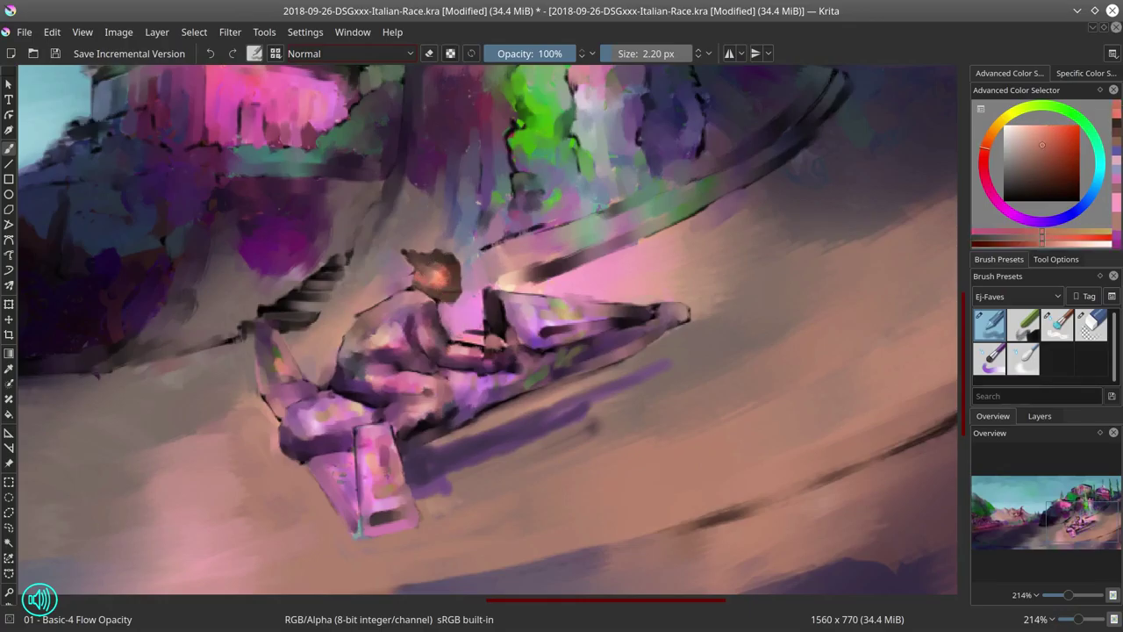
ctrl+click(533, 352)
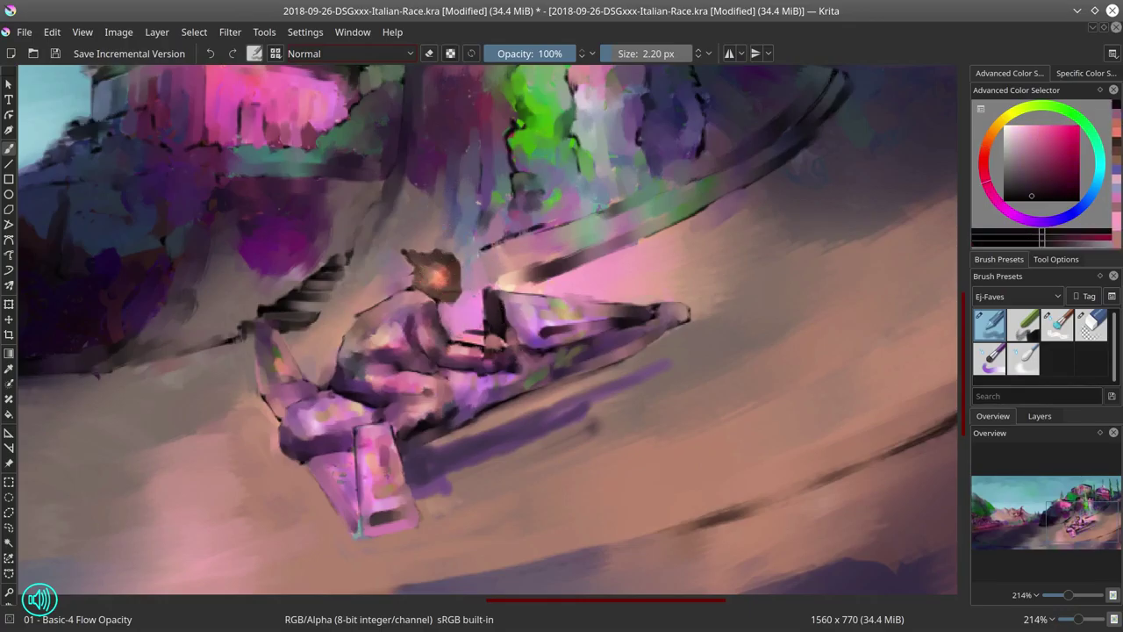
drag(405, 247, 426, 269)
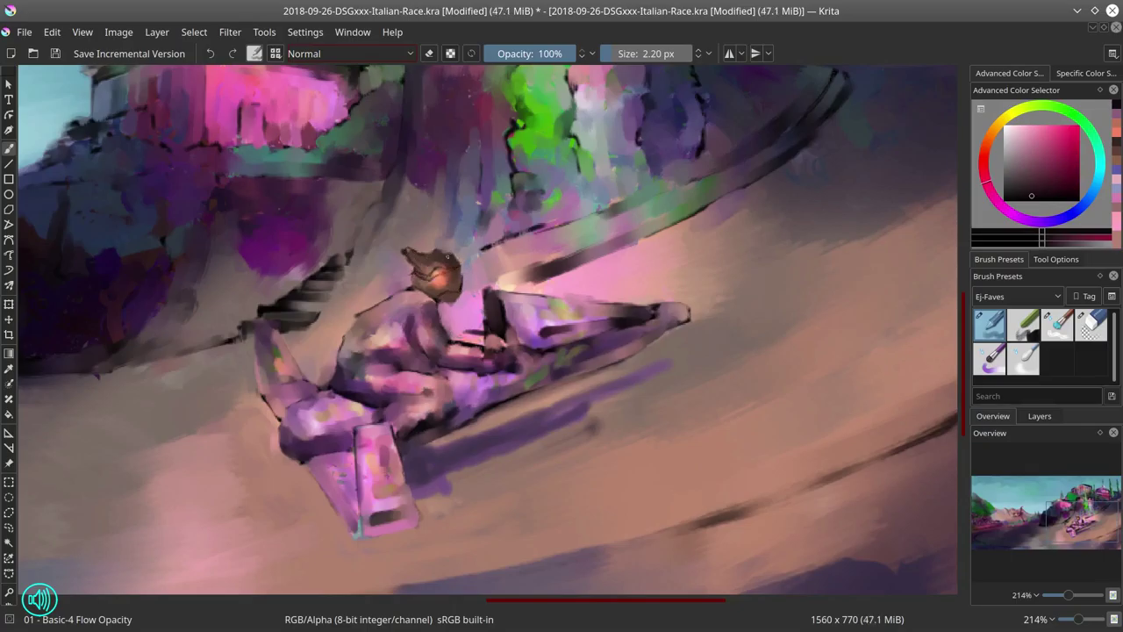
Sample browns and an orange-red from the pilot's head and lighten it to a red shade.
ctrl+click(416, 261)
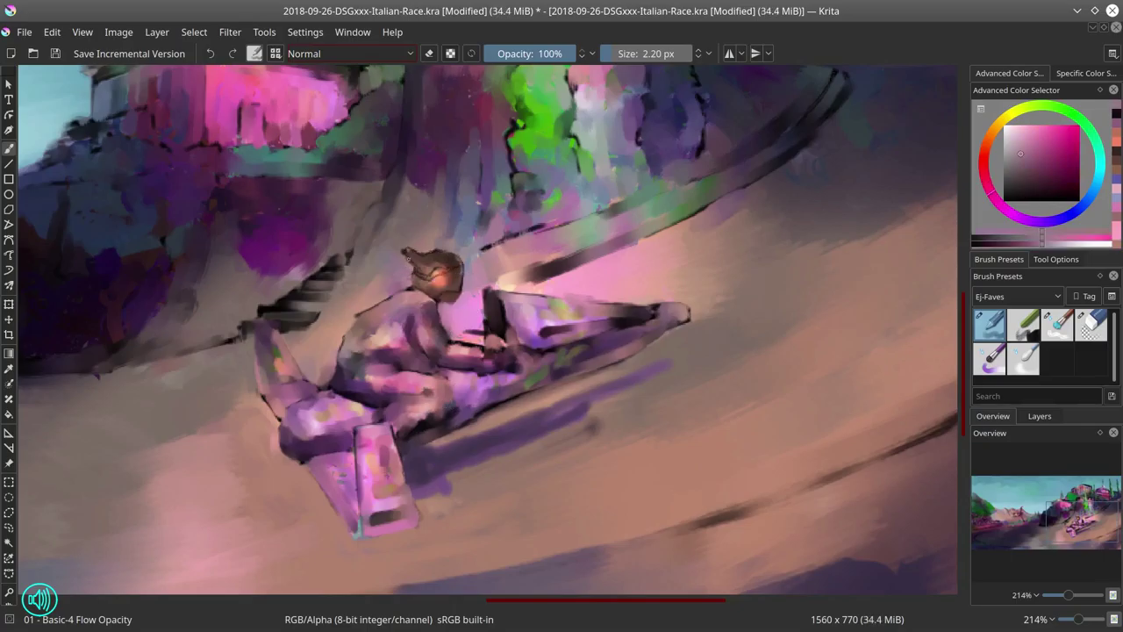
ctrl+click(456, 260)
ctrl+click(507, 228)
ctrl+click(500, 235)
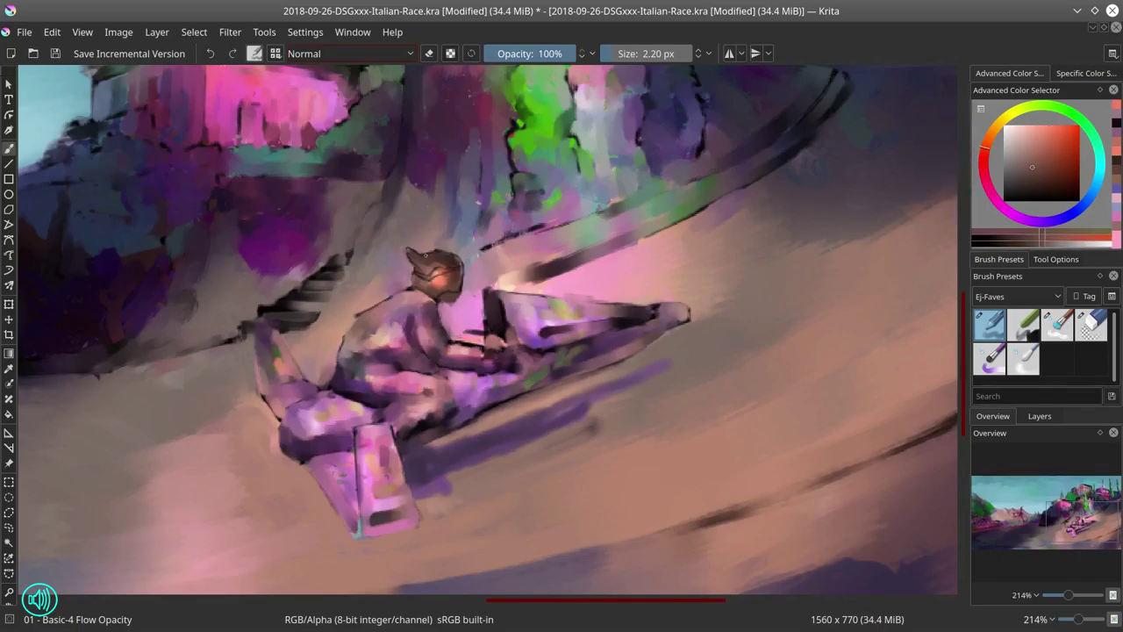
ctrl+click(447, 264)
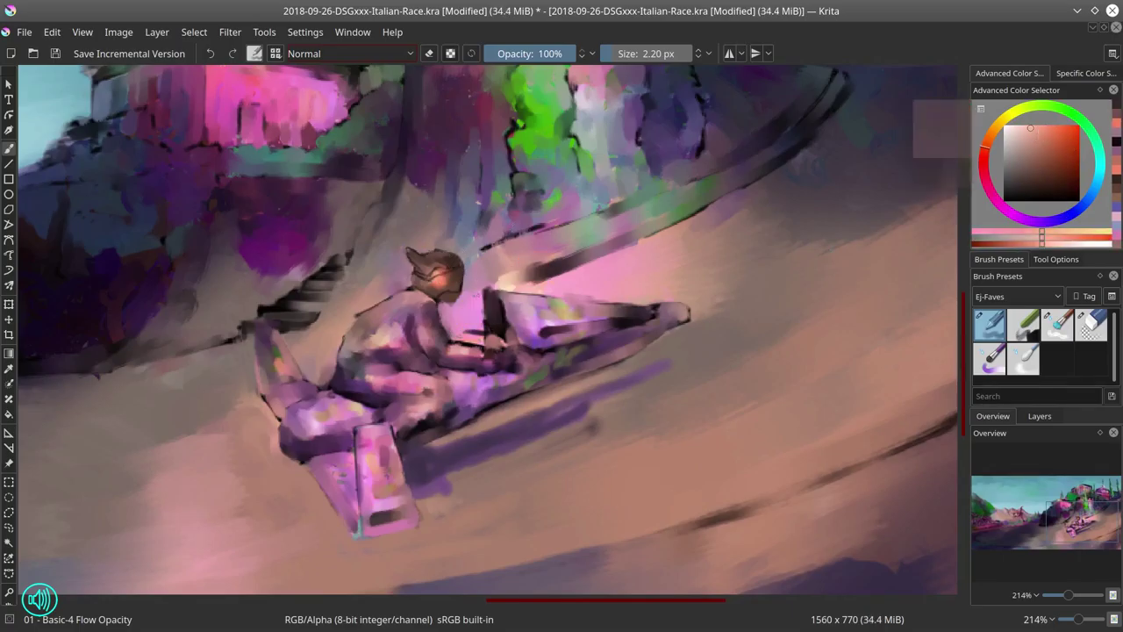
click(1034, 172)
click(1035, 160)
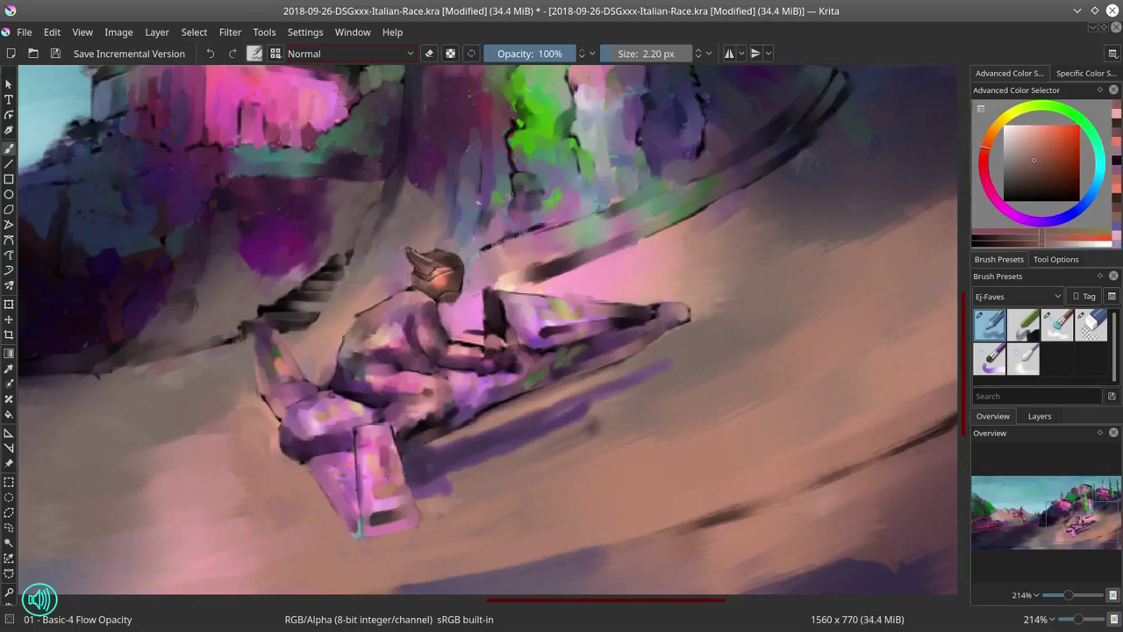
ctrl+click(412, 323)
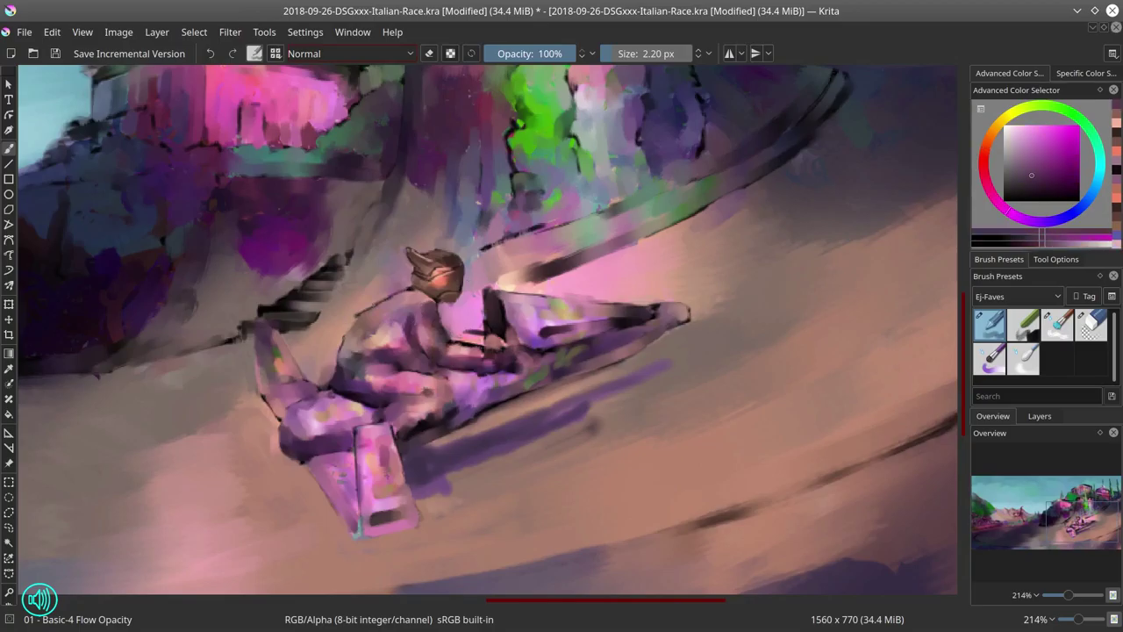
ctrl+click(359, 315)
ctrl+click(398, 285)
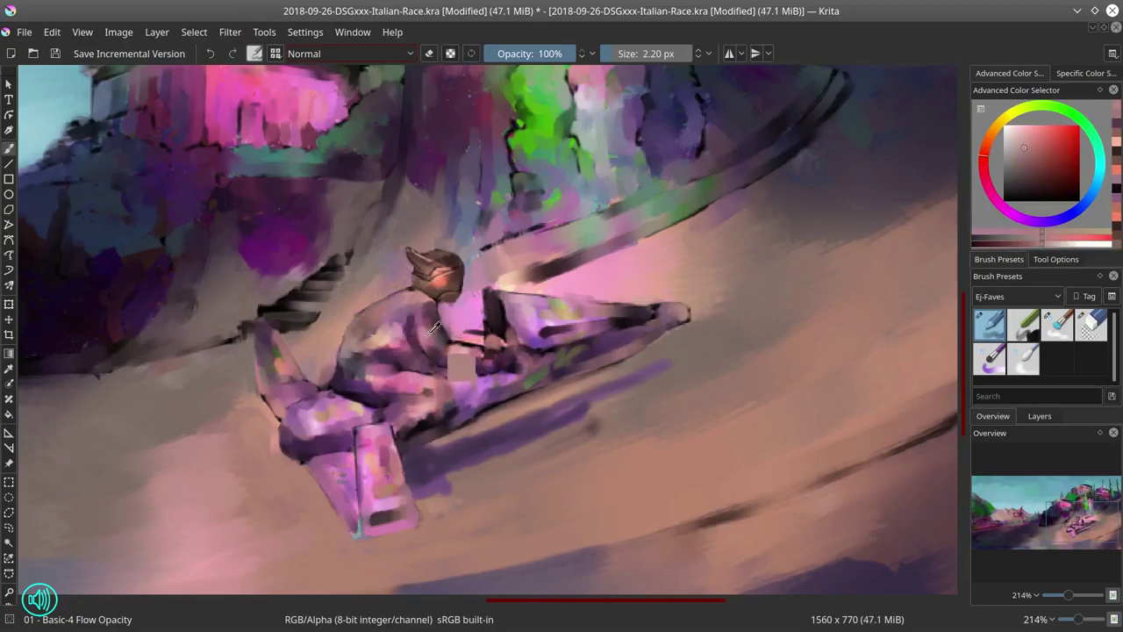
Pick a dark red-brown from the racer and paint short dark strokes at the rider's hand.
ctrl+click(462, 368)
ctrl+click(459, 333)
ctrl+click(497, 391)
ctrl+click(460, 342)
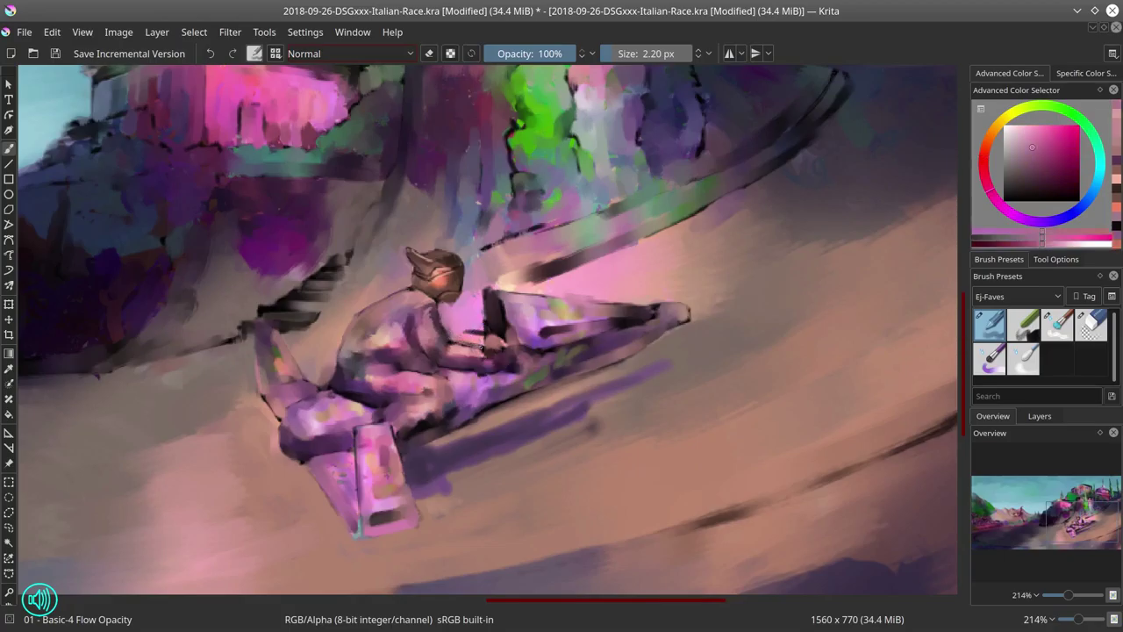
ctrl+click(478, 342)
ctrl+click(478, 346)
ctrl+click(483, 349)
ctrl+click(495, 351)
ctrl+click(573, 394)
ctrl+click(506, 360)
ctrl+click(505, 360)
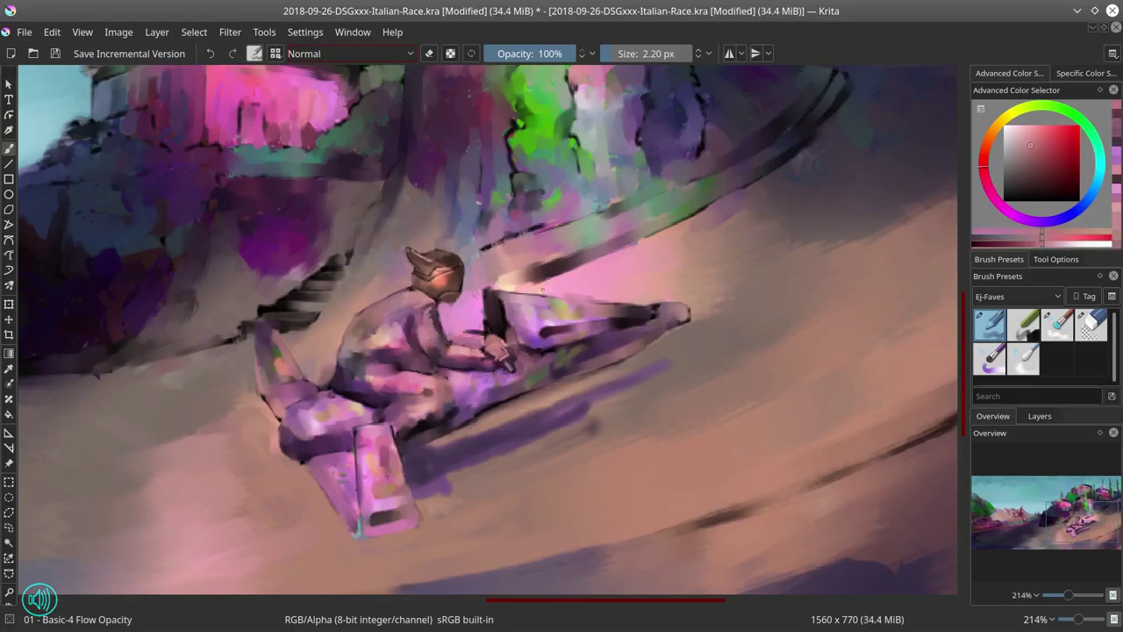
ctrl+click(505, 361)
mouse_move(490, 346)
mouse_down()
mouse_move(464, 325)
mouse_move(479, 319)
mouse_move(484, 339)
mouse_up()
Enlarge the brush to 3.46 px and paint short darker strokes along the rider's arm.
key(bracketright)
ctrl+click(478, 325)
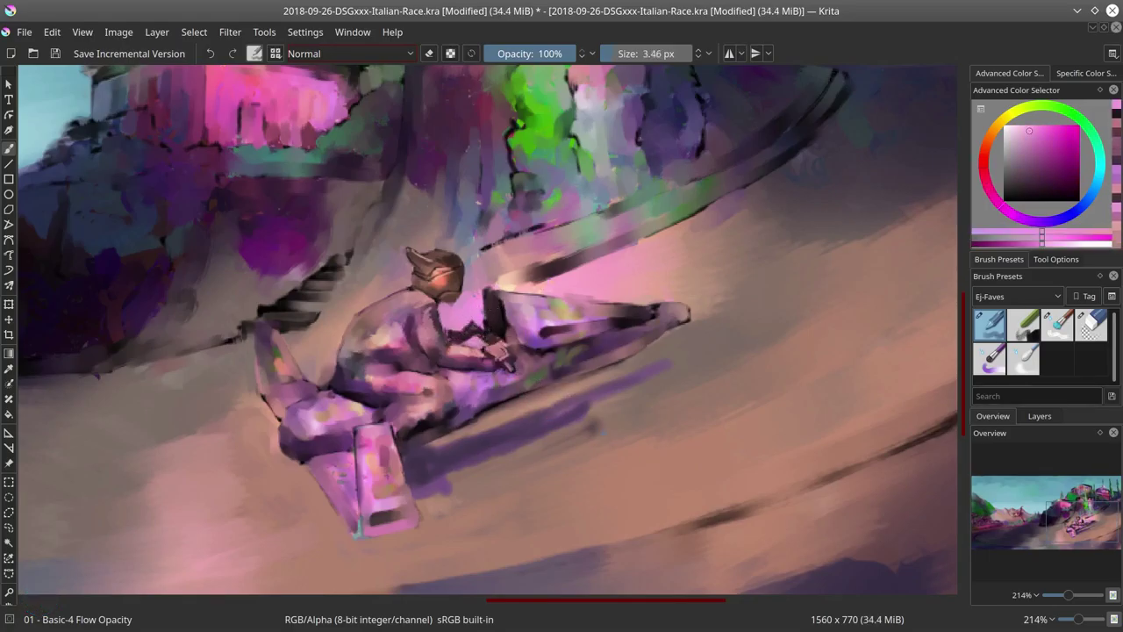
ctrl+click(478, 359)
mouse_move(404, 367)
mouse_down()
mouse_move(437, 354)
mouse_move(478, 365)
mouse_up()
At 2.65 px, paint dark red-pink strokes at the hand and lower-left panel, then pick light pink.
ctrl+click(481, 366)
ctrl+click(481, 366)
ctrl+click(462, 381)
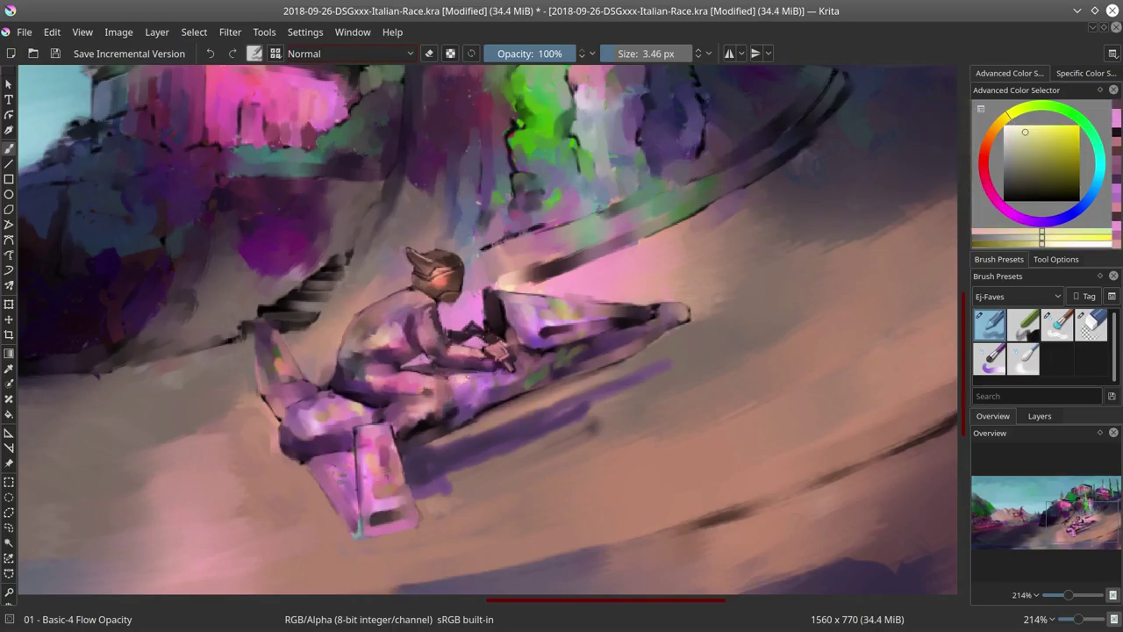
key(bracketleft)
drag(456, 391, 500, 372)
mouse_move(282, 441)
mouse_down()
mouse_move(363, 423)
mouse_move(349, 427)
mouse_up()
ctrl+click(331, 430)
scroll(572, 350, down, 6)
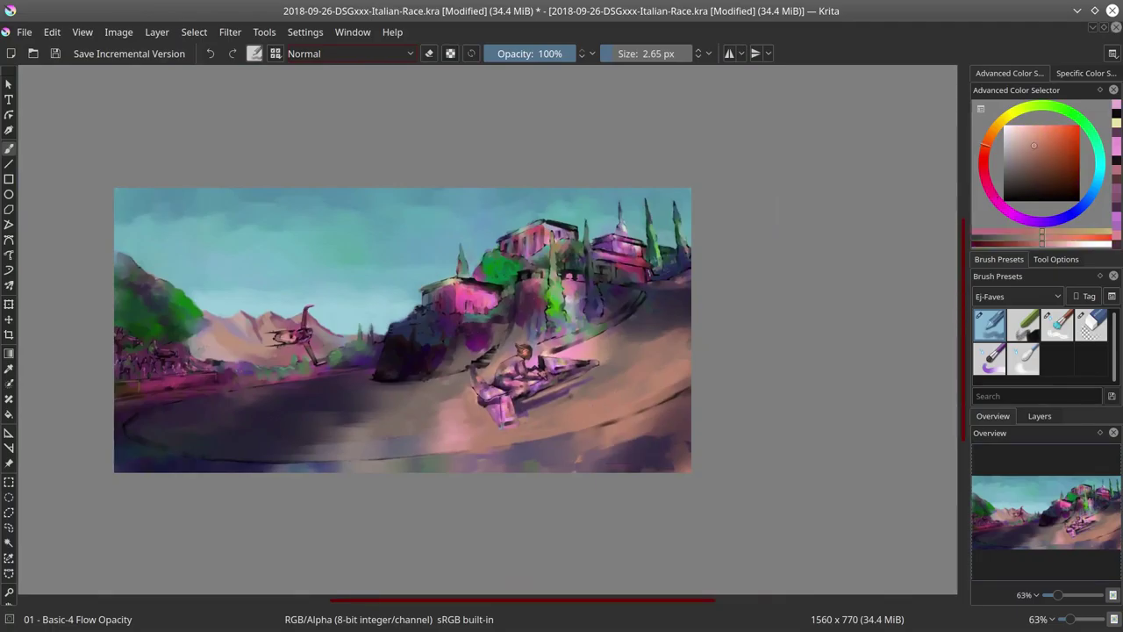
Enlarge the brush to 12.30 px and paint a light curve along the road's lower edge.
key(])
drag(658, 404, 347, 460)
ctrl+click(526, 489)
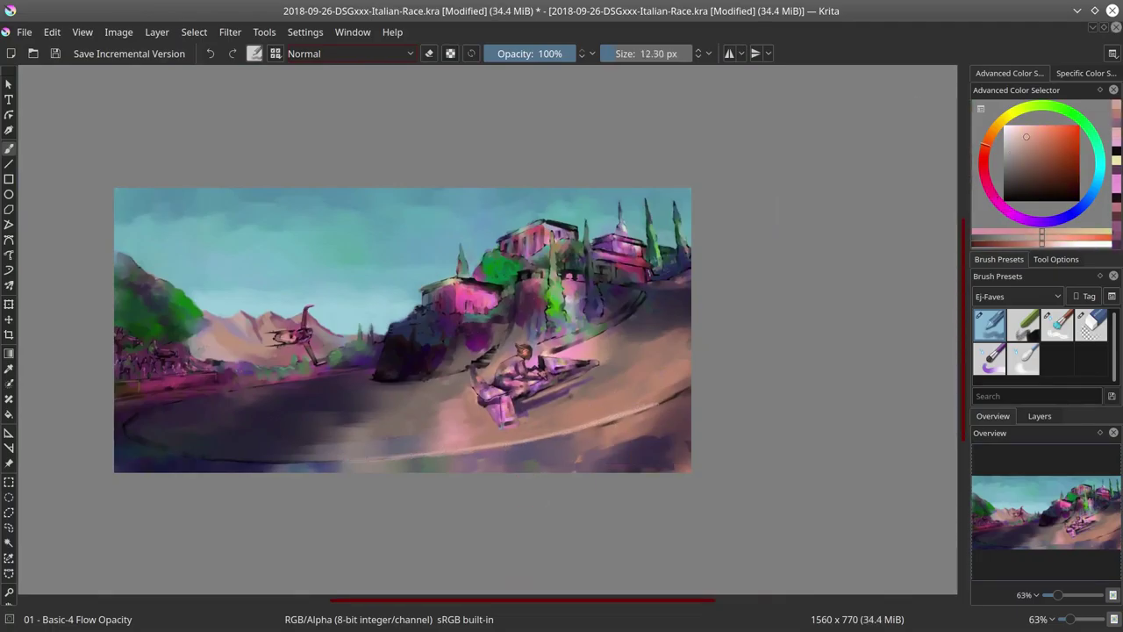
ctrl+click(657, 465)
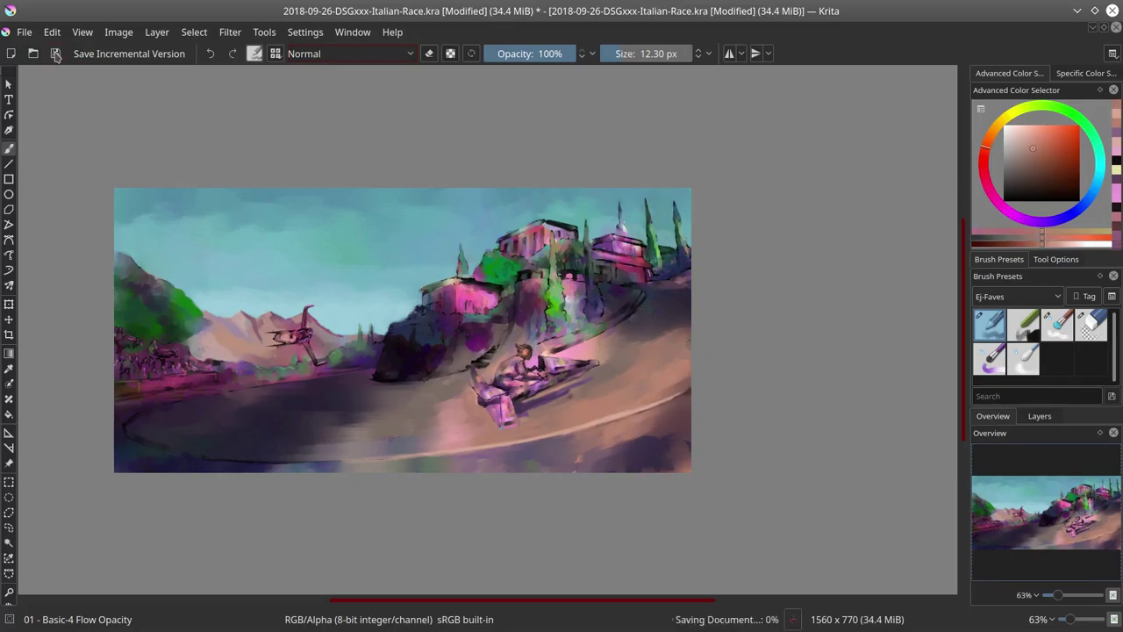
Mirror the image horizontally to check it, then mirror it back.
click(119, 31)
click(166, 196)
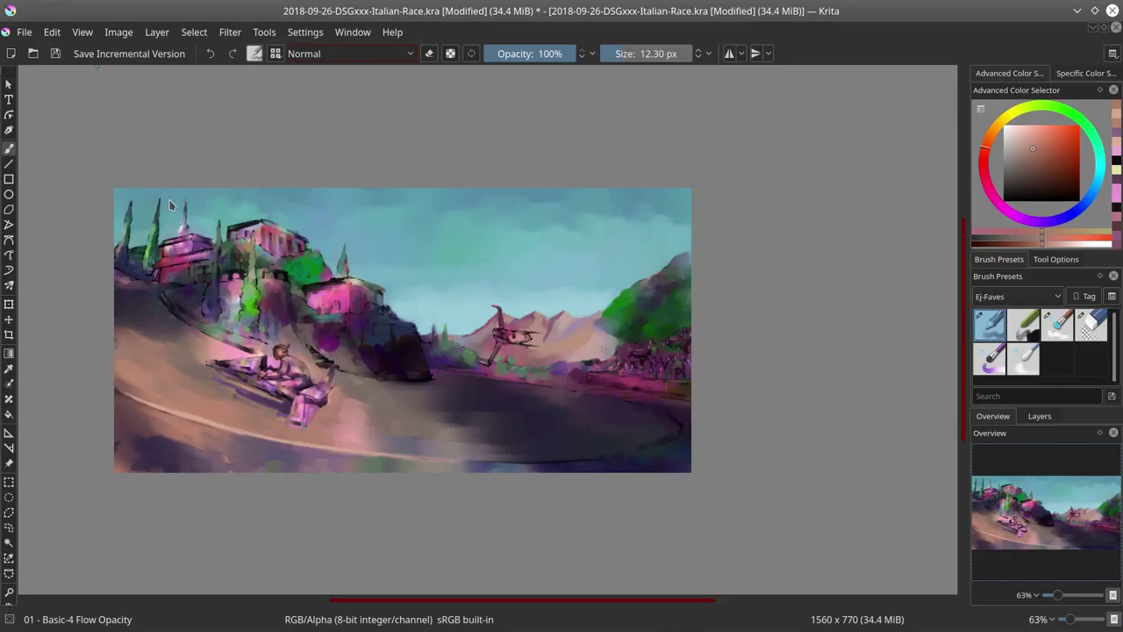
click(119, 32)
click(167, 196)
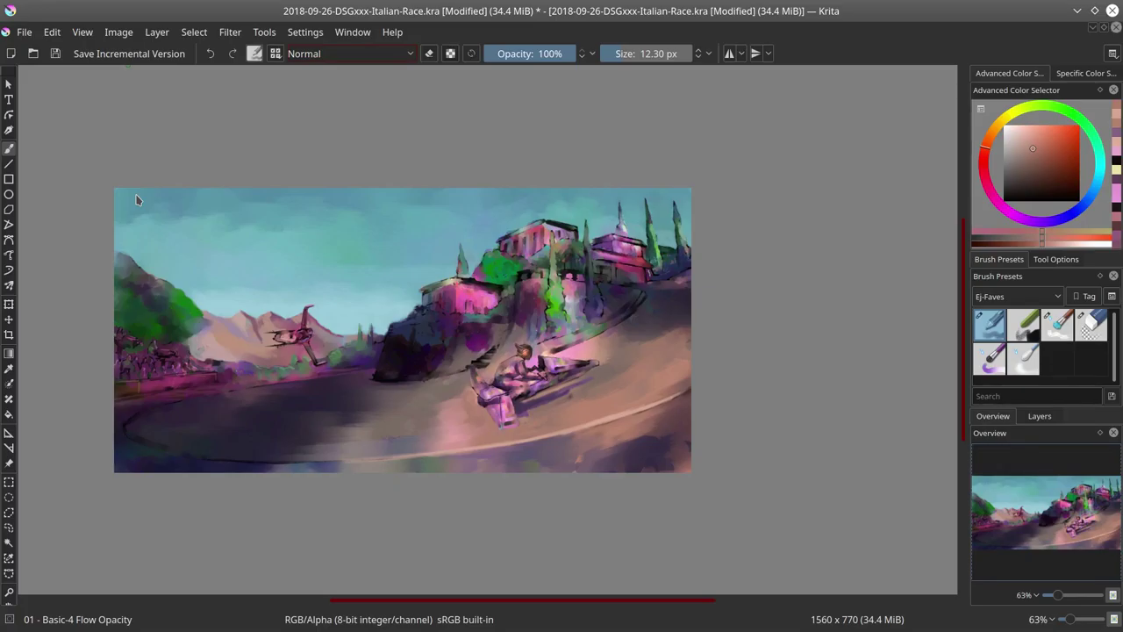
Trial-crop the top edge, undo it, and save the painting at its full 1560 x 770 size.
key(c)
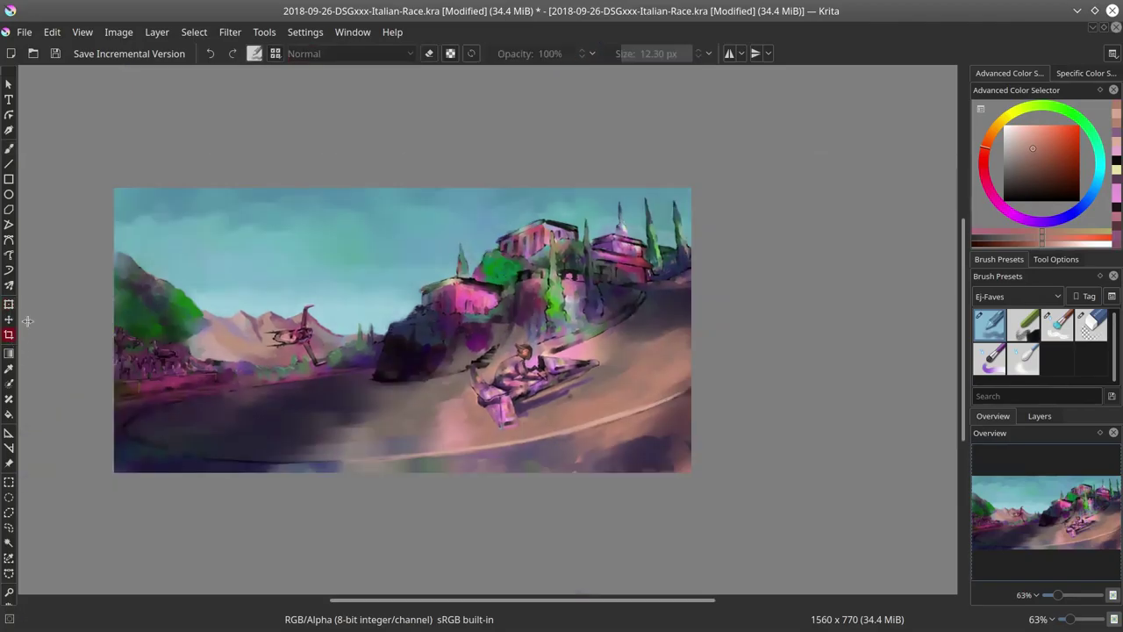
mouse_move(114, 201)
mouse_down()
mouse_move(363, 306)
mouse_move(759, 447)
mouse_up()
drag(402, 202, 404, 195)
key(Return)
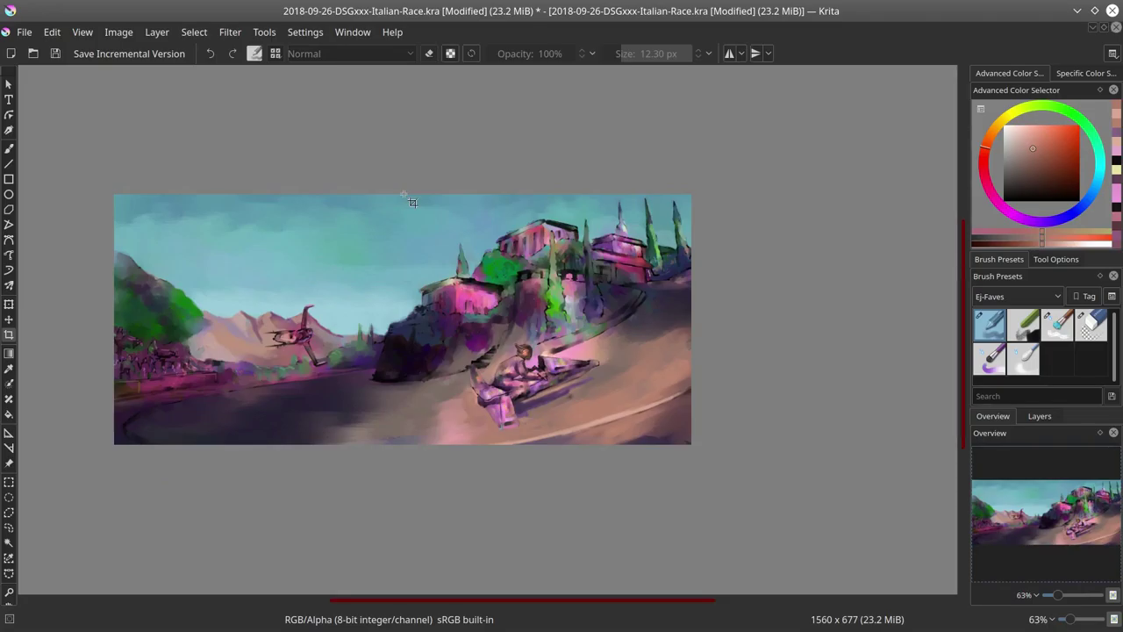
key(ctrl+z)
click(25, 32)
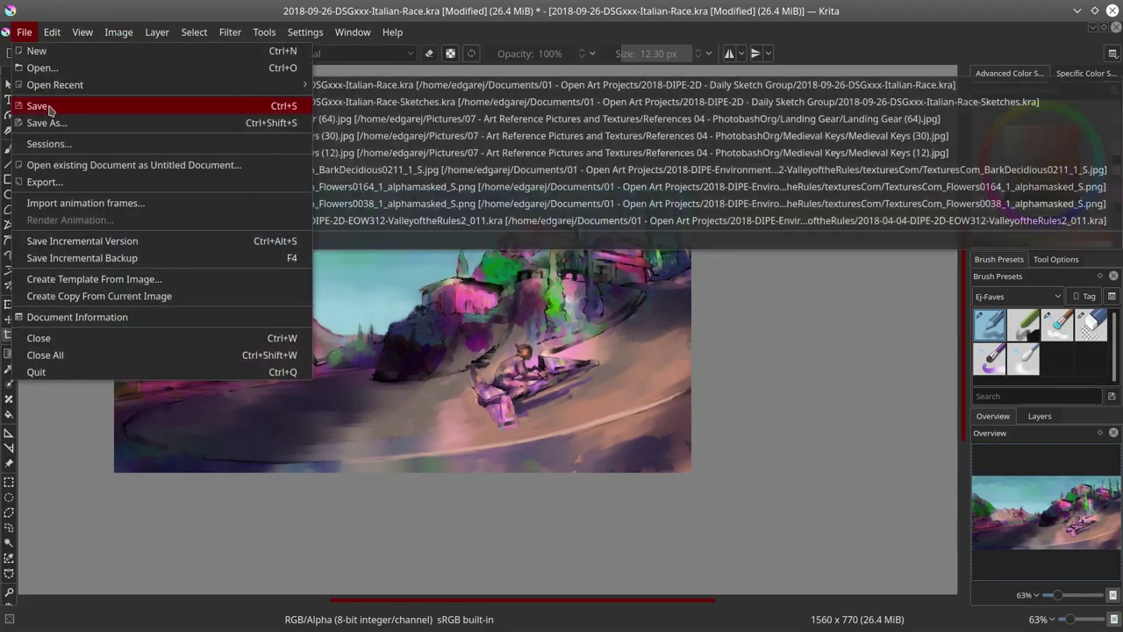
click(48, 107)
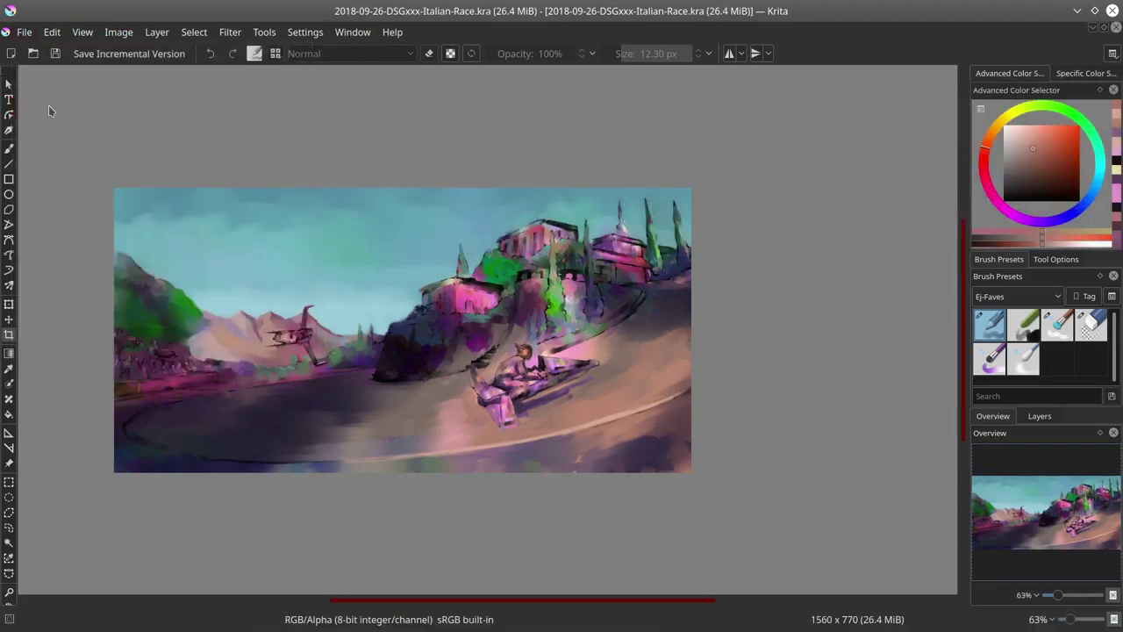
With a 2.90 px brush, add light orange strokes by the rider's hand and dark purple lines along the seat.
key(b)
scroll(561, 386, up, 6)
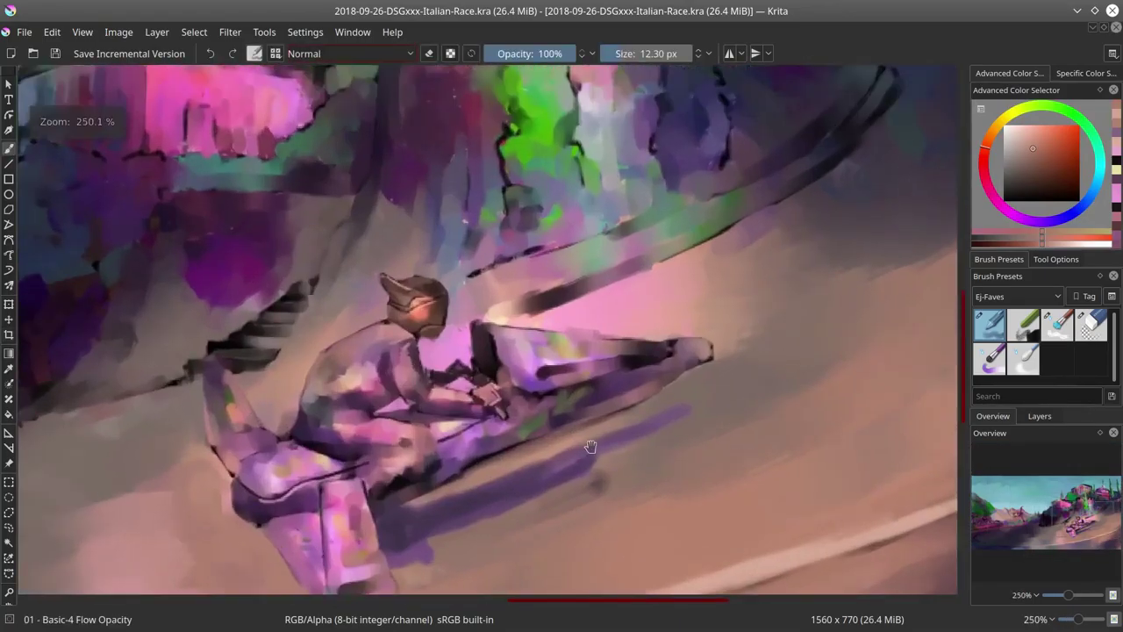
ctrl+click(484, 386)
key(bracketleft)
mouse_move(484, 386)
mouse_down()
mouse_move(493, 379)
mouse_move(465, 411)
mouse_up()
ctrl+click(303, 460)
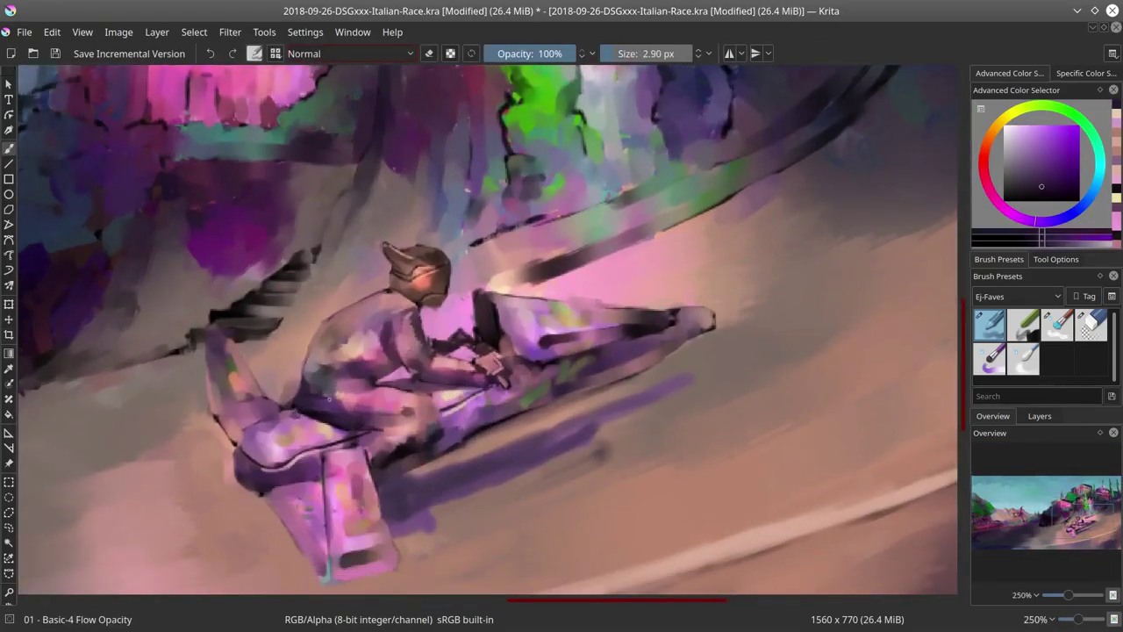
drag(333, 401, 369, 387)
mouse_move(360, 426)
mouse_down()
mouse_move(412, 421)
mouse_move(420, 388)
mouse_up()
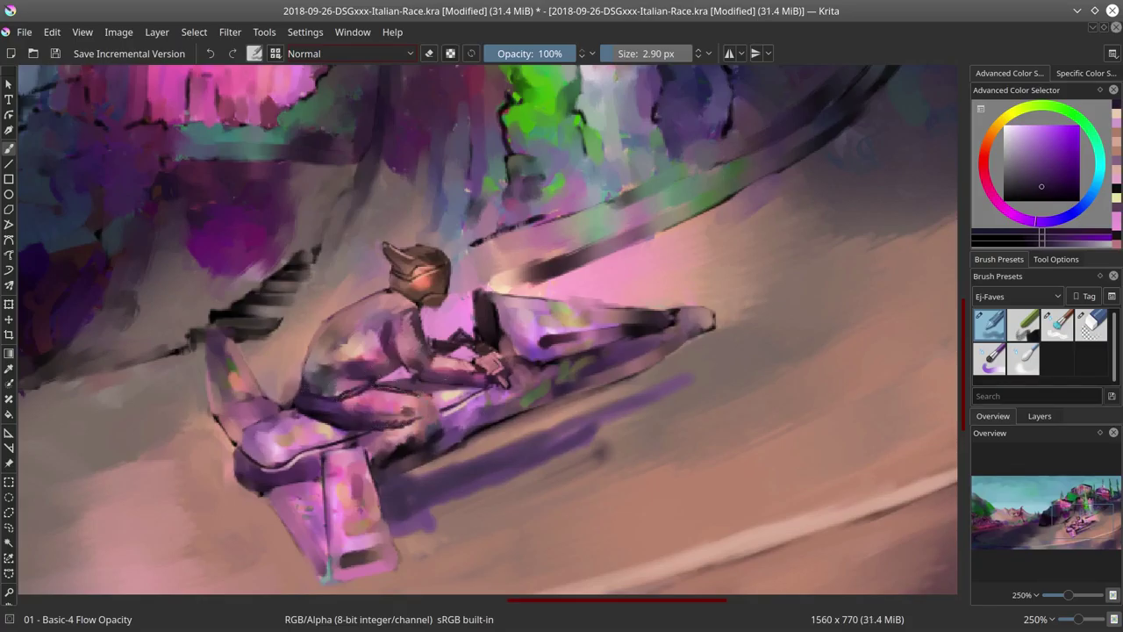
Paint muted light pink strokes along the board edge and the seat at 2.85 px.
ctrl+click(490, 413)
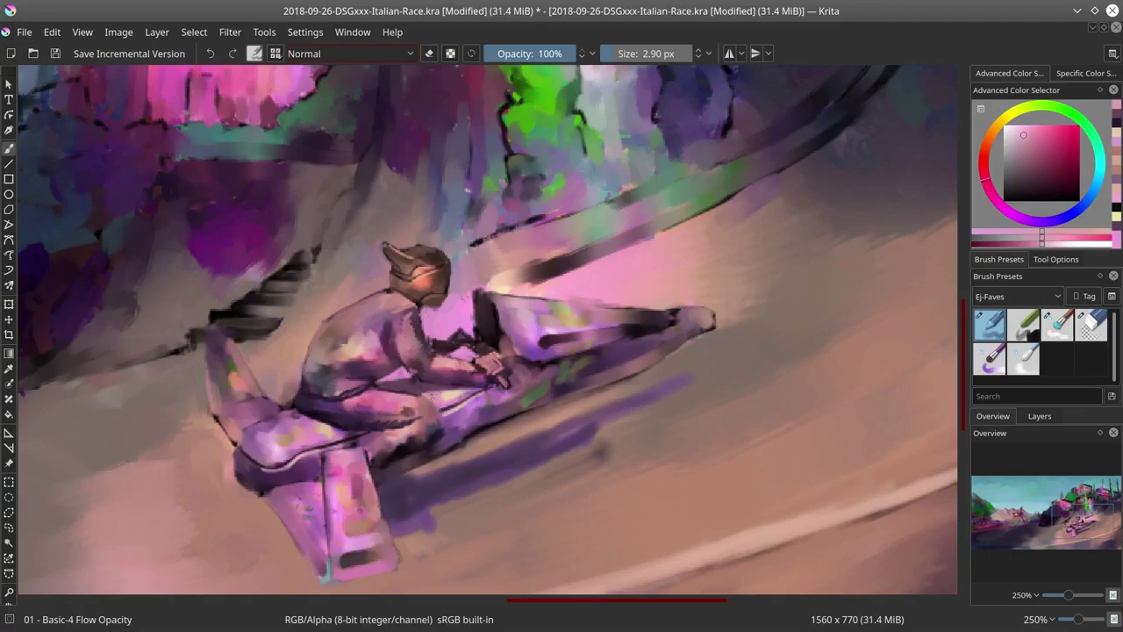
ctrl+click(475, 427)
mouse_move(445, 451)
mouse_down()
mouse_move(527, 413)
mouse_move(471, 436)
mouse_up()
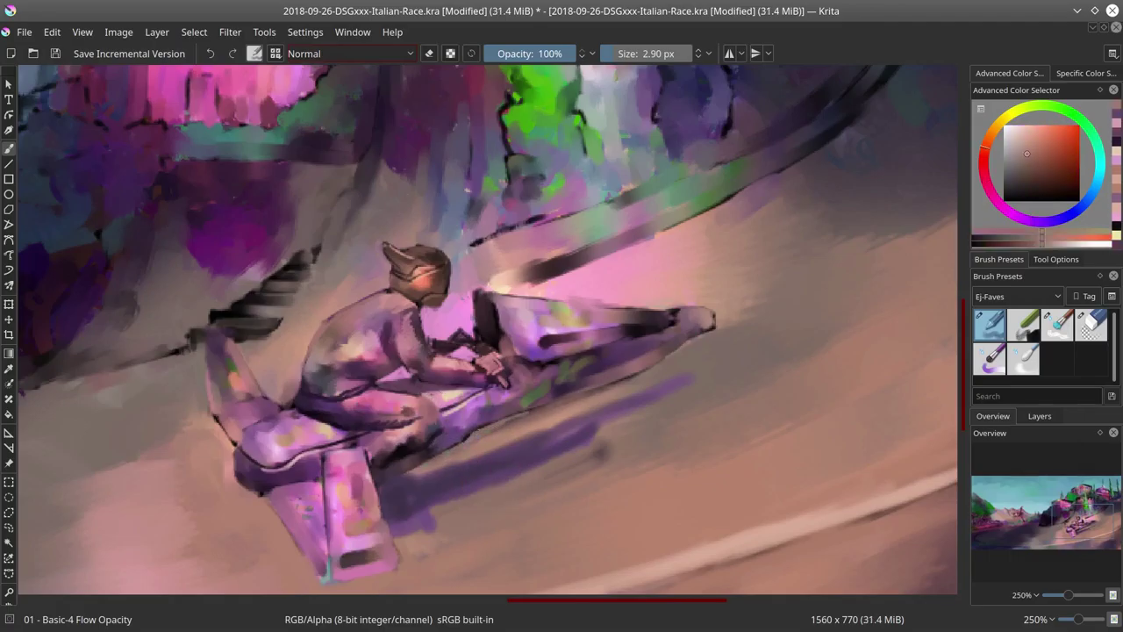
ctrl+click(386, 471)
ctrl+click(378, 473)
key(bracketleft)
drag(411, 391, 374, 395)
Add light pink strokes near the board bottom and highlight the lower fin at about 3.1-3.7 px.
ctrl+click(369, 453)
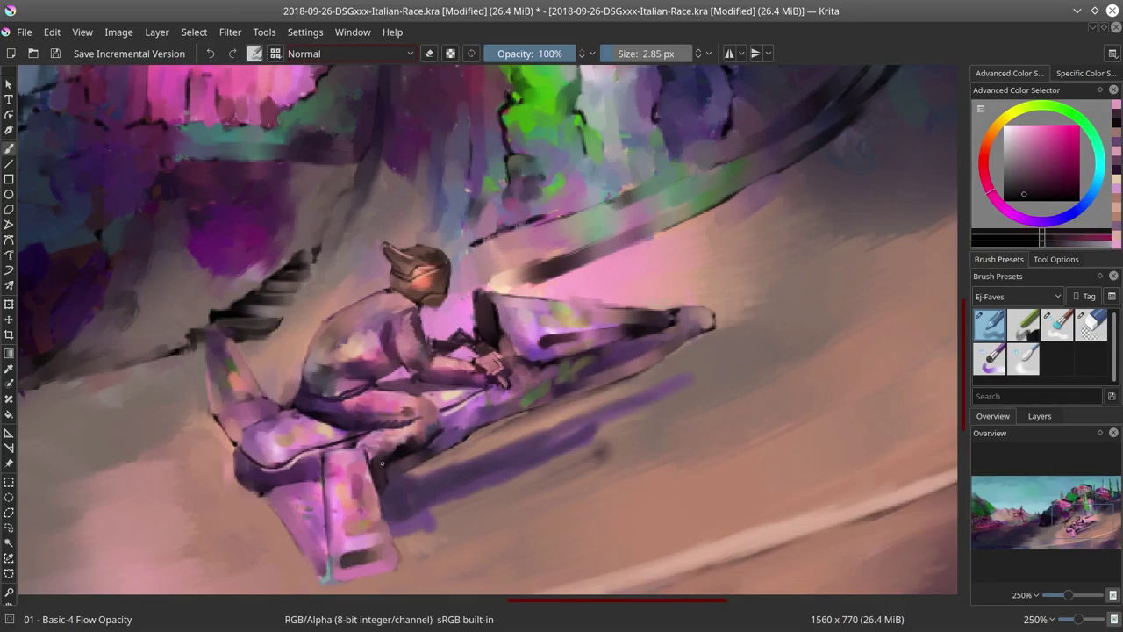
ctrl+click(377, 460)
key(bracketright)
key(bracketright)
key(bracketright)
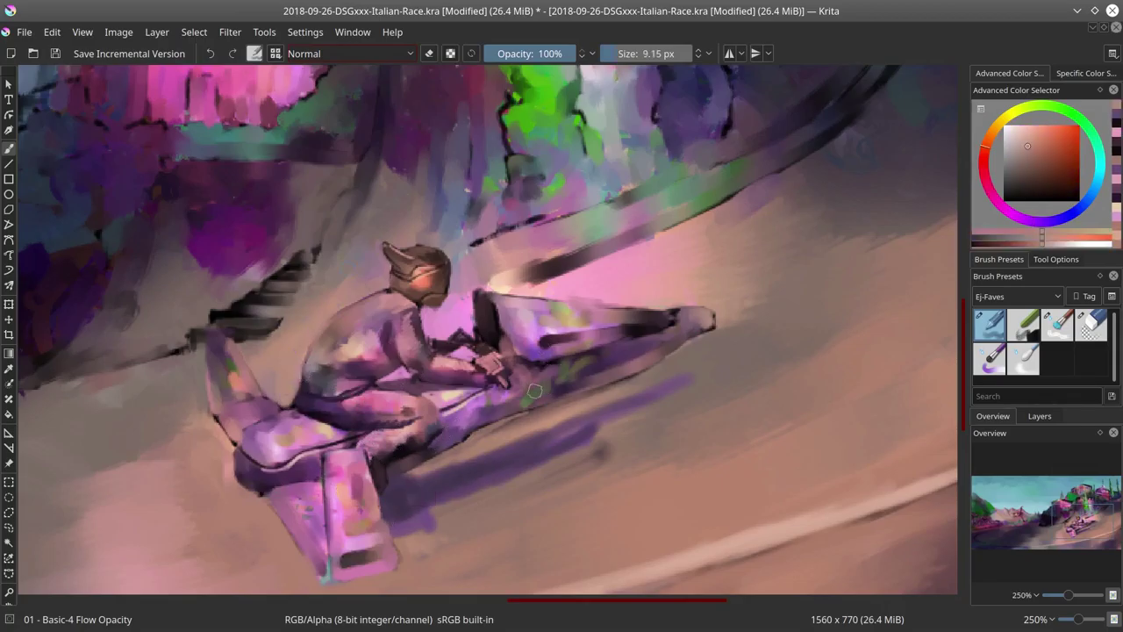
key(bracketleft)
key(bracketleft)
key(bracketleft)
ctrl+click(498, 402)
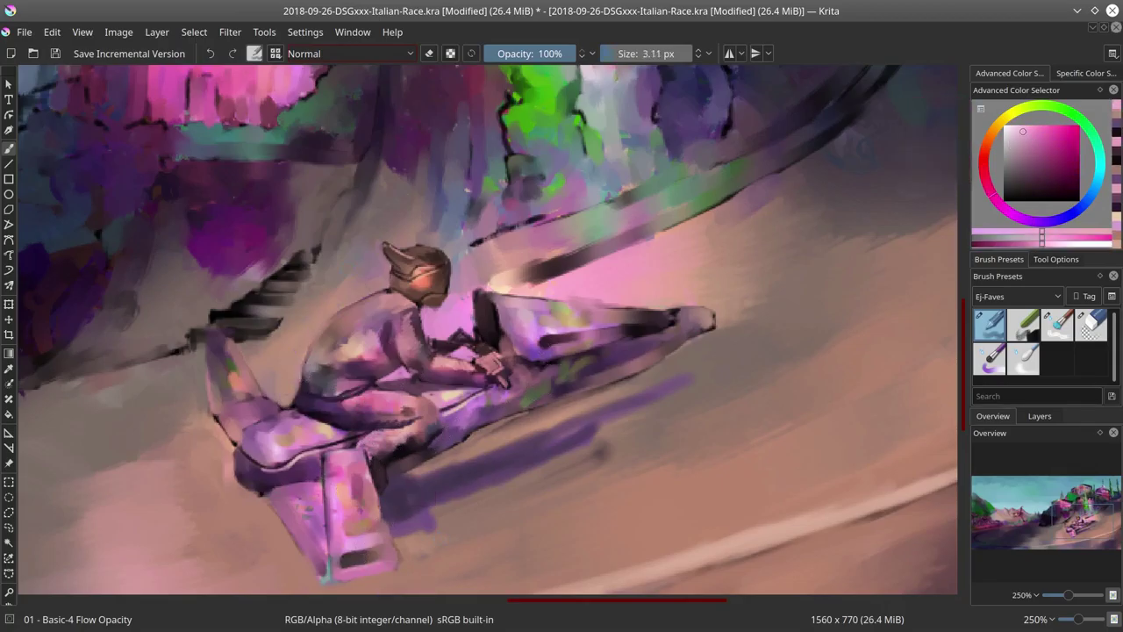
drag(350, 569, 386, 562)
ctrl+click(424, 560)
key(bracketright)
drag(403, 516, 378, 478)
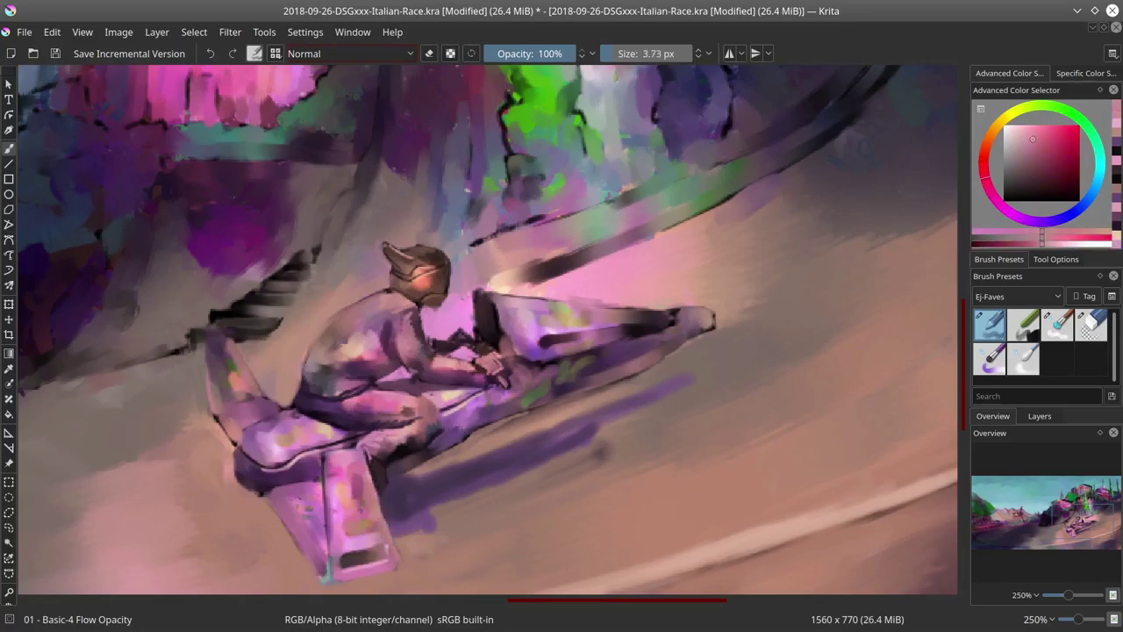
Cover the dark stroke on the craft's top with pink using a larger brush.
ctrl+click(327, 575)
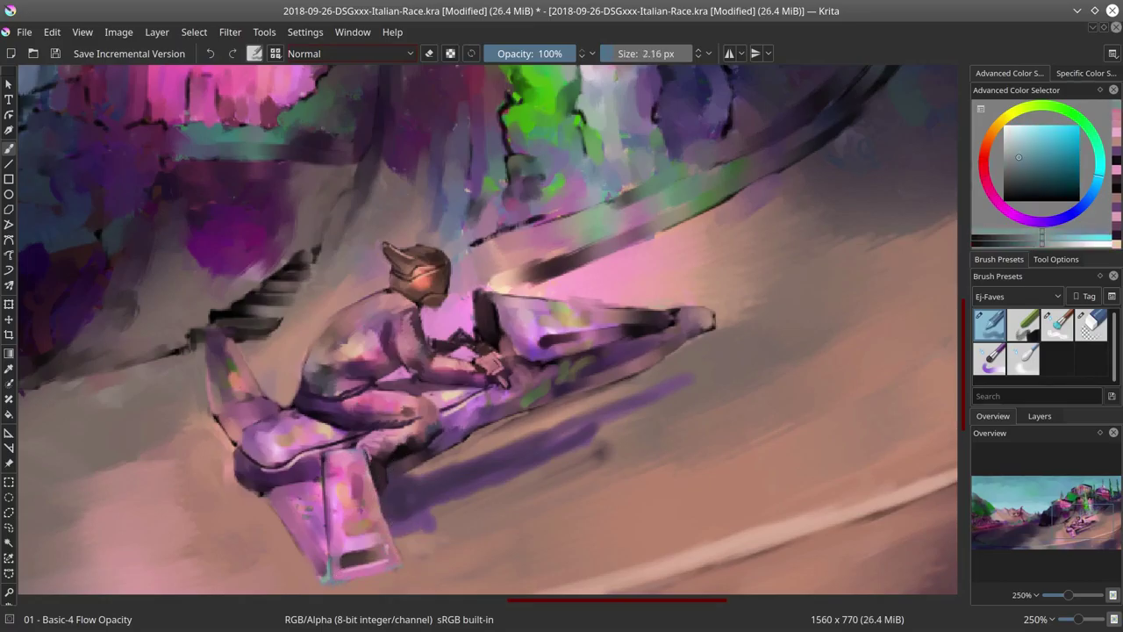
ctrl+click(225, 331)
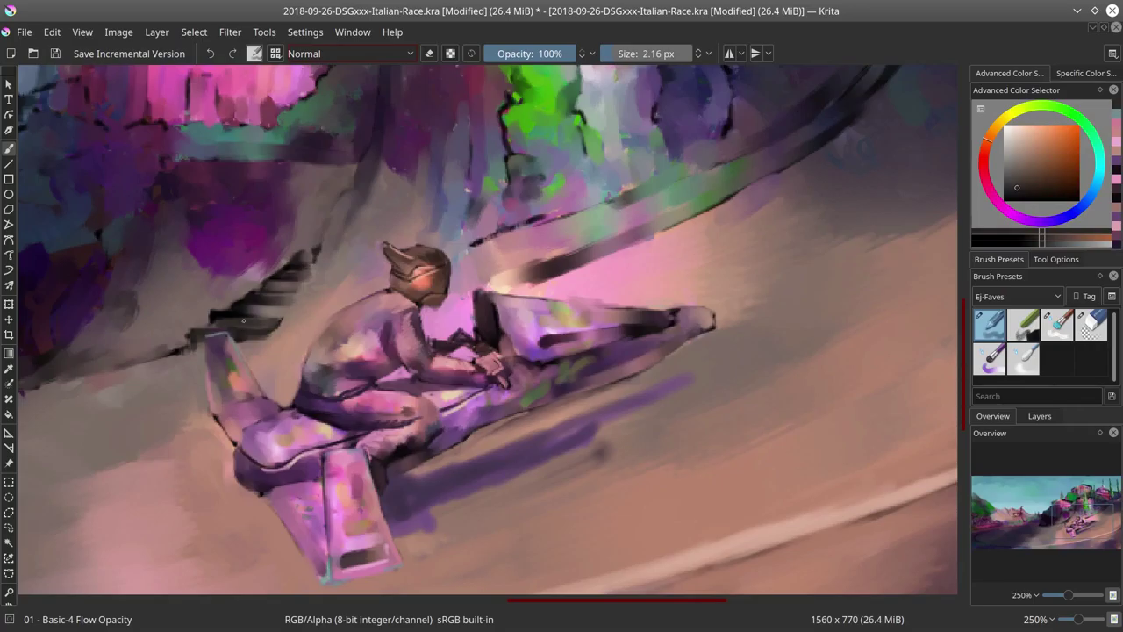
ctrl+click(526, 263)
key(bracketright)
key(bracketright)
key(bracketright)
key(bracketright)
key(bracketright)
key(bracketright)
drag(521, 268, 618, 237)
ctrl+click(562, 254)
ctrl+click(772, 110)
key(bracketleft)
key(bracketleft)
key(bracketleft)
key(bracketleft)
key(bracketleft)
Darken the cockpit visor with dark pink and add a darker purple stroke on the upper body.
ctrl+click(481, 314)
ctrl+click(646, 321)
key(bracketright)
key(bracketright)
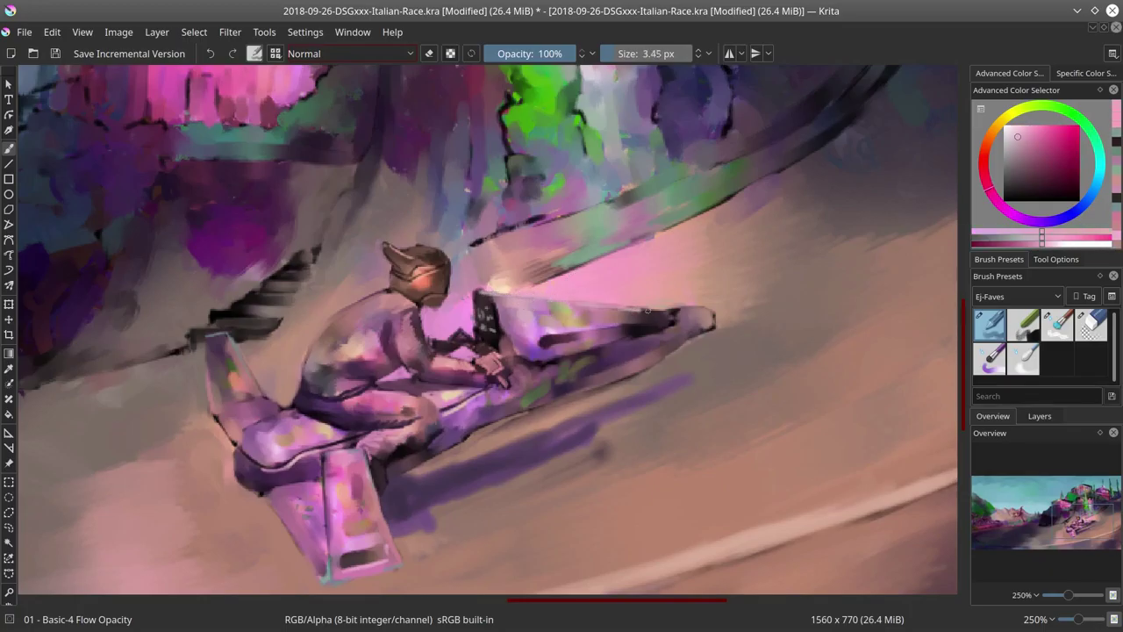
ctrl+click(588, 334)
key(bracketleft)
key(bracketleft)
ctrl+click(539, 354)
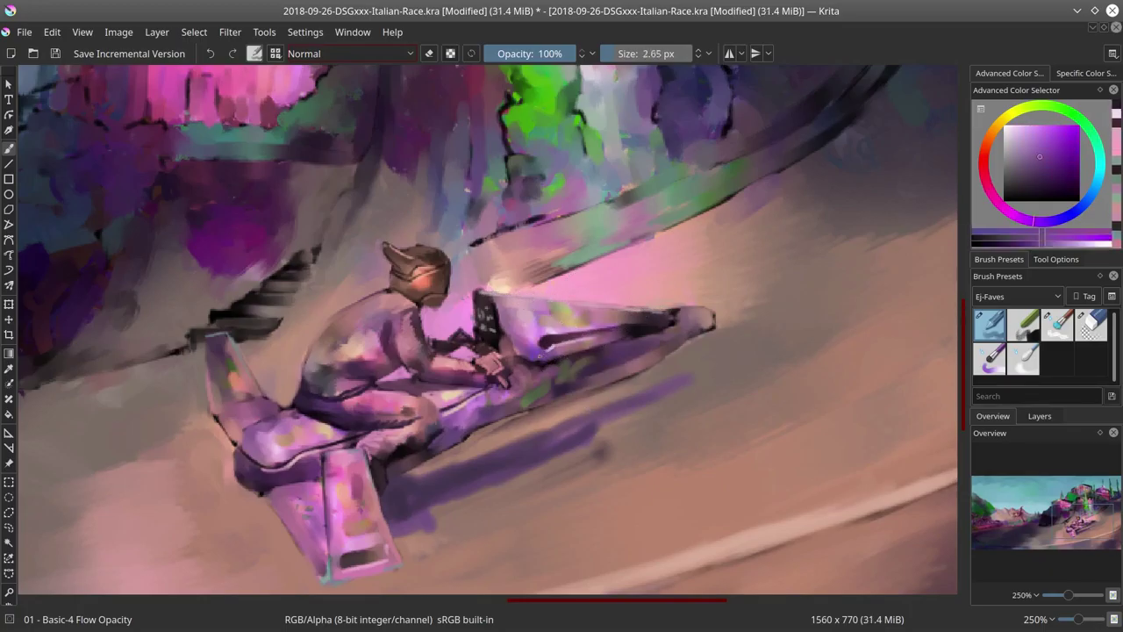
ctrl+click(478, 305)
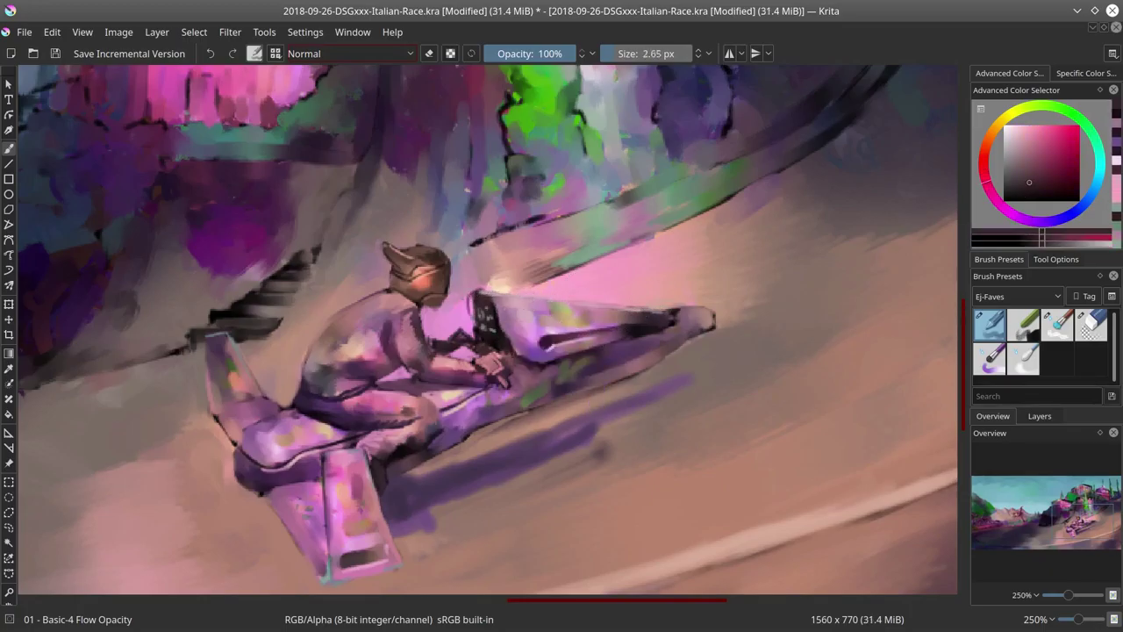
drag(473, 301, 474, 308)
ctrl+click(511, 360)
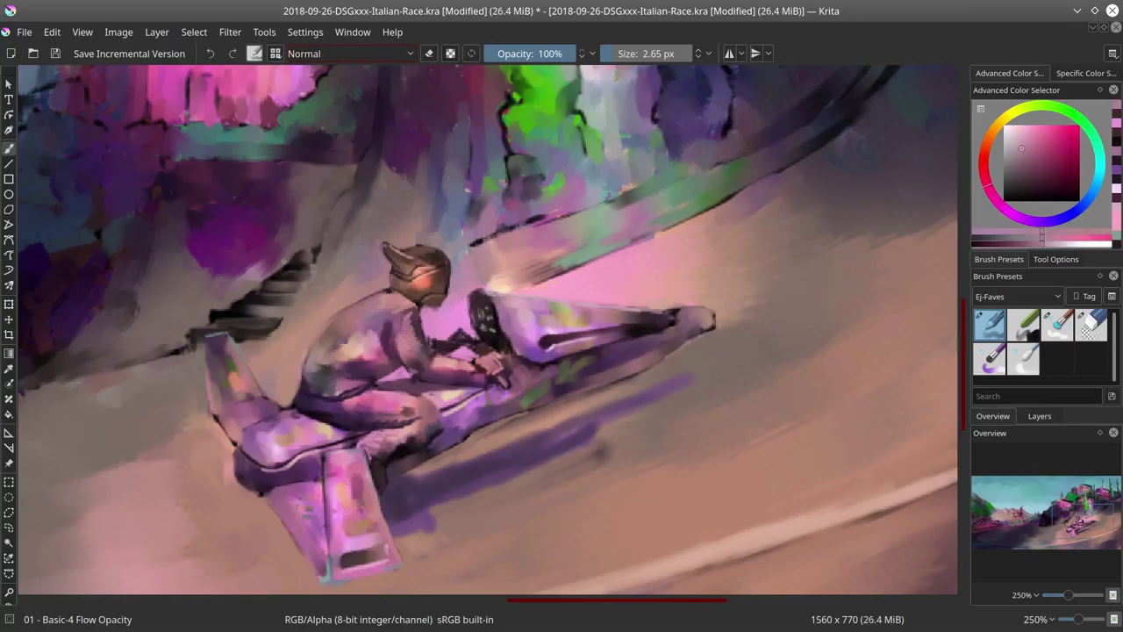
ctrl+click(573, 353)
drag(624, 322, 670, 314)
Paint light orange-pink highlights around the craft's nose and underside.
ctrl+click(680, 361)
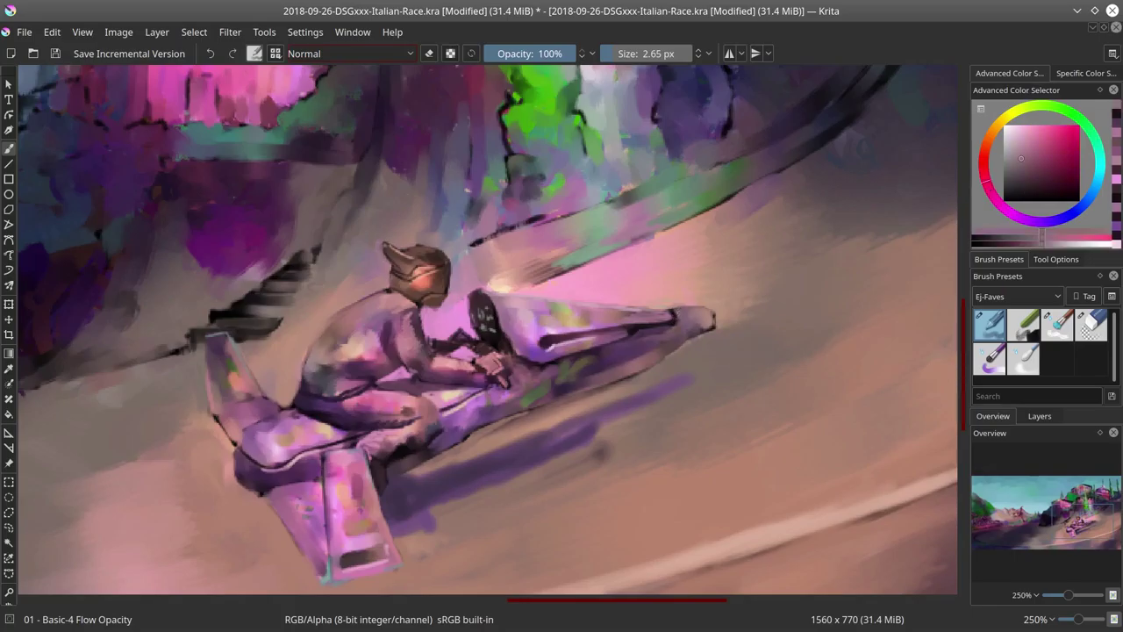
ctrl+click(675, 351)
key(bracketright)
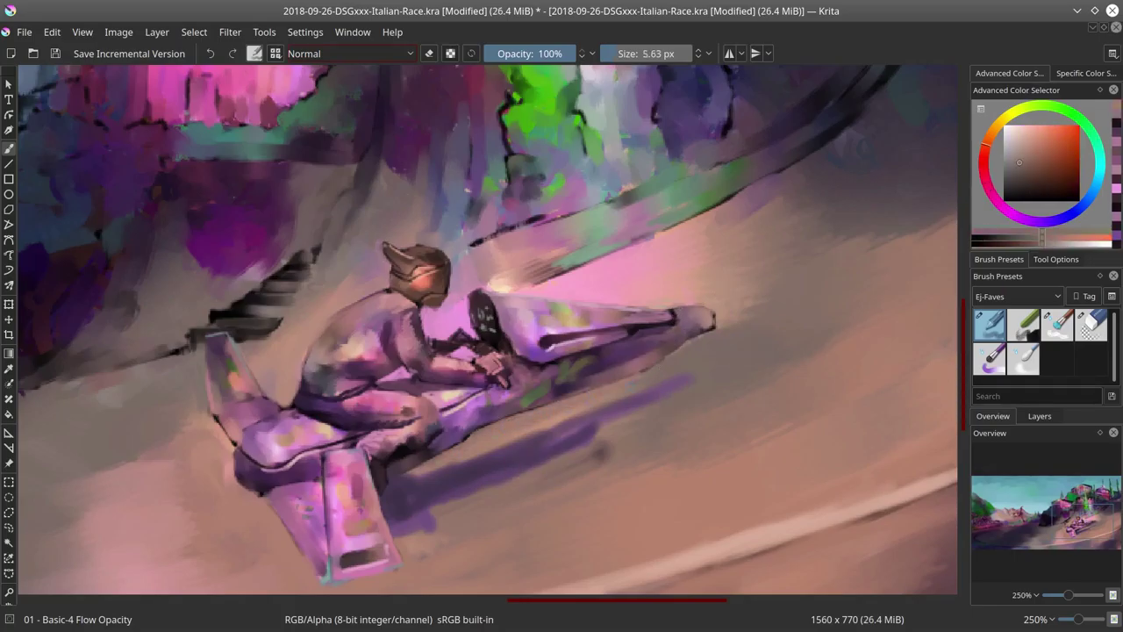
mouse_move(706, 332)
mouse_down()
mouse_move(658, 377)
mouse_move(679, 369)
mouse_up()
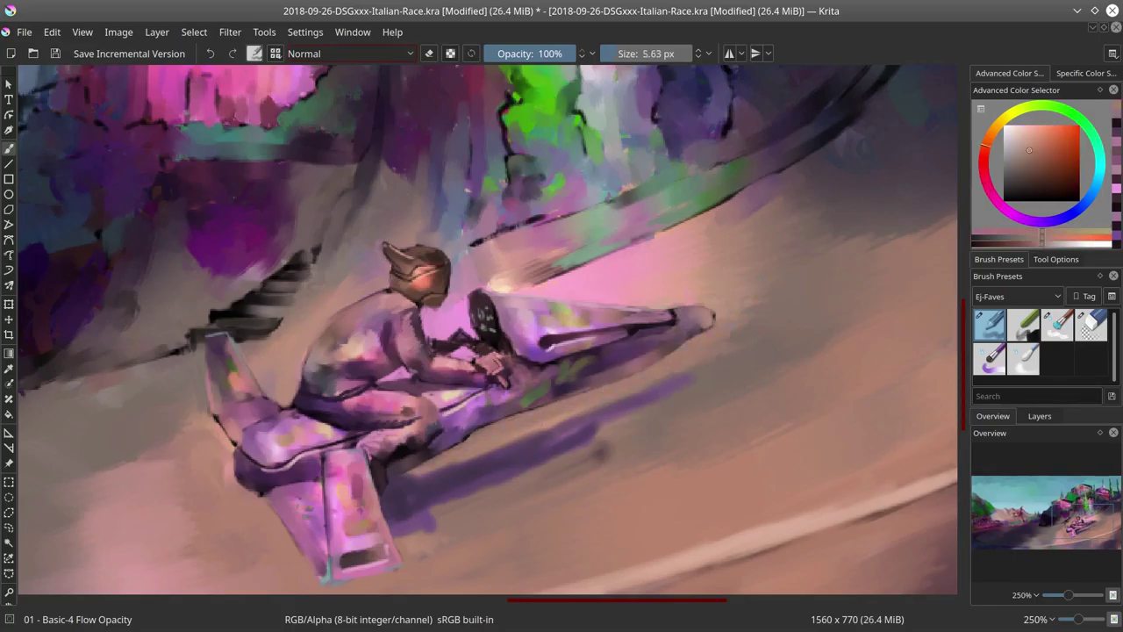
key(slash)
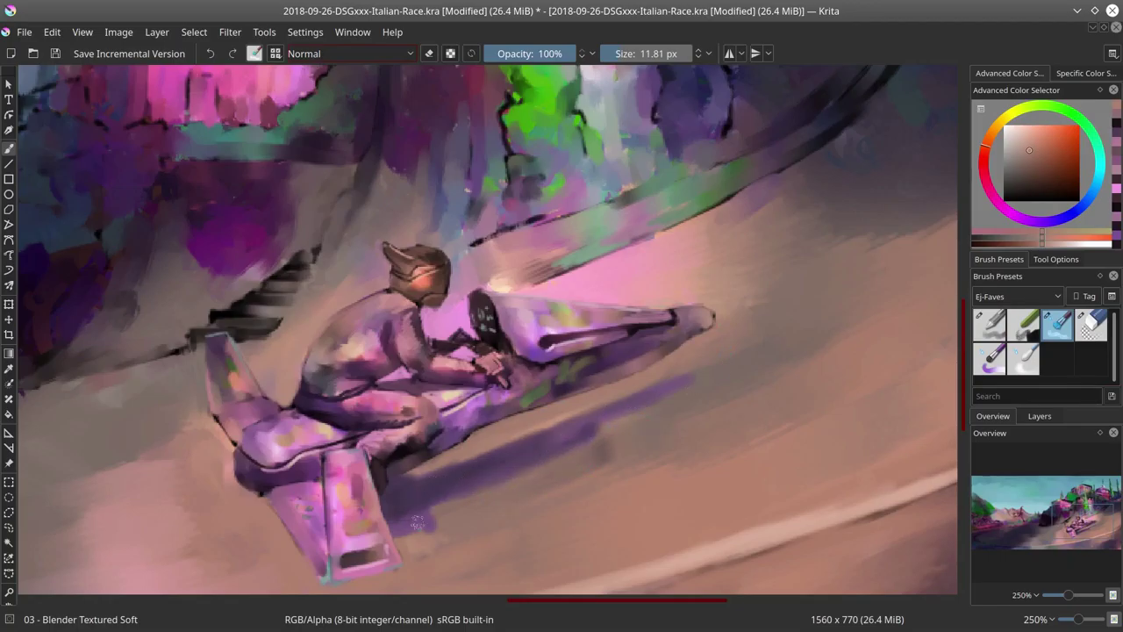
scroll(749, 396, down, 5)
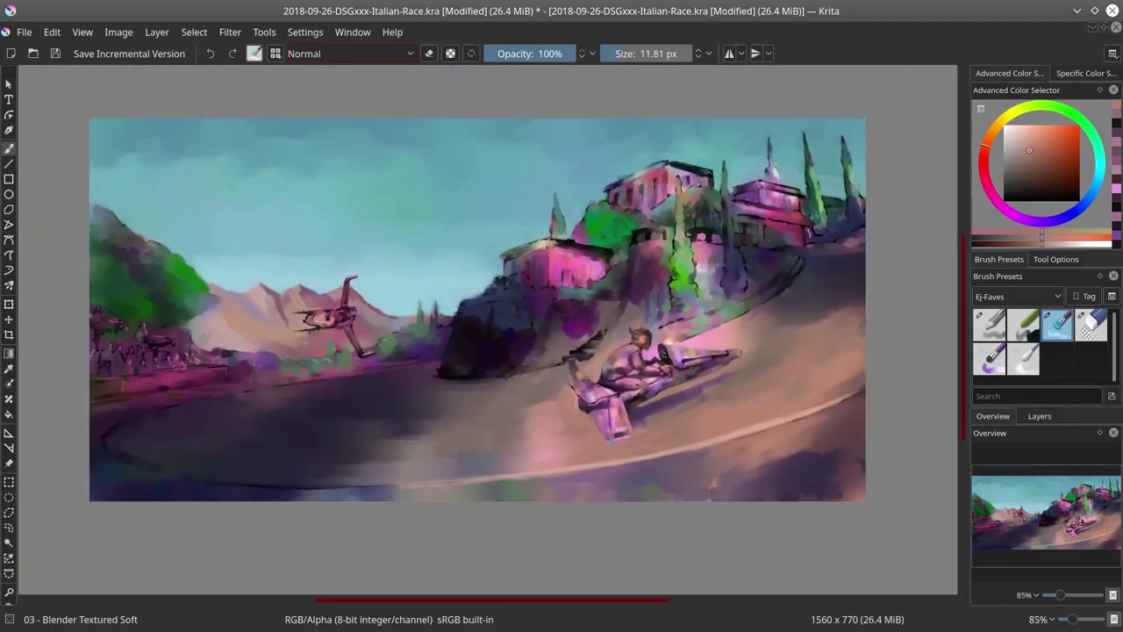
Sample magenta and violet tones from the hilltop buildings and purple tower with the Flow Opacity brush.
key(slash)
scroll(710, 240, up, 3)
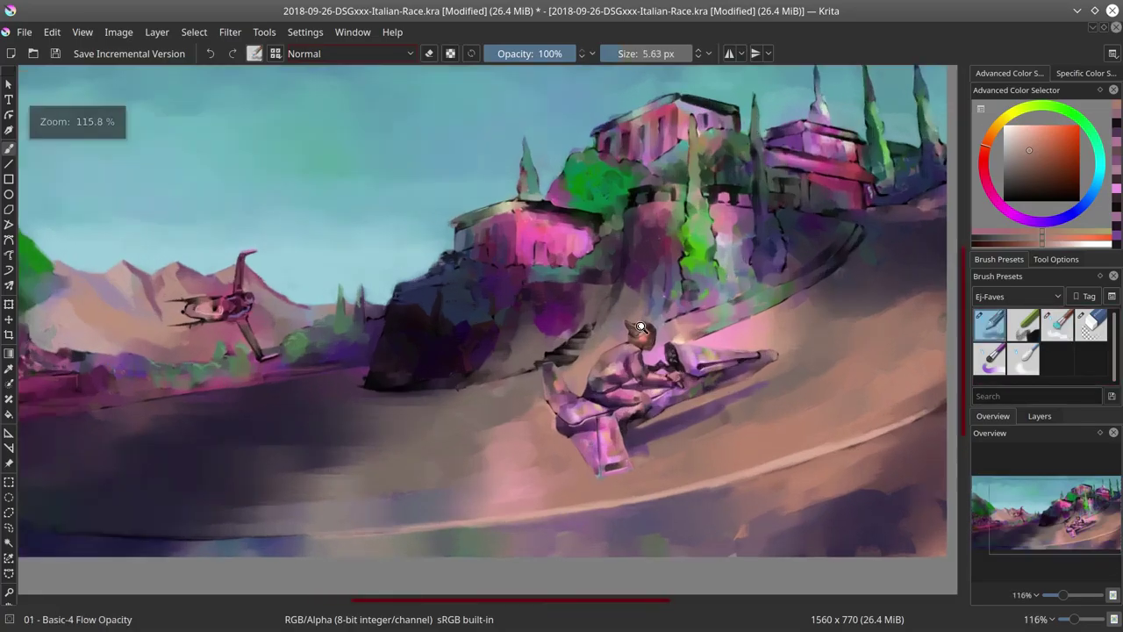
ctrl+click(710, 240)
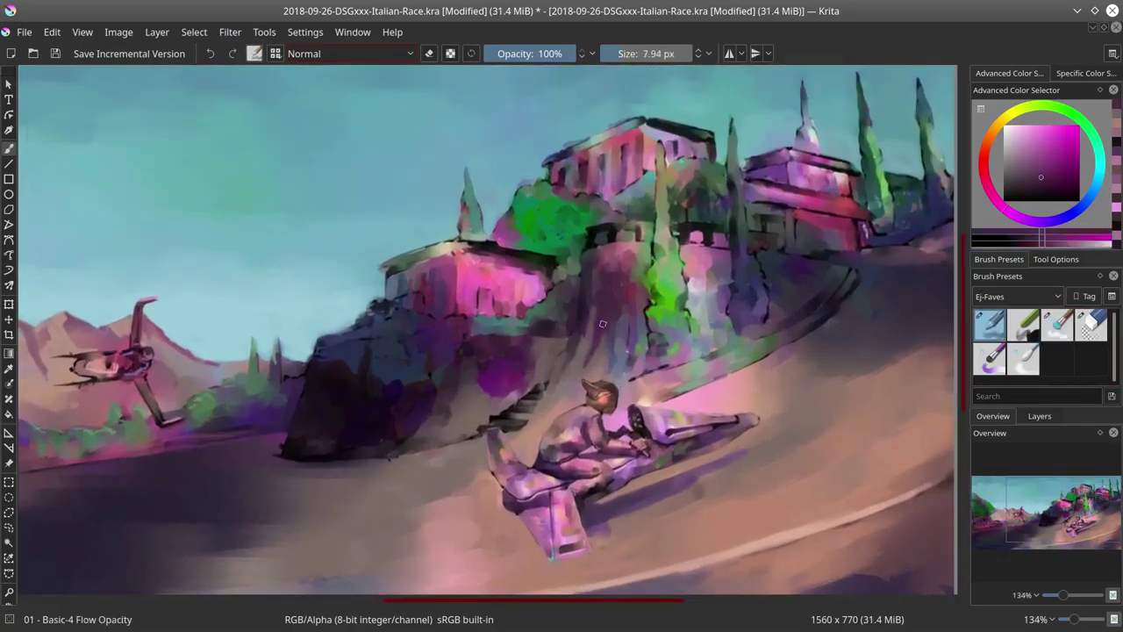
ctrl+click(623, 267)
scroll(667, 321, up, 1)
ctrl+click(650, 316)
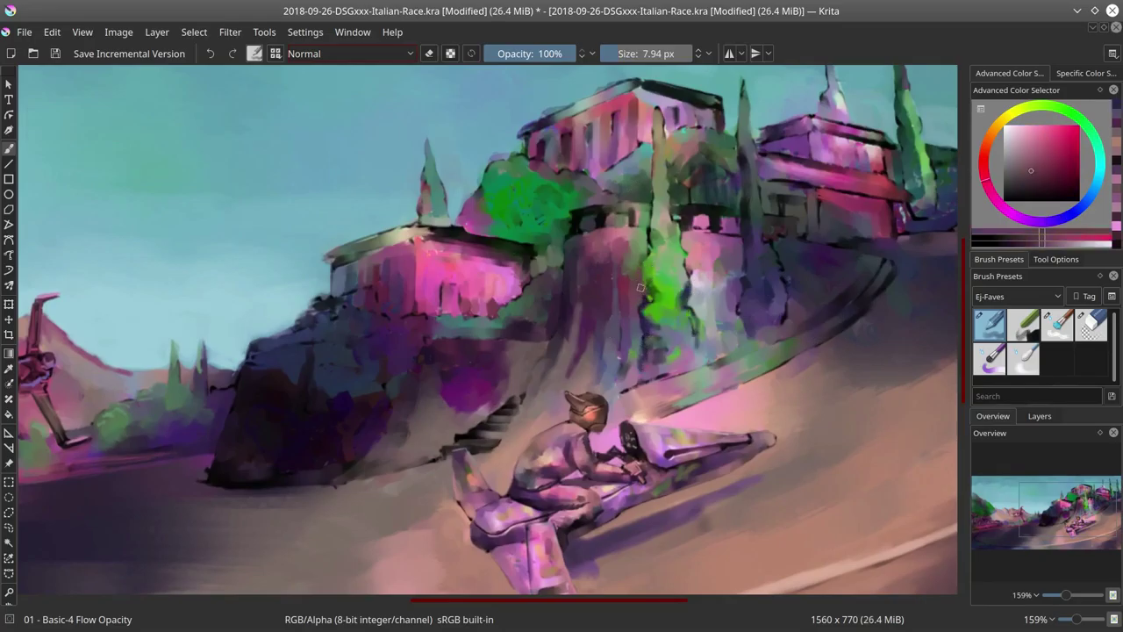
ctrl+click(650, 234)
ctrl+click(650, 233)
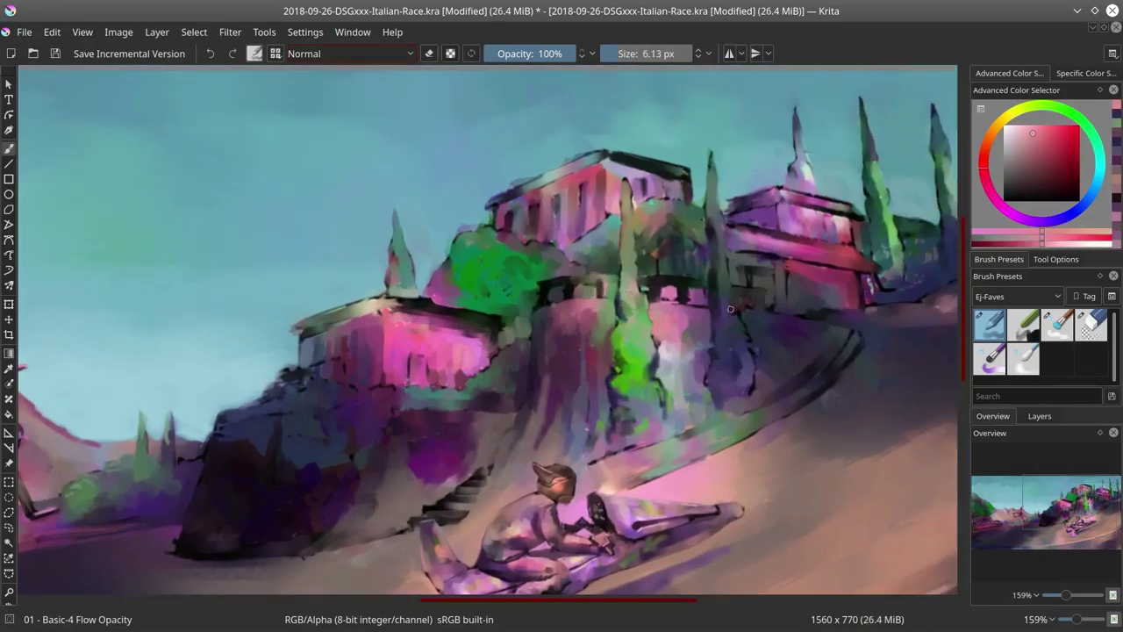
ctrl+click(714, 374)
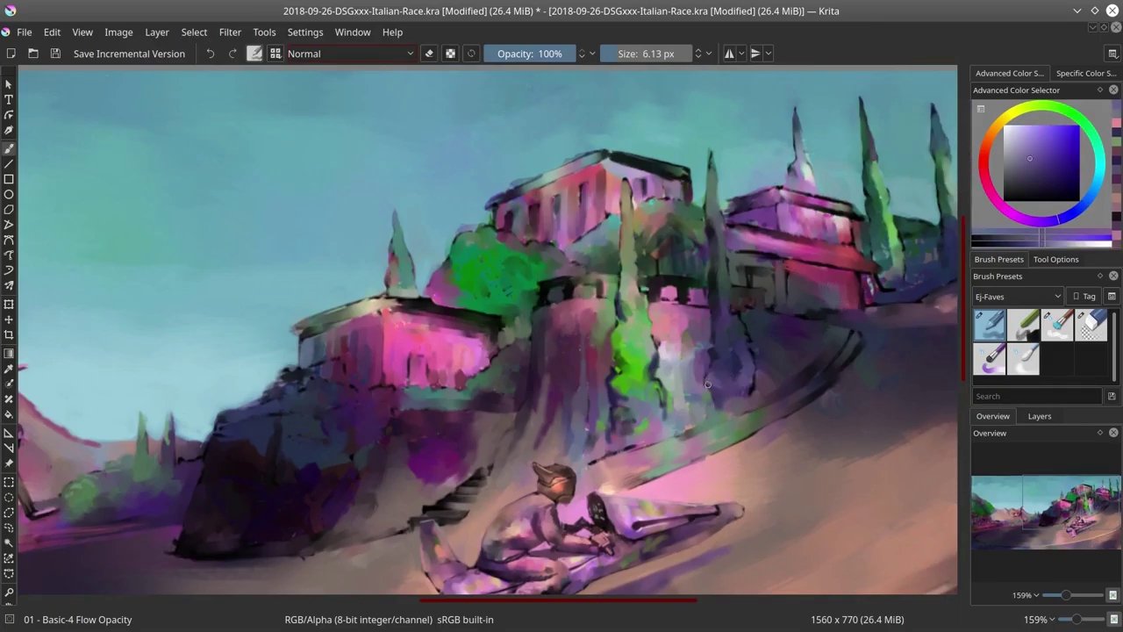
ctrl+click(734, 299)
ctrl+click(717, 354)
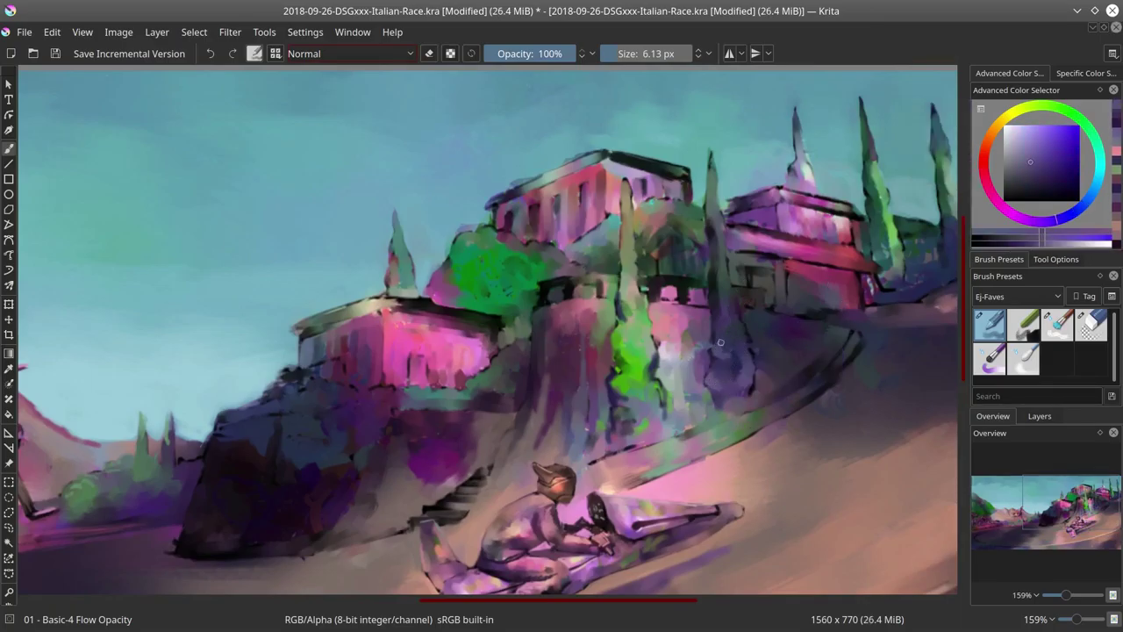
Dab blue-violet beside the tower and add a short light green stroke on the right hillside.
scroll(746, 412, down, 5)
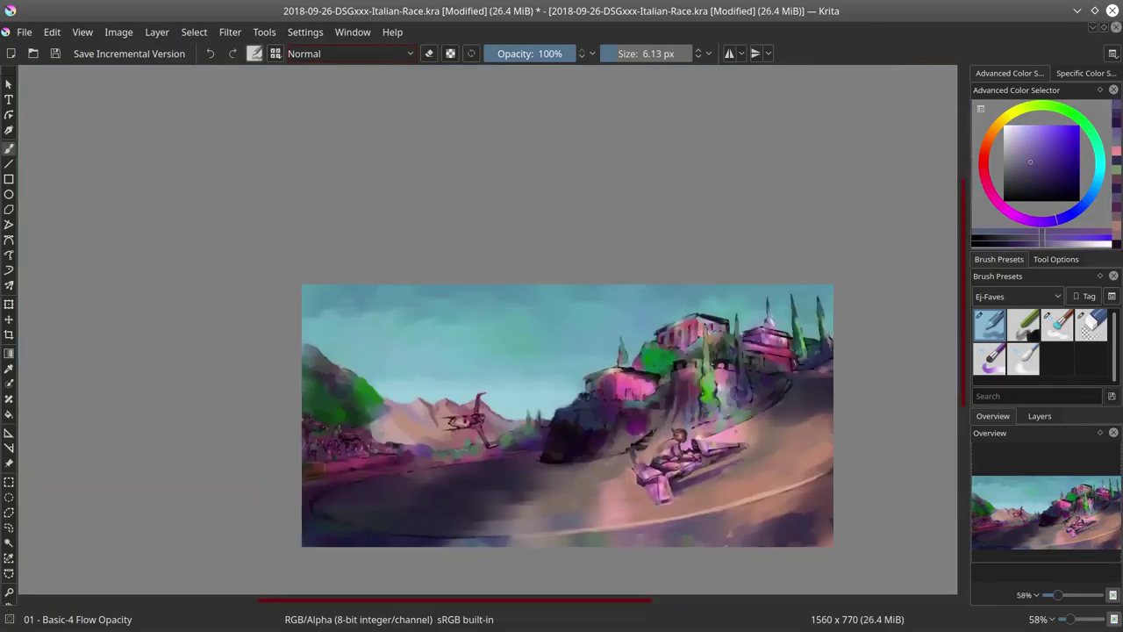
scroll(810, 366, up, 3)
key(bracketleft)
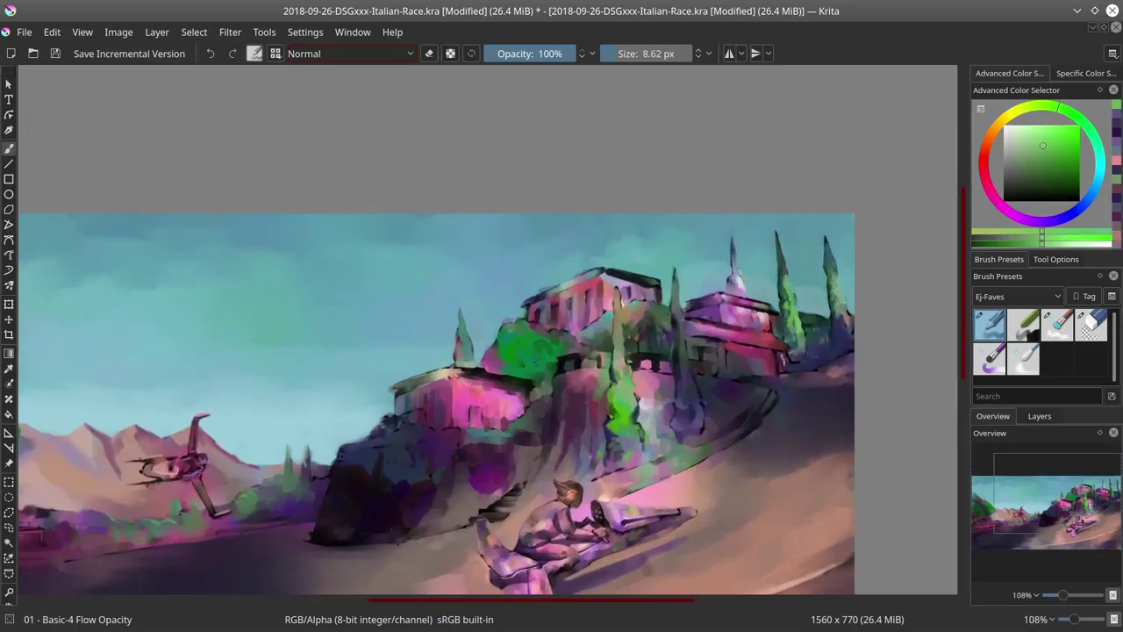
click(798, 318)
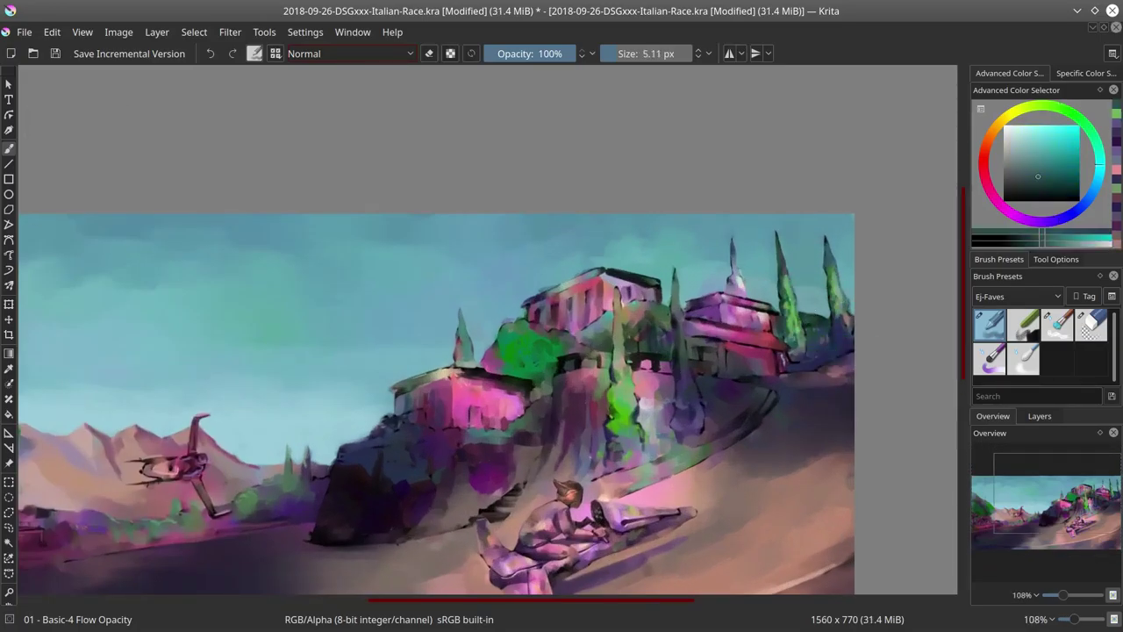
ctrl+click(744, 287)
drag(682, 396, 686, 427)
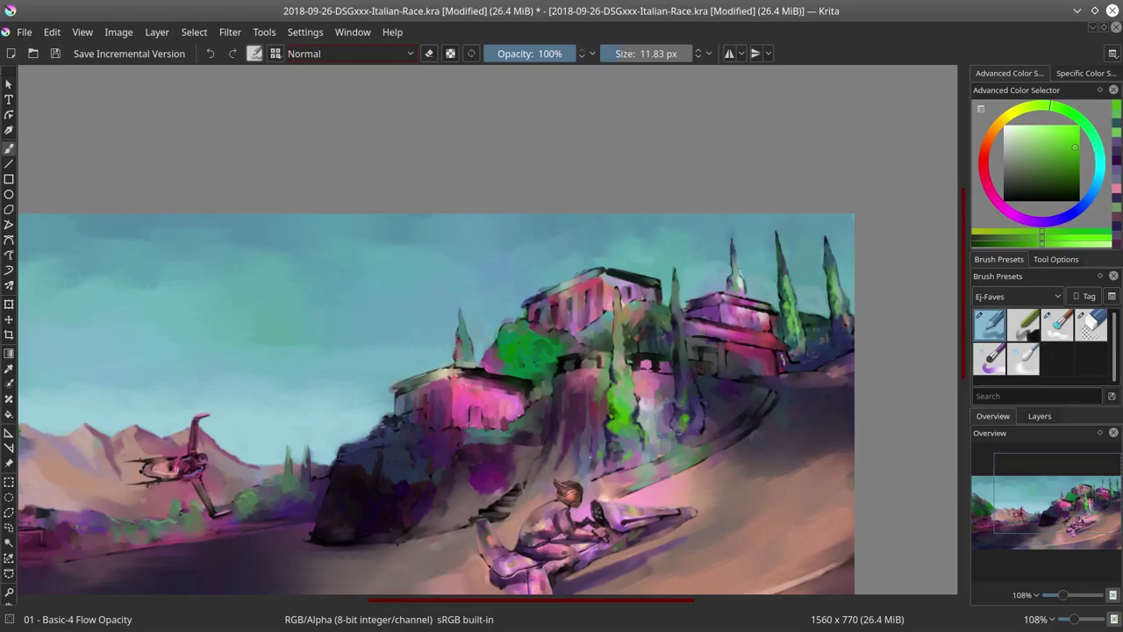
ctrl+click(702, 439)
Try Screen blend mode, return to Normal, and pick a light green at a smaller size.
click(409, 55)
click(304, 224)
click(408, 54)
click(306, 191)
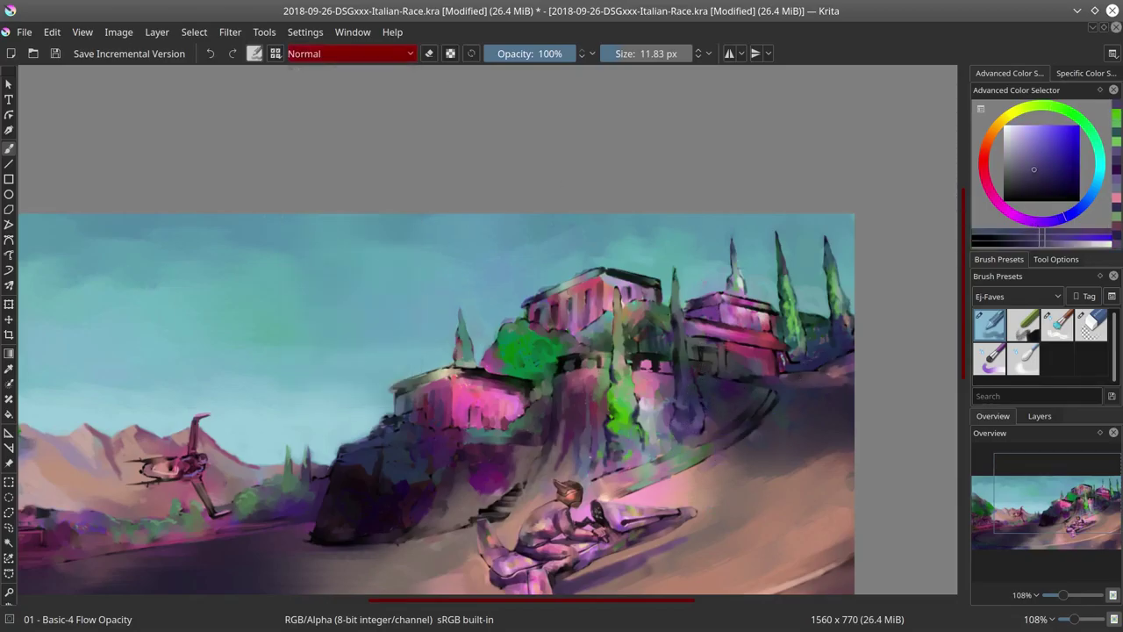
key(bracketleft)
ctrl+click(699, 379)
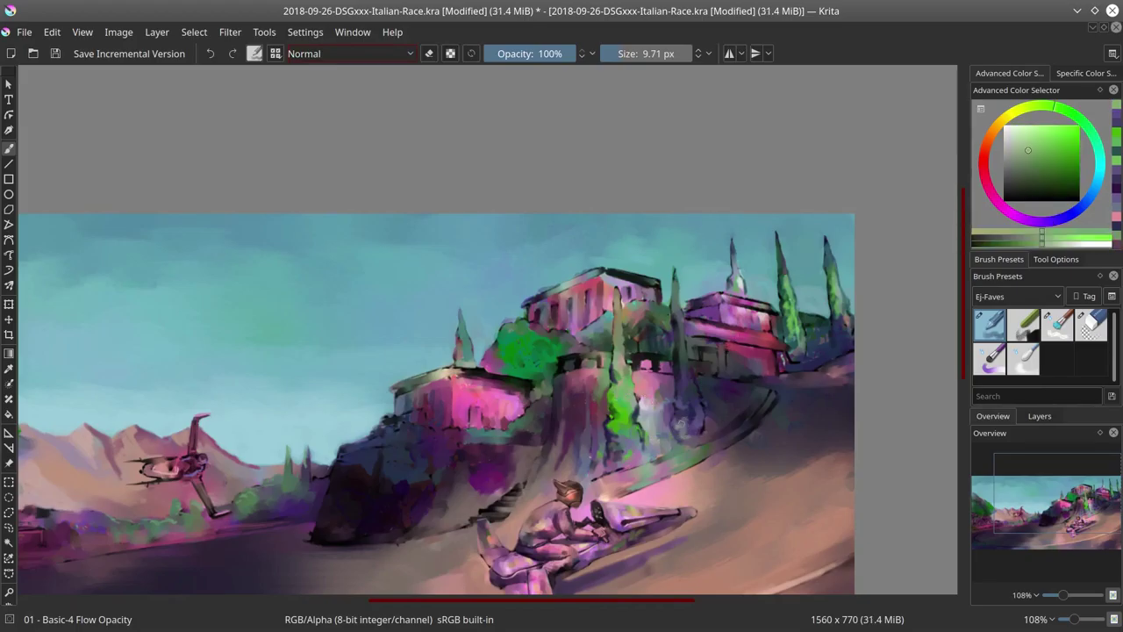
key(slash)
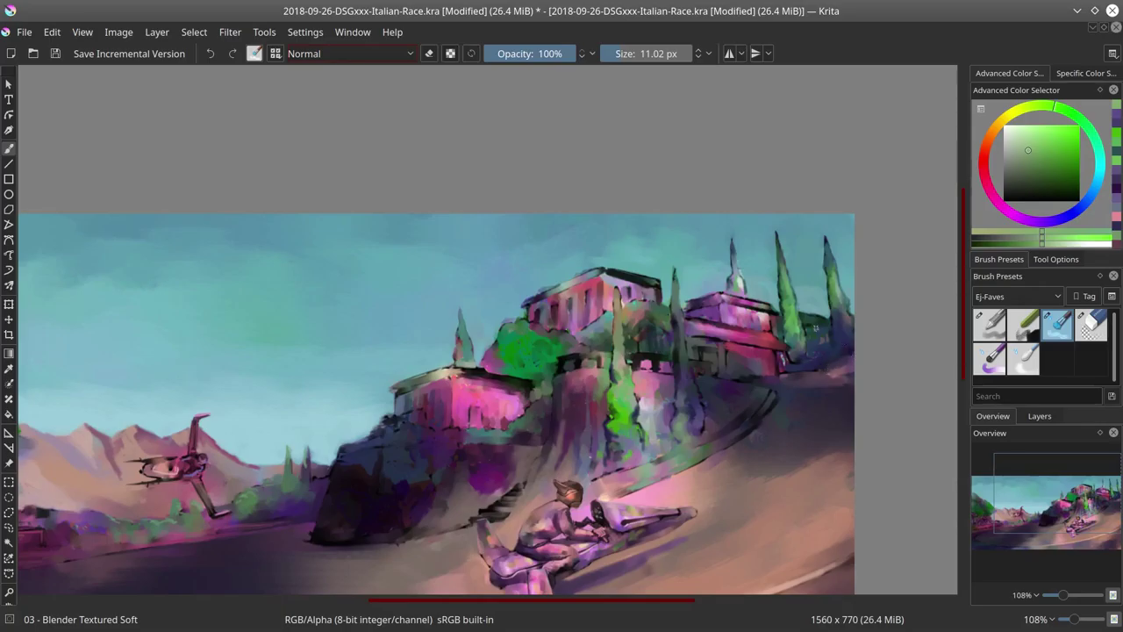
Paint a dark blue-purple stroke below the buildings with the Blender Textured Soft brush.
scroll(649, 443, up, 4)
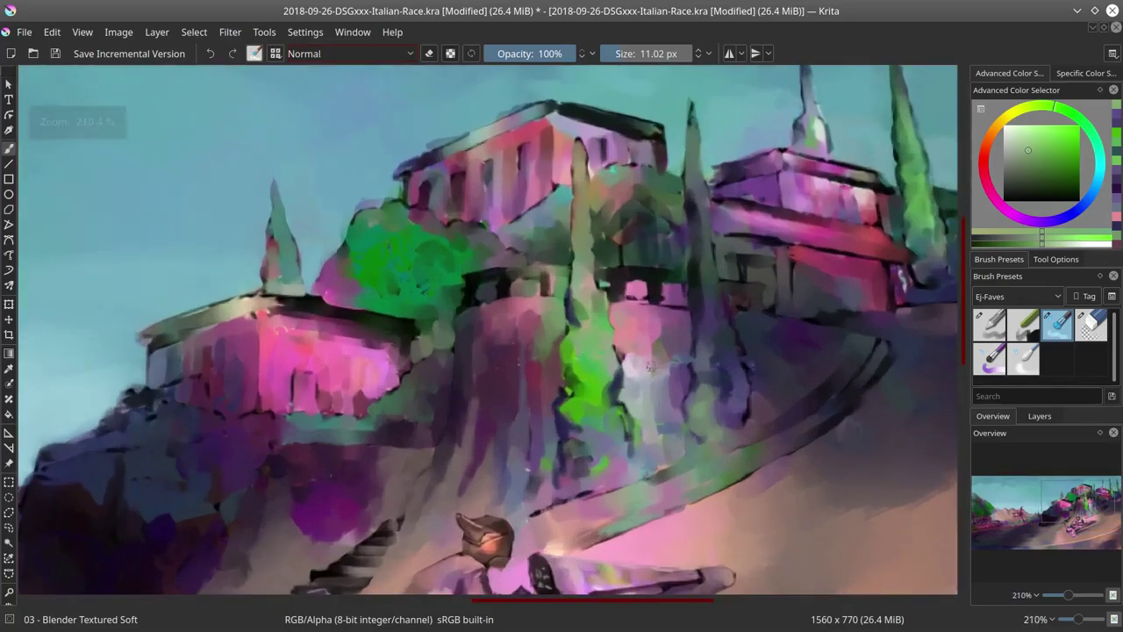
key(slash)
ctrl+click(515, 372)
key(slash)
drag(528, 520, 598, 479)
scroll(702, 413, down, 2)
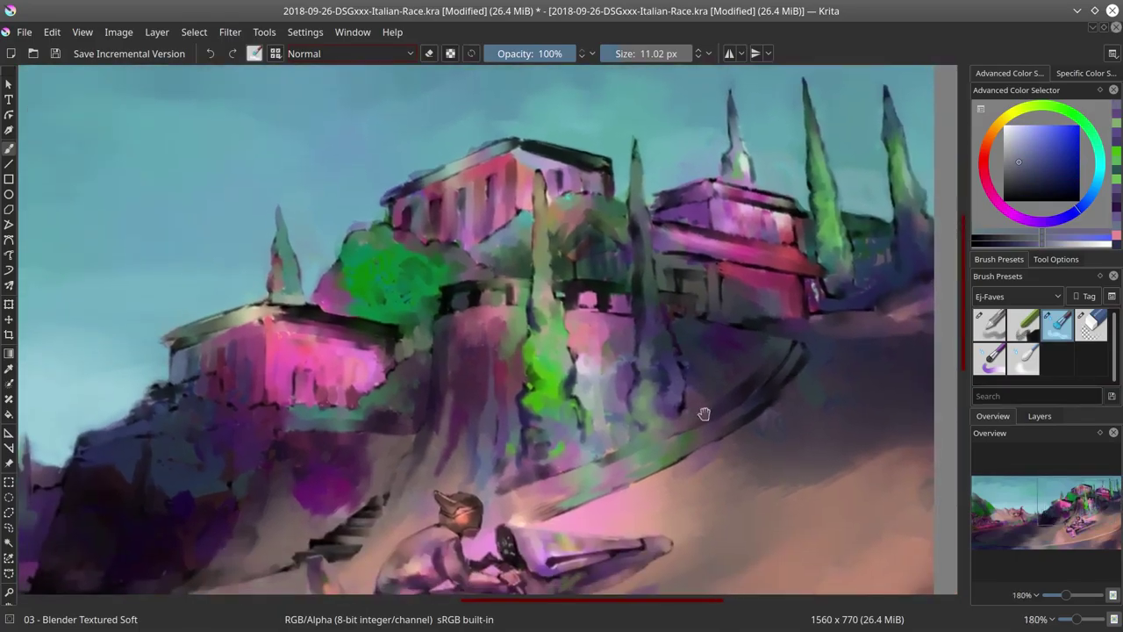
Paint lilac strokes over the dark hillside near the stairs.
key(slash)
scroll(197, 534, up, 1)
ctrl+click(196, 534)
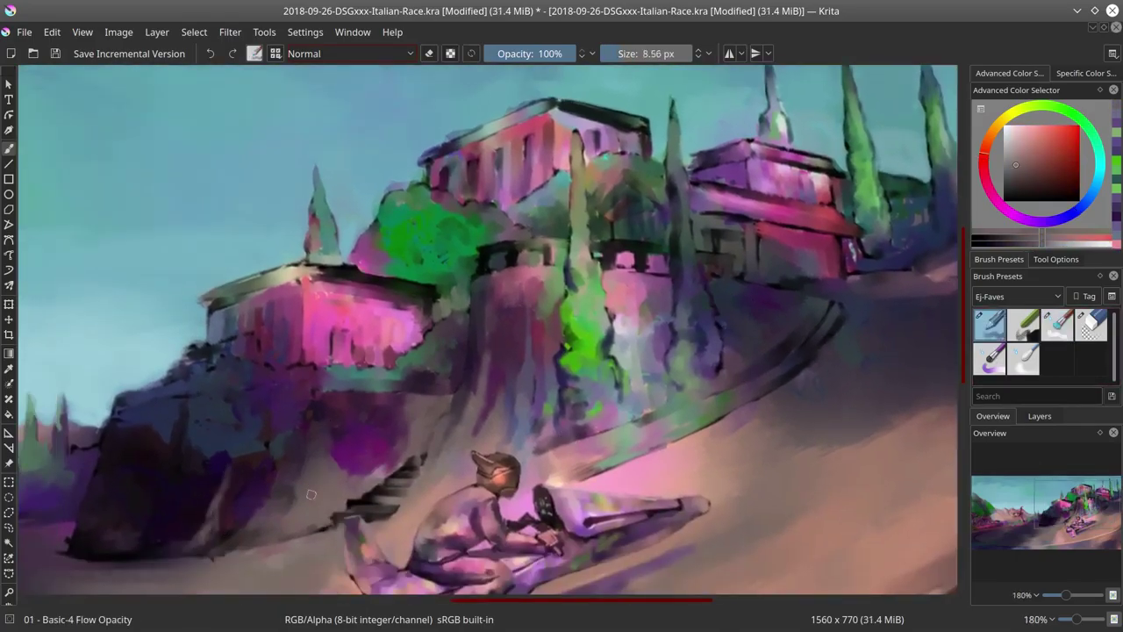
key(bracketright)
key(bracketright)
click(1059, 326)
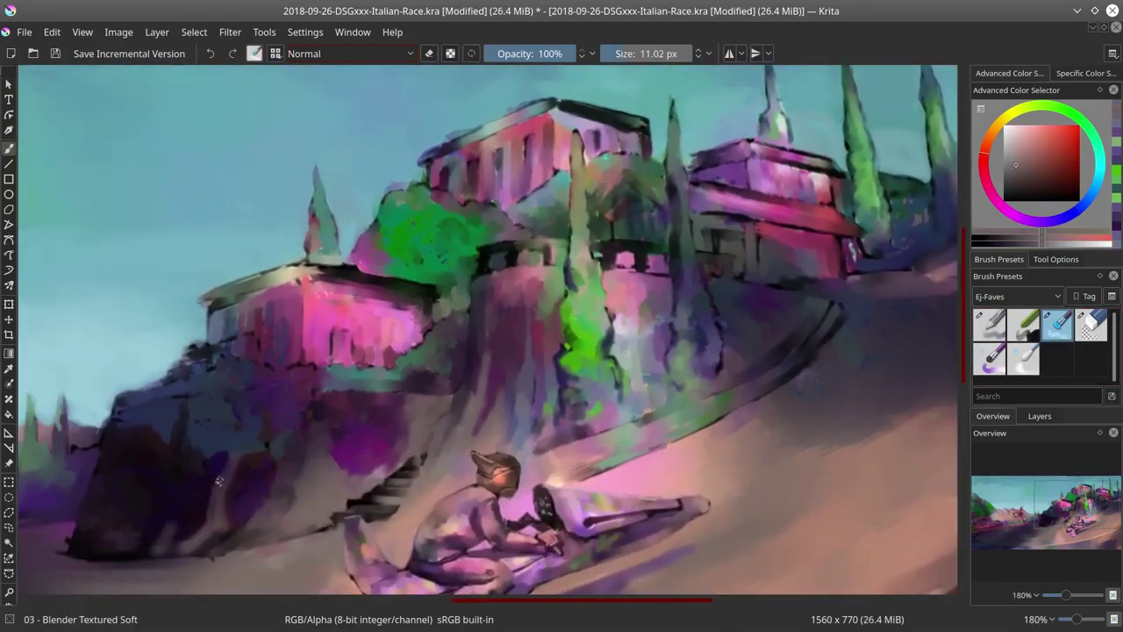
key(bracketleft)
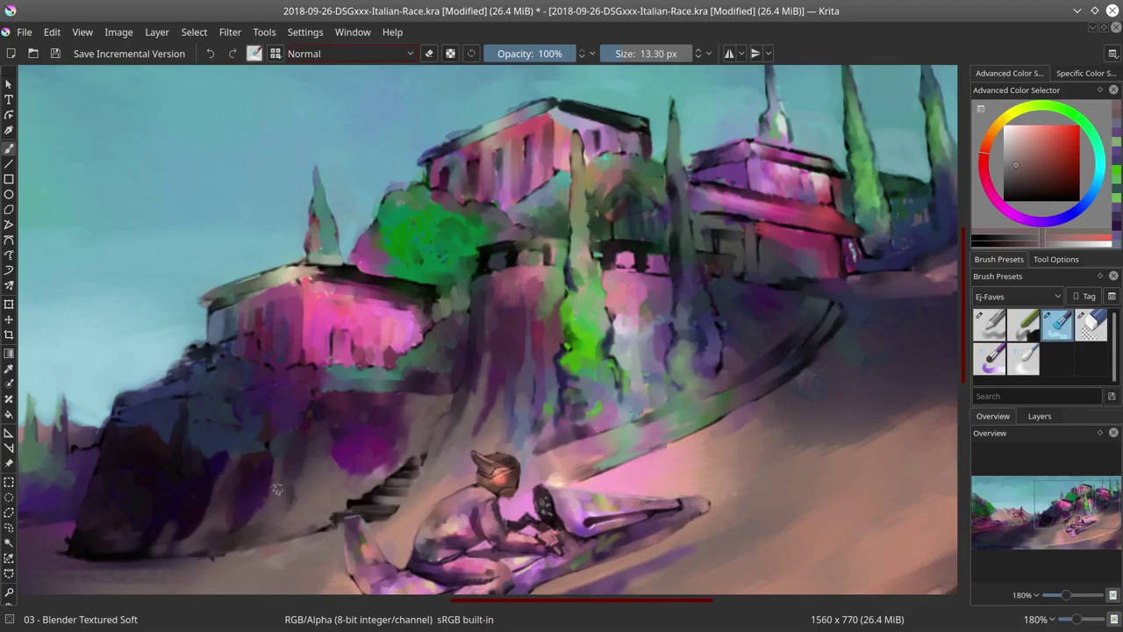
ctrl+click(401, 409)
key(slash)
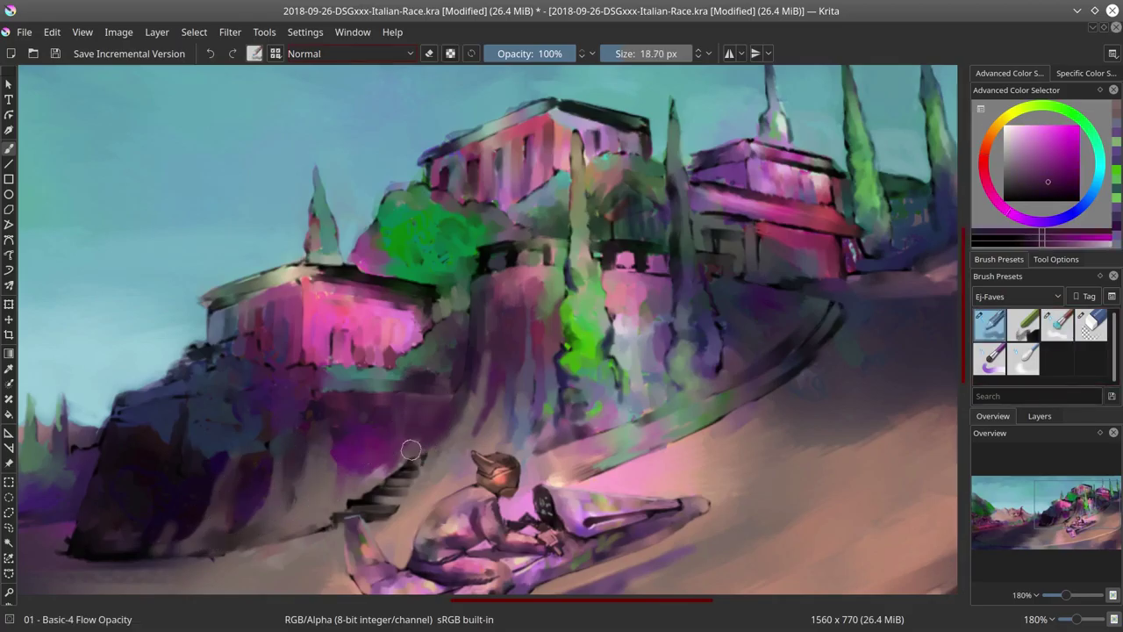
click(1053, 325)
mouse_move(323, 412)
mouse_down()
mouse_move(383, 466)
mouse_move(459, 405)
mouse_move(467, 379)
mouse_up()
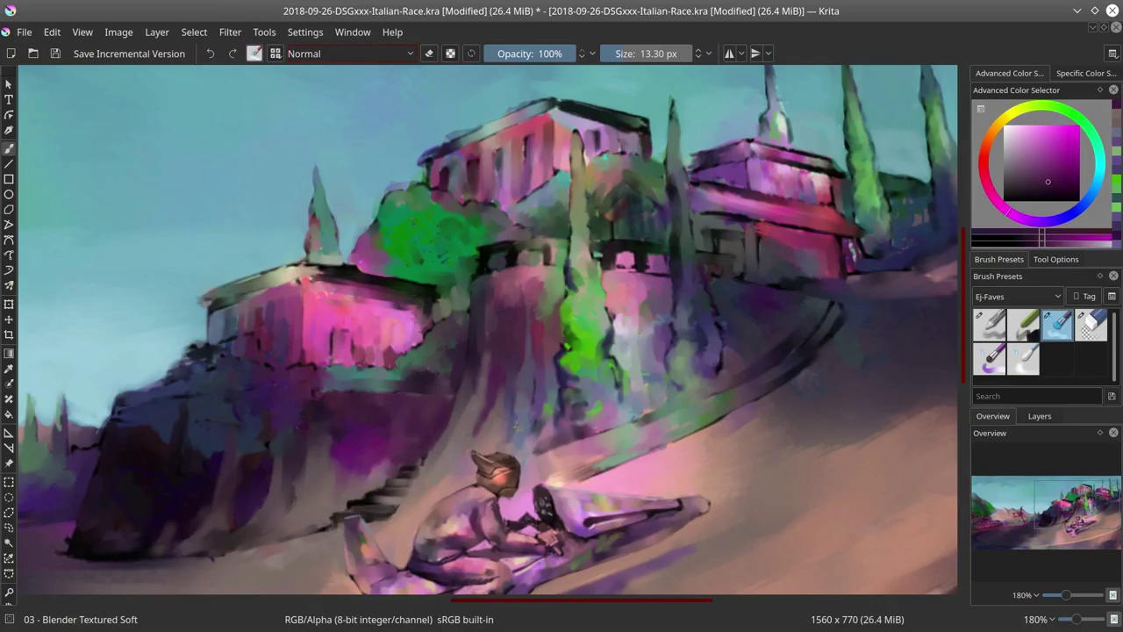
With a finer Basic-4 Flow Opacity brush, sample greens, navy and teal around the terrace.
key(/)
key(x)
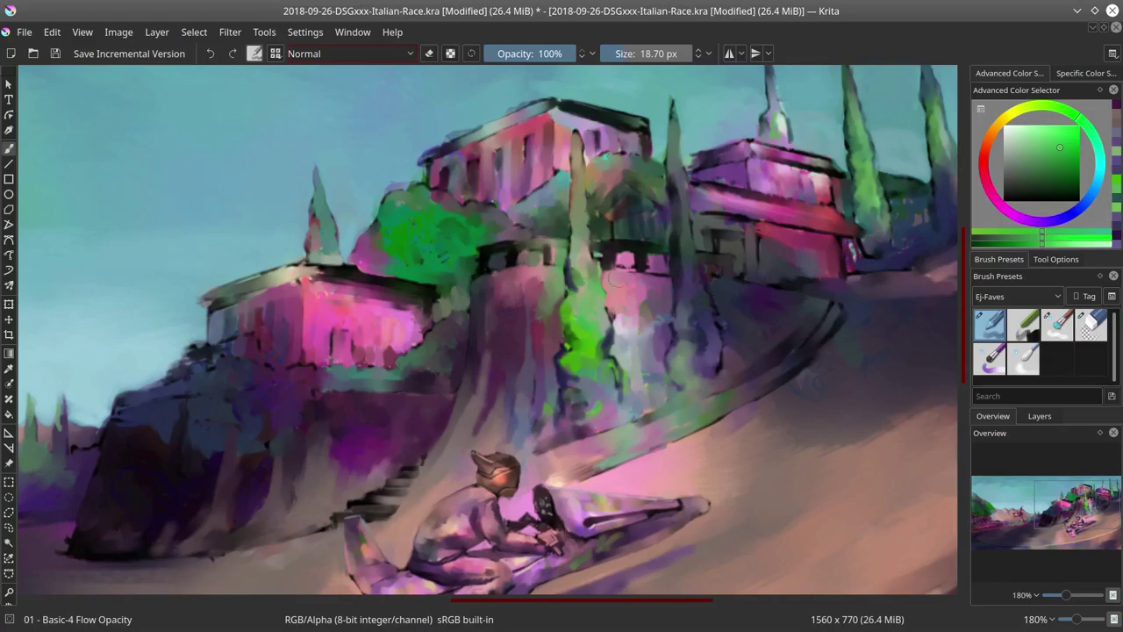
key(bracketleft)
key(bracketleft)
key(bracketleft)
key(bracketleft)
key(bracketleft)
key(bracketleft)
ctrl+click(939, 143)
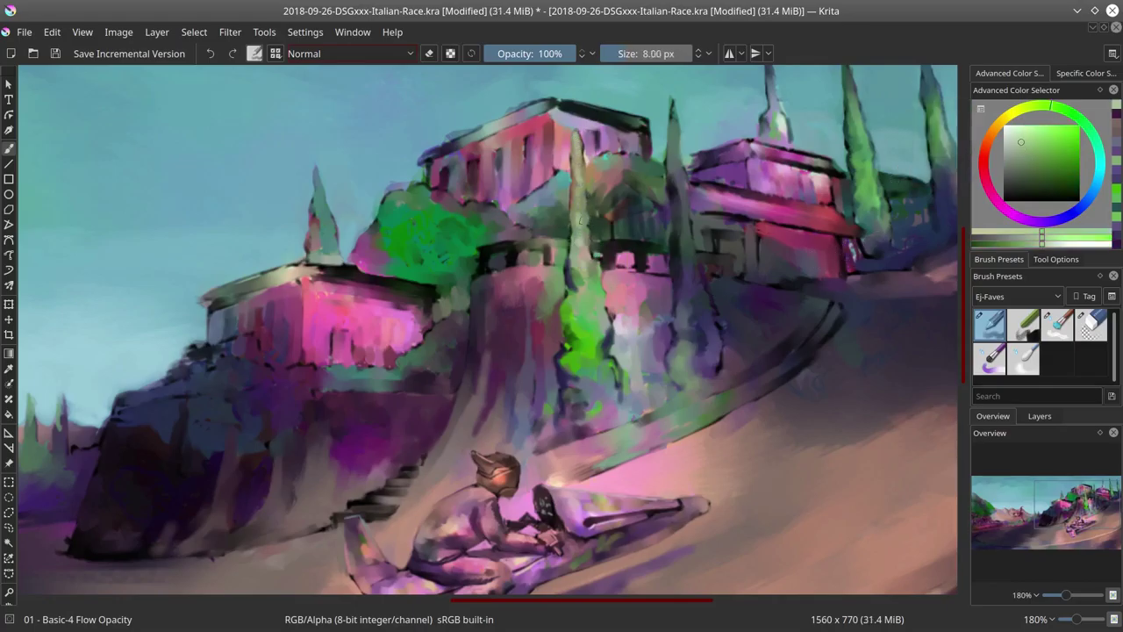
ctrl+click(942, 145)
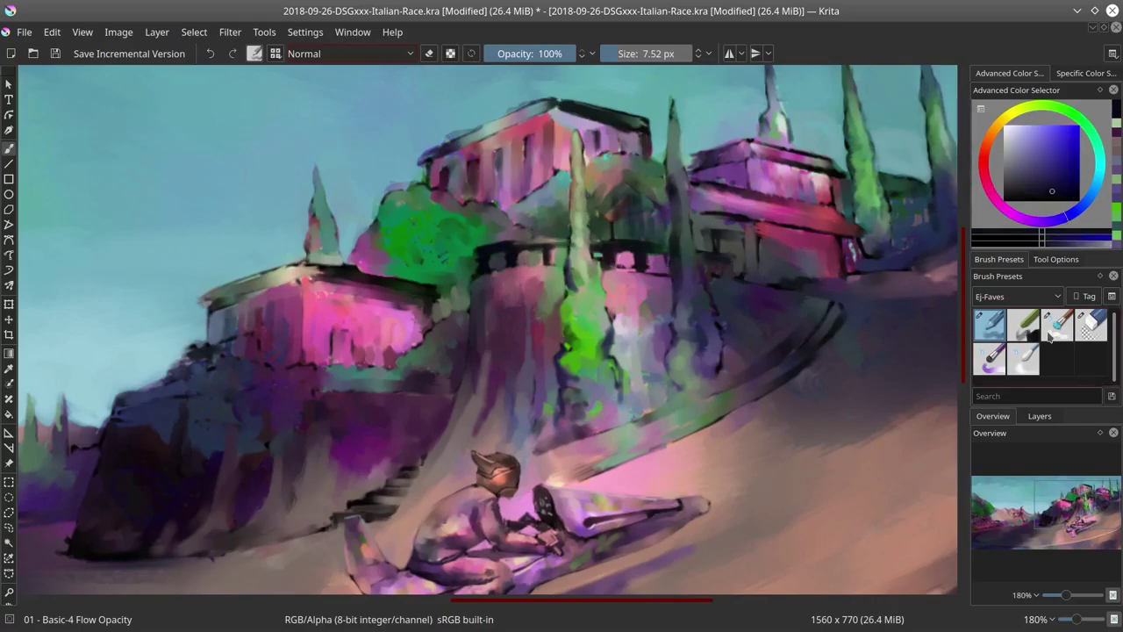
ctrl+click(470, 257)
key(bracketleft)
key(bracketleft)
key(bracketleft)
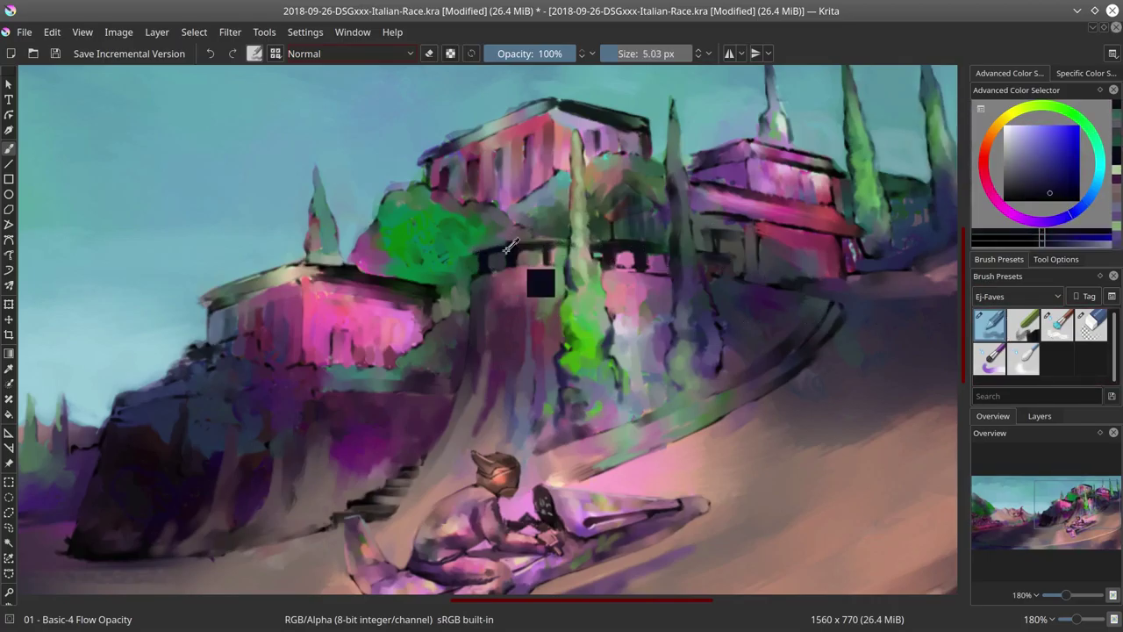
ctrl+click(541, 251)
ctrl+click(570, 245)
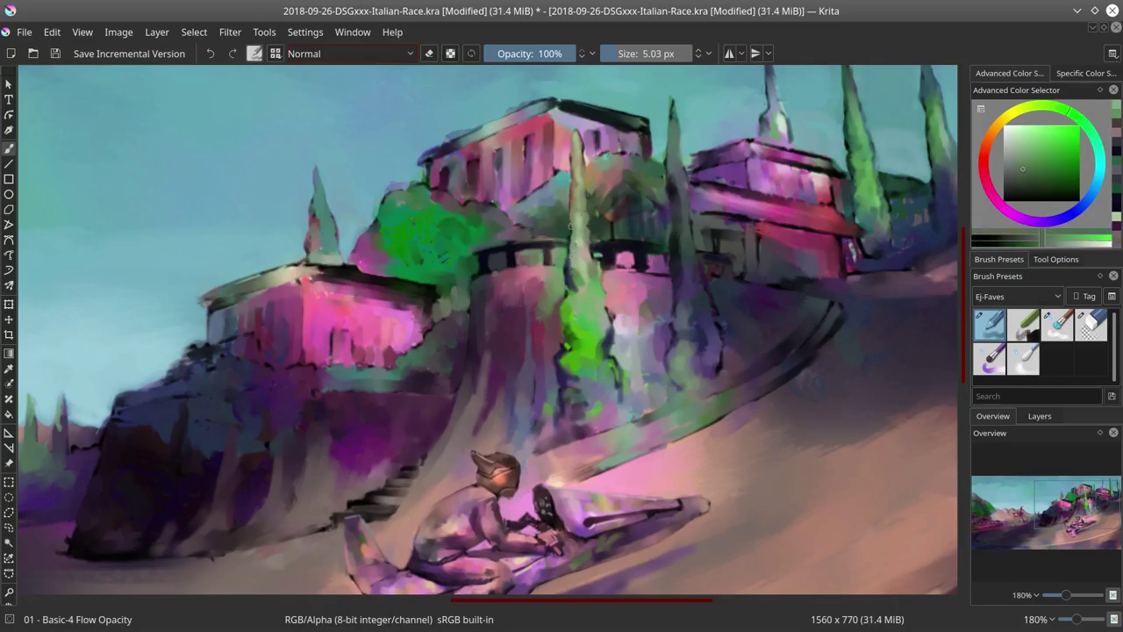
ctrl+click(617, 254)
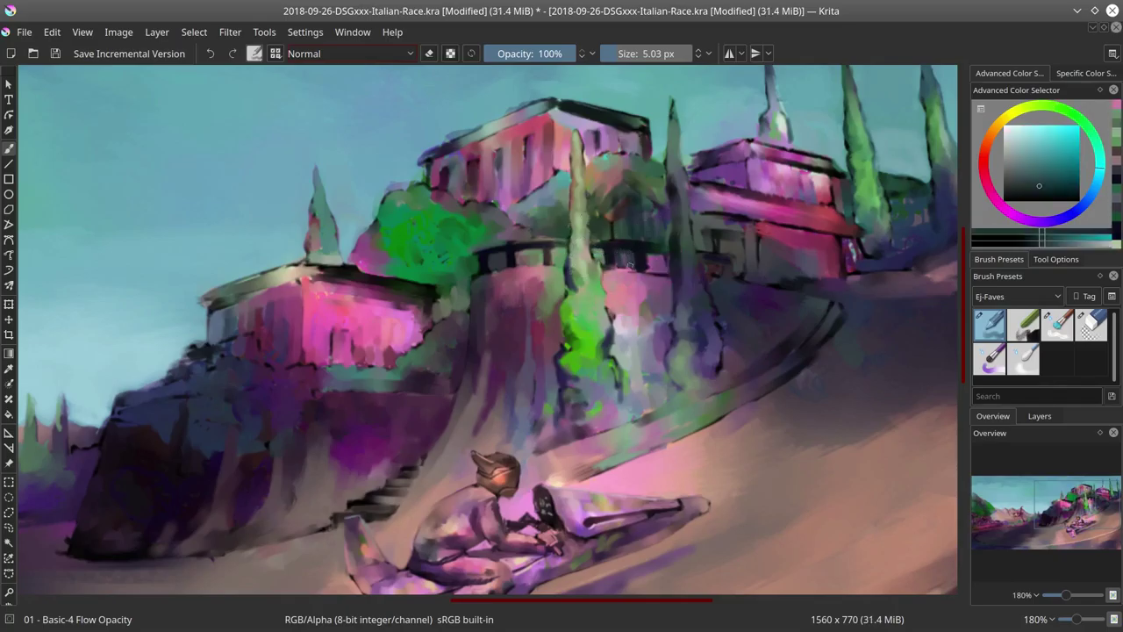
Draw a thin dark blue-violet railing along the terrace.
ctrl+click(656, 259)
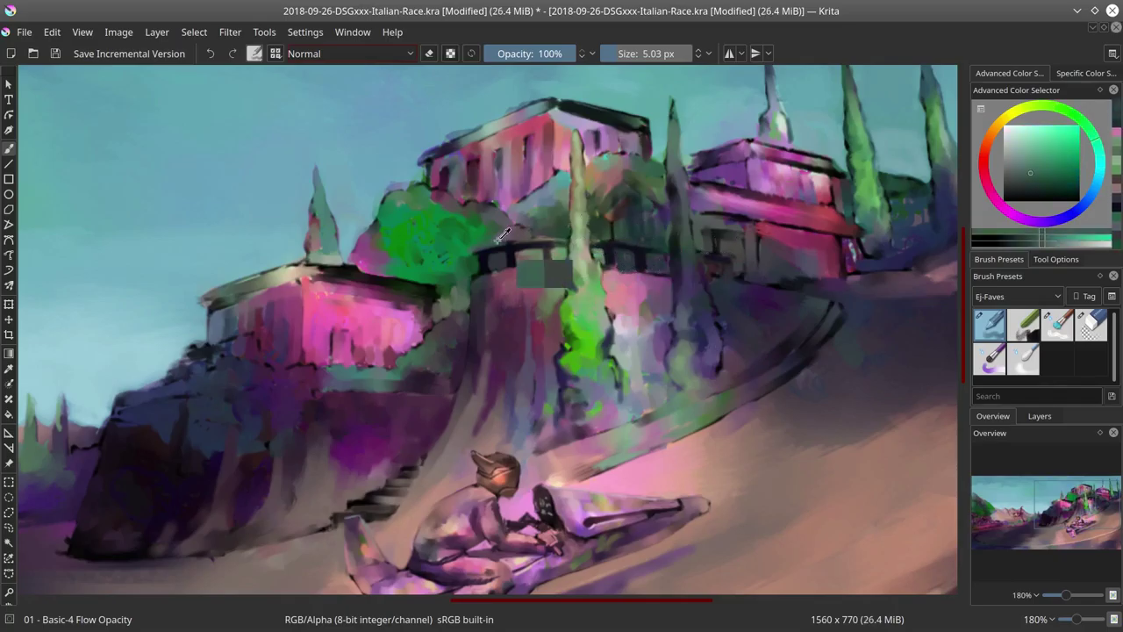
ctrl+click(564, 242)
ctrl+click(618, 266)
key(slash)
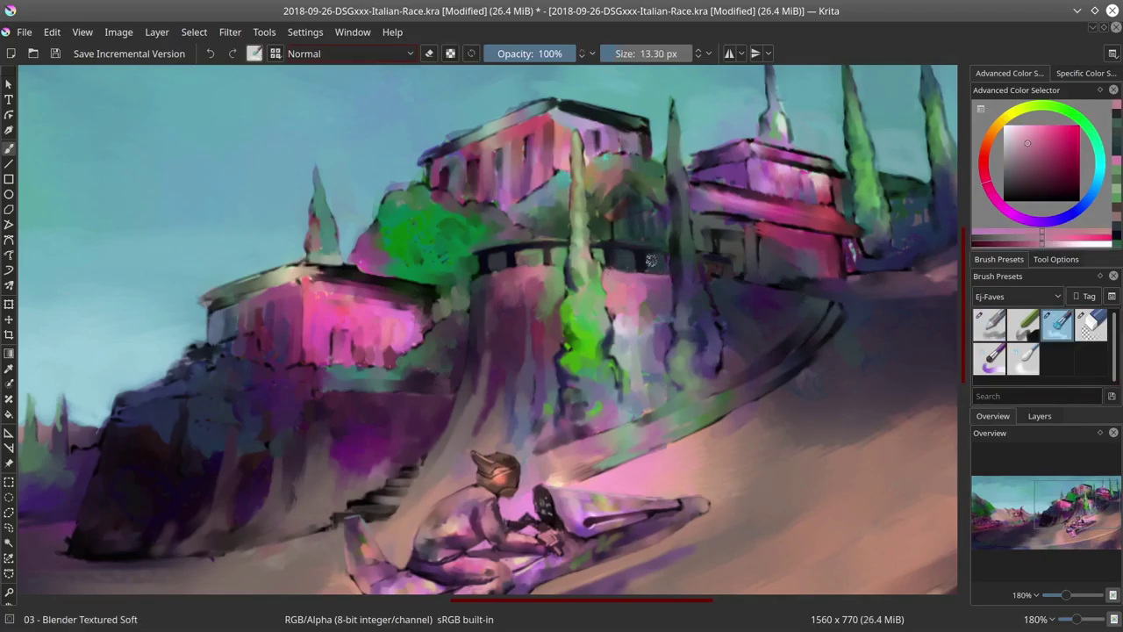
key(slash)
ctrl+click(548, 255)
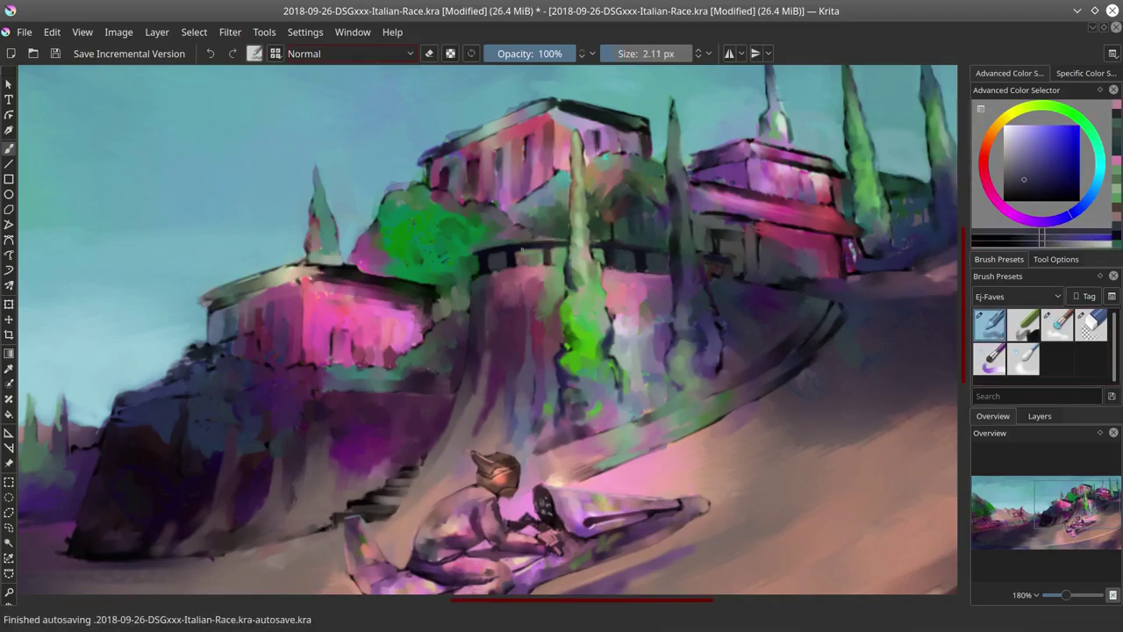
drag(548, 254, 657, 250)
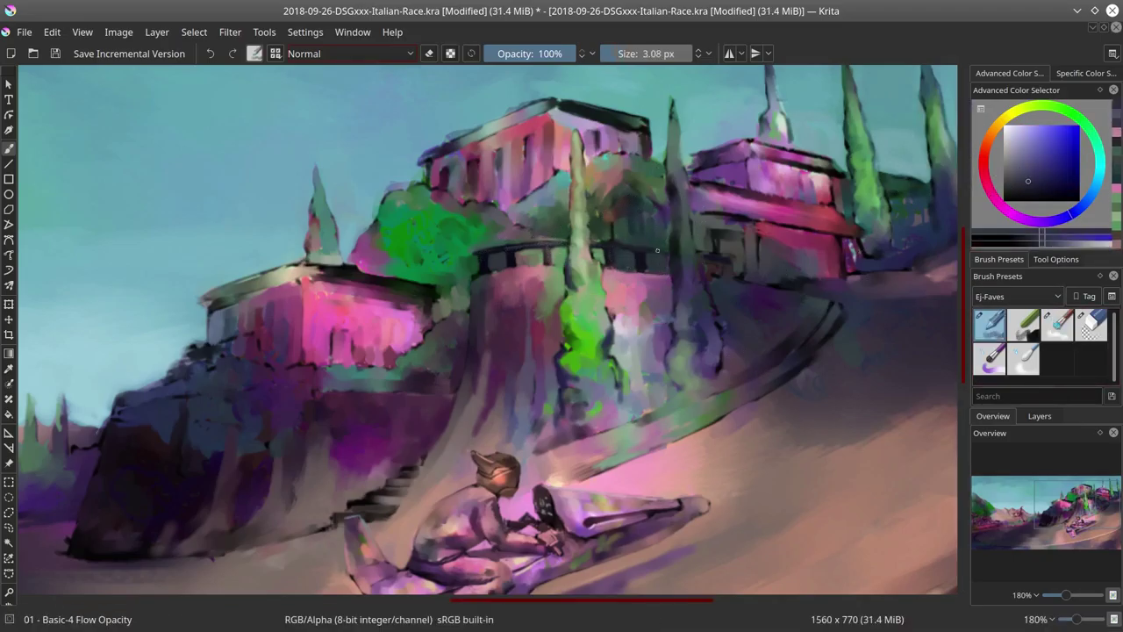
Sample darker violet, magenta, blue and teal from the left house walls and shrink the brush.
ctrl+click(726, 263)
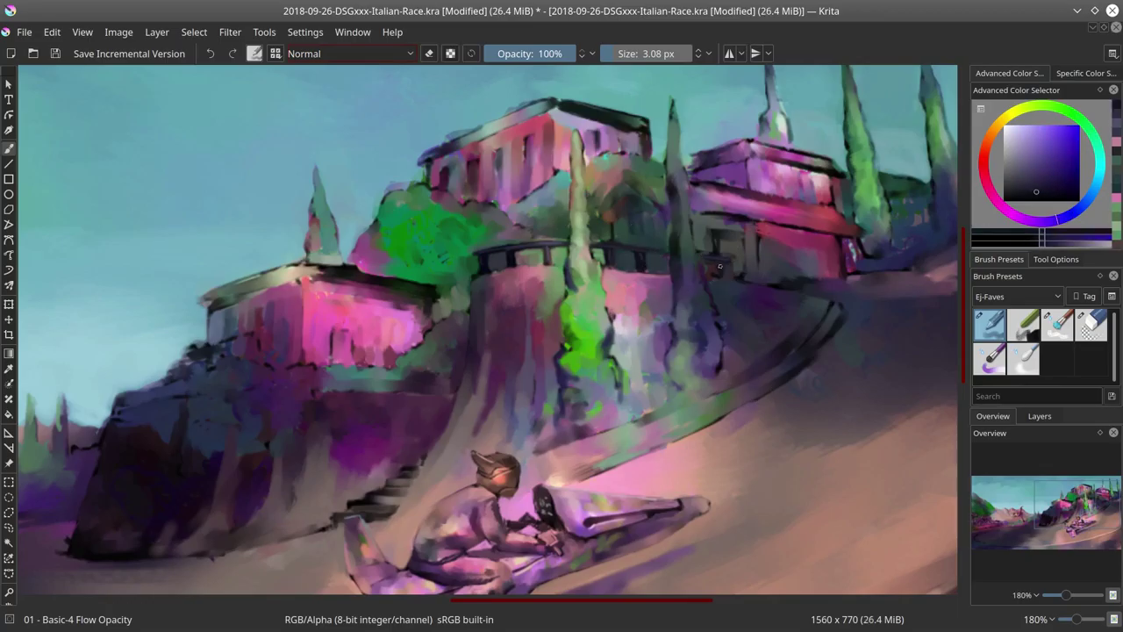
key(slash)
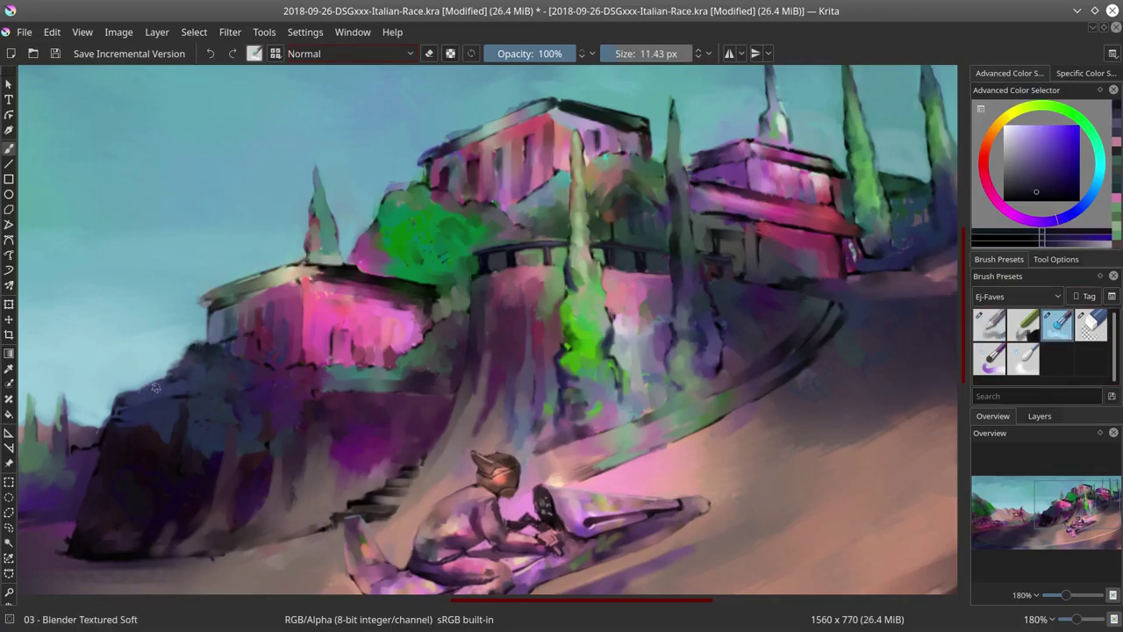
key(slash)
ctrl+click(101, 444)
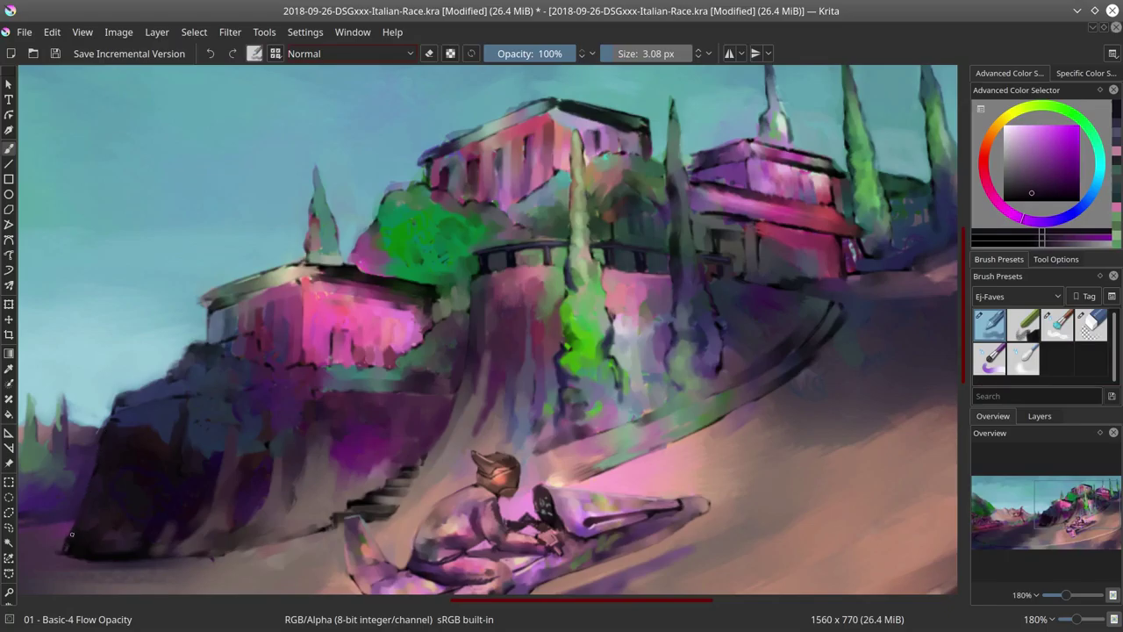
ctrl+click(204, 377)
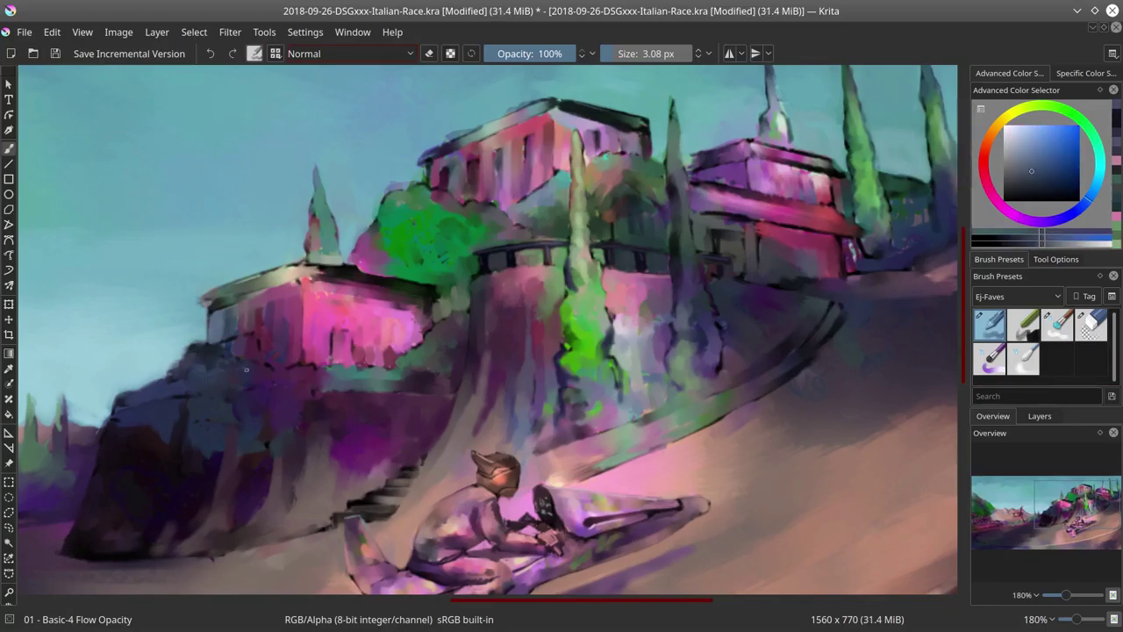
ctrl+click(299, 366)
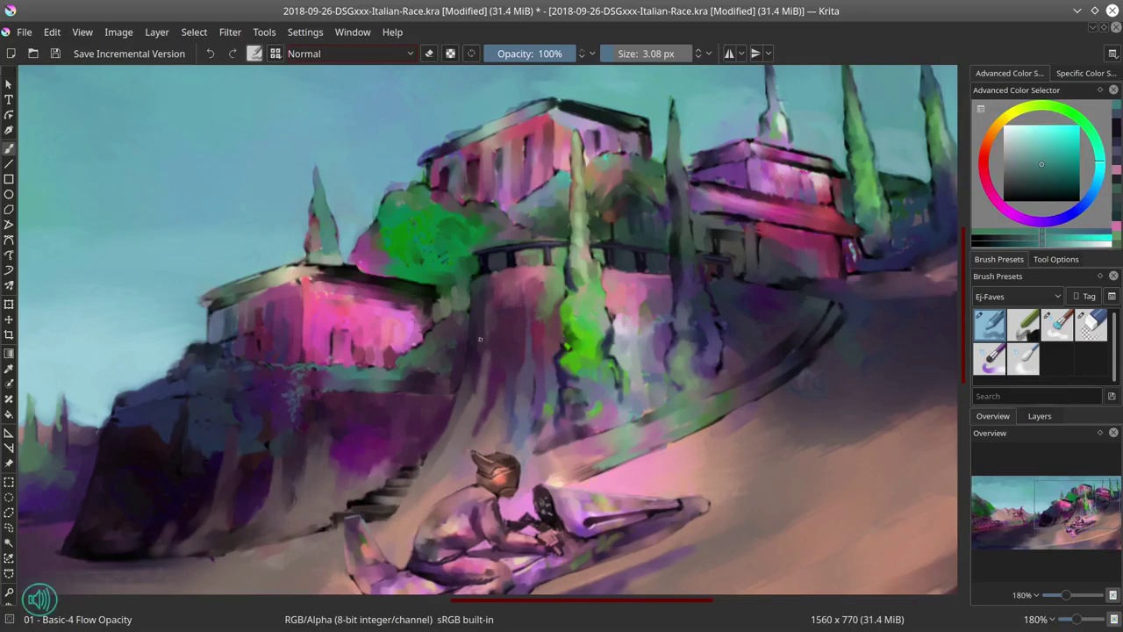
key(slash)
key(bracketleft)
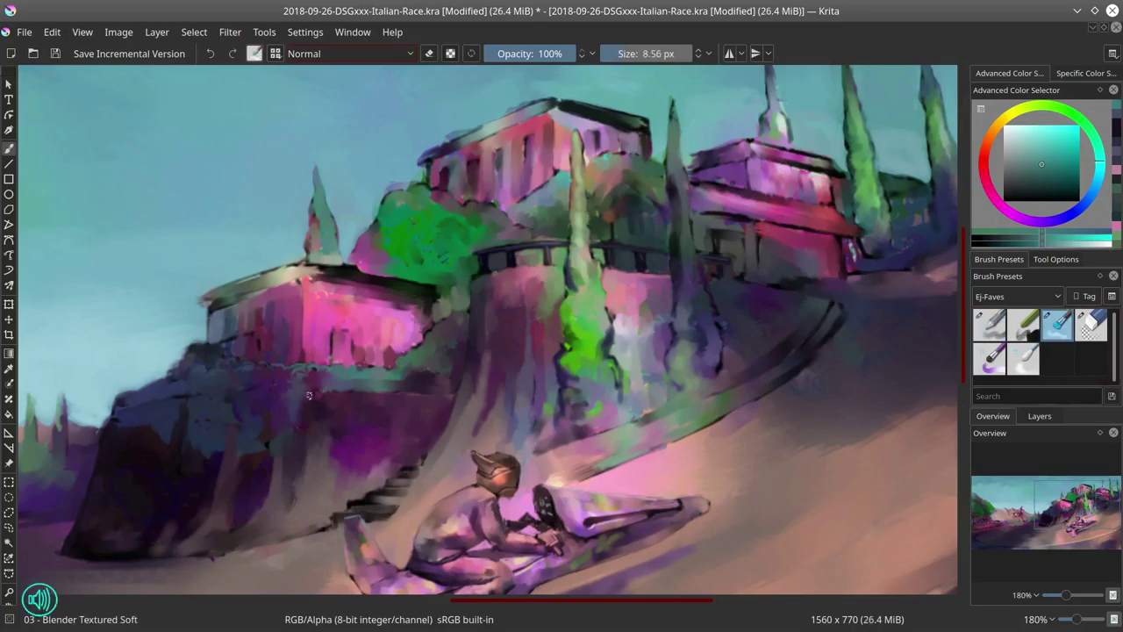
key(slash)
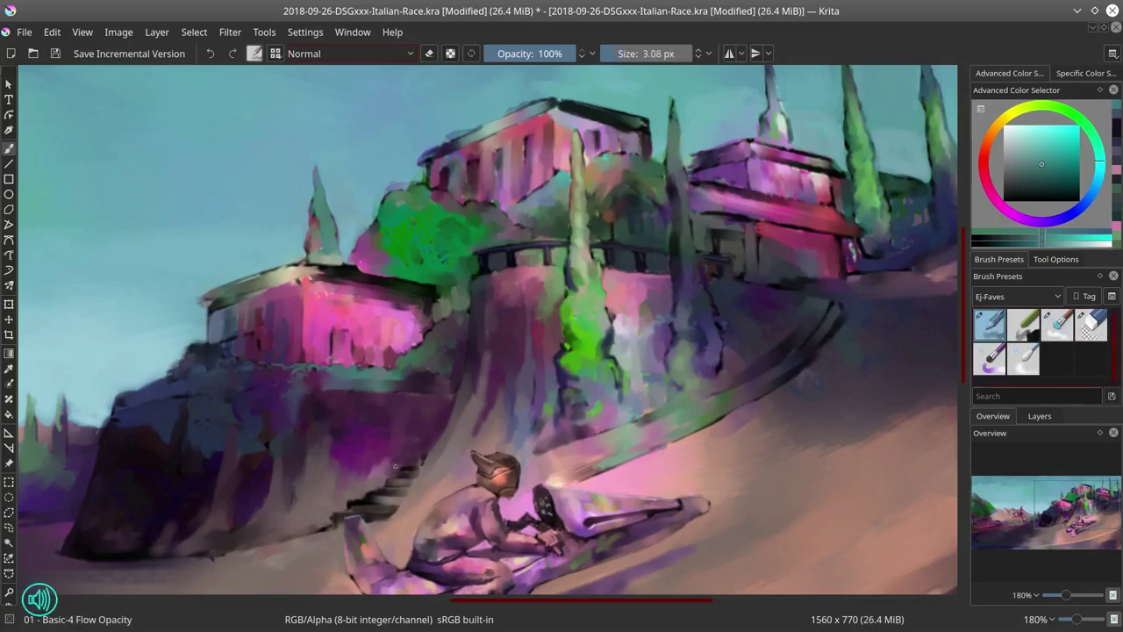
Pick dark blue-grey, light peach and pale sky blue along the left house's roofline, brush at 4.33 px.
ctrl+click(360, 495)
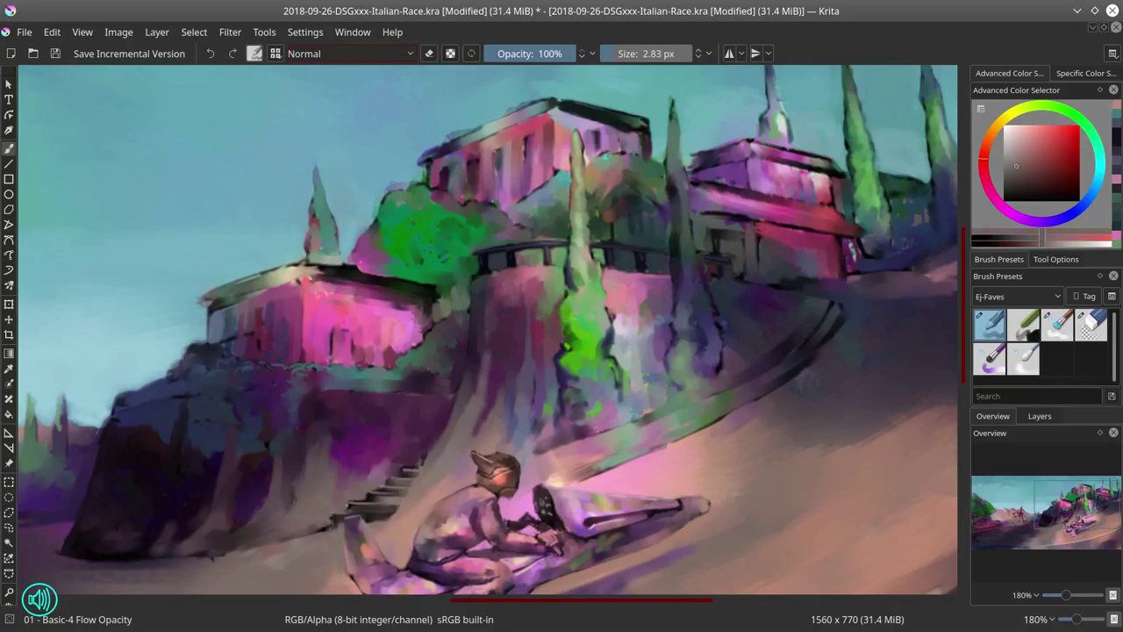
ctrl+click(430, 437)
key(x)
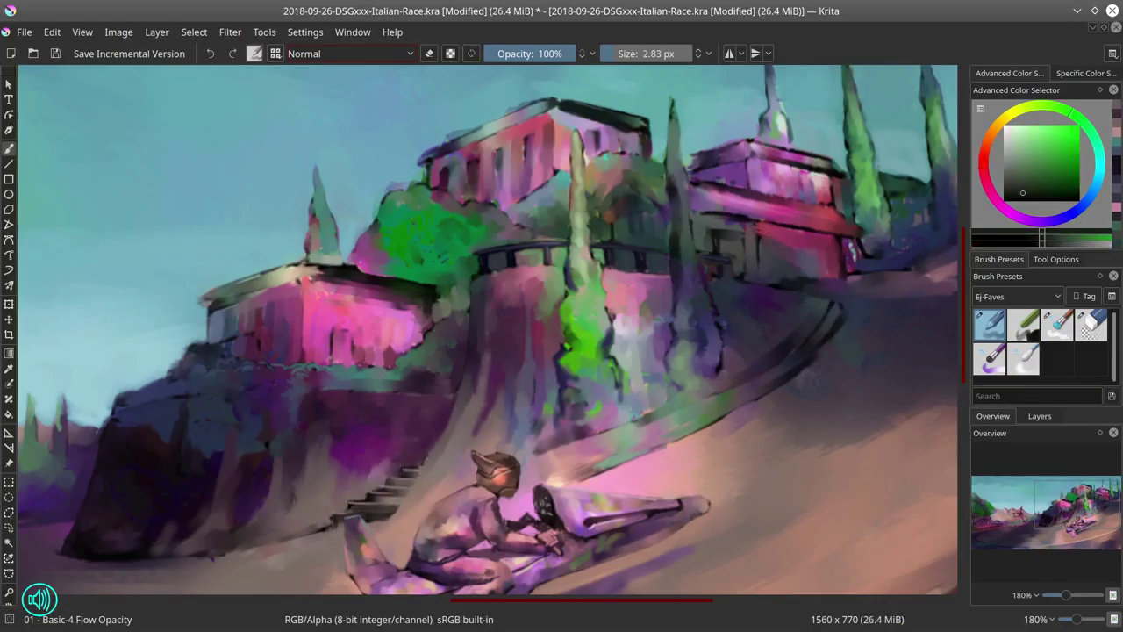
key(bracketright)
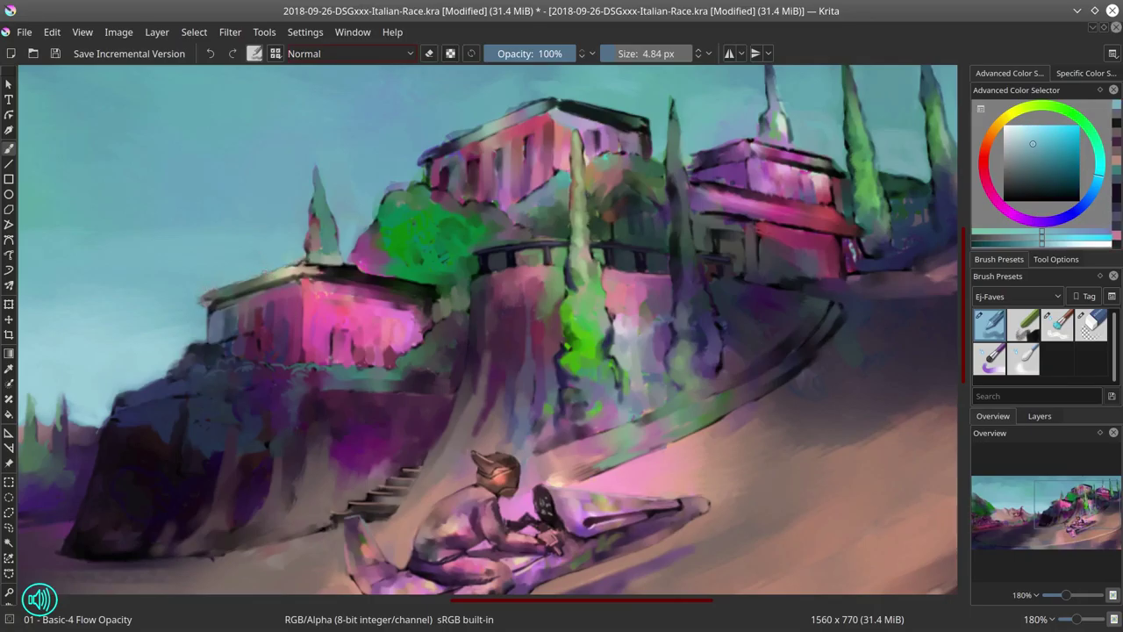
ctrl+click(313, 263)
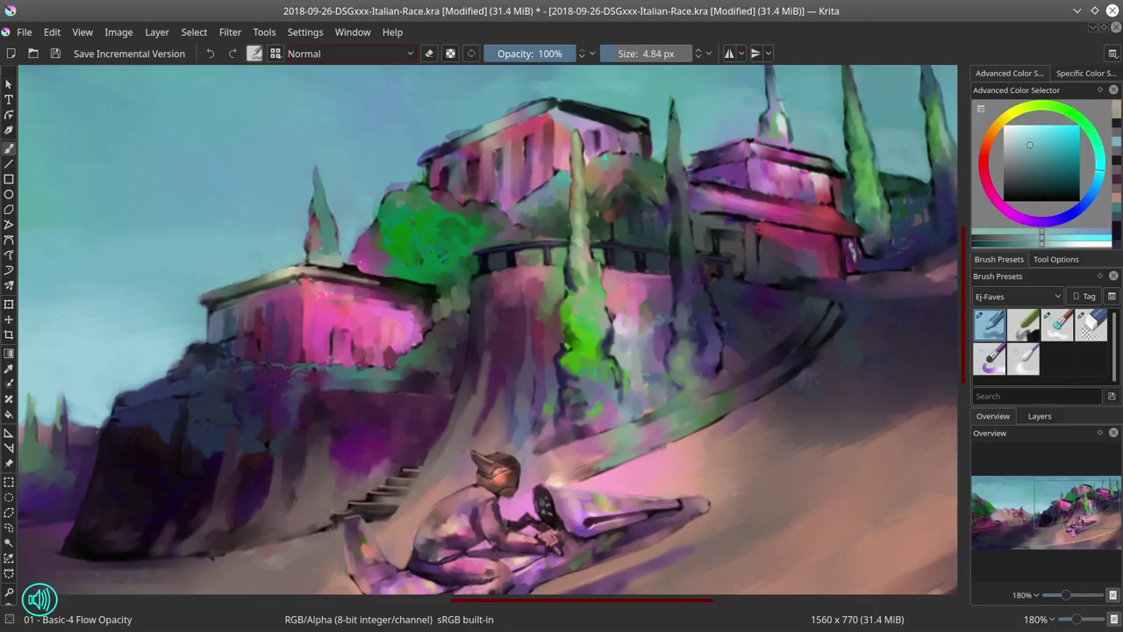
ctrl+click(356, 264)
key(bracketright)
ctrl+click(401, 281)
ctrl+click(223, 304)
ctrl+click(343, 332)
key(bracketright)
key(bracketright)
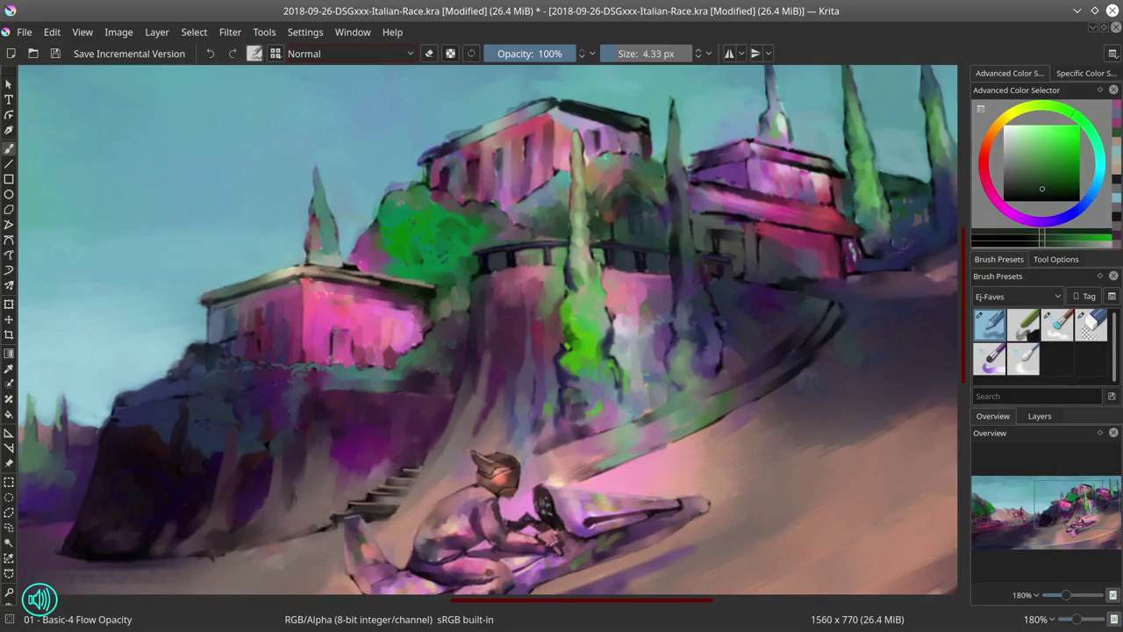
mouse_move(367, 307)
mouse_down()
mouse_move(377, 331)
mouse_move(403, 330)
mouse_up()
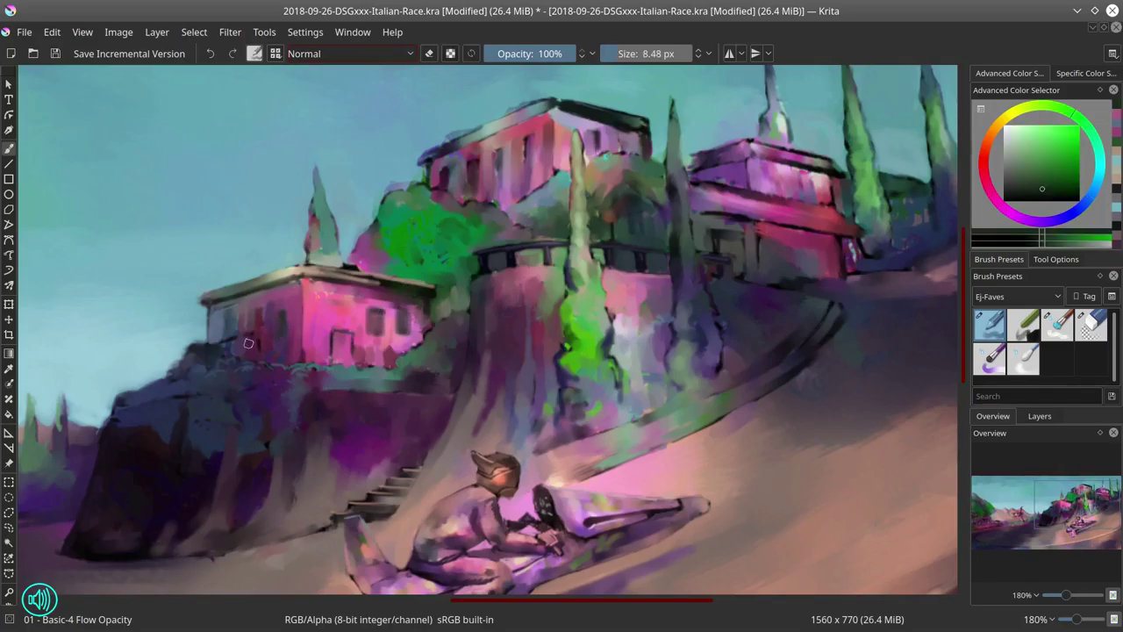
key(slash)
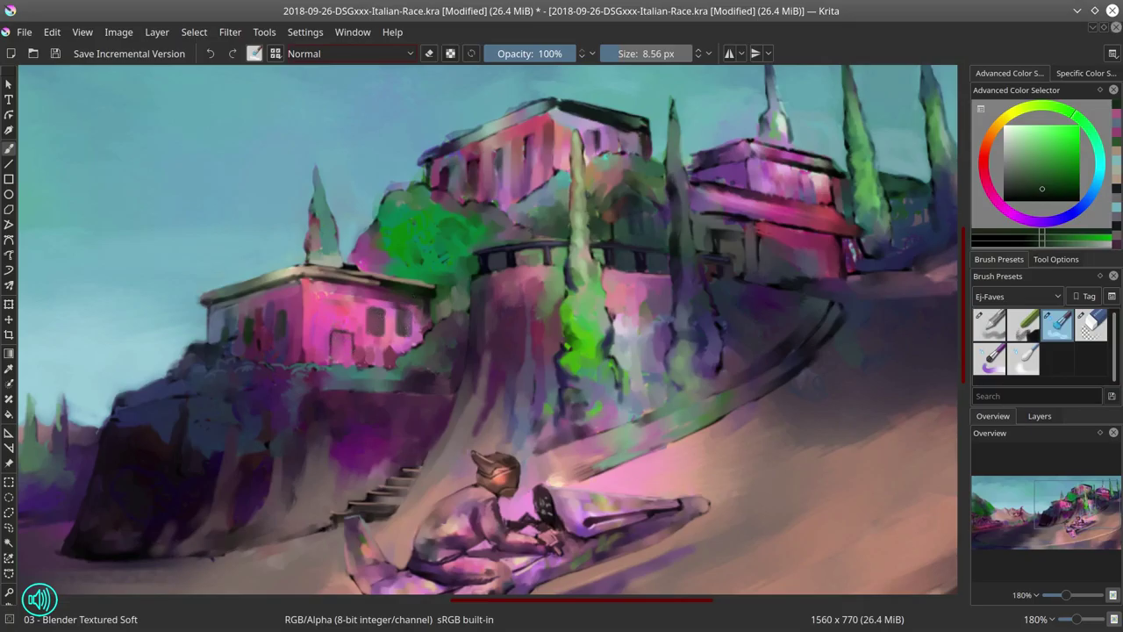
key(slash)
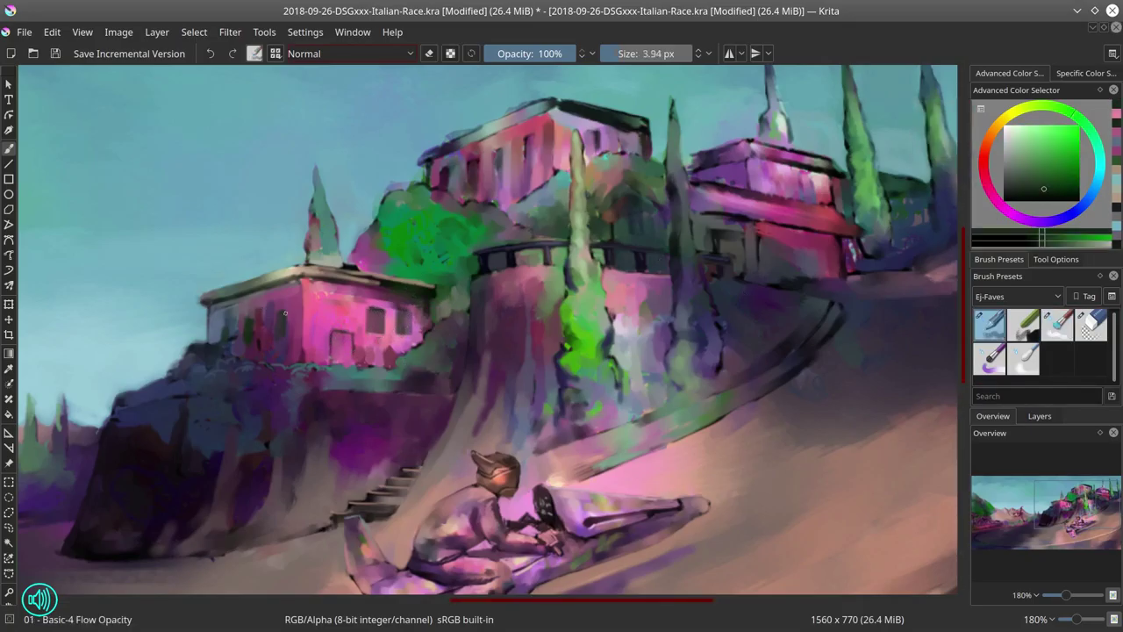
ctrl+click(636, 481)
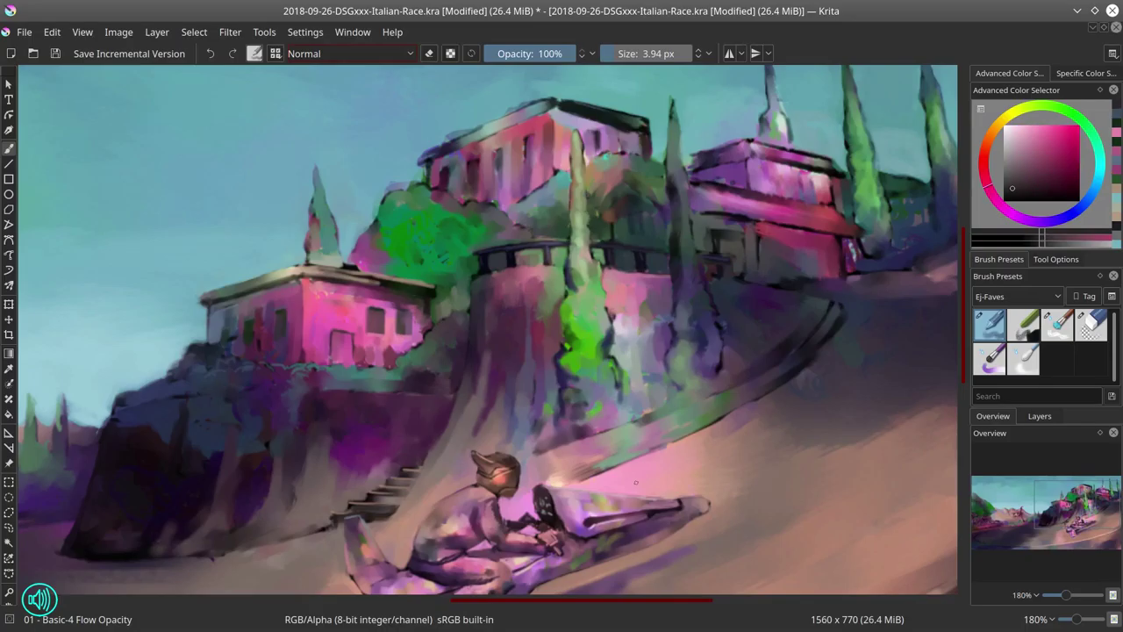
ctrl+click(393, 186)
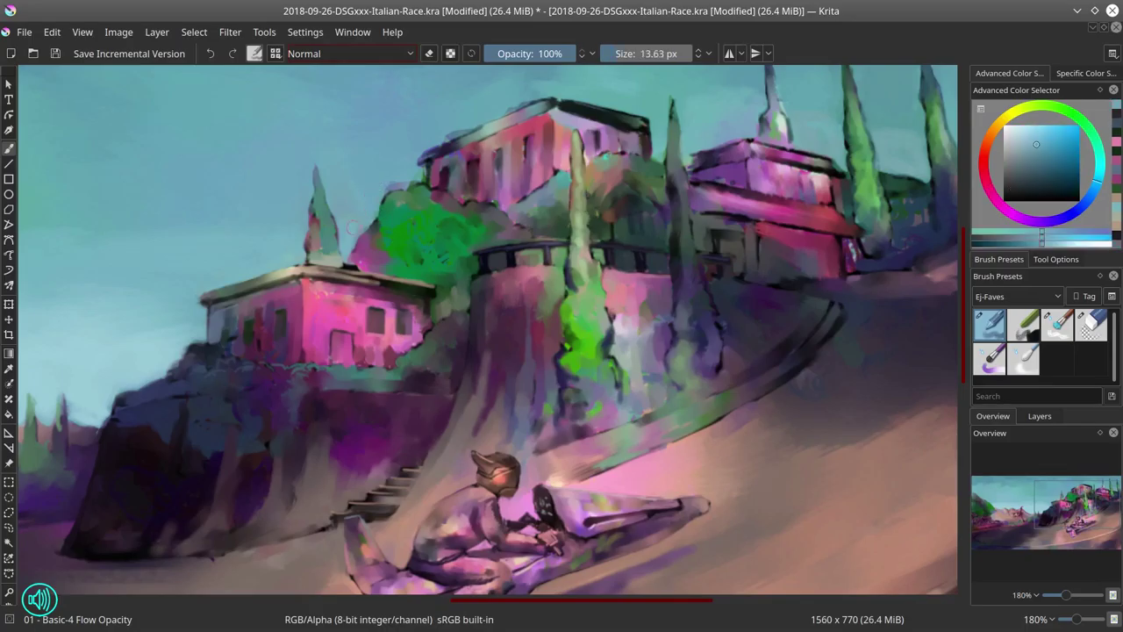
drag(456, 110, 404, 184)
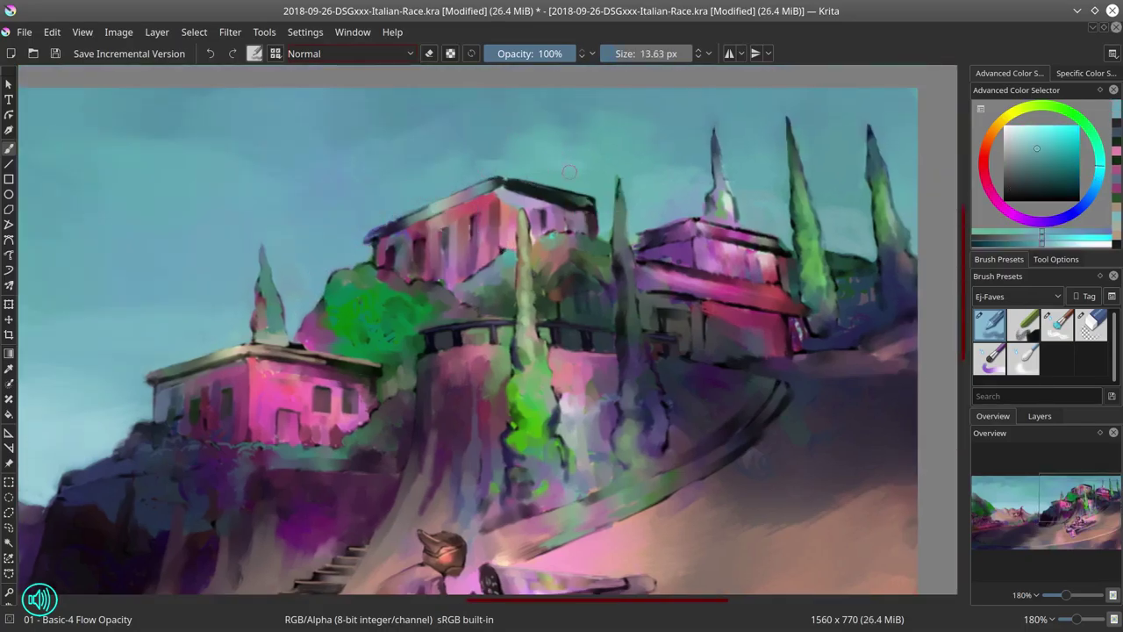
Try a muted pink patch on the left house, undo it, and sample pink, teal and green tones.
ctrl+click(649, 252)
drag(351, 434, 364, 447)
key(ctrl+z)
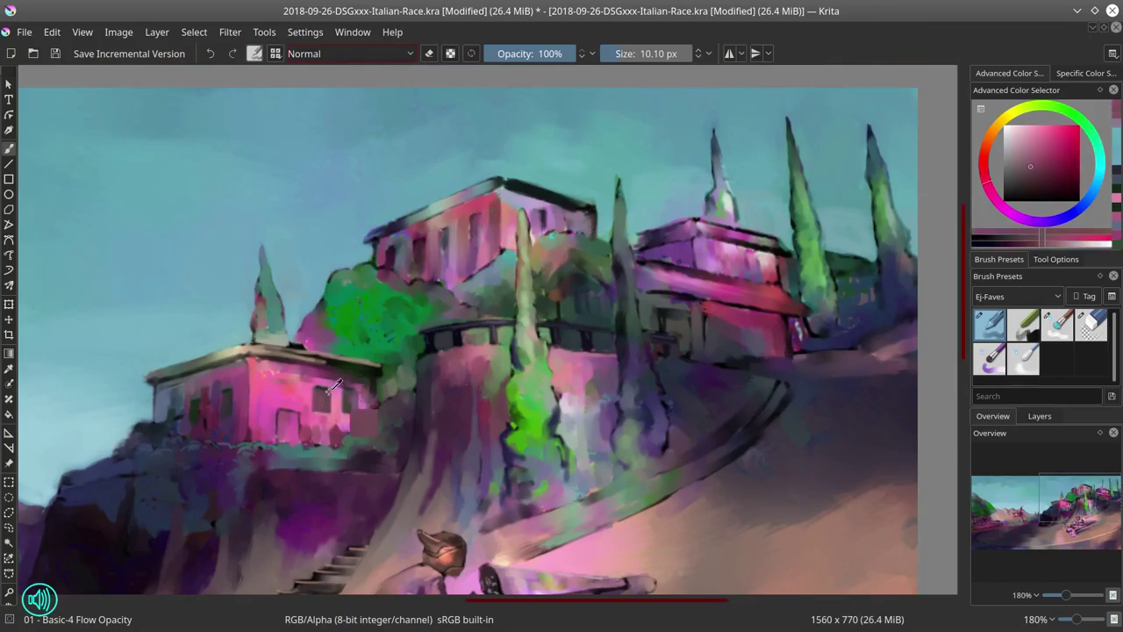
ctrl+click(386, 307)
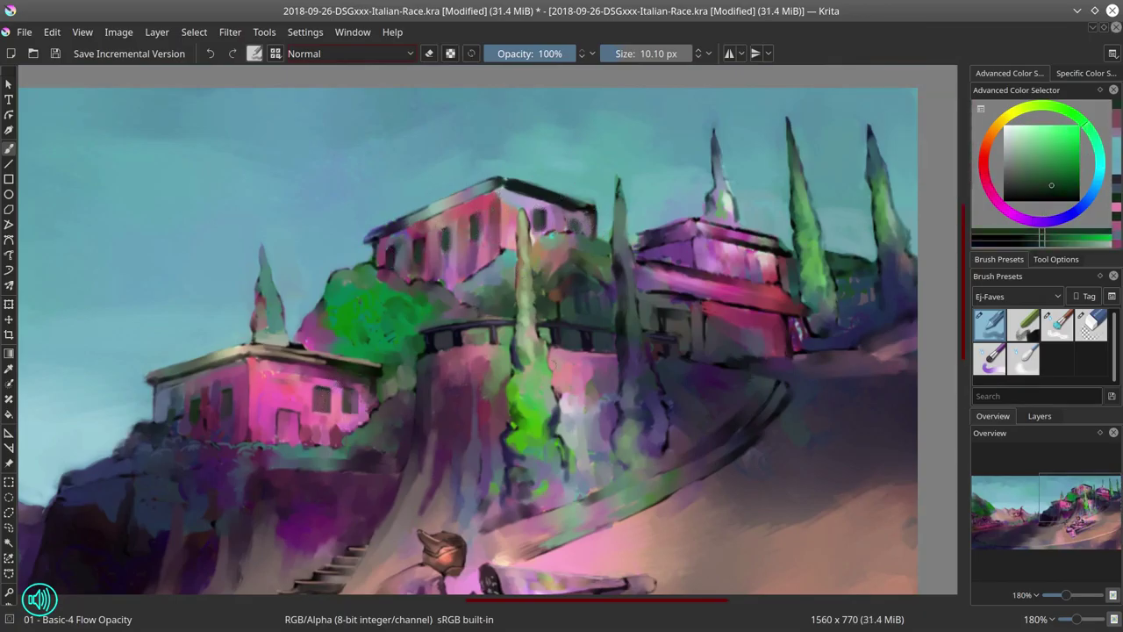
key(slash)
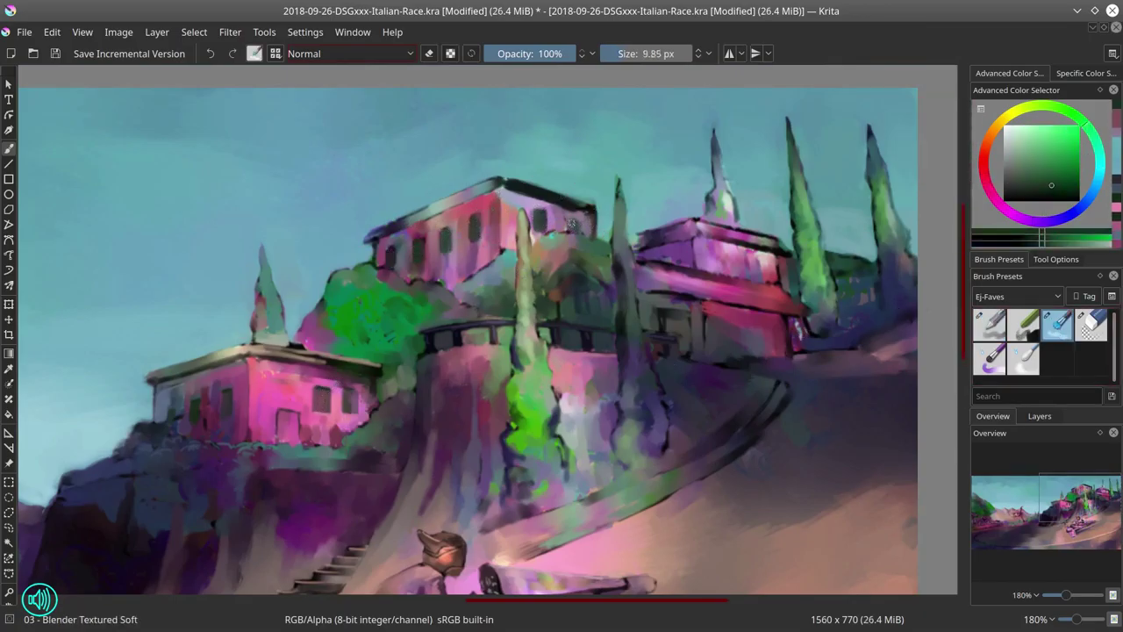
key(slash)
ctrl+click(553, 202)
key(bracketleft)
key(bracketleft)
key(bracketleft)
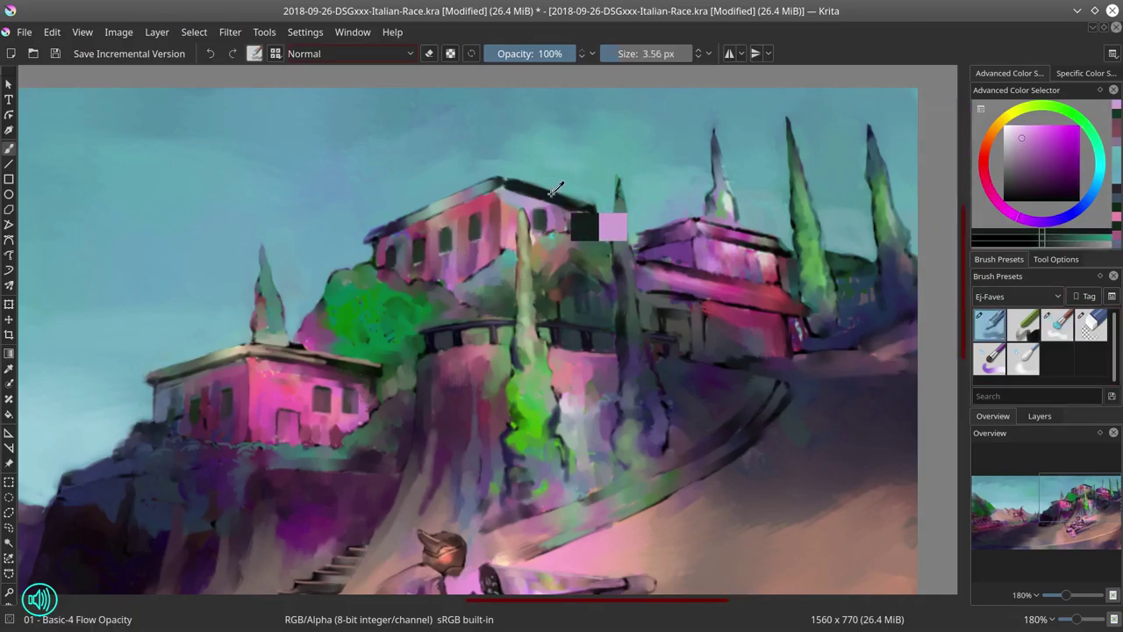
ctrl+click(555, 188)
key(bracketright)
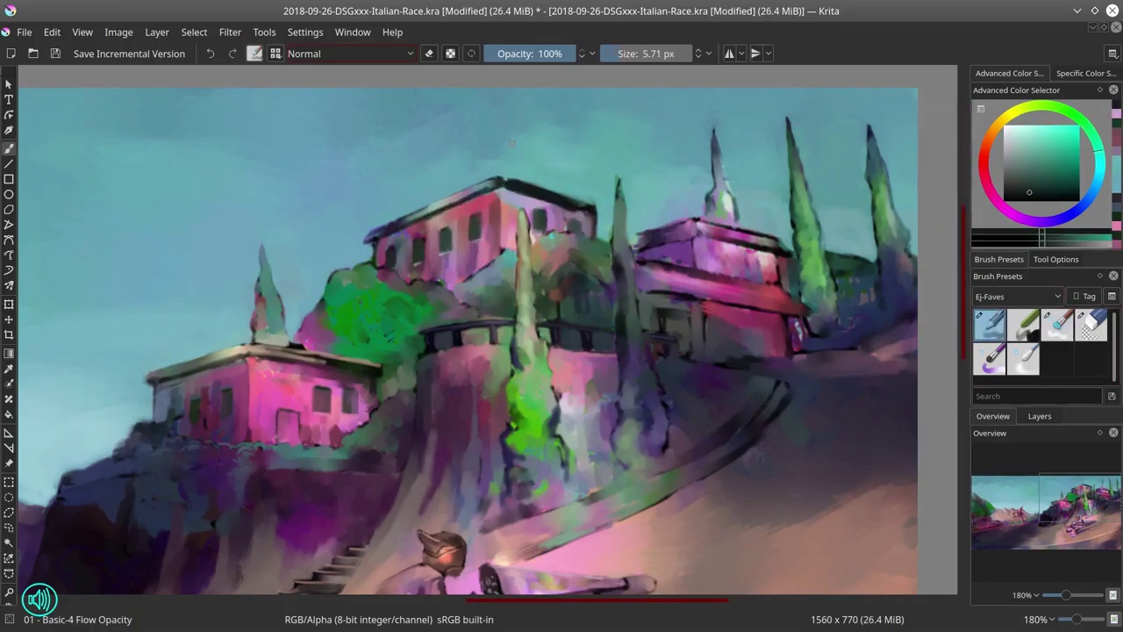
ctrl+click(740, 329)
key(bracketright)
Paint a short dark stroke on the middle building and pick up dark red and blue-violet shadows.
drag(575, 261, 550, 303)
ctrl+click(552, 306)
ctrl+click(561, 302)
click(1057, 324)
key(slash)
key(slash)
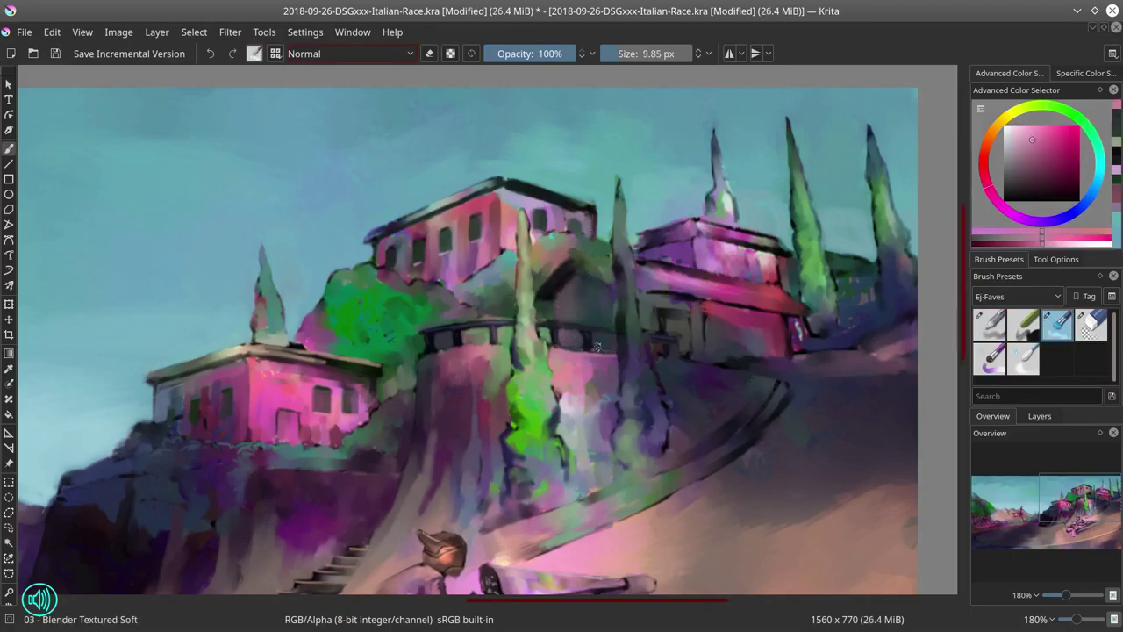
key(slash)
ctrl+click(595, 239)
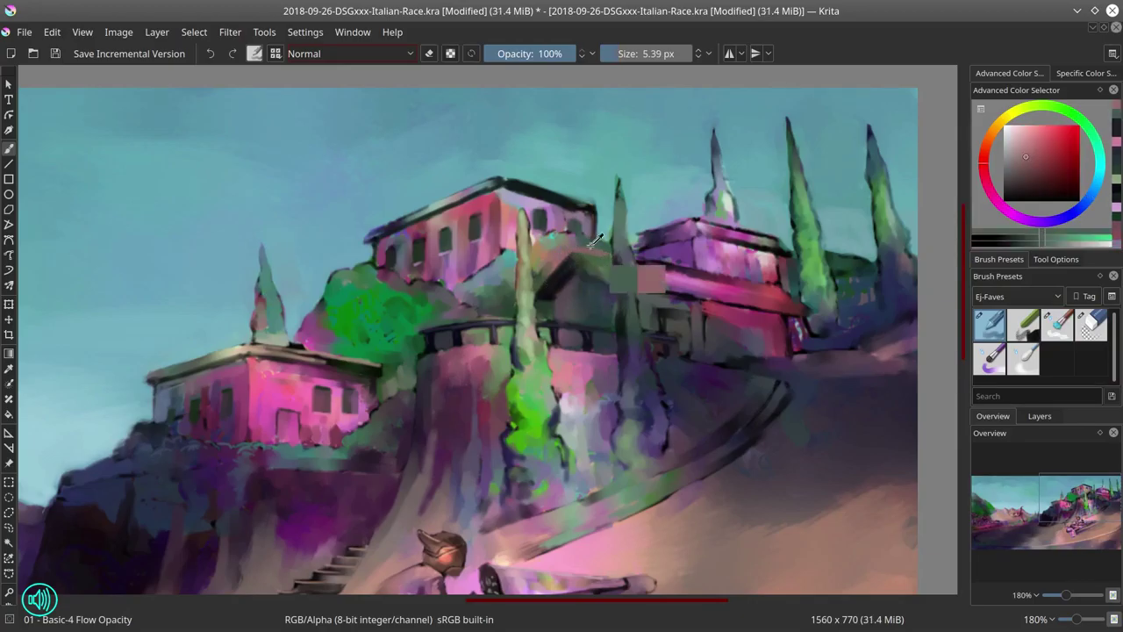
ctrl+click(569, 319)
key(bracketright)
key(bracketright)
key(bracketright)
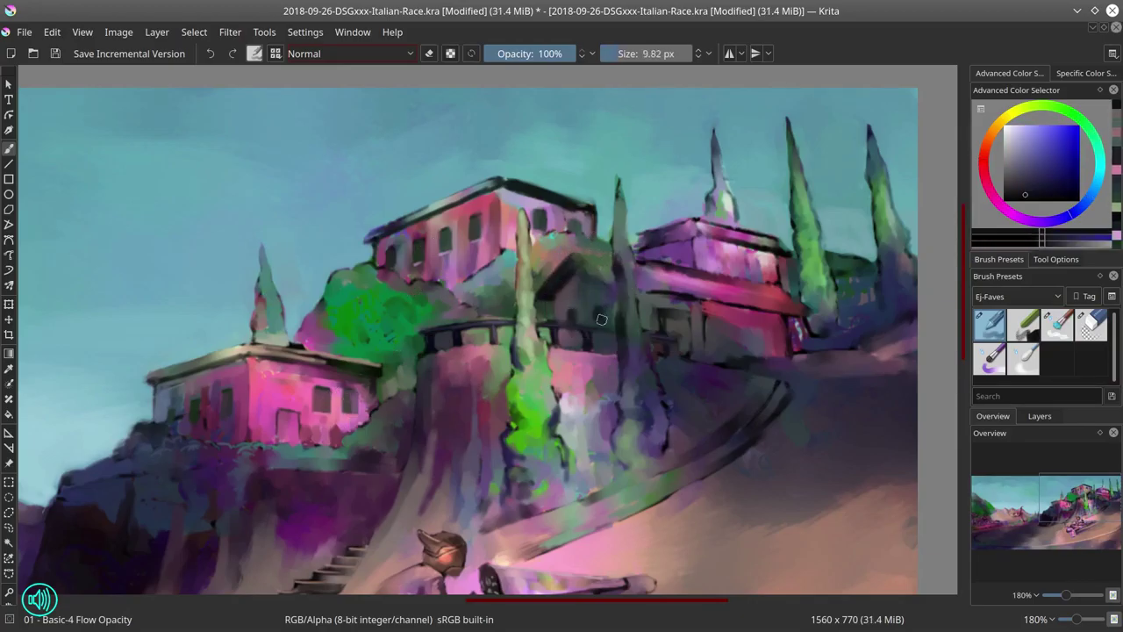
key(slash)
key(slash)
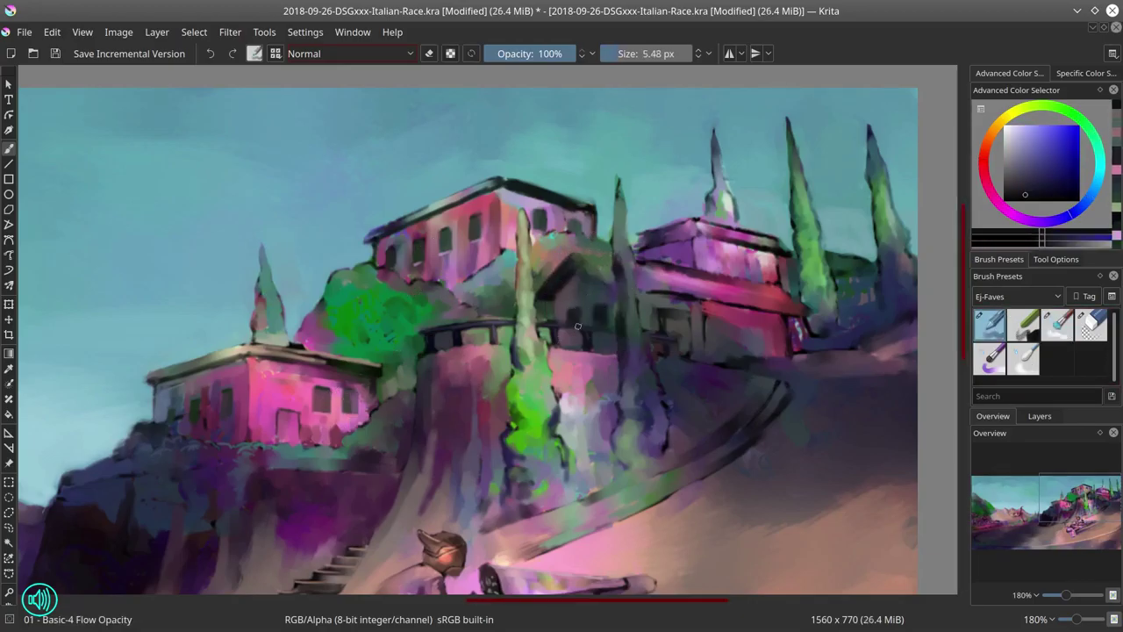
Paint dark blue arch details on the middle building using sampled teal and blue shadow tones.
ctrl+click(640, 304)
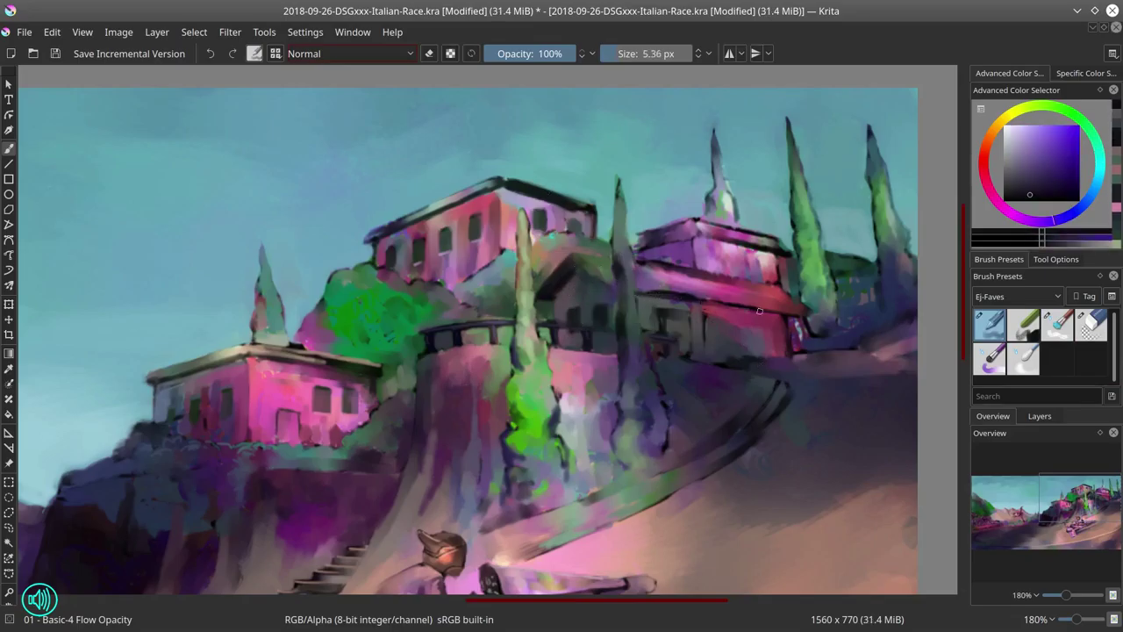
key(bracketright)
key(bracketright)
ctrl+click(564, 313)
ctrl+click(569, 319)
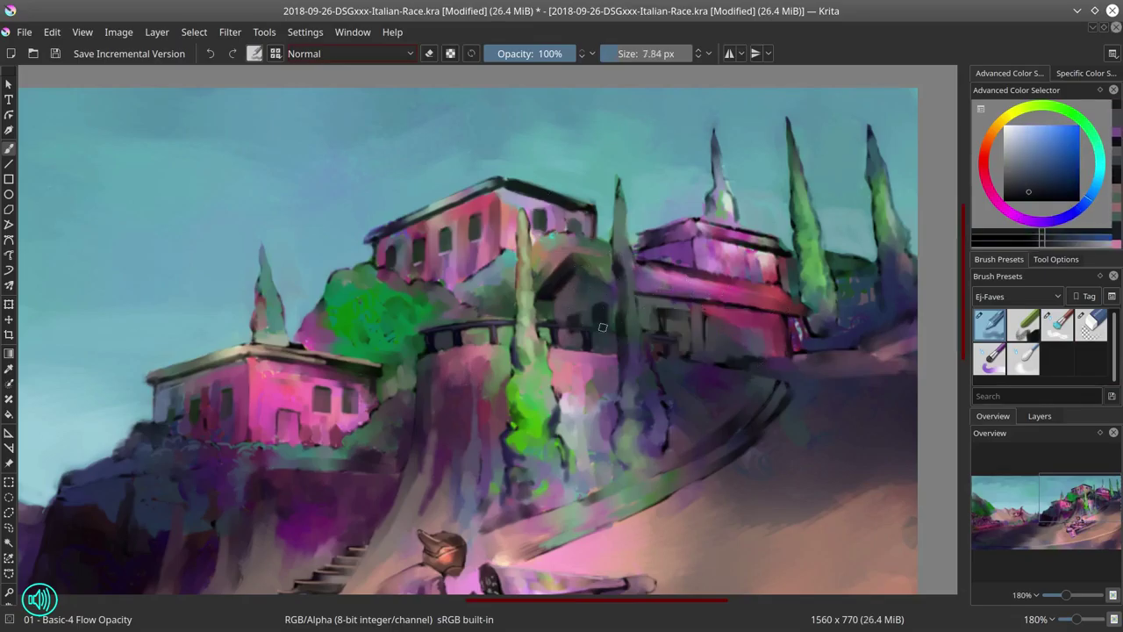
key(bracketleft)
key(bracketleft)
ctrl+click(581, 327)
ctrl+click(583, 316)
ctrl+click(592, 312)
ctrl+click(566, 280)
ctrl+click(649, 347)
key(bracketleft)
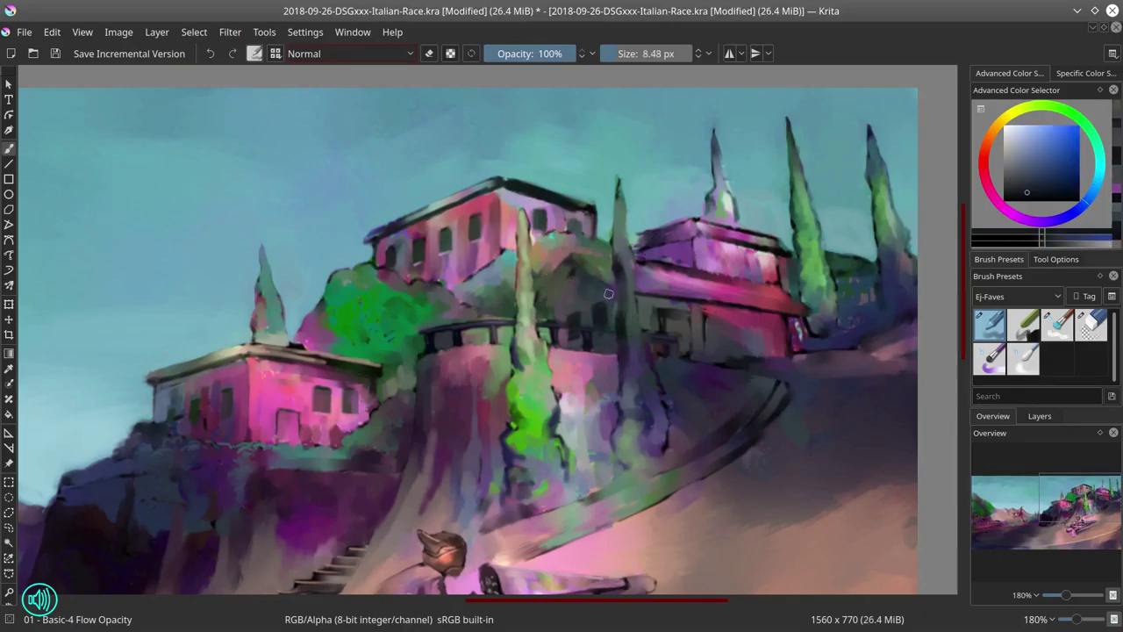
drag(549, 307, 558, 287)
key(bracketright)
key(bracketright)
Add dark and light strokes to the slope right of the buildings and pink highlights on the red building.
ctrl+click(580, 316)
ctrl+click(606, 293)
ctrl+click(612, 291)
ctrl+click(746, 353)
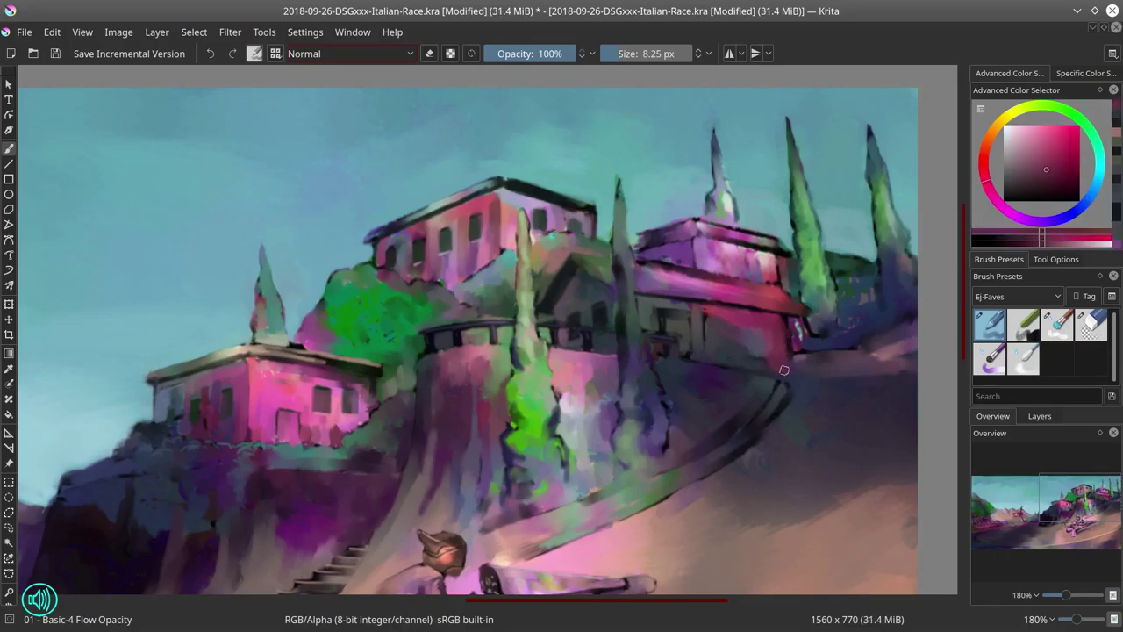
key(slash)
key(slash)
ctrl+click(820, 351)
mouse_move(820, 350)
mouse_down()
mouse_move(908, 340)
mouse_move(882, 371)
mouse_move(914, 356)
mouse_up()
ctrl+click(849, 379)
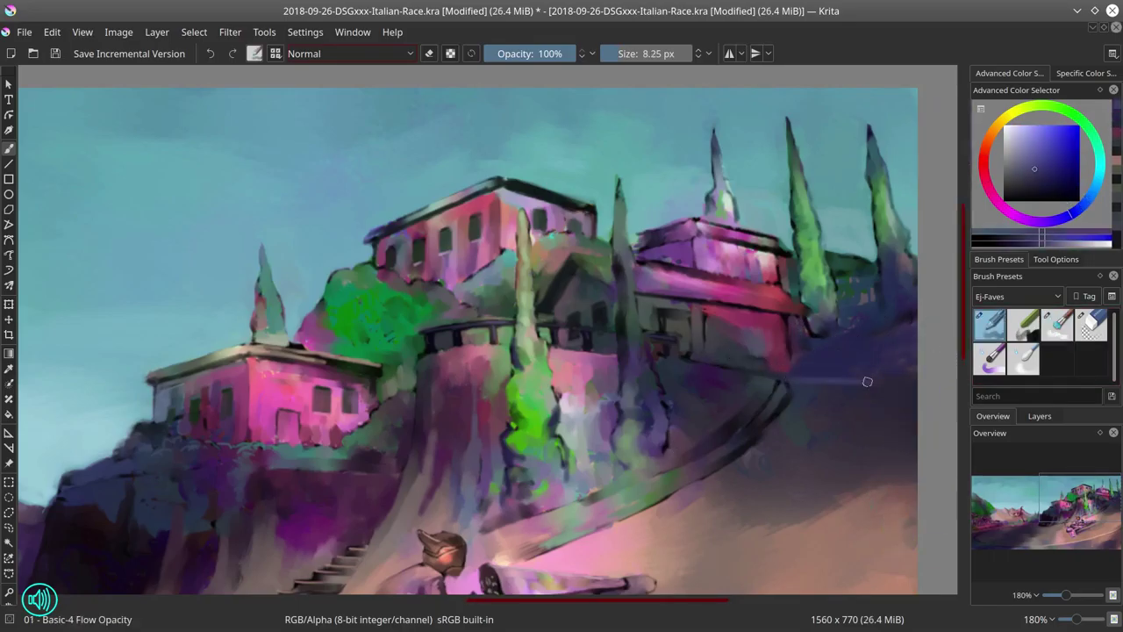
mouse_move(849, 379)
mouse_down()
mouse_move(790, 377)
mouse_move(881, 378)
mouse_move(903, 319)
mouse_move(810, 329)
mouse_move(710, 320)
mouse_up()
key(slash)
key(slash)
ctrl+click(798, 309)
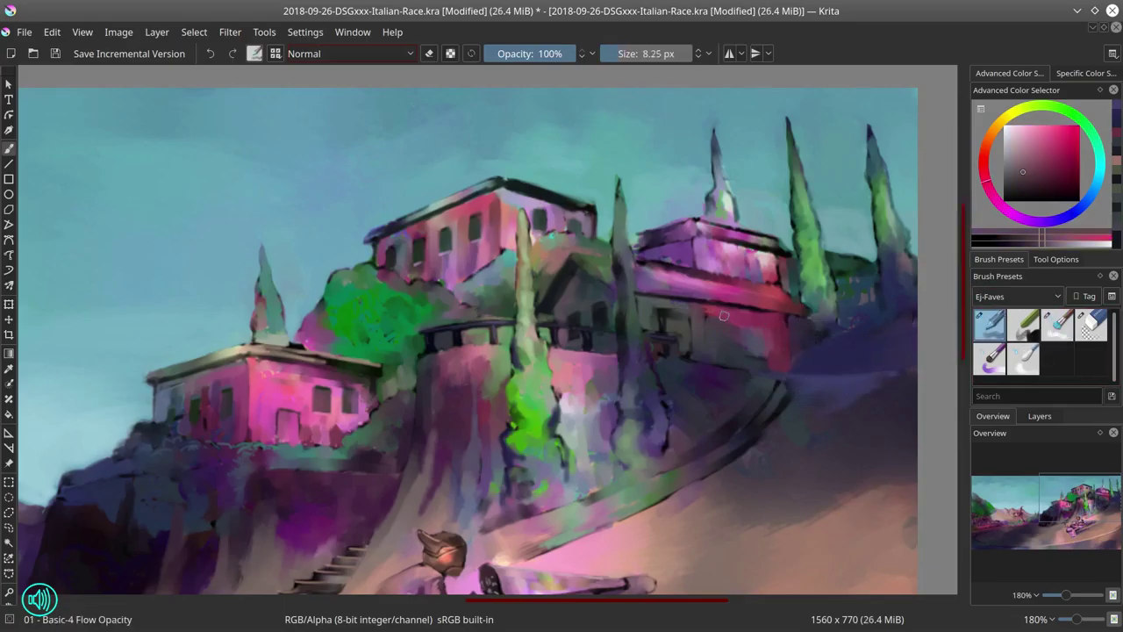
mouse_move(798, 309)
mouse_down()
mouse_move(728, 329)
mouse_move(658, 268)
mouse_move(715, 273)
mouse_up()
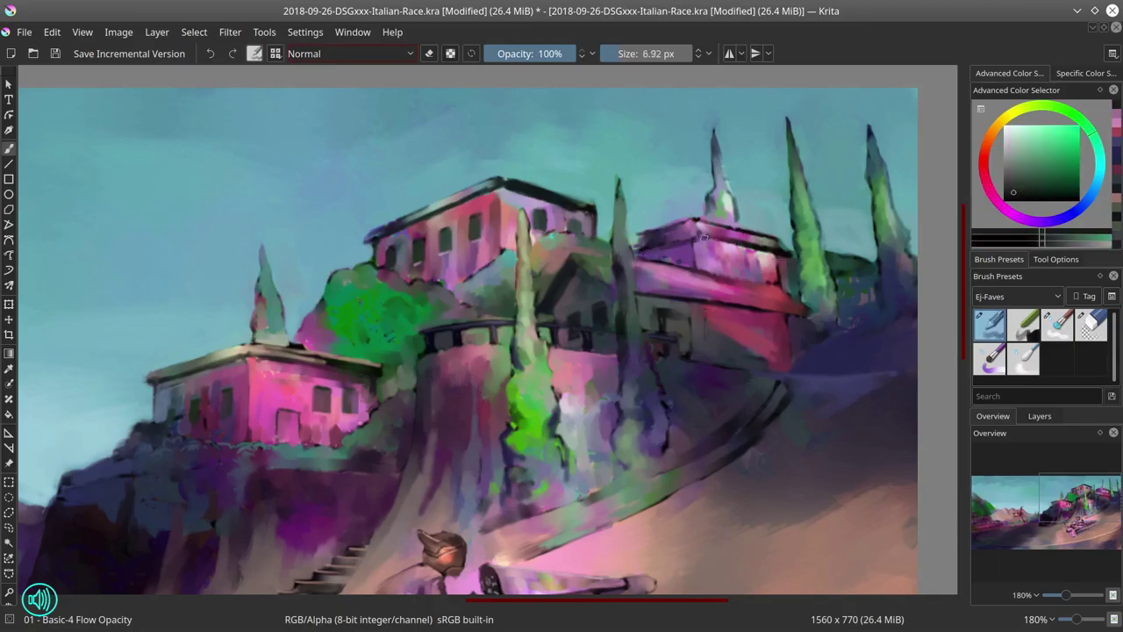
Paint light sky blue over the spire above the right building and between the cypresses, then zoom out.
ctrl+click(705, 221)
key(bracketright)
key(bracketright)
key(bracketright)
mouse_move(706, 219)
mouse_down()
mouse_move(746, 214)
mouse_move(715, 175)
mouse_move(715, 123)
mouse_up()
ctrl+click(788, 245)
key(bracketleft)
key(bracketleft)
ctrl+click(789, 298)
ctrl+click(736, 184)
key(bracketright)
key(bracketright)
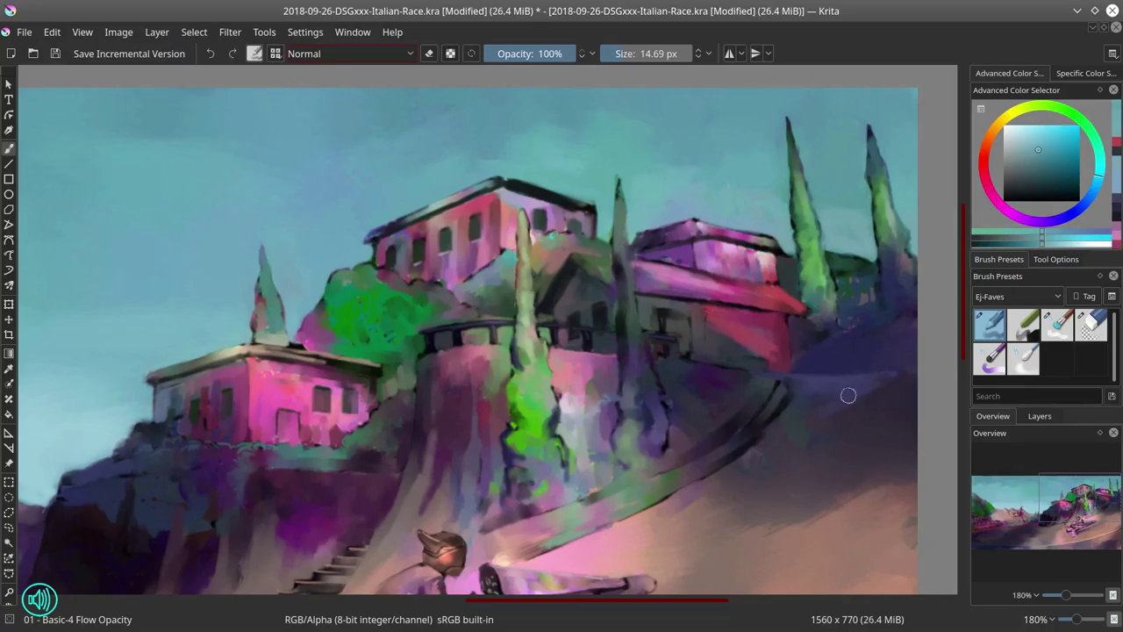
ctrl+click(836, 274)
key(bracketleft)
key(bracketleft)
drag(789, 265, 856, 262)
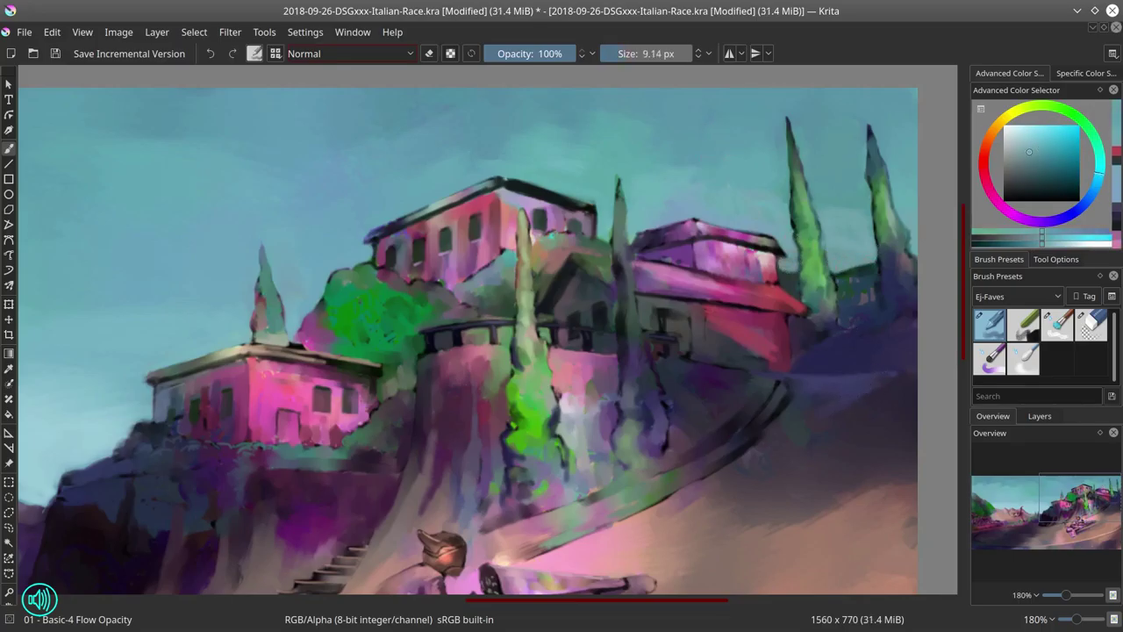
scroll(848, 332, down, 5)
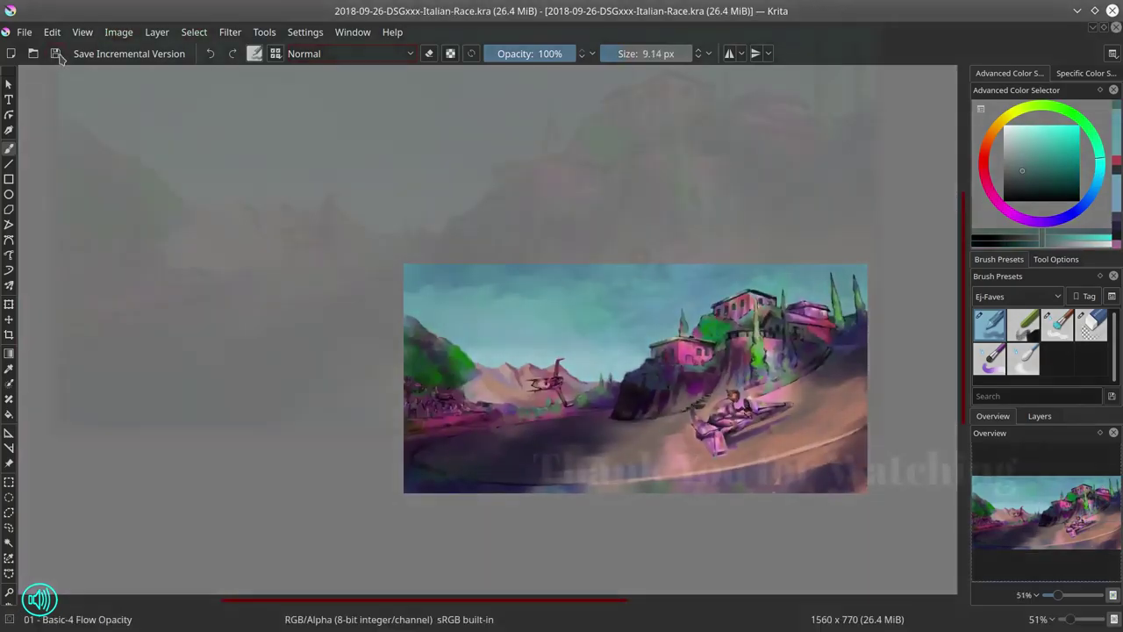